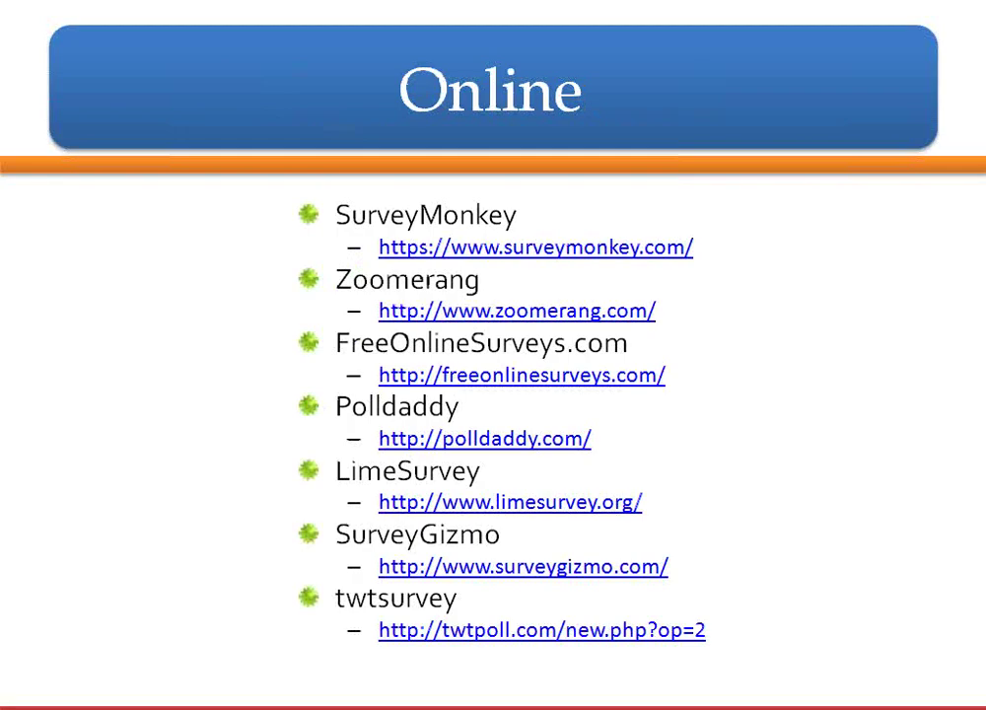
# Leave the slide show at the Paper-and-pencil slide and switch to kb mailed questionnaire example.doc in Word.
pyautogui.press('Right')
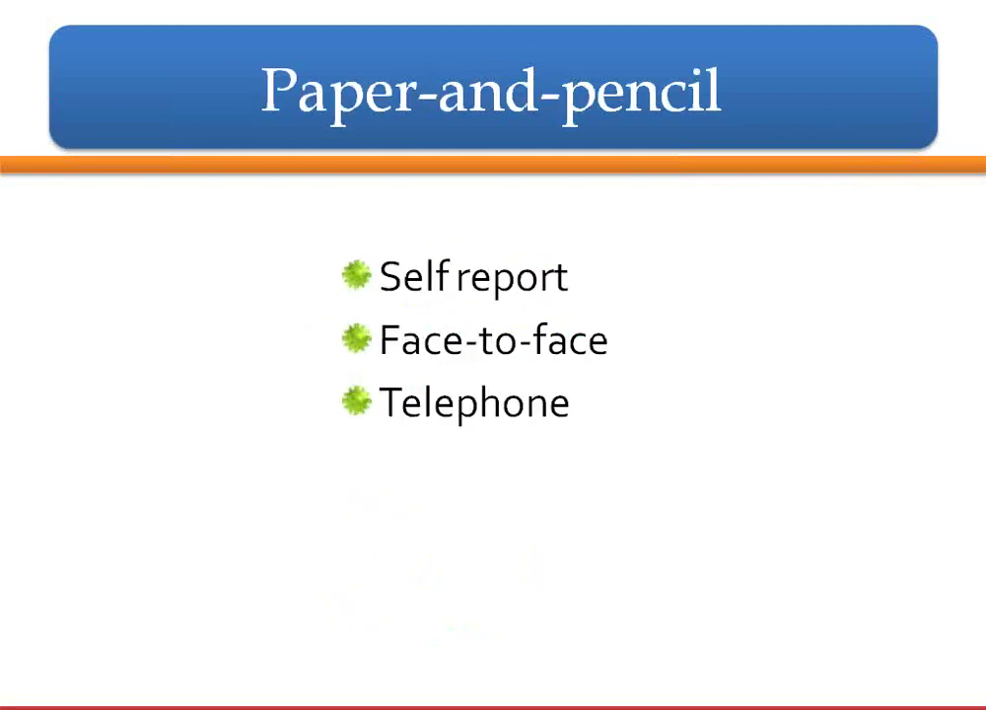
pyautogui.press('Escape')
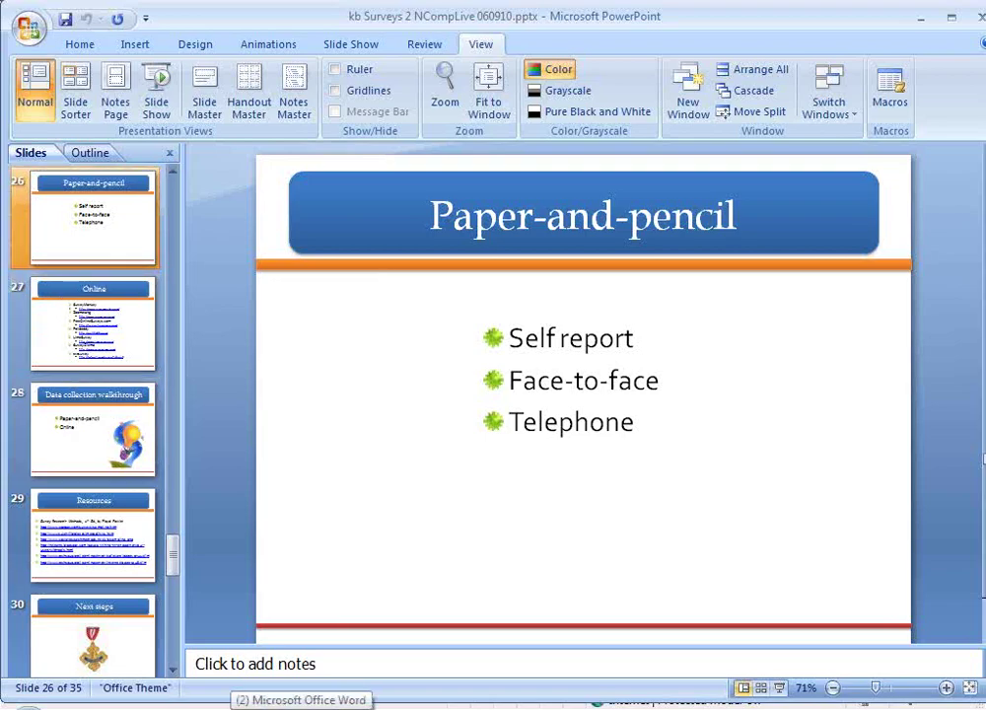
pyautogui.click(295, 702)
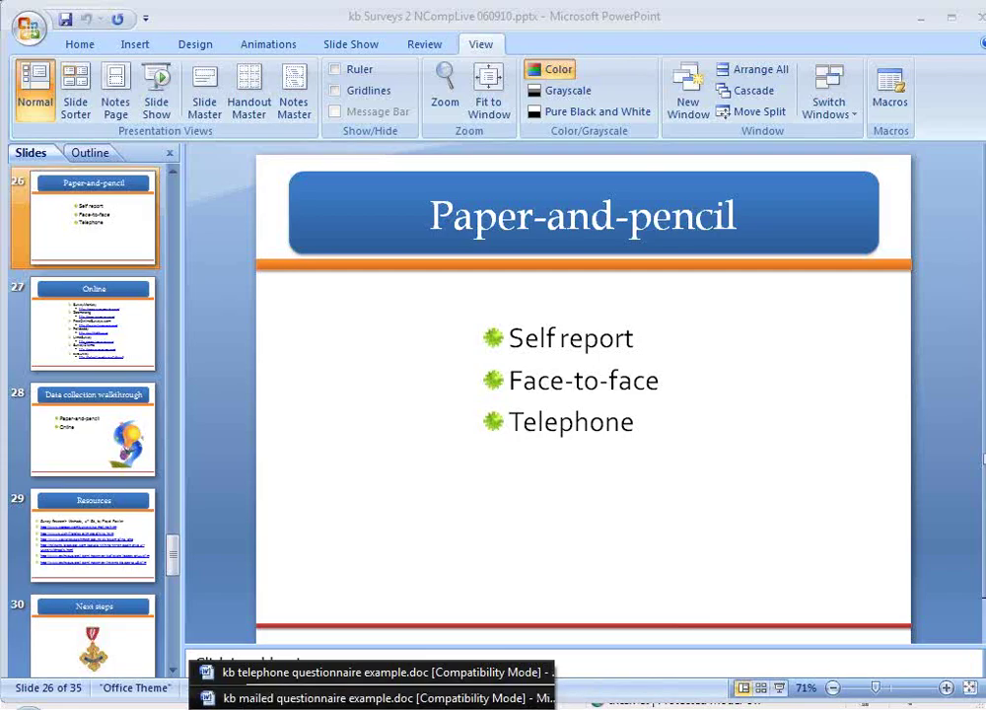
pyautogui.click(246, 697)
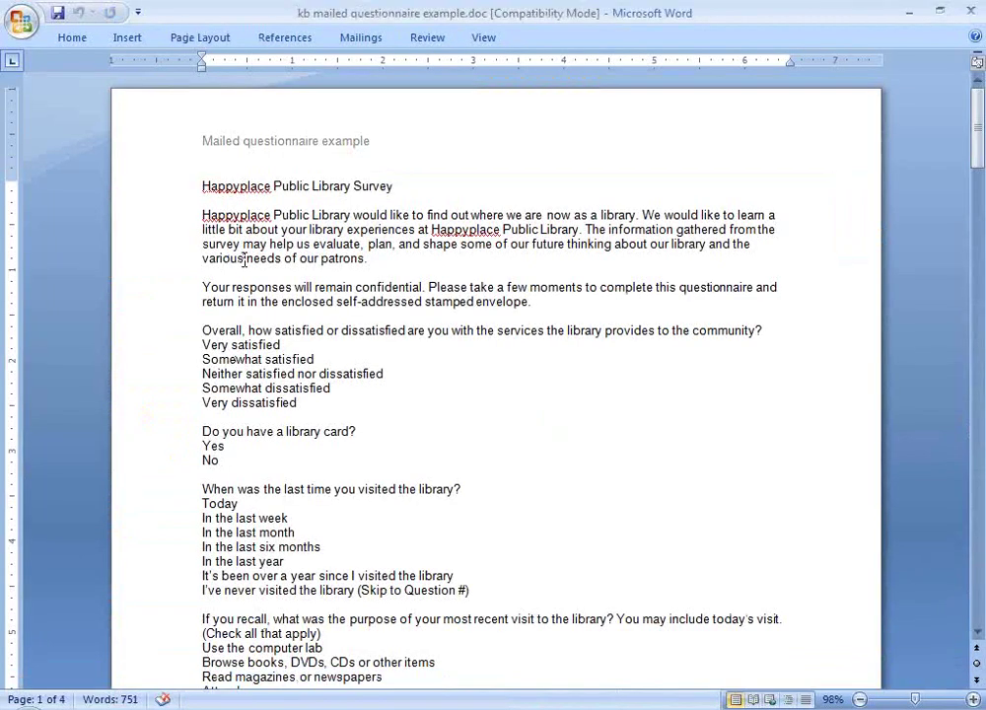
# Look through the mailed questionnaire's questions down to the website section and return to the document's beginning.
pyautogui.scroll(-12, 244, 261)
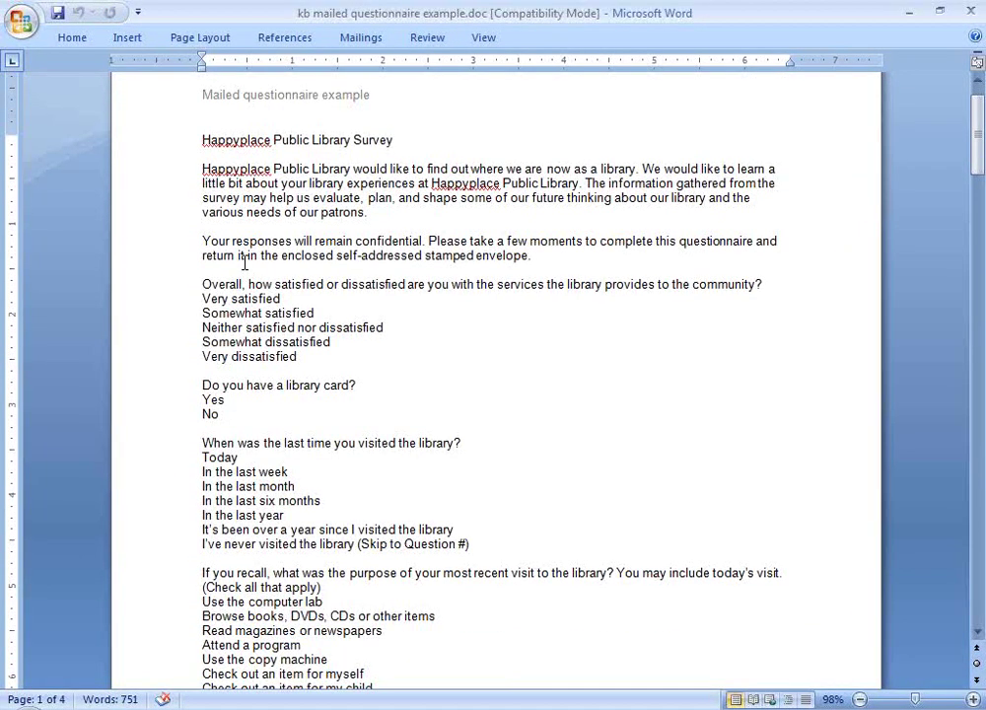
pyautogui.scroll(-11, 245, 266)
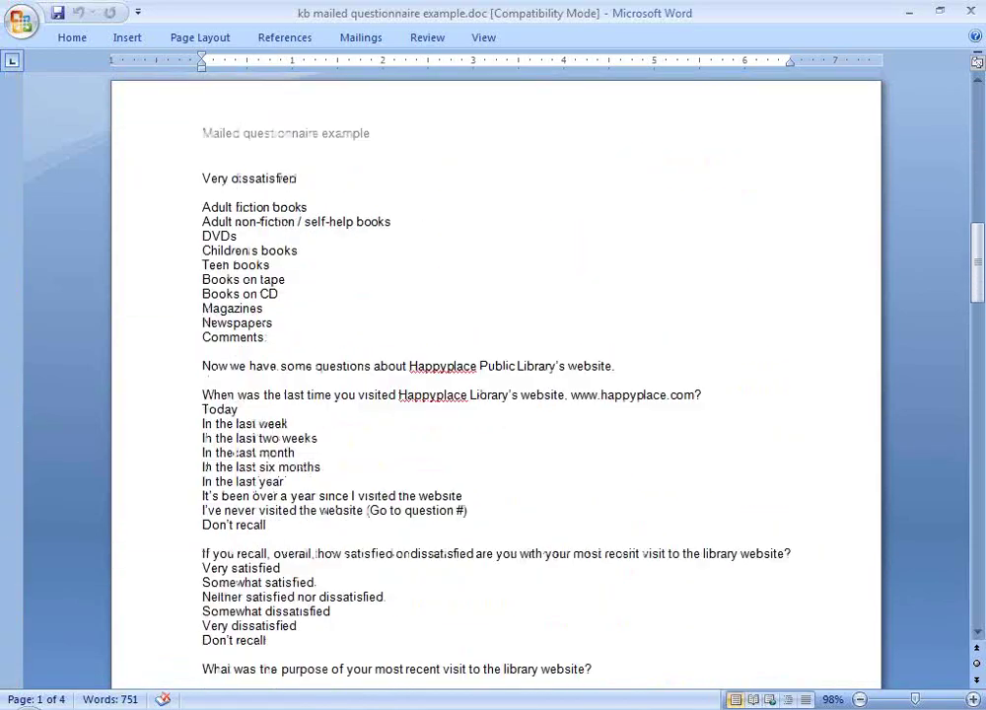
pyautogui.scroll(14, 493, 394)
pyautogui.scroll(-6, 492, 394)
pyautogui.scroll(-20, 493, 394)
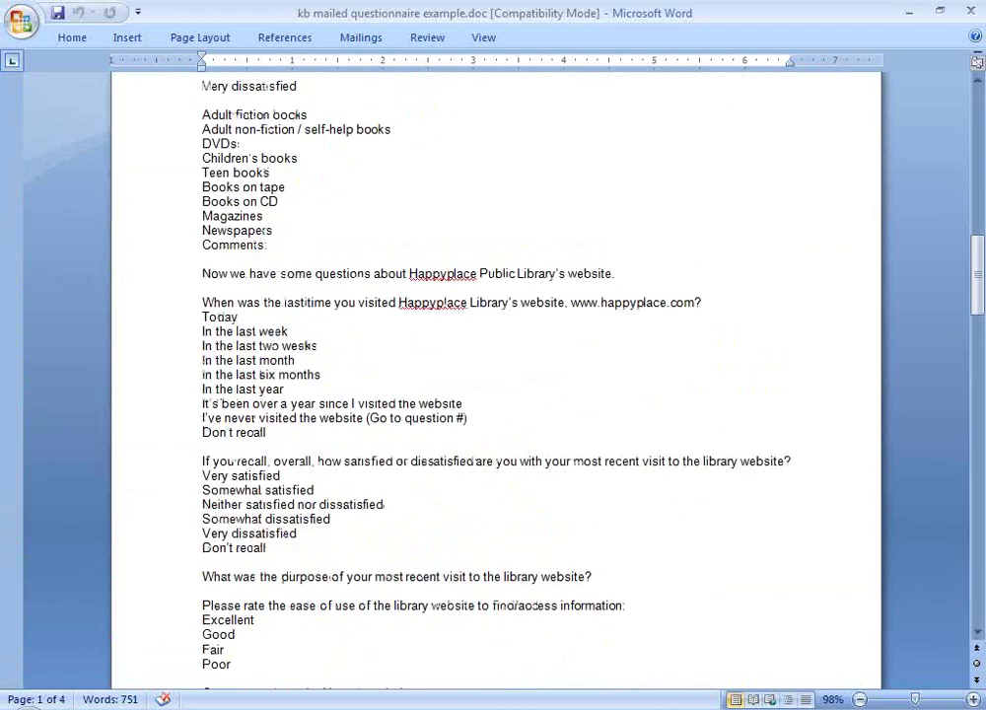
pyautogui.scroll(4, 492, 394)
pyautogui.scroll(4, 492, 394)
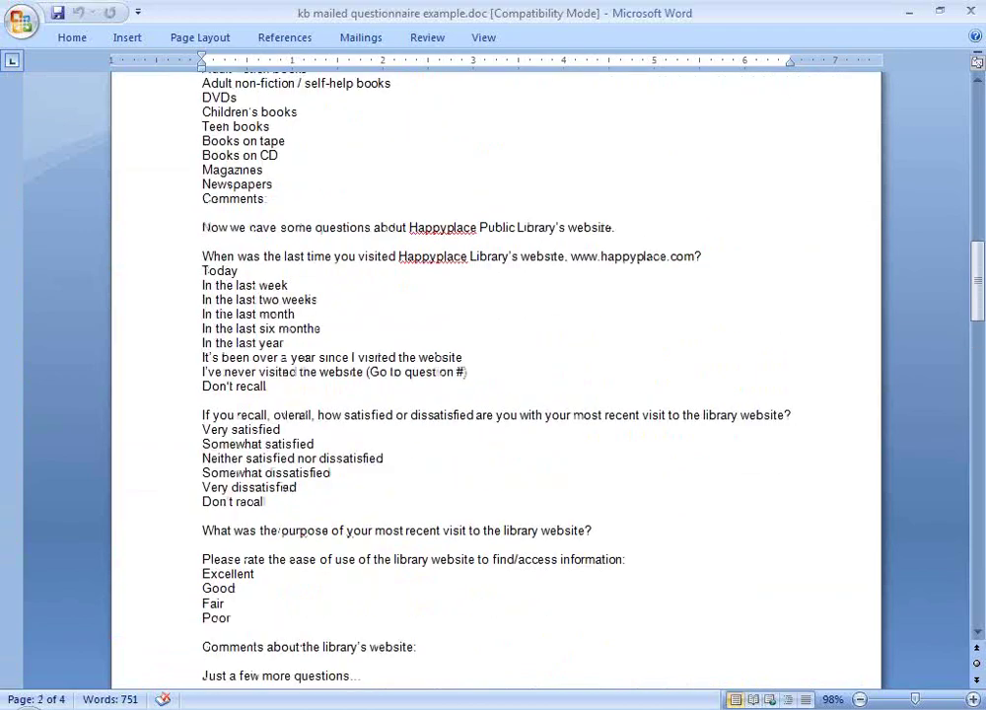
pyautogui.hotkey('ctrl', 'Home')
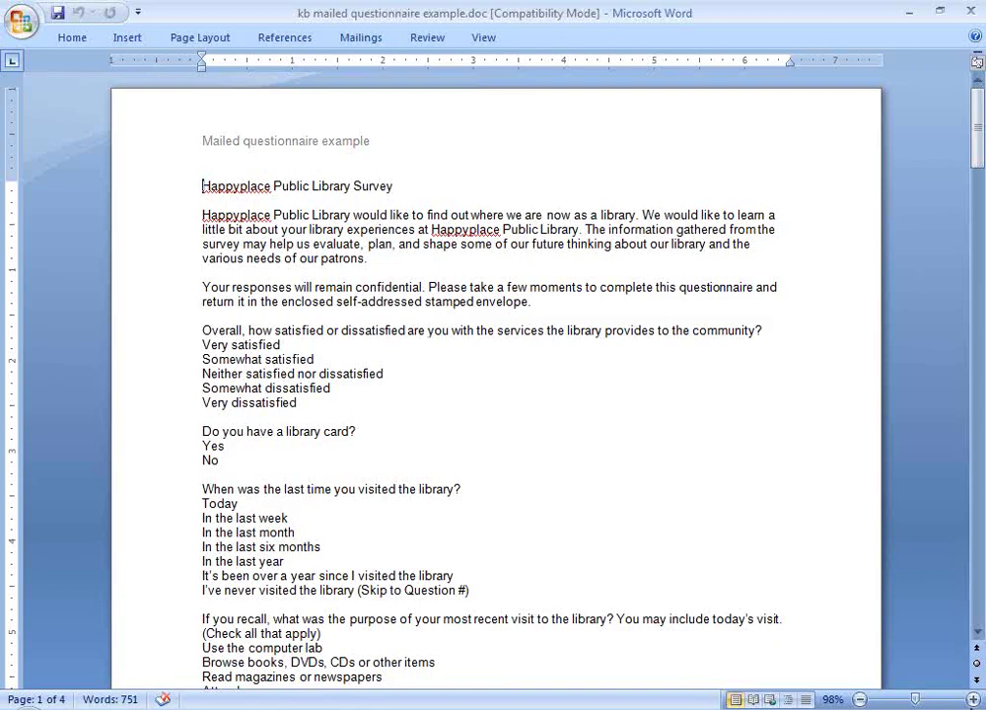
# Make the title "Happyplace Public Library Survey" bold and enlarge its font by three size increments.
pyautogui.scroll(1, 759, 542)
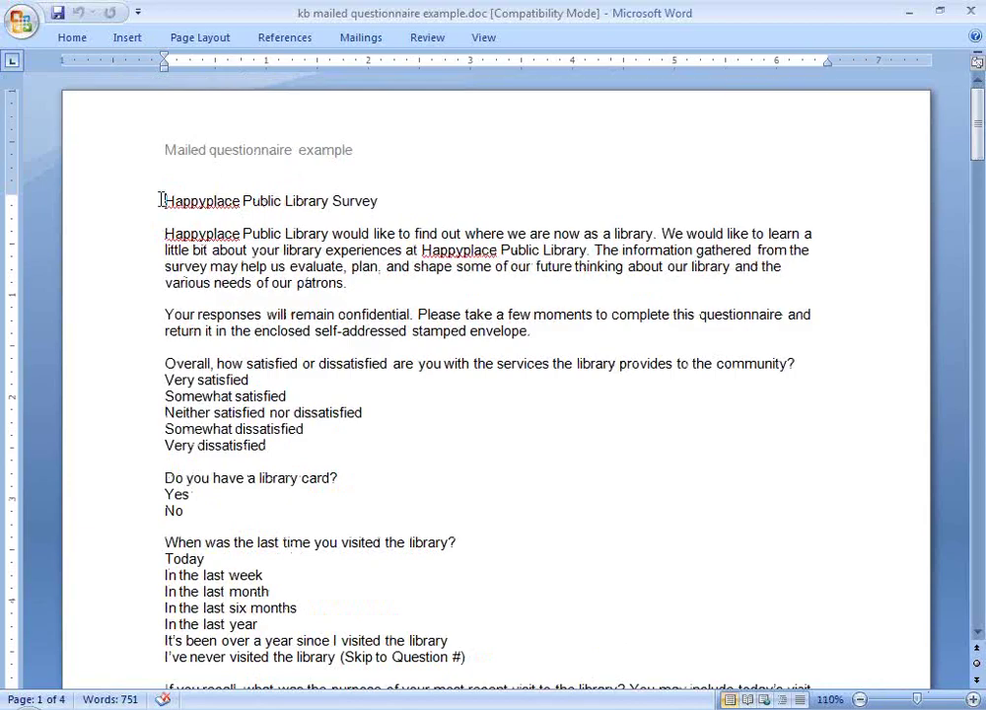
pyautogui.moveTo(161, 200); pyautogui.dragTo(414, 222)
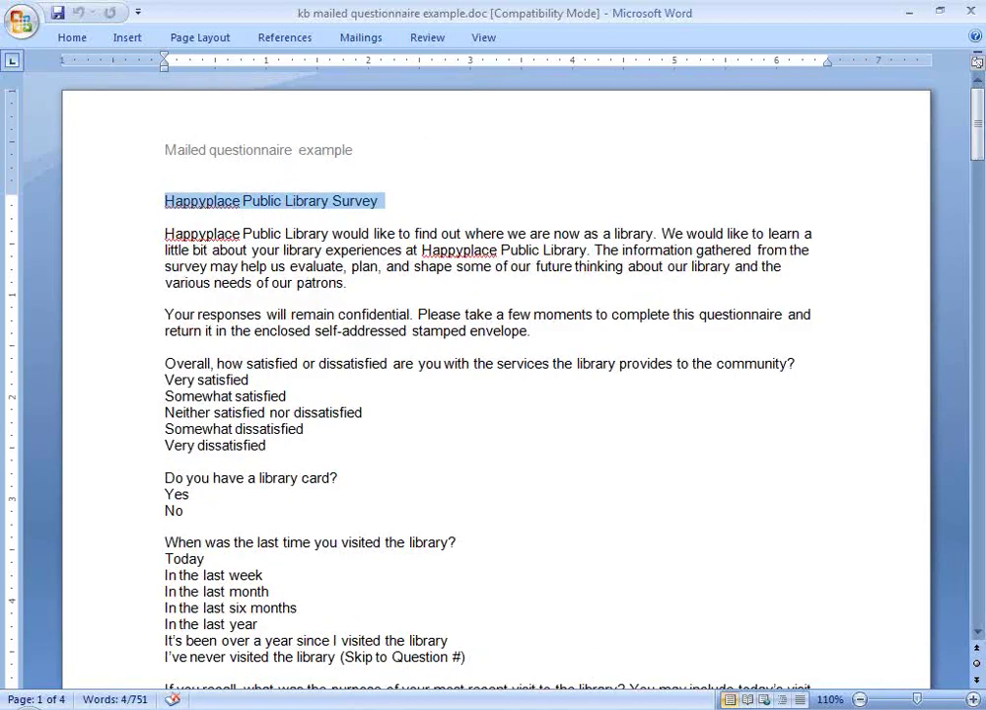
pyautogui.hotkey('ctrl', 'b')
pyautogui.hotkey('ctrl', 'shift', '.')
pyautogui.hotkey('ctrl', 'shift', '.')
pyautogui.hotkey('ctrl', 'shift', '.')
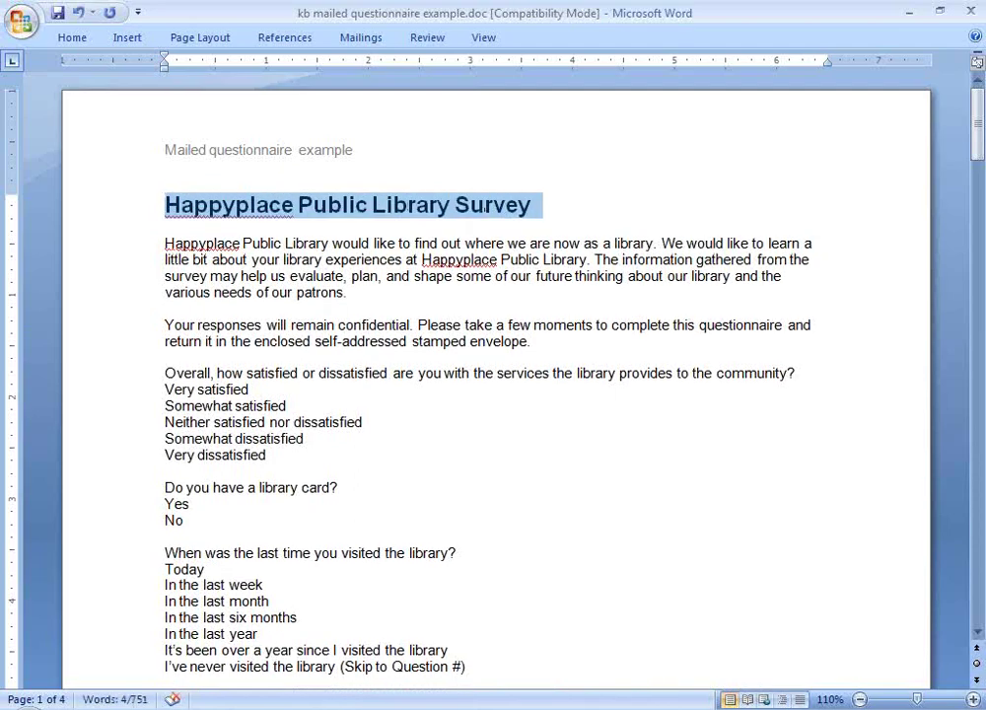
# Enlarge the font of all questionnaire text below the title by two size increments.
pyautogui.moveTo(184, 223); pyautogui.dragTo(586, 684)
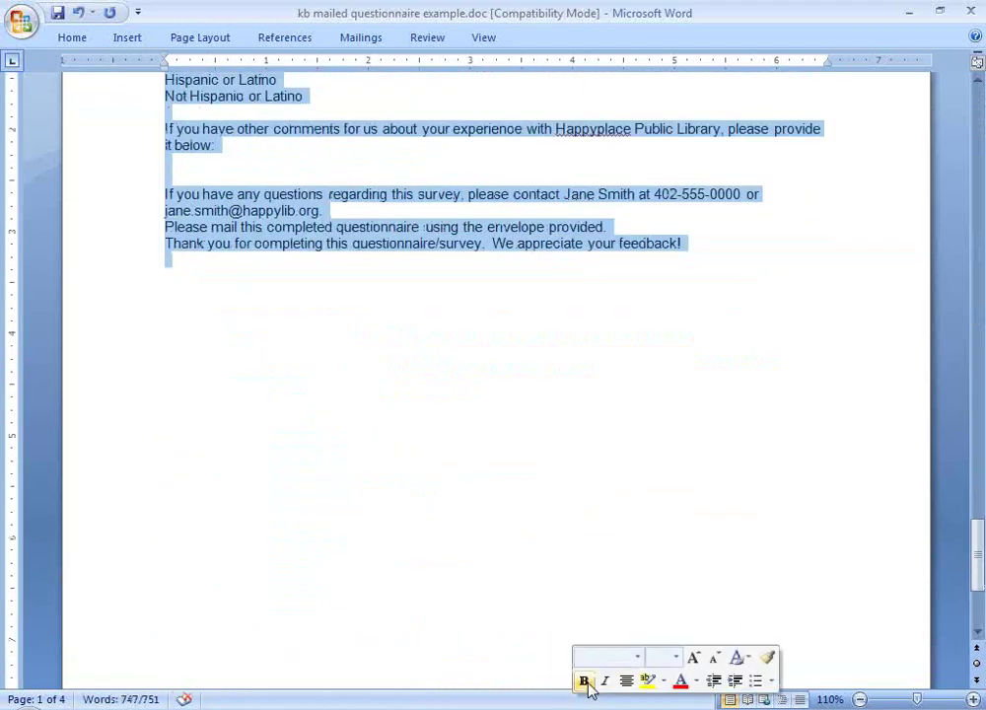
pyautogui.hotkey('ctrl', 'shift', '.')
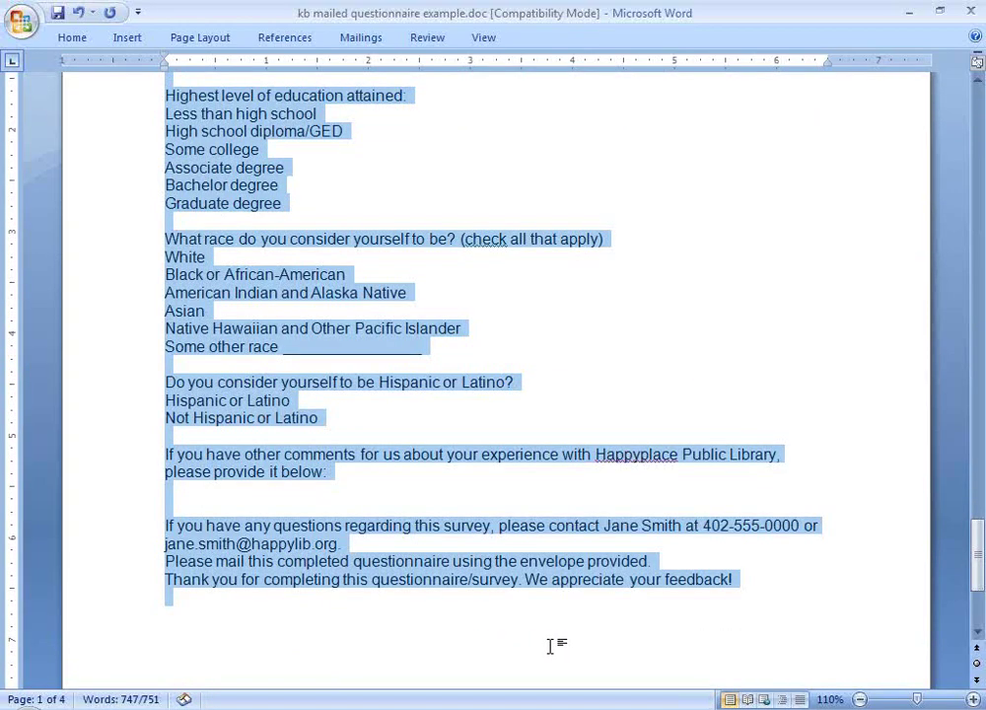
pyautogui.hotkey('ctrl', 'shift', '.')
pyautogui.scroll(8, 562, 600)
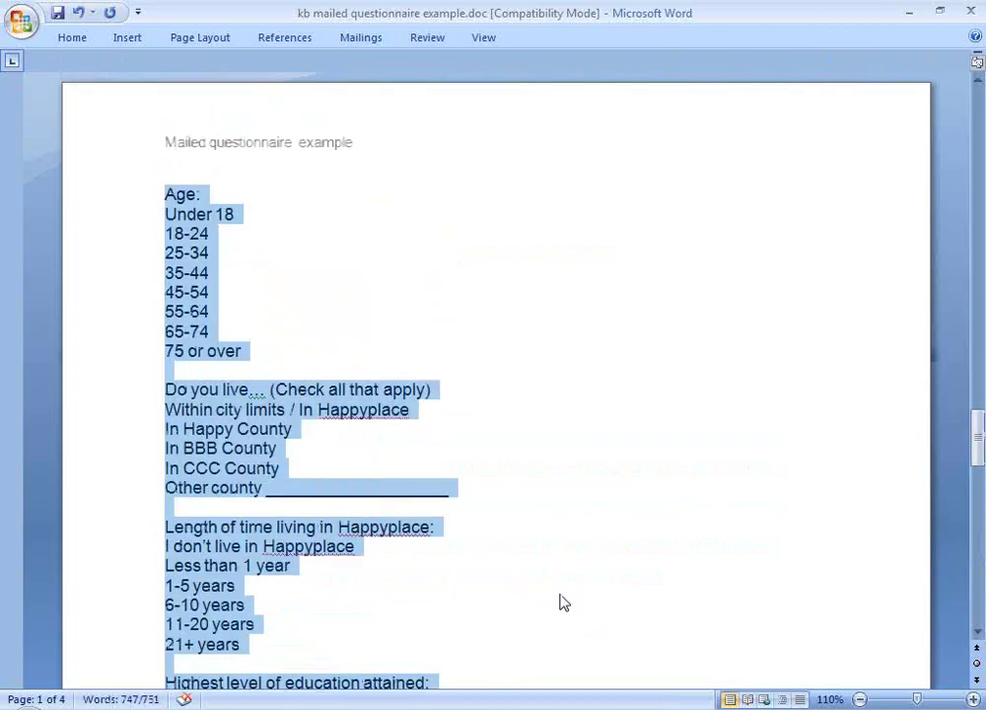
pyautogui.scroll(15, 563, 600)
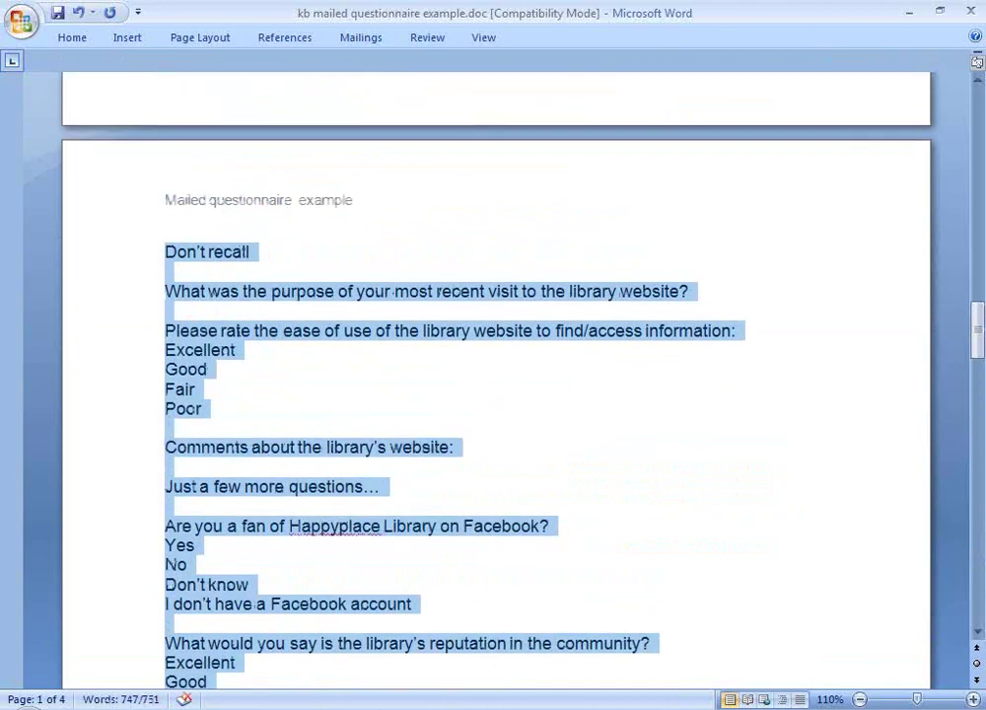
pyautogui.scroll(15, 363, 430)
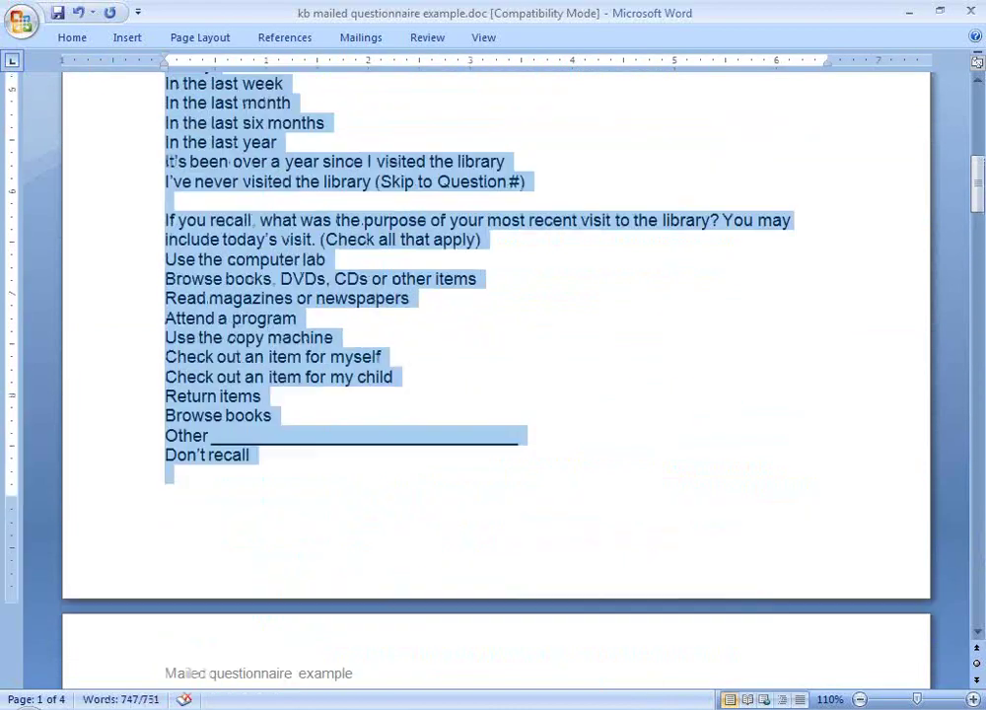
pyautogui.scroll(7, 363, 430)
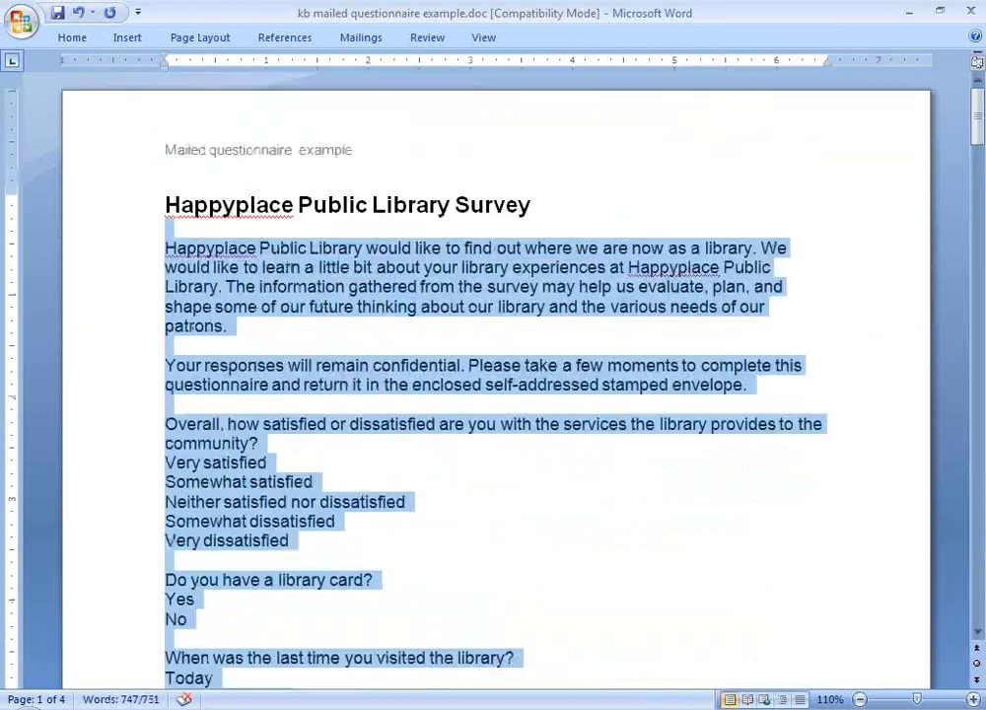
# Review the two introductory paragraphs between the survey title and the first question.
pyautogui.click(207, 307)
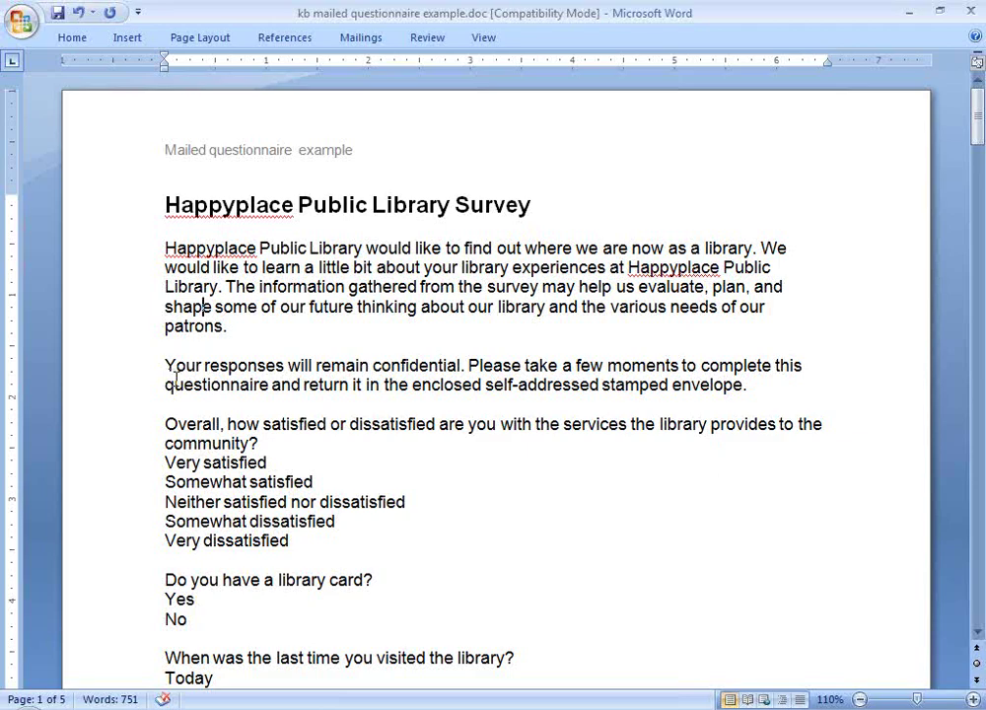
pyautogui.moveTo(163, 248); pyautogui.dragTo(770, 388)
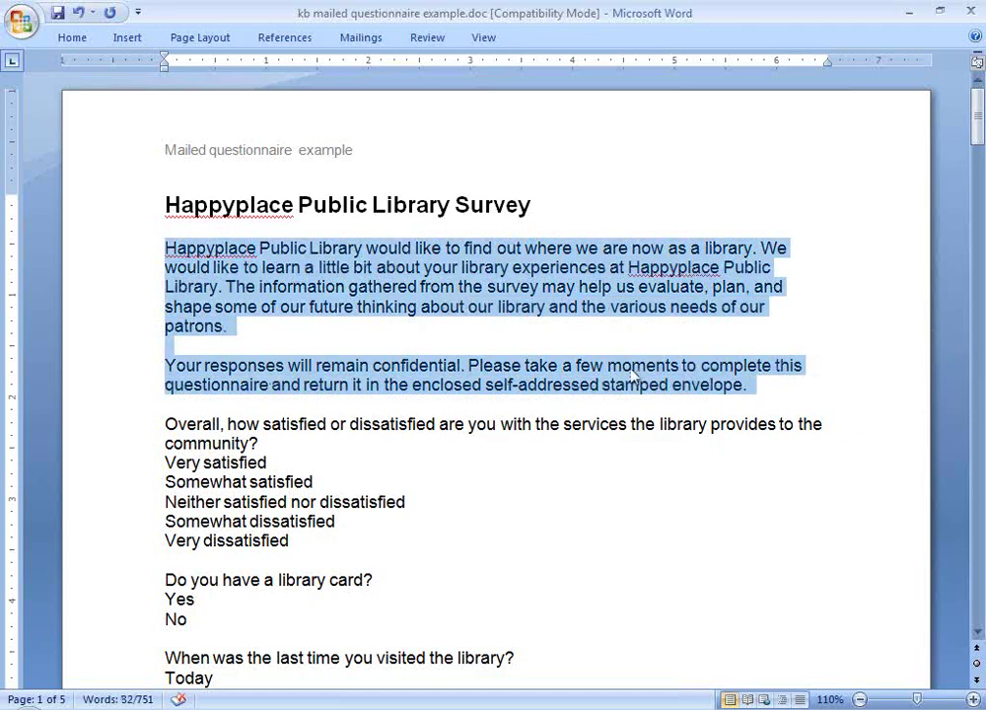
pyautogui.click(455, 287)
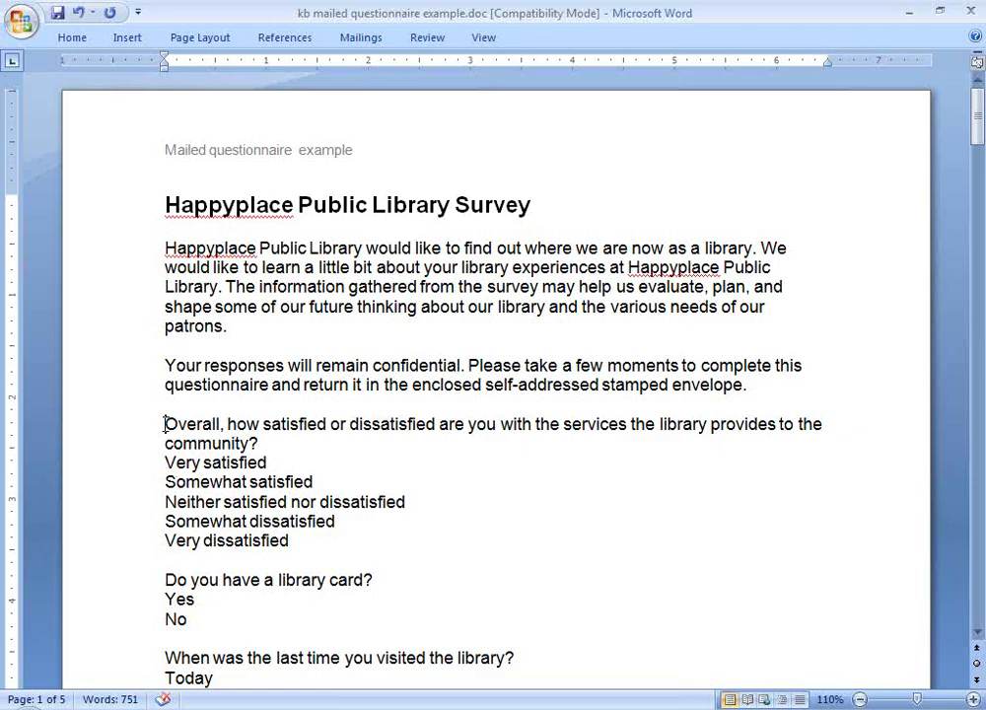
# Bold the first three questions, on overall satisfaction, having a library card, and the last library visit.
pyautogui.moveTo(165, 424); pyautogui.dragTo(300, 438)
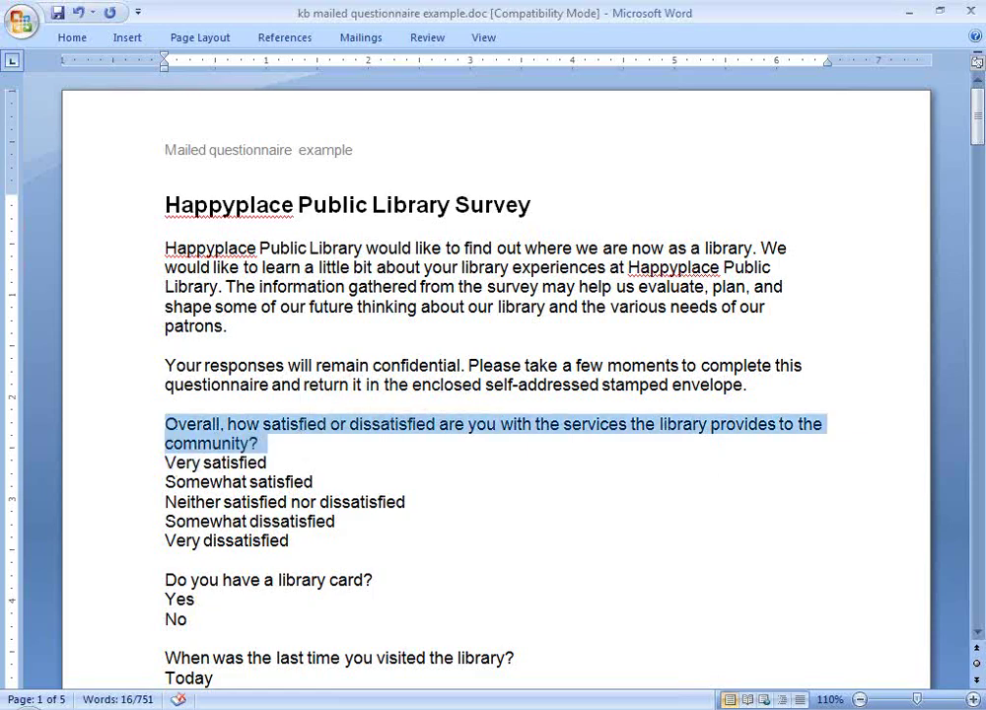
pyautogui.hotkey('ctrl', 'b')
pyautogui.moveTo(168, 579); pyautogui.dragTo(393, 582)
pyautogui.hotkey('ctrl', 'b')
pyautogui.moveTo(167, 657); pyautogui.dragTo(539, 647)
pyautogui.hotkey('ctrl', 'b')
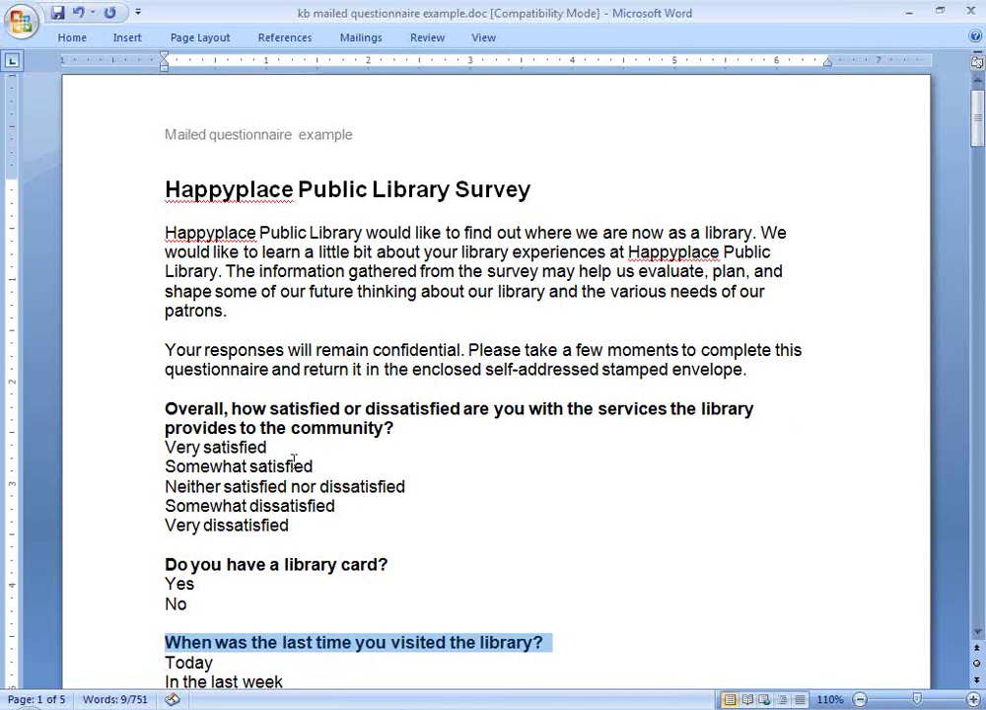
# Insert the Wingdings shadowed box symbol, character code 113, followed by a space, before the answer "Very satisfied".
pyautogui.click(164, 445)
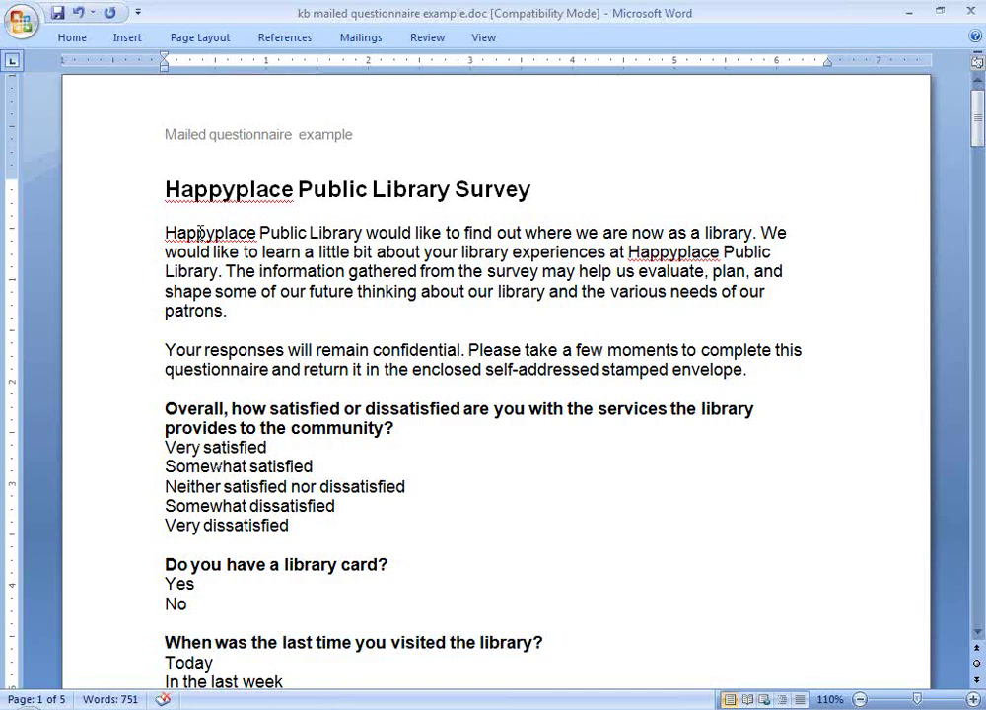
pyautogui.click(125, 43)
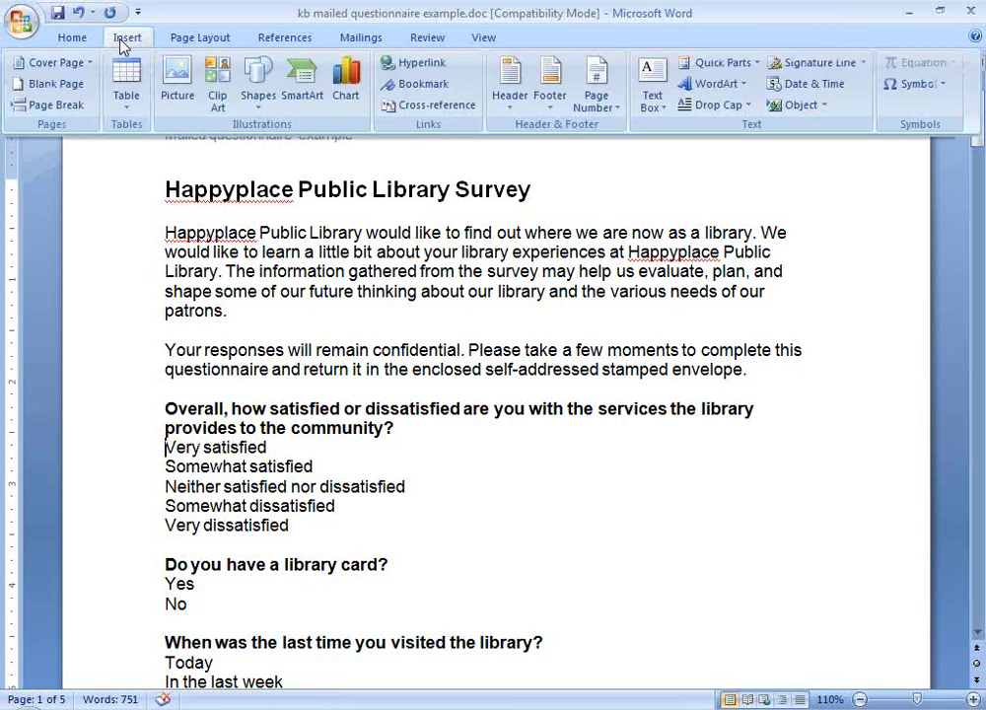
pyautogui.click(902, 89)
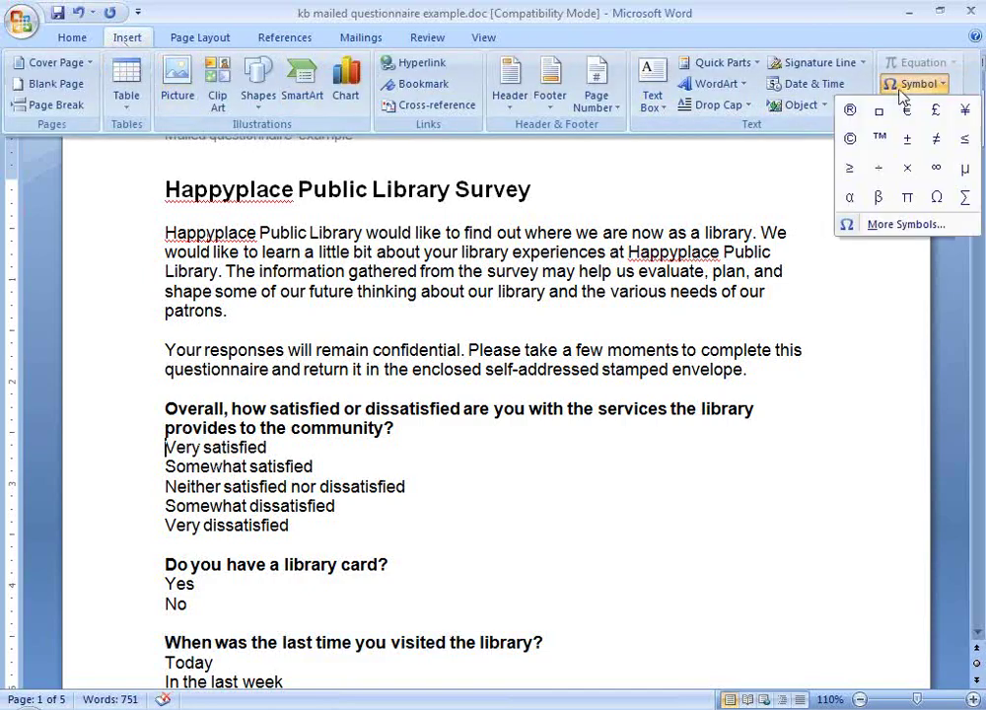
pyautogui.click(899, 224)
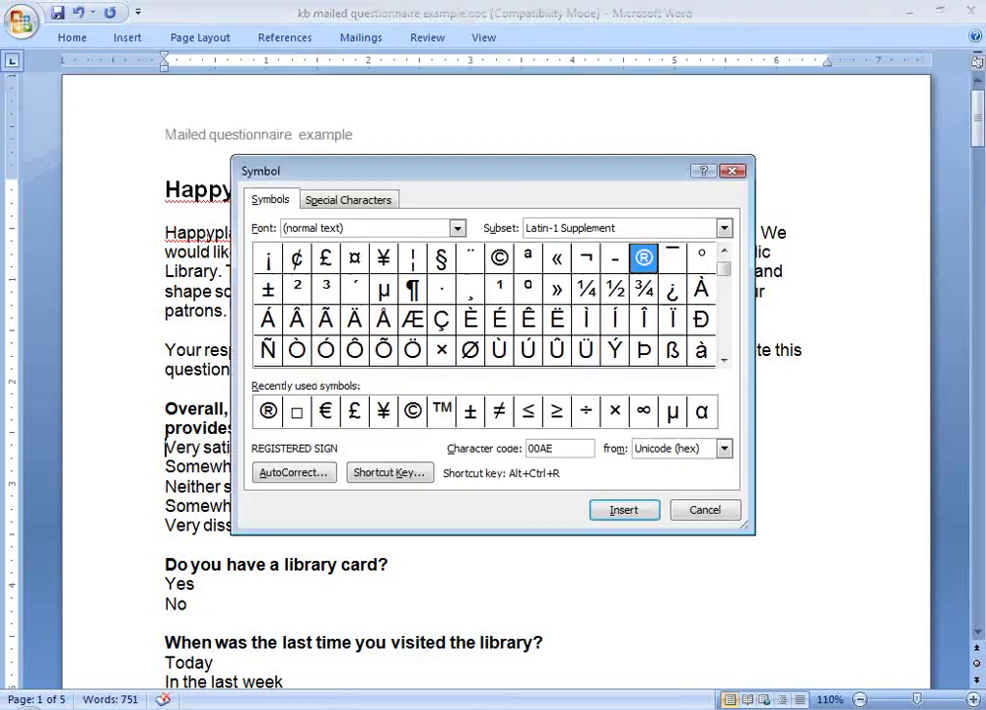
pyautogui.click(456, 228)
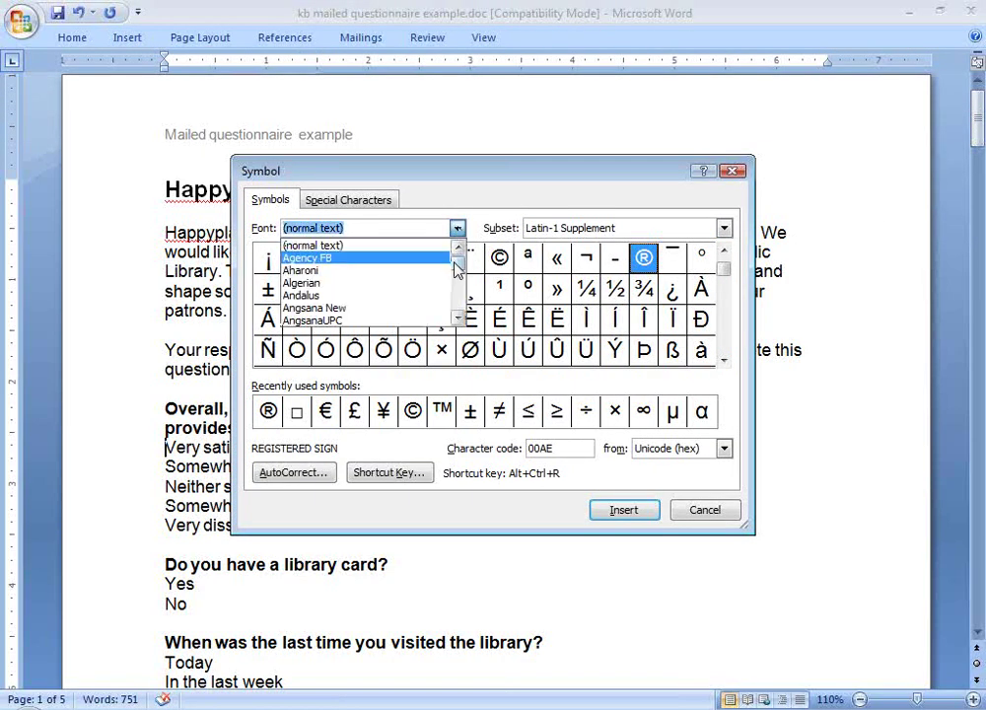
pyautogui.moveTo(456, 264); pyautogui.dragTo(457, 304)
pyautogui.click(443, 294)
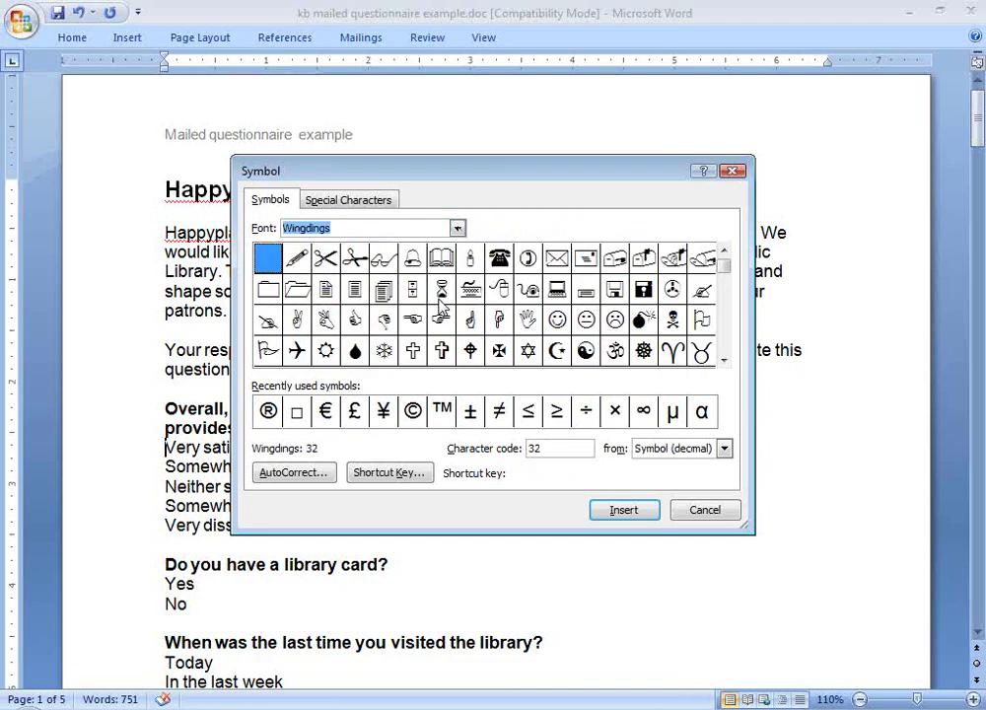
pyautogui.click(724, 361)
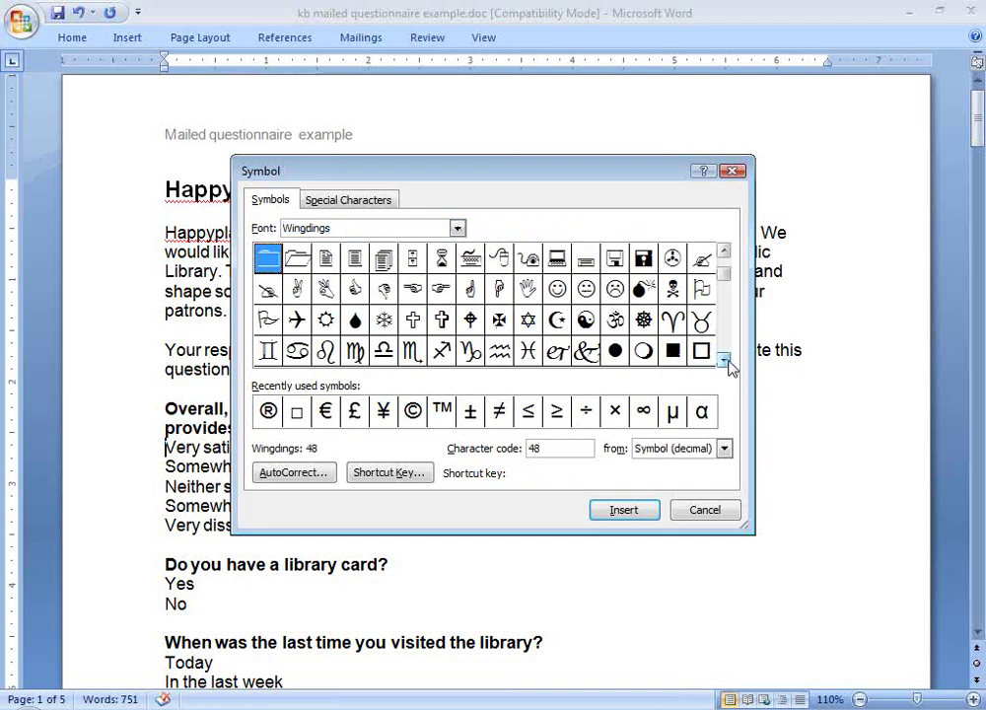
pyautogui.click(725, 361)
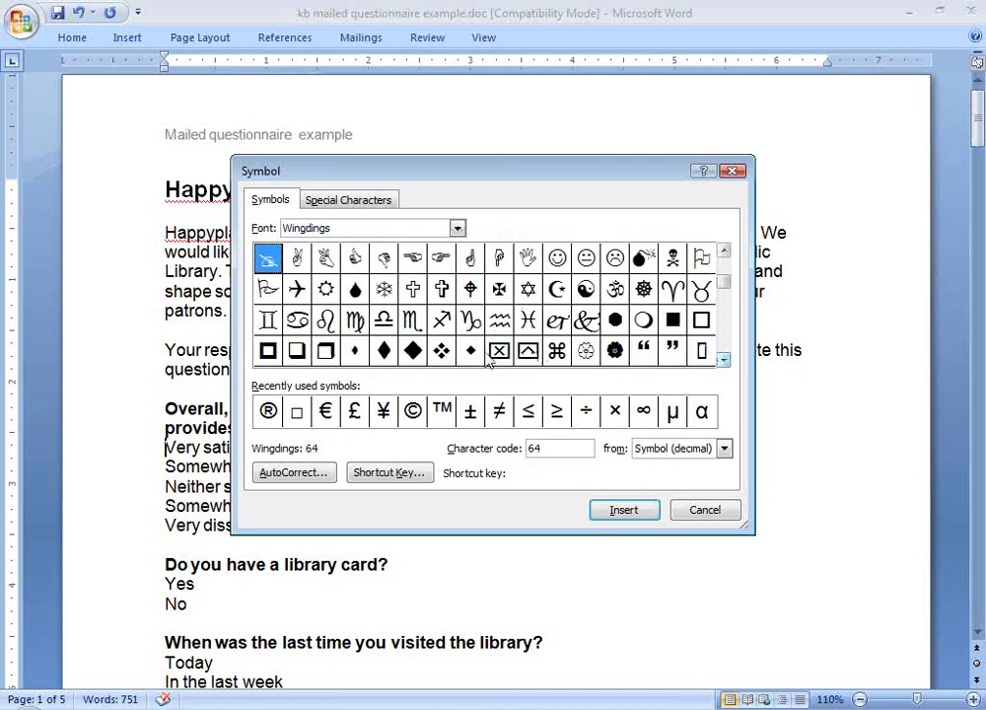
pyautogui.click(296, 350)
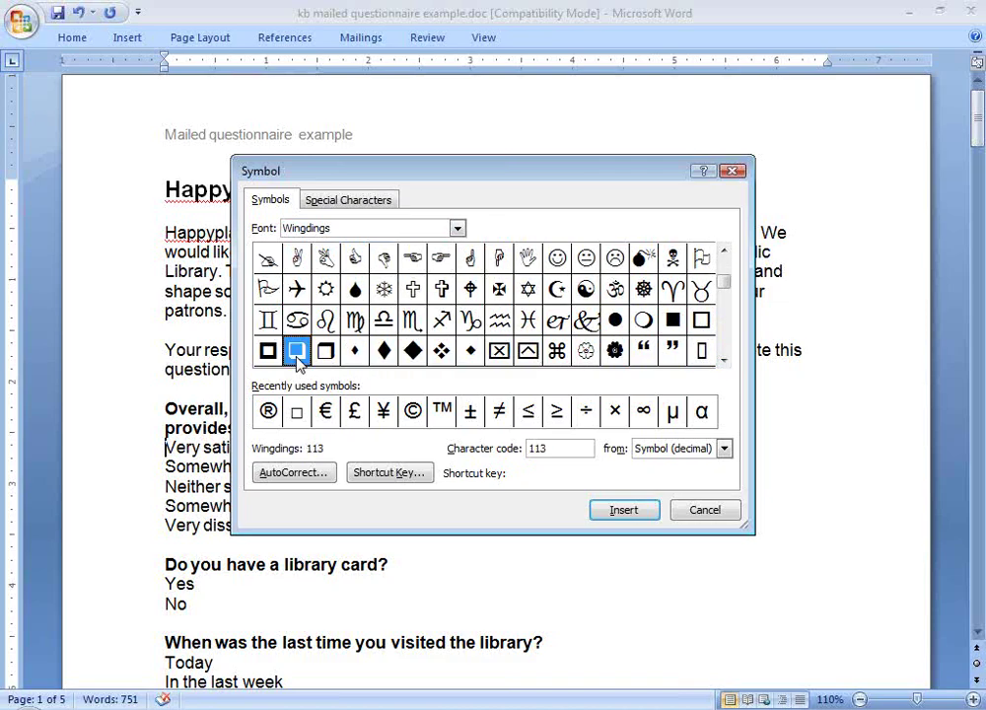
pyautogui.click(623, 510)
pyautogui.click(693, 513)
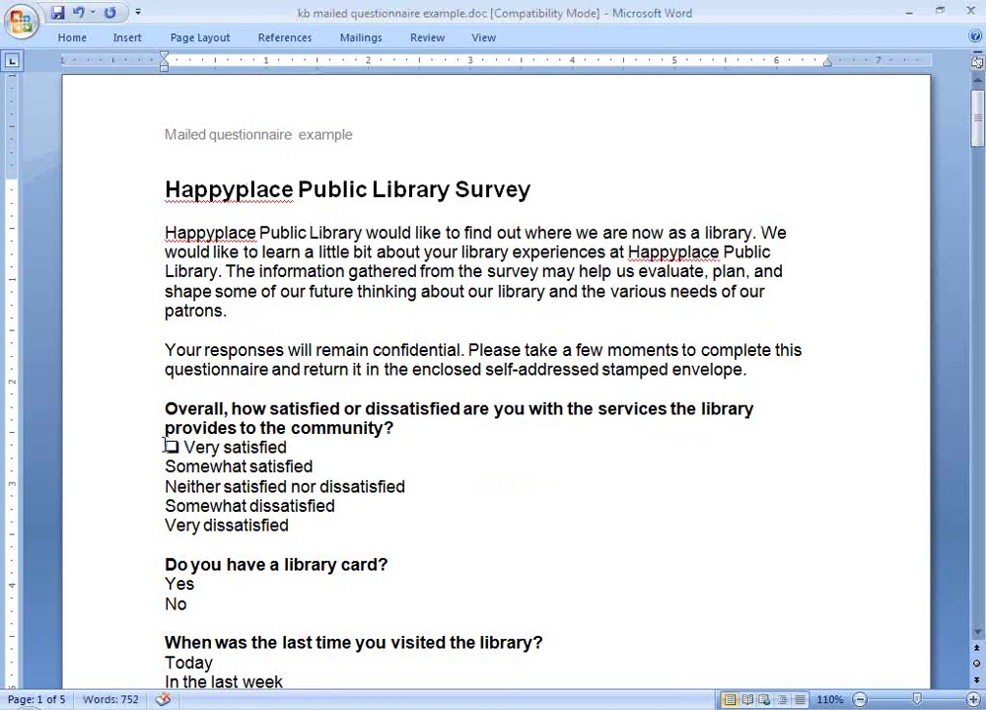
# Copy the checkbox symbol from "Very satisfied" to the start of the "Somewhat satisfied" answer.
pyautogui.doubleClick(181, 446)
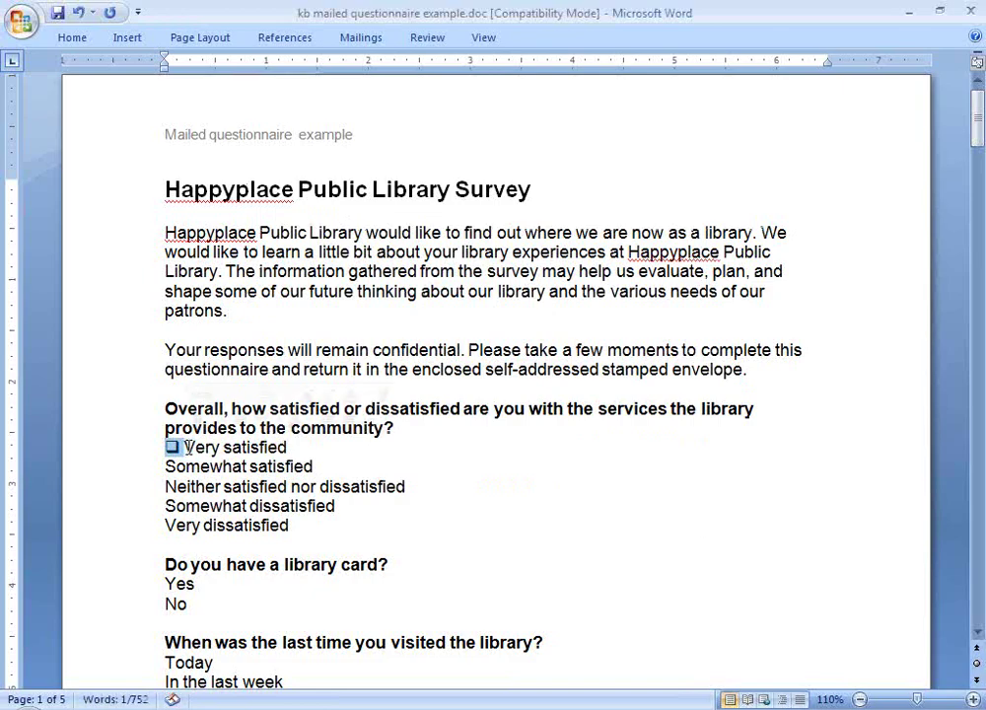
pyautogui.hotkey('ctrl', 'c')
pyautogui.click(166, 466)
pyautogui.hotkey('ctrl', 'v')
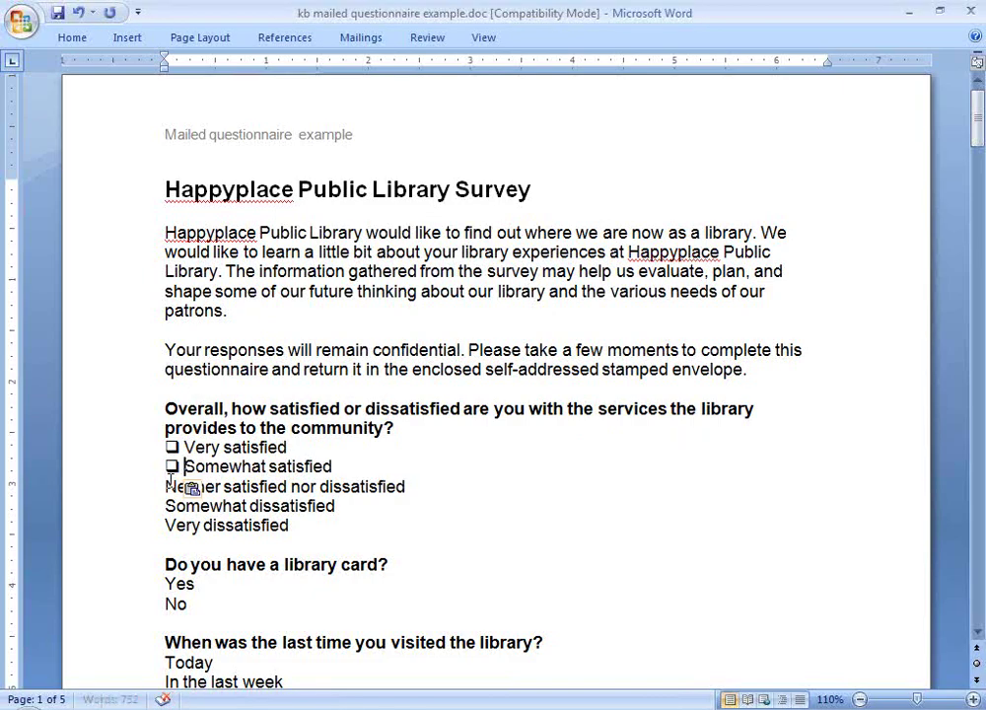
# Paste the checkbox symbol before "Neither satisfied nor dissatisfied", "Somewhat dissatisfied" and "Very dissatisfied" under the first question.
pyautogui.click(165, 486)
pyautogui.hotkey('ctrl', 'v')
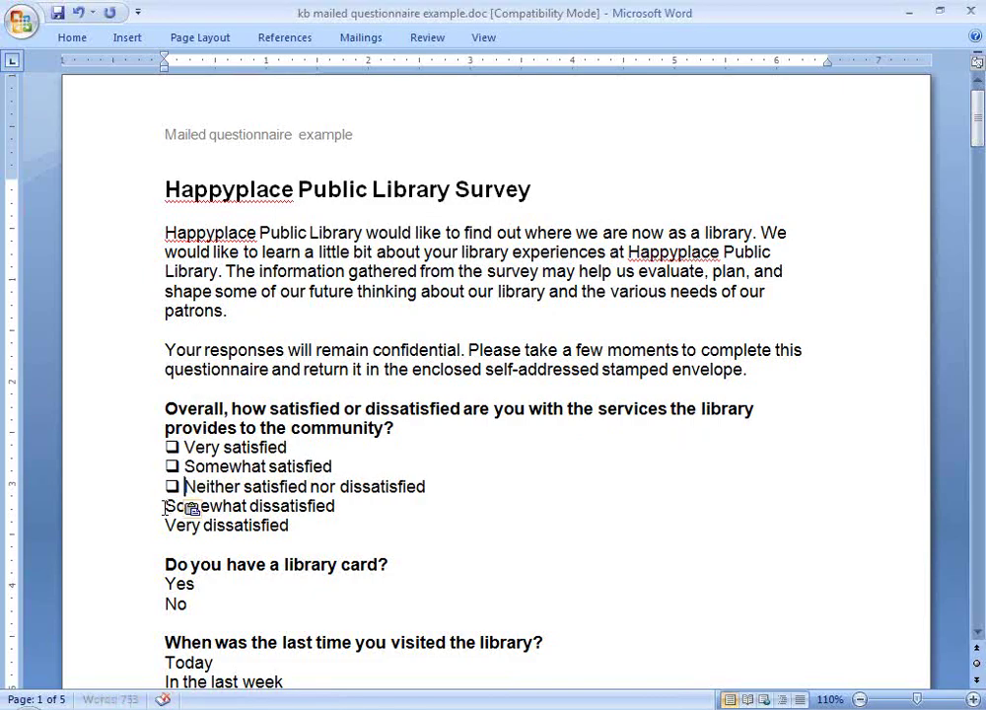
pyautogui.click(166, 506)
pyautogui.hotkey('ctrl', 'v')
pyautogui.click(165, 526)
pyautogui.hotkey('ctrl', 'v')
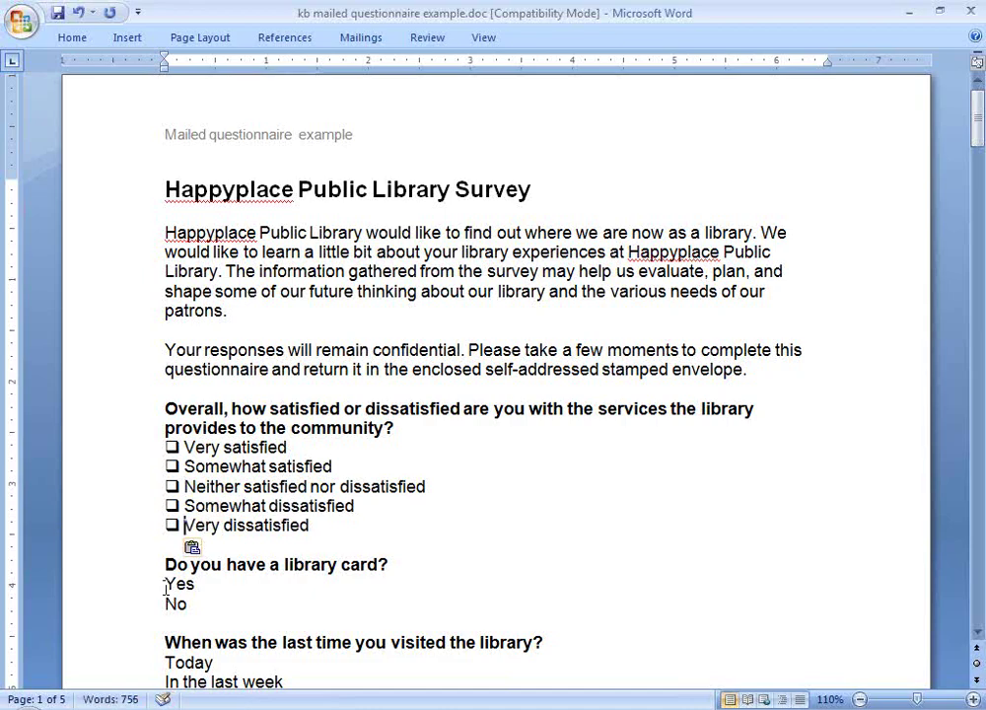
# Paste the checkbox symbol before the "Yes" and "No" answers of the library card question.
pyautogui.click(166, 584)
pyautogui.hotkey('ctrl', 'v')
pyautogui.click(165, 603)
pyautogui.hotkey('ctrl', 'v')
# Add the copied checkbox before the last-visit answers "Today", "In the last week", "In the last month", "In the last six months" and "In the last year".
pyautogui.scroll(-2, 164, 556)
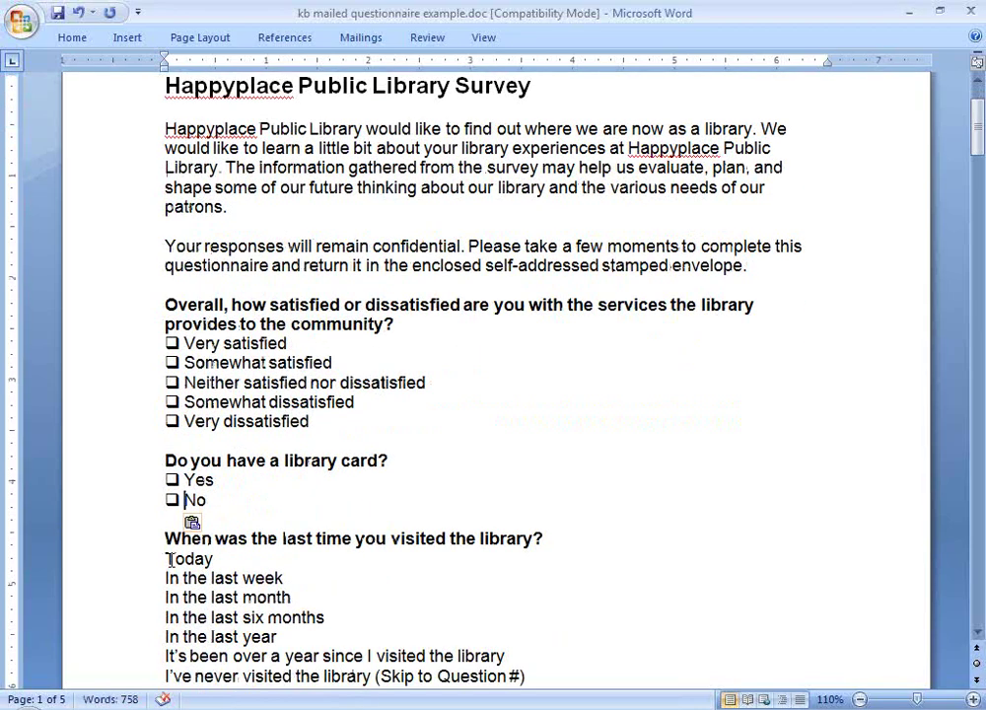
pyautogui.click(166, 558)
pyautogui.hotkey('ctrl', 'v')
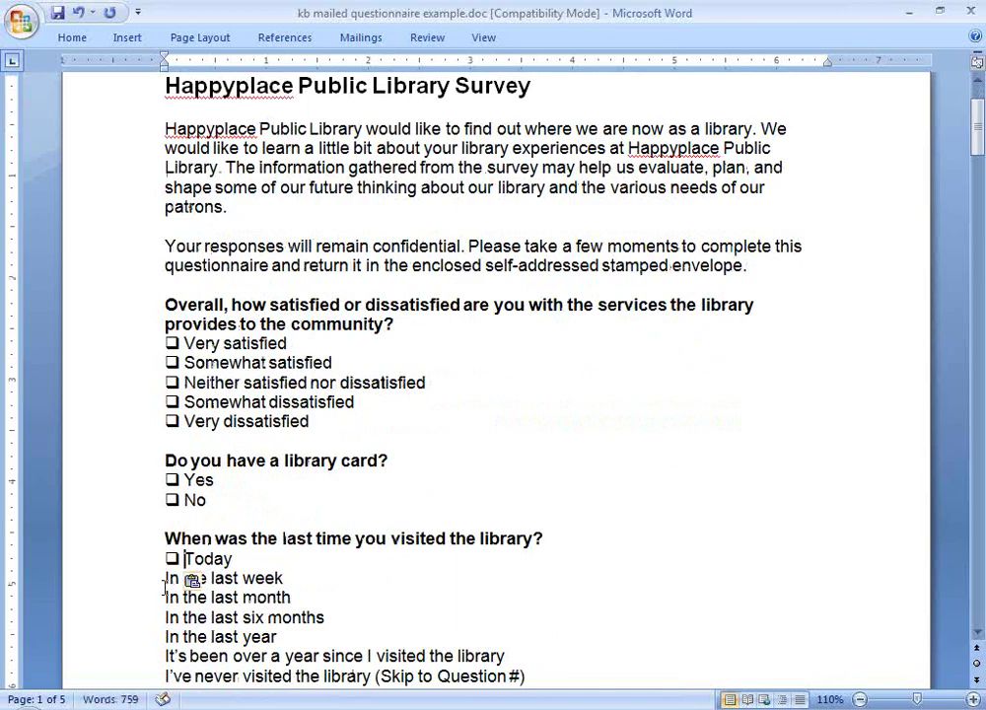
pyautogui.click(165, 578)
pyautogui.hotkey('ctrl', 'v')
pyautogui.click(166, 596)
pyautogui.hotkey('ctrl', 'v')
pyautogui.click(165, 617)
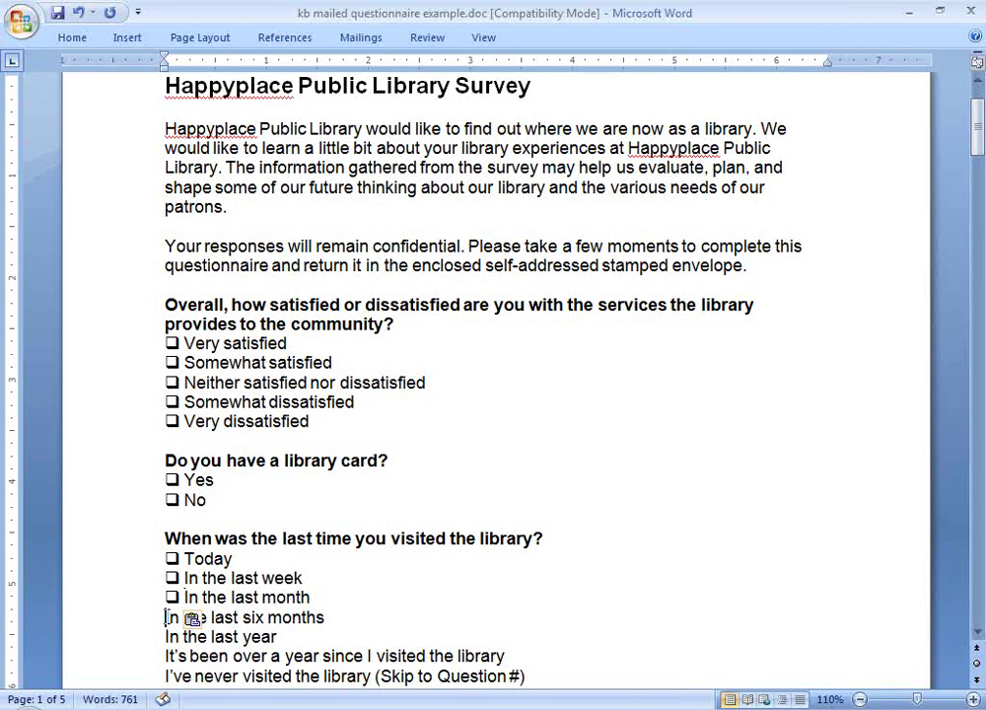
pyautogui.hotkey('ctrl', 'v')
pyautogui.click(165, 637)
pyautogui.hotkey('ctrl', 'v')
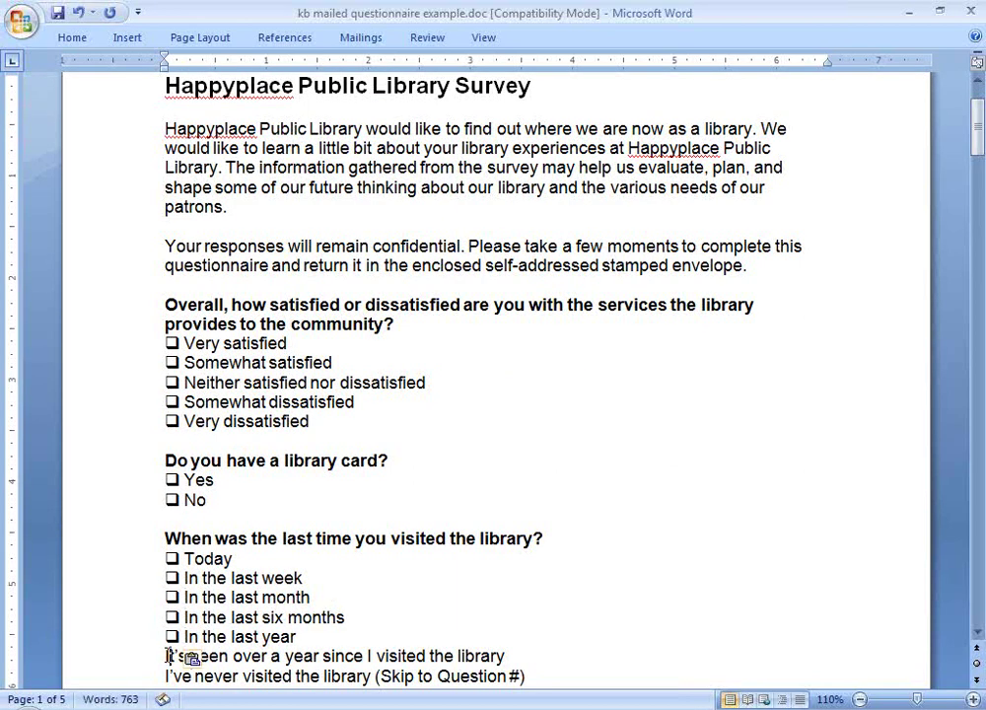
# Place the checkbox symbol at the very start of the last two answers, "It's been over a year since I visited the library" and "I've never visited the library".
pyautogui.click(166, 656)
pyautogui.hotkey('ctrl', 'v')
pyautogui.scroll(-1, 170, 623)
pyautogui.click(165, 623)
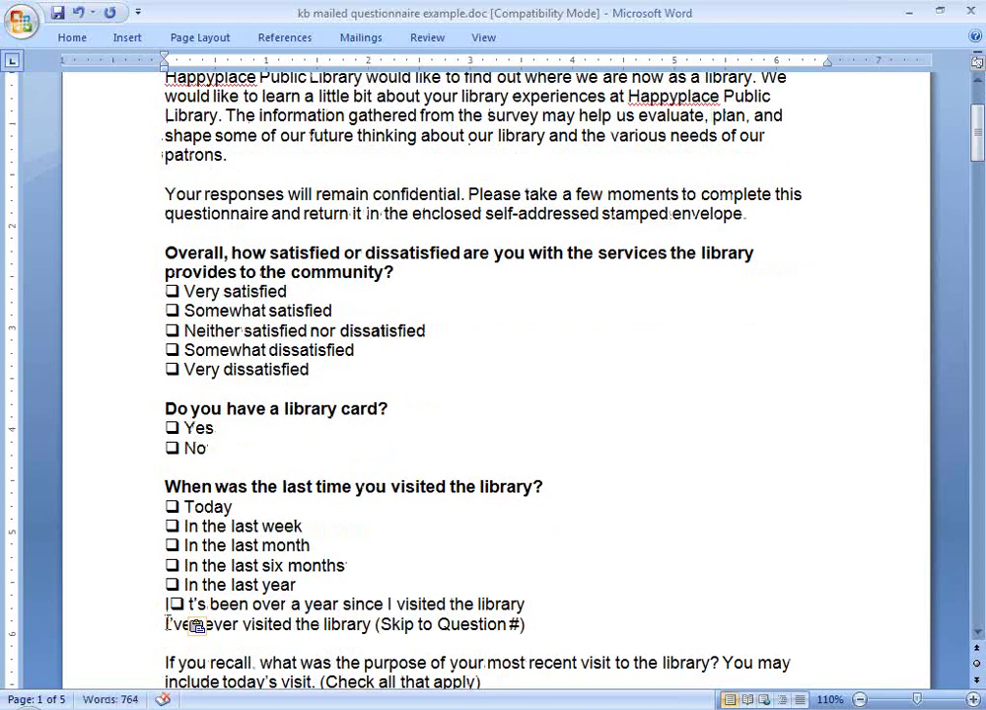
pyautogui.hotkey('ctrl', 'z')
pyautogui.press('Left')
pyautogui.hotkey('ctrl', 'v')
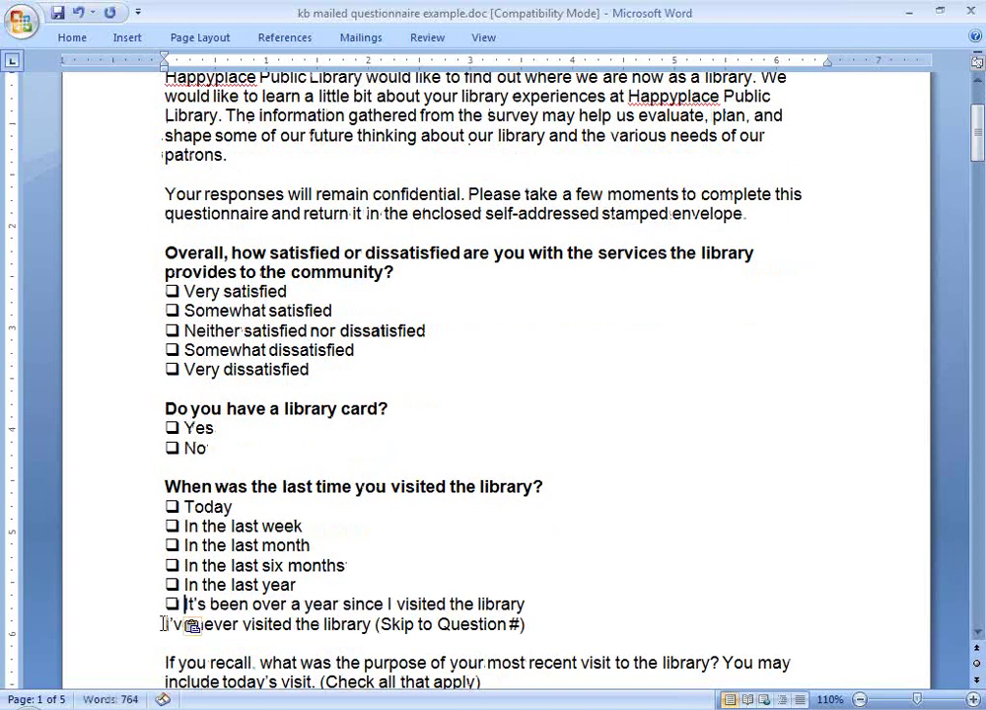
pyautogui.click(164, 623)
pyautogui.hotkey('ctrl', 'v')
# Slightly increase the line spacing of the entire questionnaire text.
pyautogui.scroll(2, 189, 623)
pyautogui.scroll(1, 189, 623)
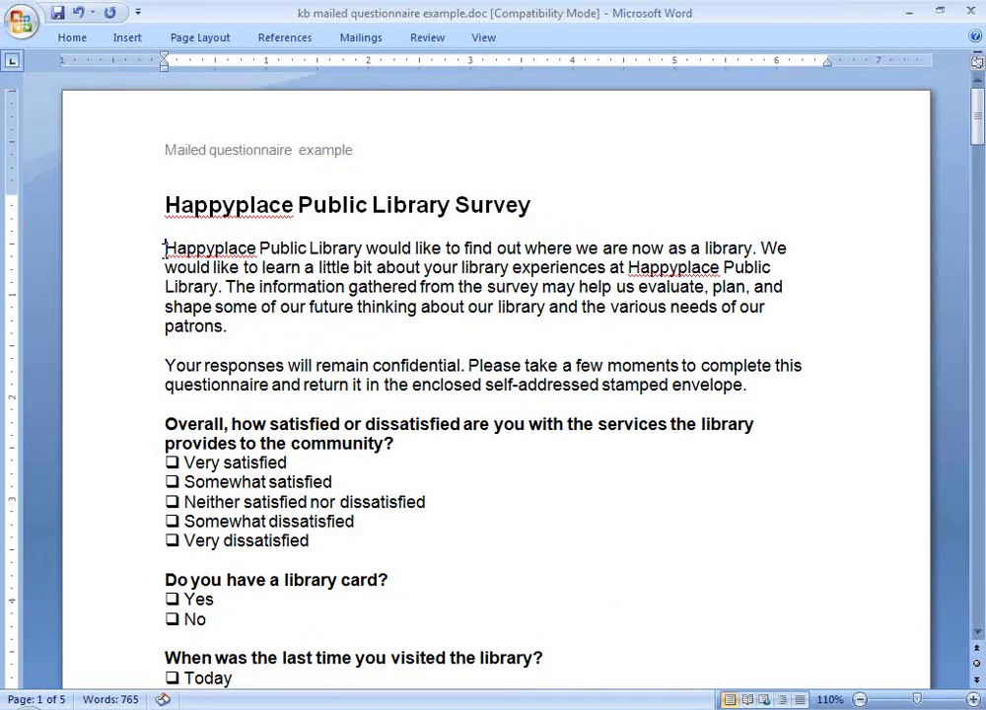
pyautogui.hotkey('ctrl', 'a')
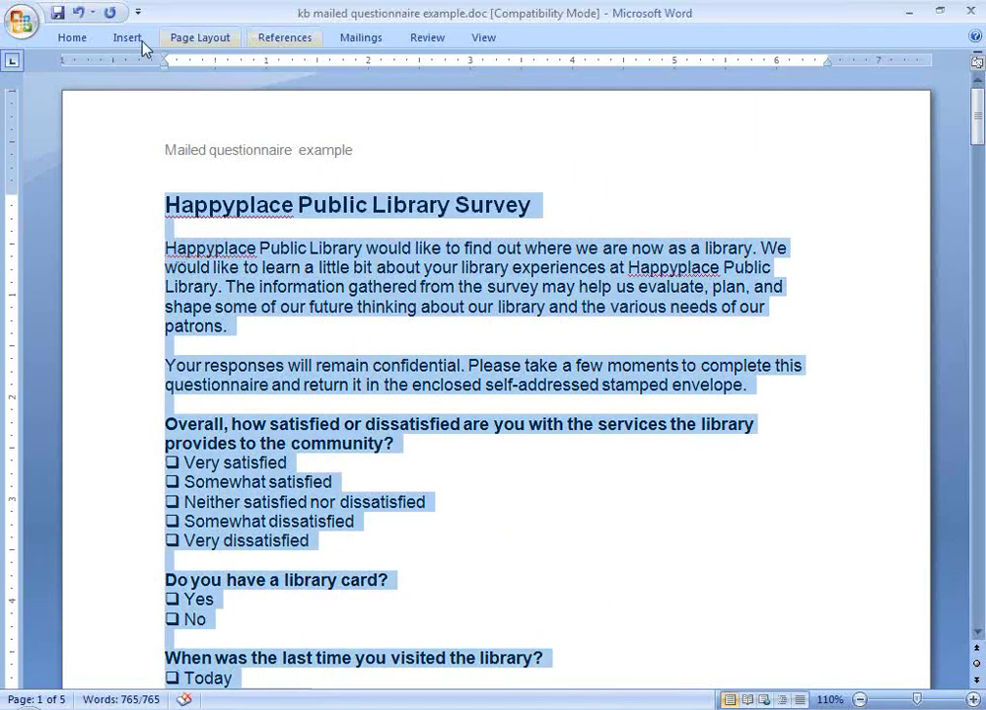
pyautogui.click(72, 40)
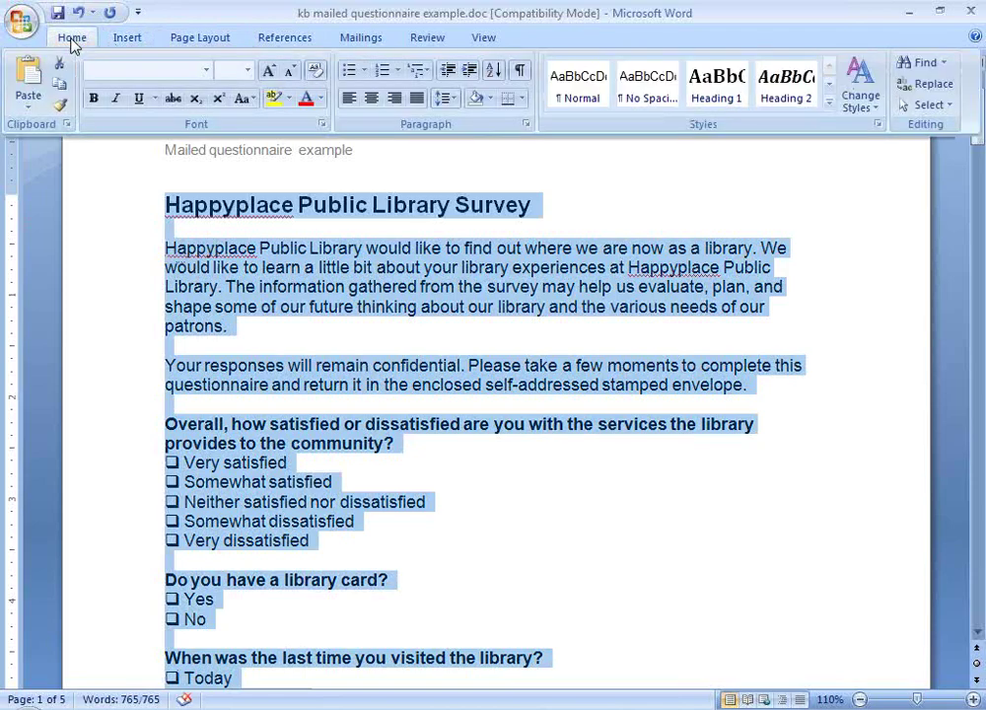
pyautogui.click(449, 98)
pyautogui.click(468, 143)
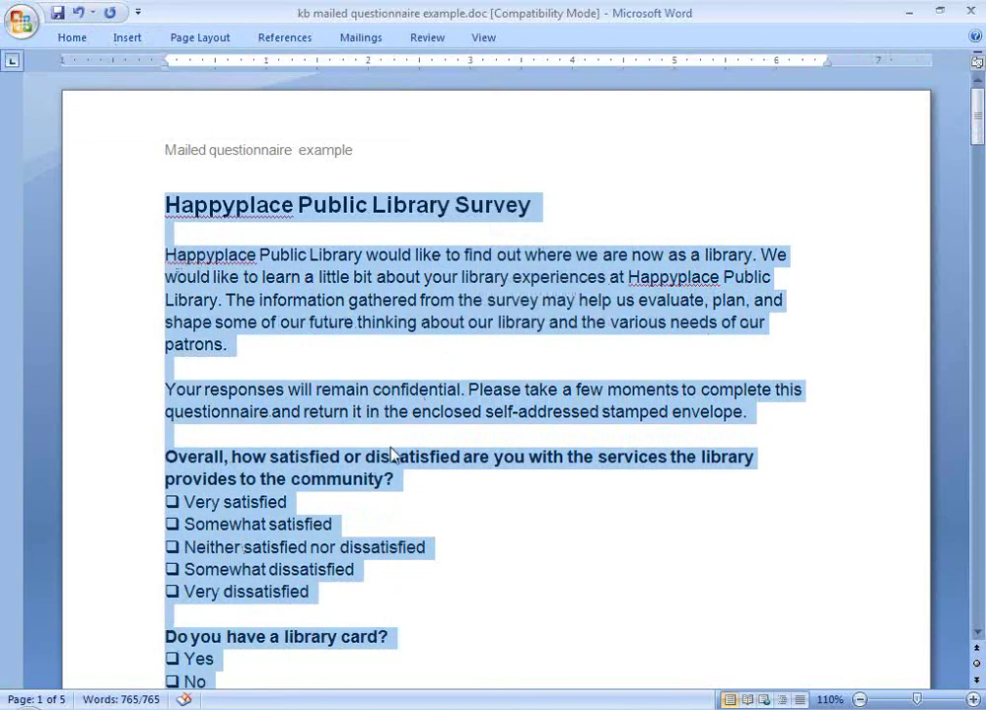
pyautogui.click(323, 546)
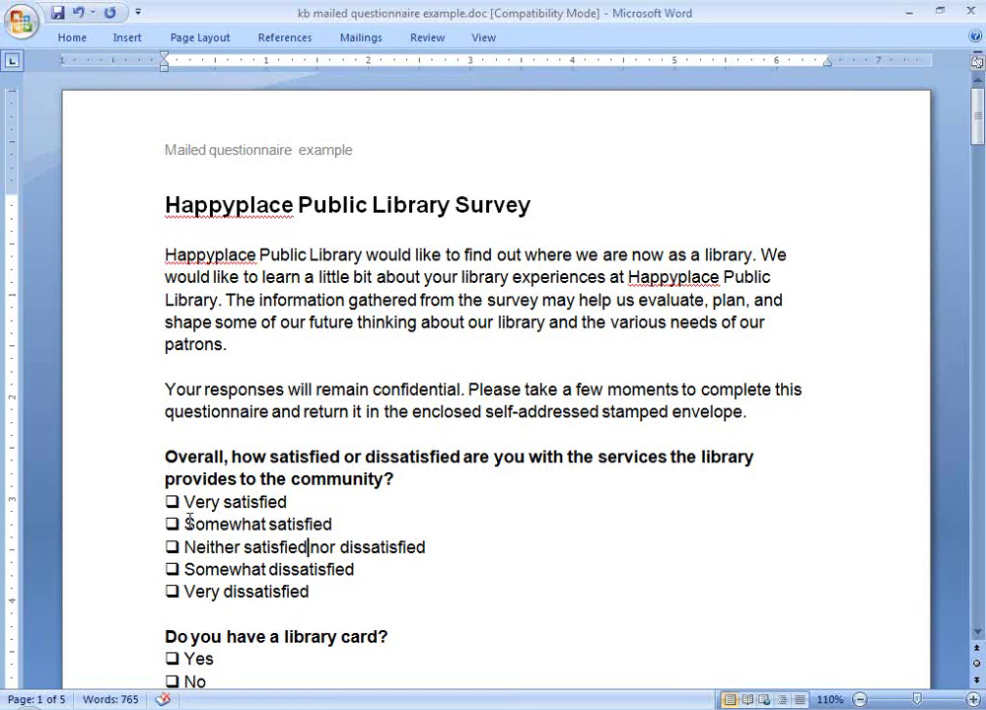
# Italicize the instruction "Skip to Question #" within the "I've never visited the library" answer.
pyautogui.scroll(-4, 189, 523)
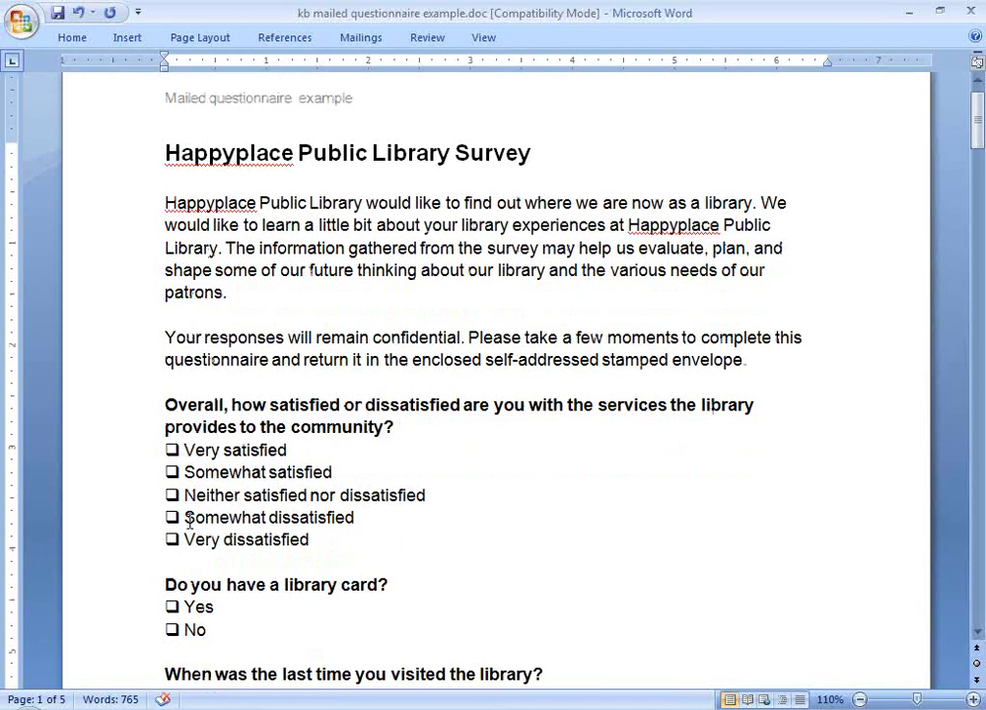
pyautogui.scroll(-3, 190, 522)
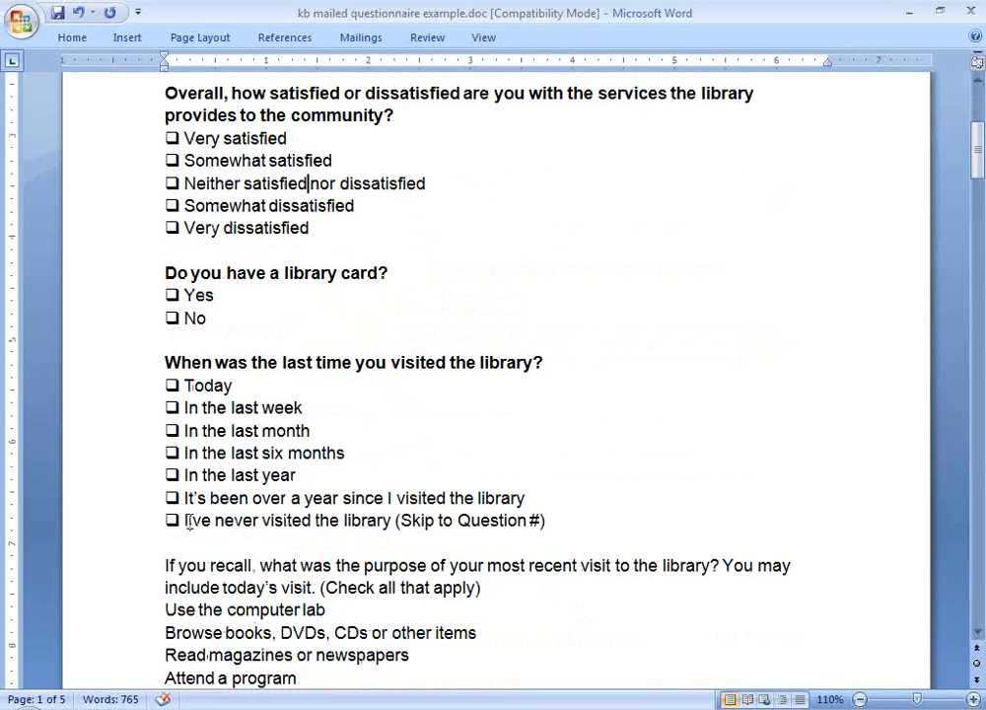
pyautogui.scroll(1, 193, 518)
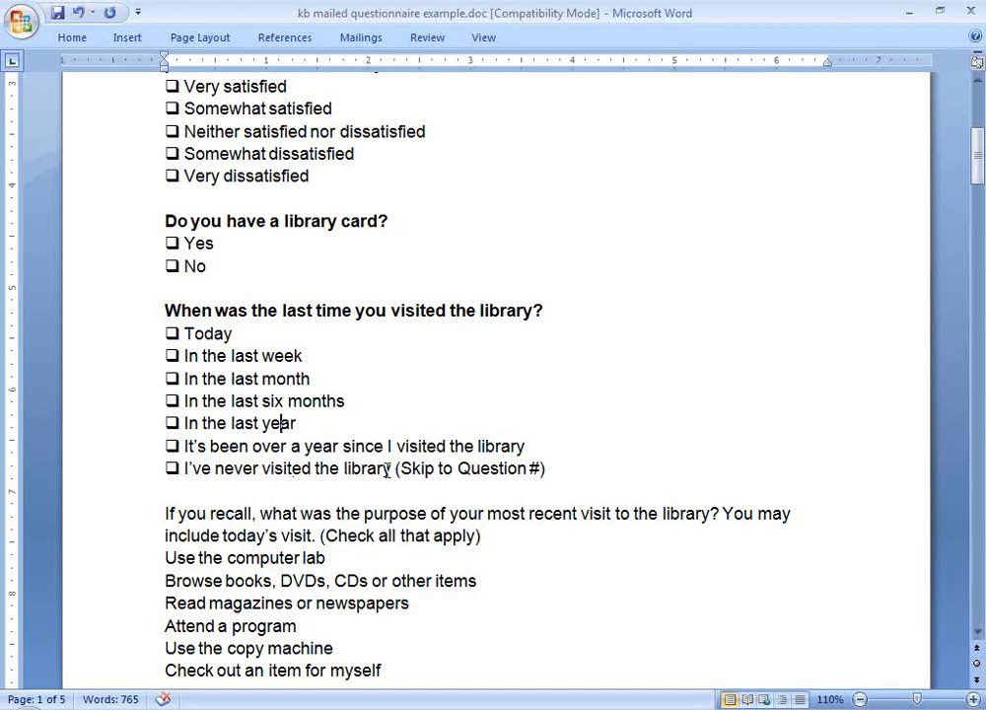
pyautogui.moveTo(398, 470); pyautogui.dragTo(542, 466)
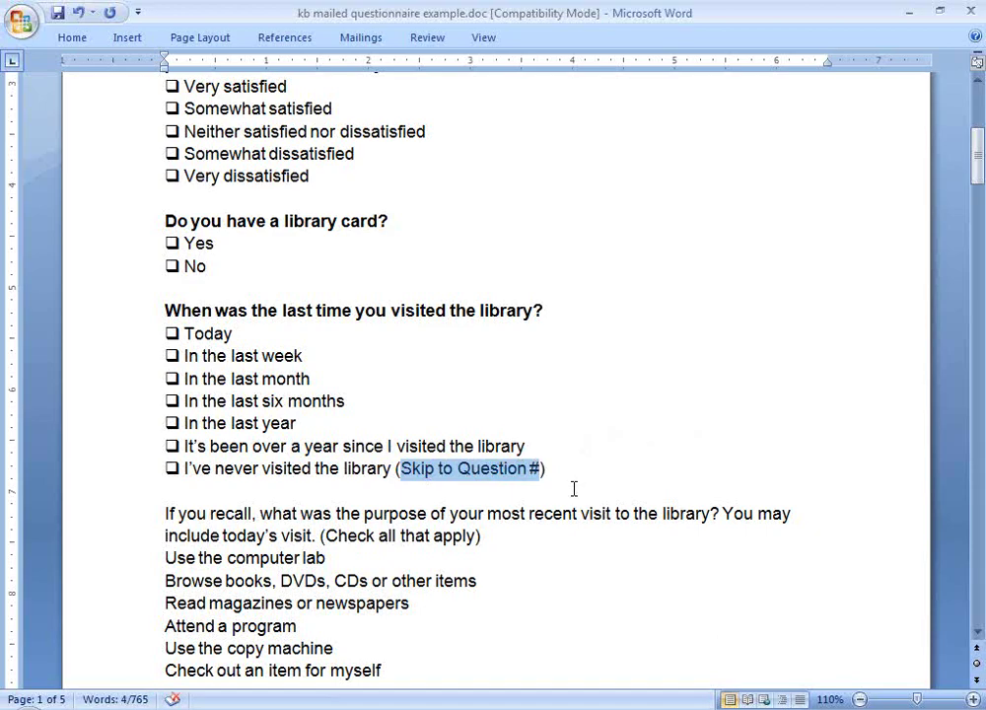
pyautogui.hotkey('ctrl', 'i')
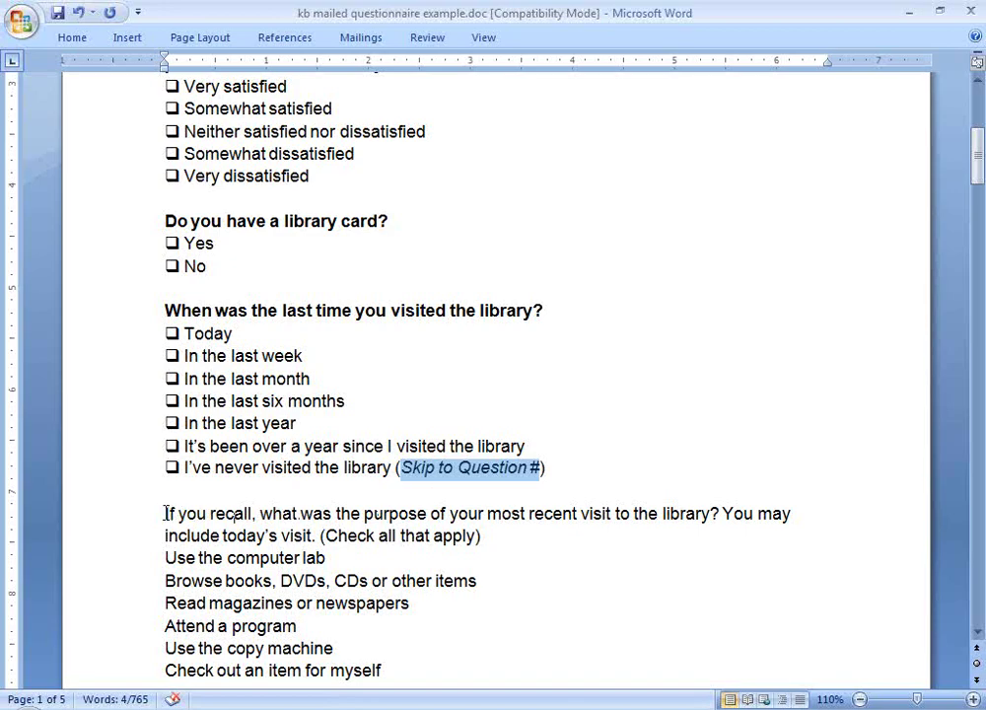
# Bold the question on the purpose of the most recent visit and italicize its "Check all that apply" instruction.
pyautogui.moveTo(165, 512); pyautogui.dragTo(320, 535)
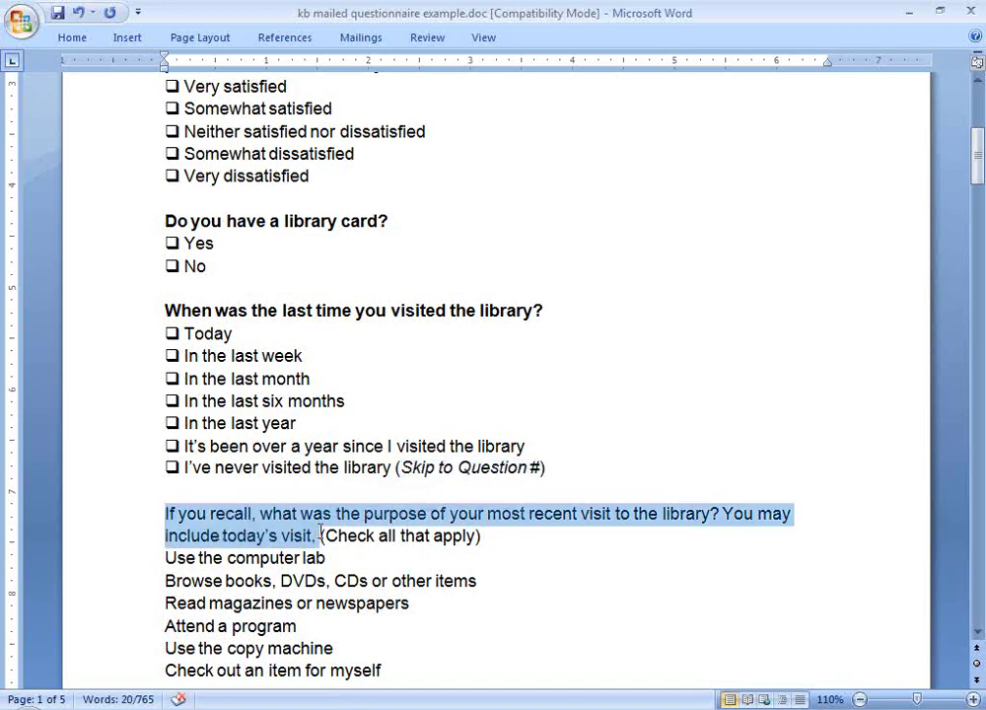
pyautogui.hotkey('ctrl', 'b')
pyautogui.moveTo(379, 535); pyautogui.dragTo(529, 537)
pyautogui.hotkey('ctrl', 'i')
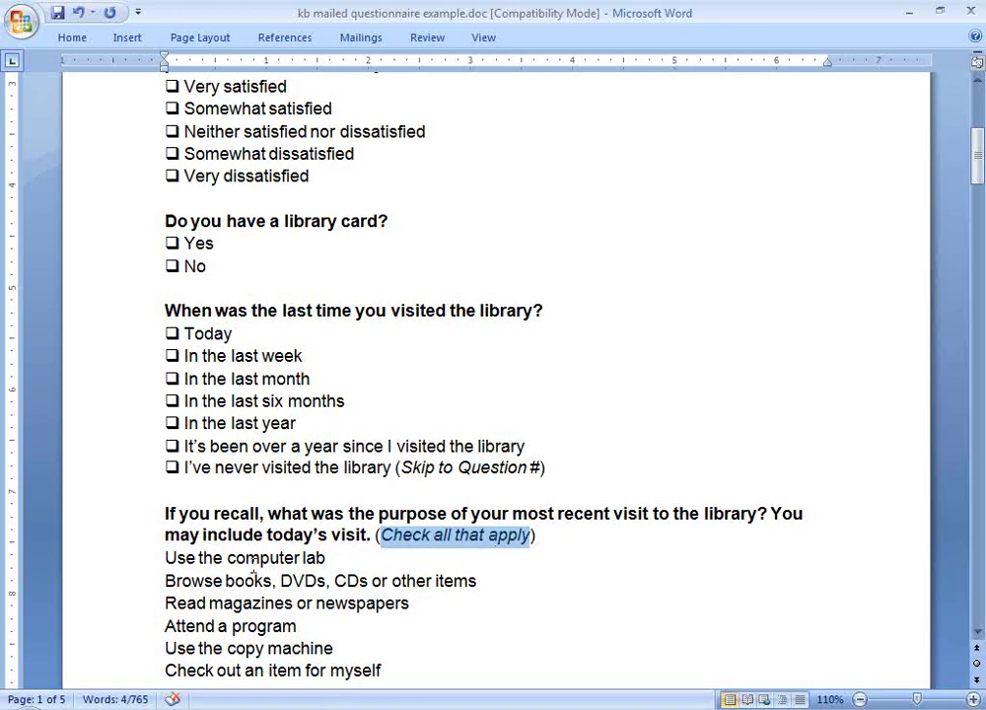
# Copy the checkbox from "Today" to the start of "Use the computer lab", "Browse books, DVDs, CDs or other items" and "Read magazines or newspapers".
pyautogui.moveTo(164, 335); pyautogui.dragTo(185, 336)
pyautogui.hotkey('ctrl', 'c')
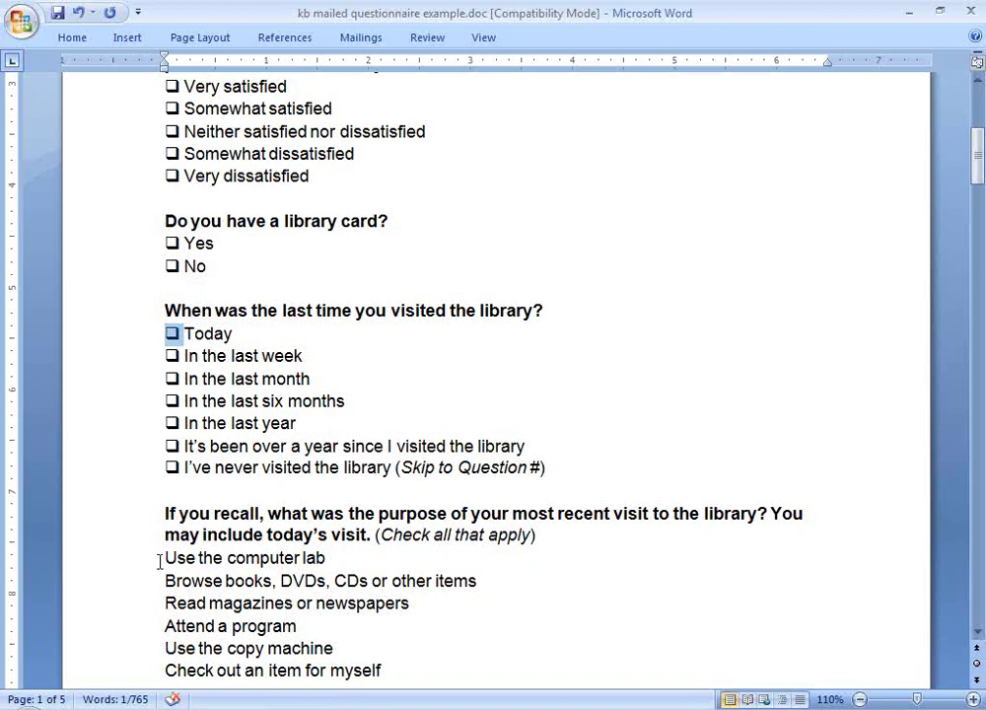
pyautogui.click(165, 558)
pyautogui.hotkey('ctrl', 'v')
pyautogui.click(165, 581)
pyautogui.hotkey('ctrl', 'v')
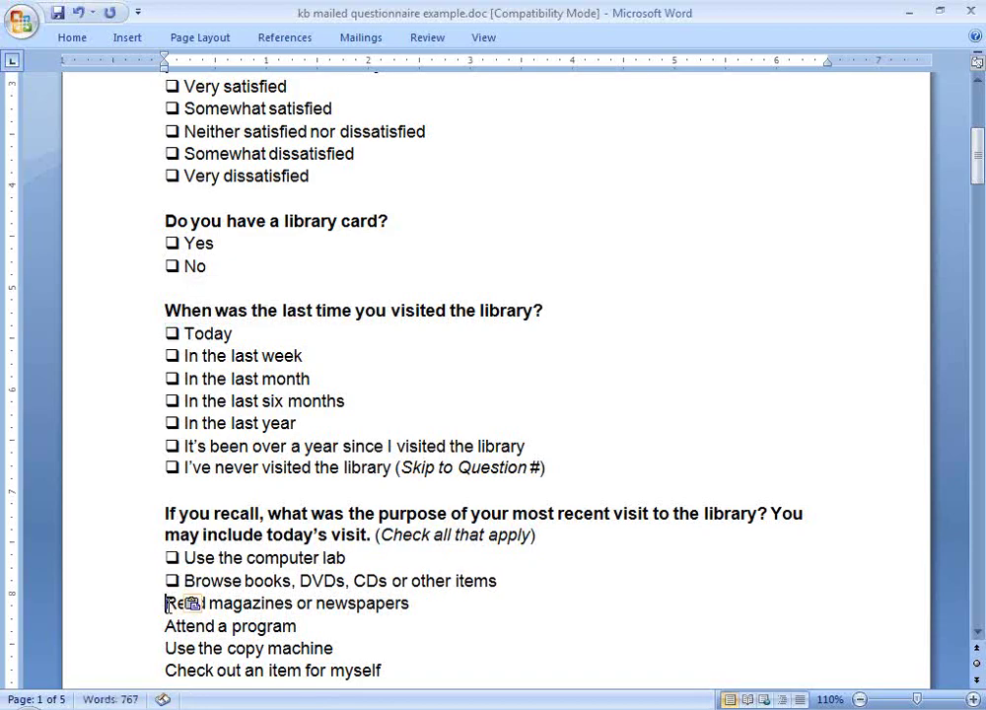
pyautogui.click(165, 604)
pyautogui.hotkey('ctrl', 'v')
# Paste the checkbox symbol before "Attend a program", "Use the copy machine" and "Check out an item for myself".
pyautogui.click(165, 626)
pyautogui.hotkey('ctrl', 'v')
pyautogui.click(164, 648)
pyautogui.hotkey('ctrl', 'v')
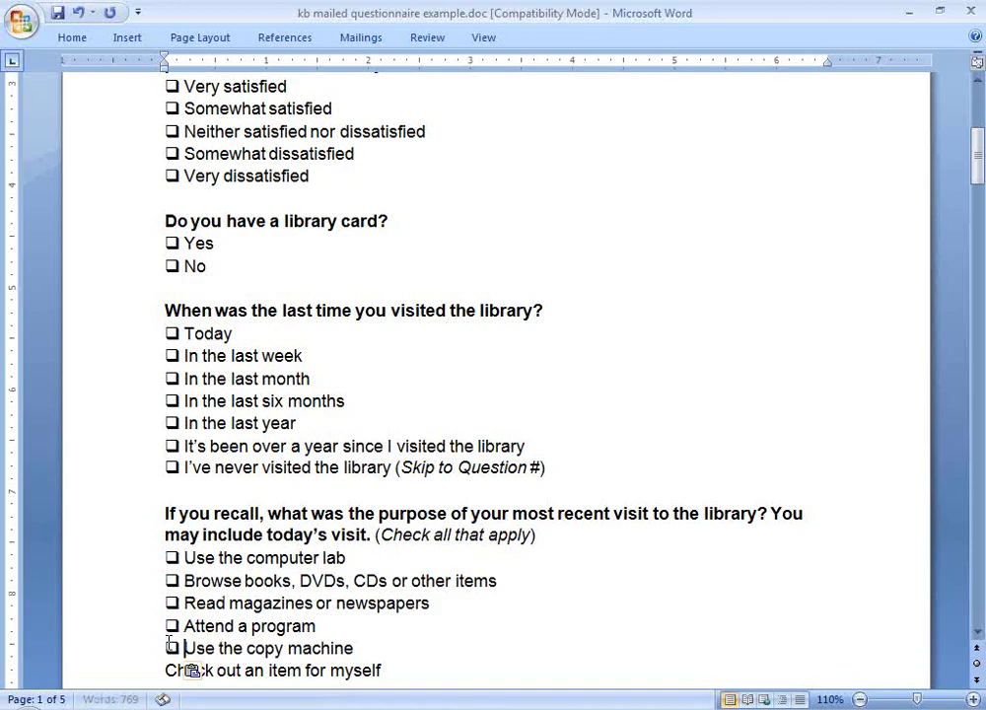
pyautogui.scroll(-2, 166, 601)
pyautogui.click(164, 565)
pyautogui.hotkey('ctrl', 'v')
# Add checkboxes before the remaining visit-purpose answers on page 2, from "Check out an item for my child" through "Don't recall".
pyautogui.scroll(-5, 168, 567)
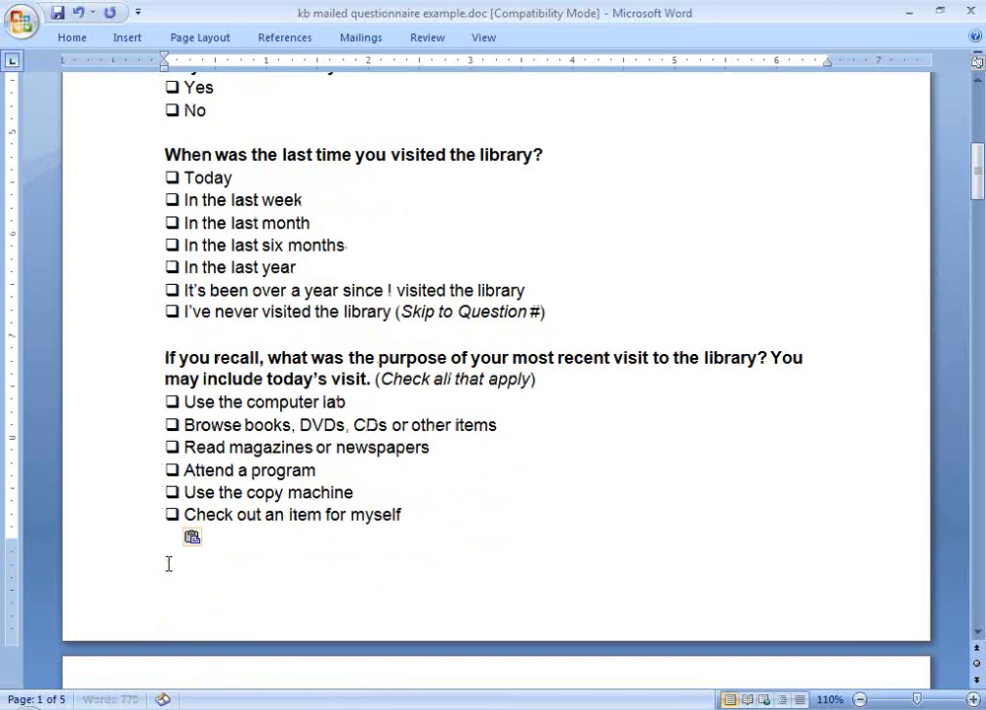
pyautogui.click(165, 560)
pyautogui.hotkey('ctrl', 'v')
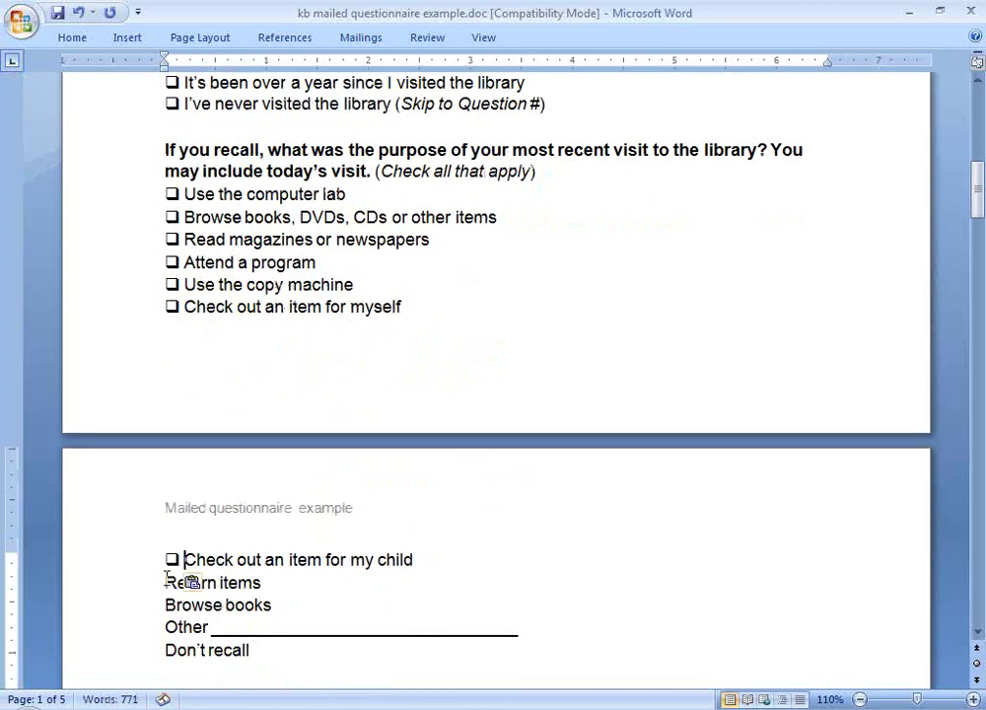
pyautogui.click(166, 582)
pyautogui.hotkey('ctrl', 'v')
pyautogui.click(166, 604)
pyautogui.hotkey('ctrl', 'v')
pyautogui.click(165, 626)
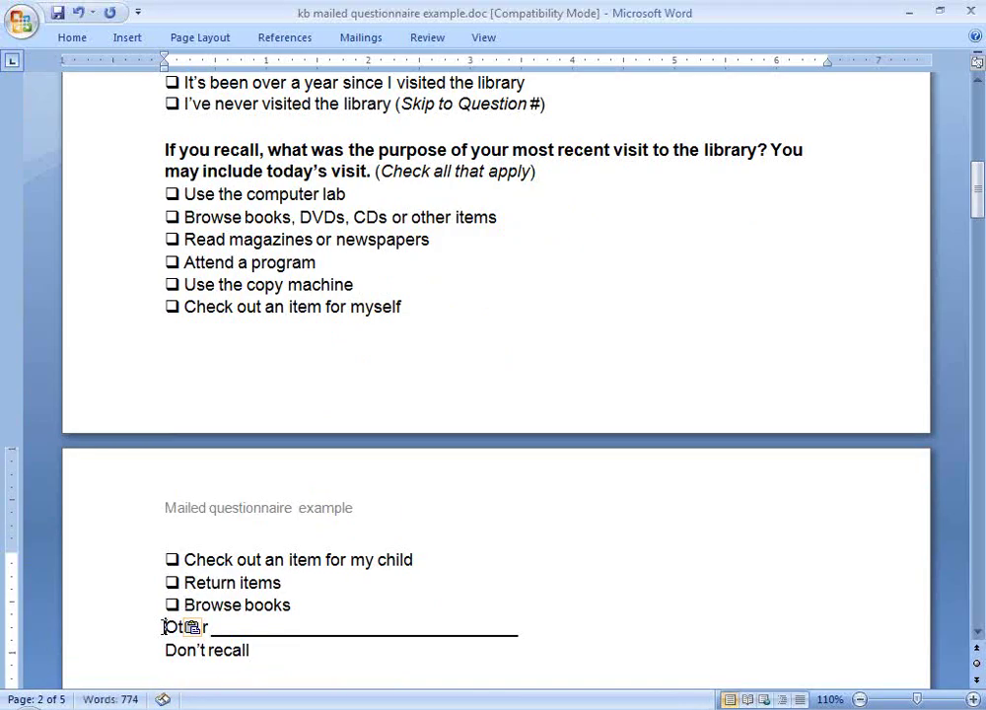
pyautogui.hotkey('ctrl', 'v')
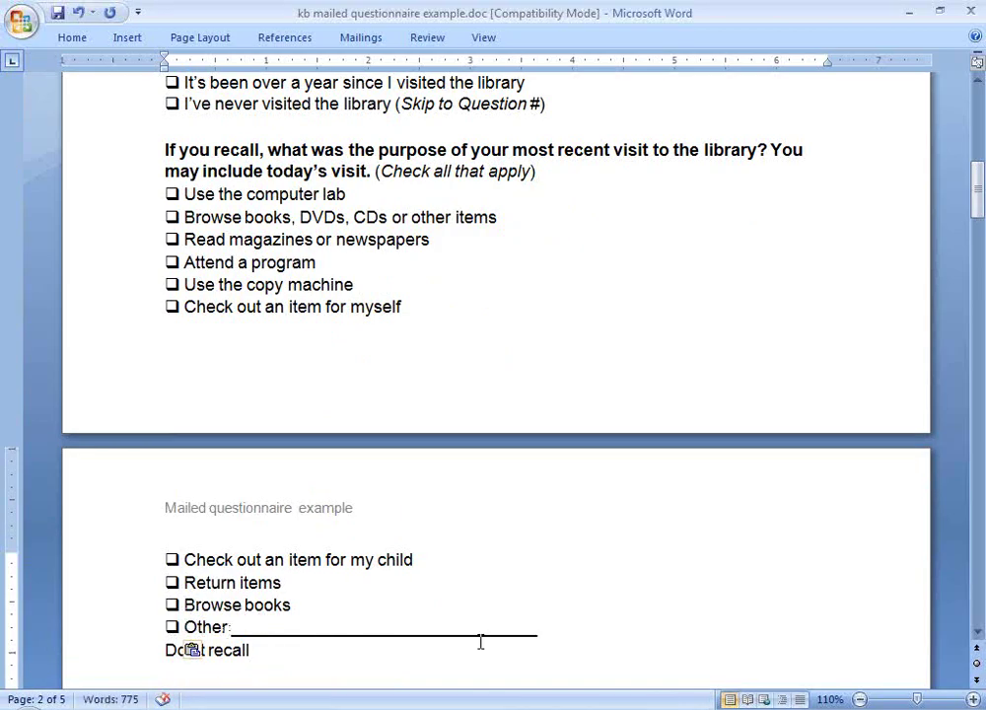
pyautogui.click(166, 650)
pyautogui.hotkey('ctrl', 'v')
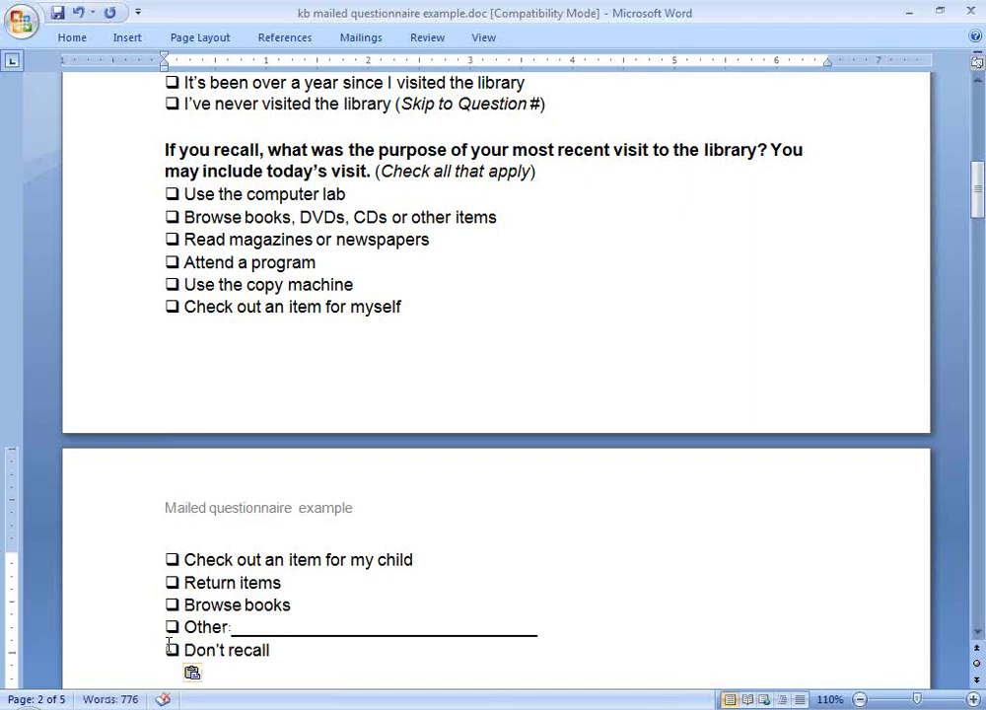
# Bold the question "Overall, how satisfied or dissatisfied are you with your most recent library visit?".
pyautogui.scroll(-1, 165, 649)
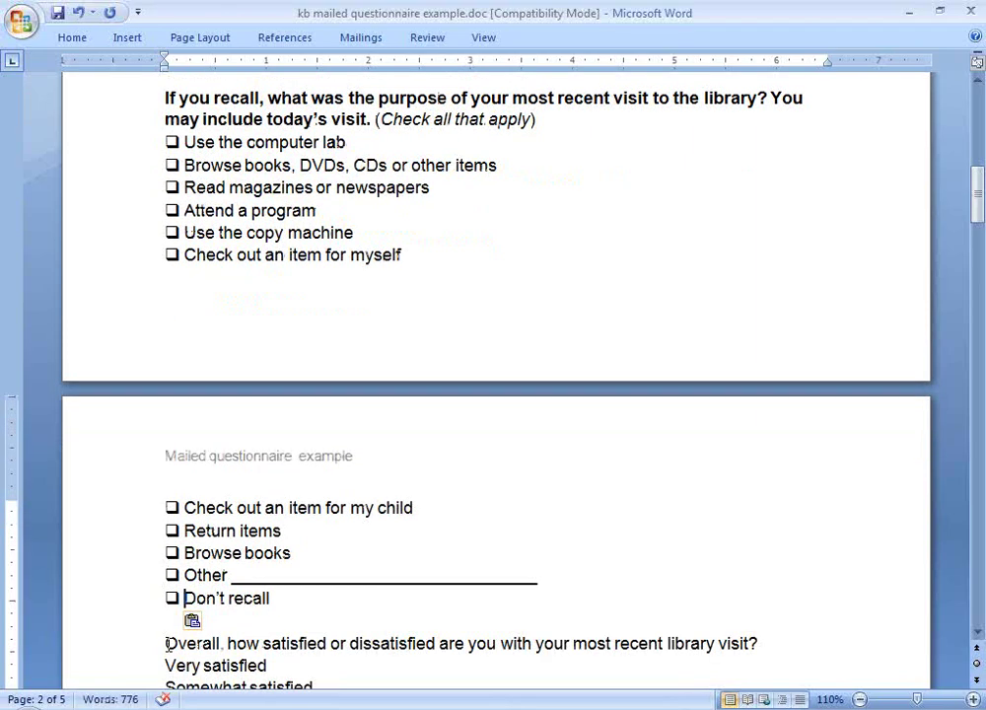
pyautogui.click(308, 596)
pyautogui.scroll(-1, 308, 596)
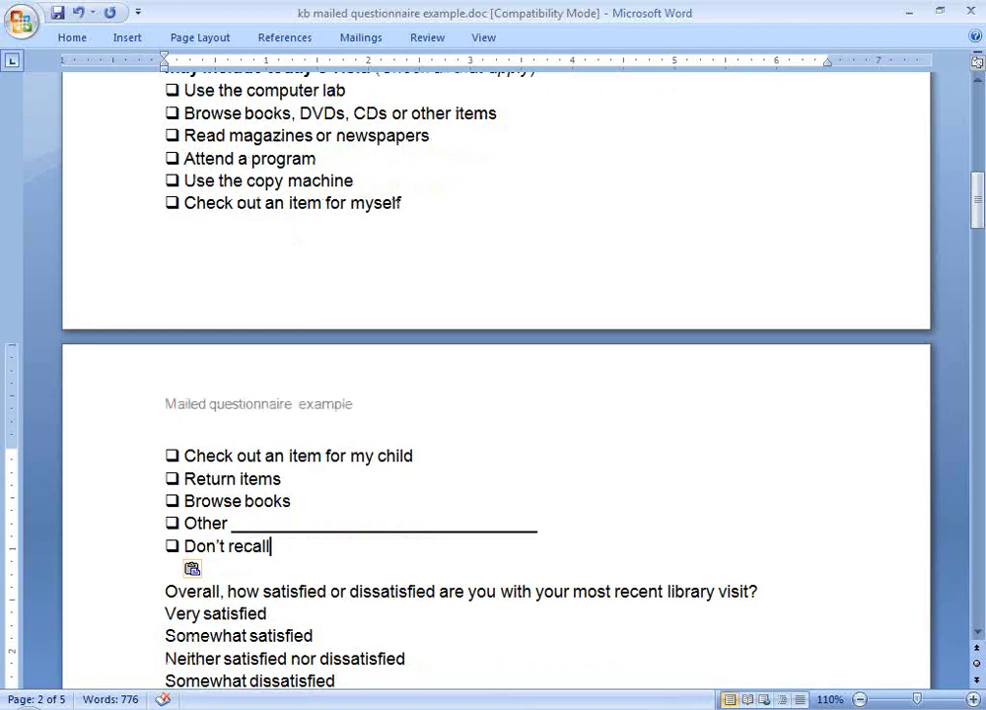
pyautogui.scroll(-1, 308, 596)
pyautogui.moveTo(164, 537); pyautogui.dragTo(828, 543)
pyautogui.hotkey('ctrl', 'b')
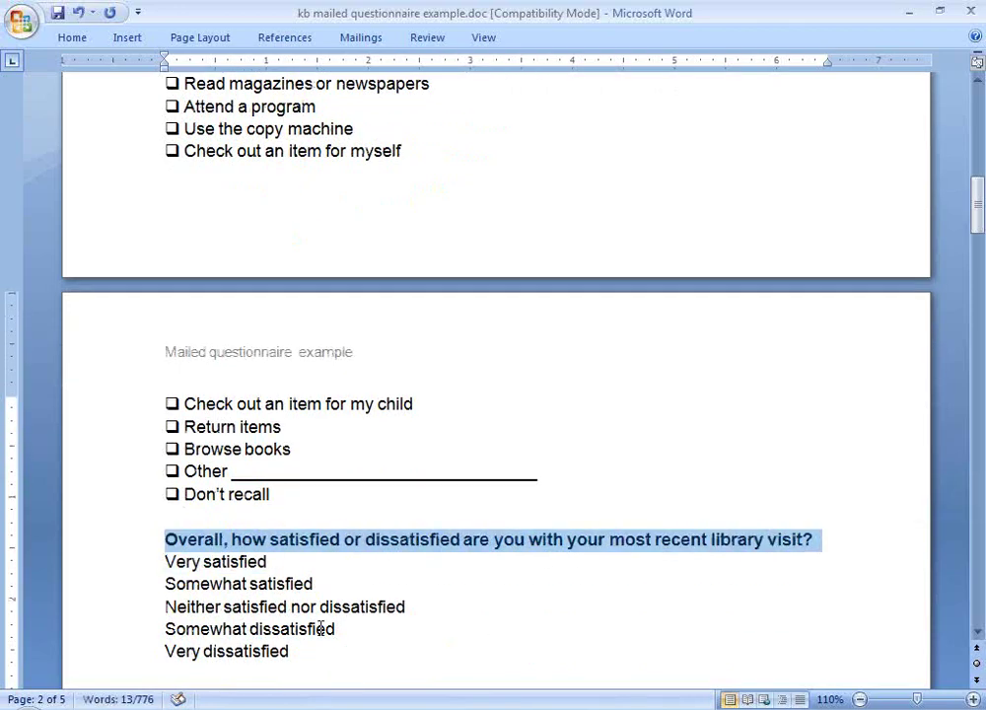
# Paste the checkbox symbol before all five answers, "Very satisfied" to "Very dissatisfied", of the most recent library visit question.
pyautogui.click(165, 561)
pyautogui.hotkey('ctrl', 'v')
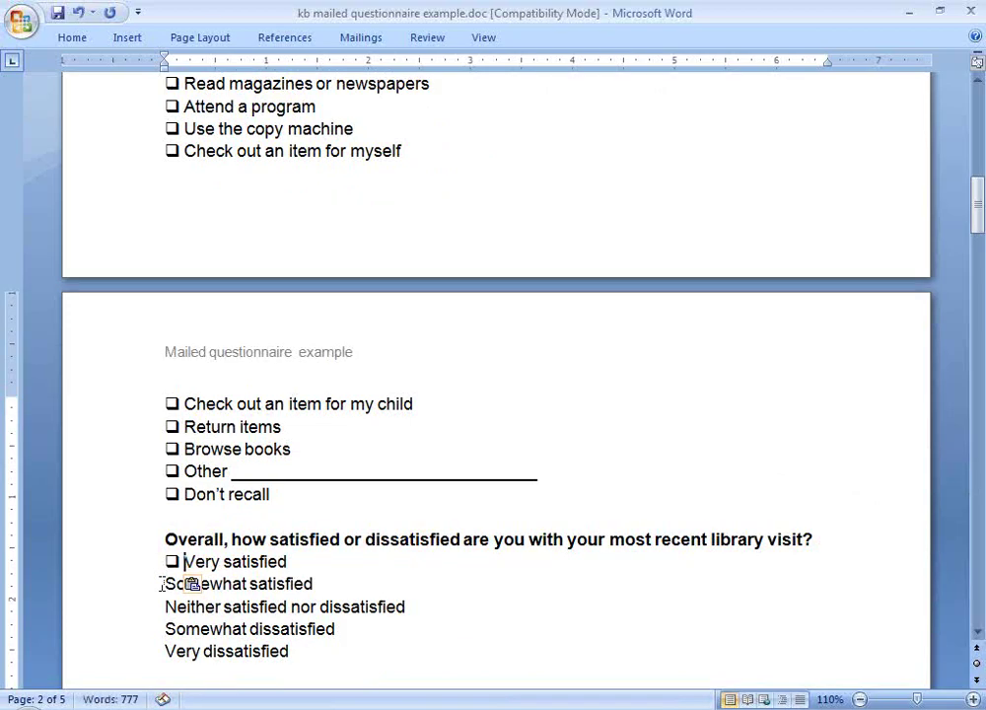
pyautogui.click(165, 583)
pyautogui.hotkey('ctrl', 'v')
pyautogui.click(165, 606)
pyautogui.hotkey('ctrl', 'v')
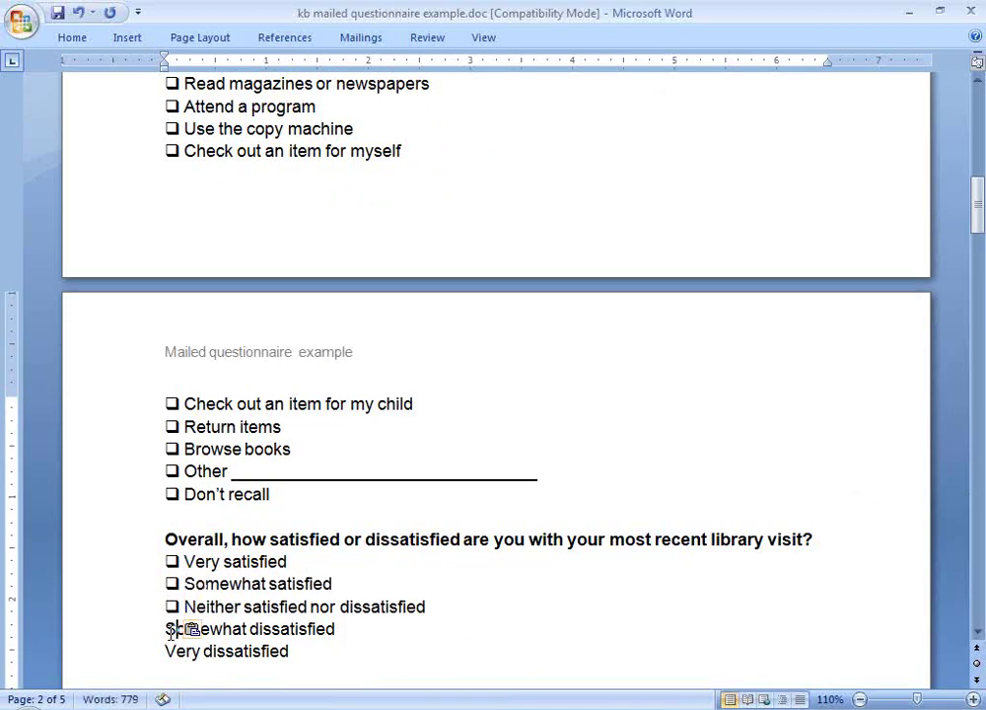
pyautogui.click(166, 629)
pyautogui.hotkey('ctrl', 'v')
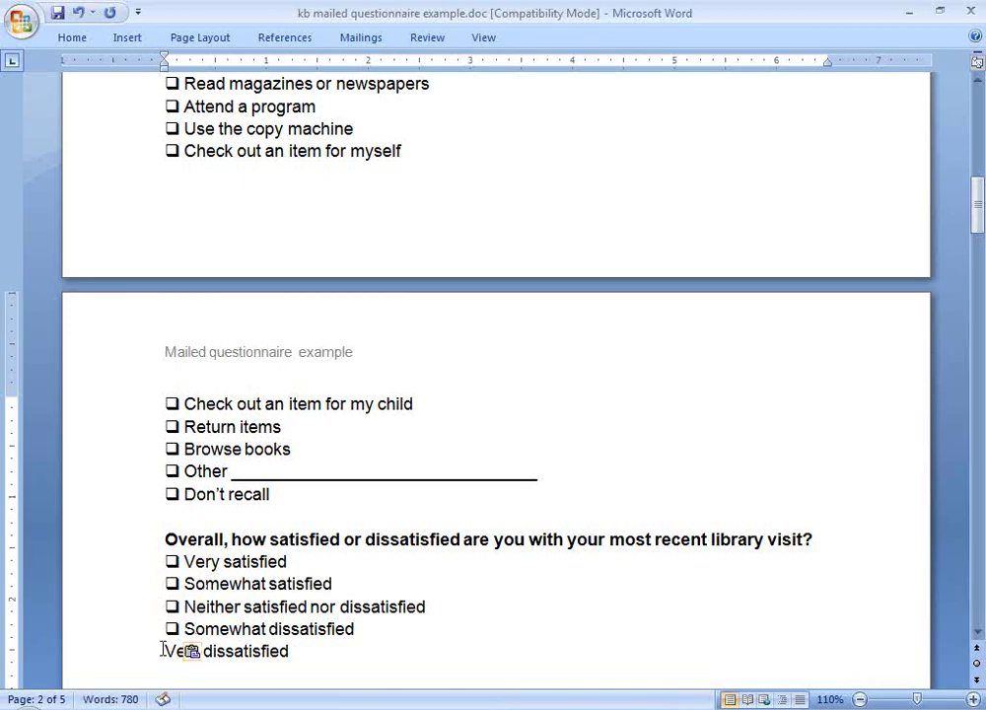
pyautogui.click(164, 650)
pyautogui.hotkey('ctrl', 'v')
pyautogui.scroll(-5, 165, 652)
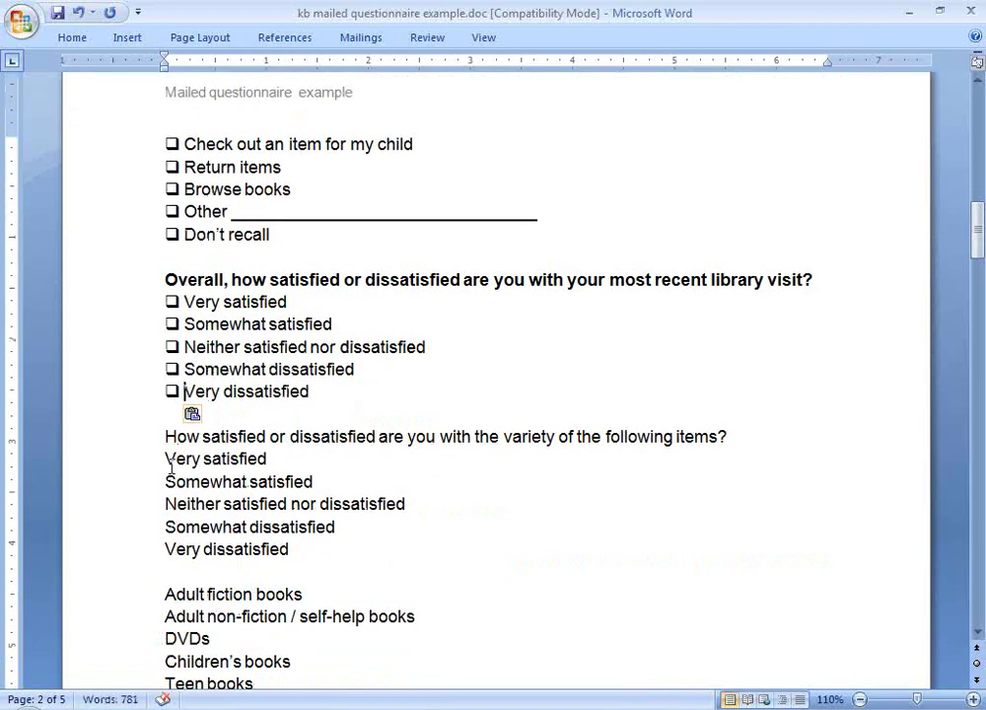
# Insert three blank lines between the question about the variety of items and its "Very satisfied" answer.
pyautogui.scroll(-1, 187, 498)
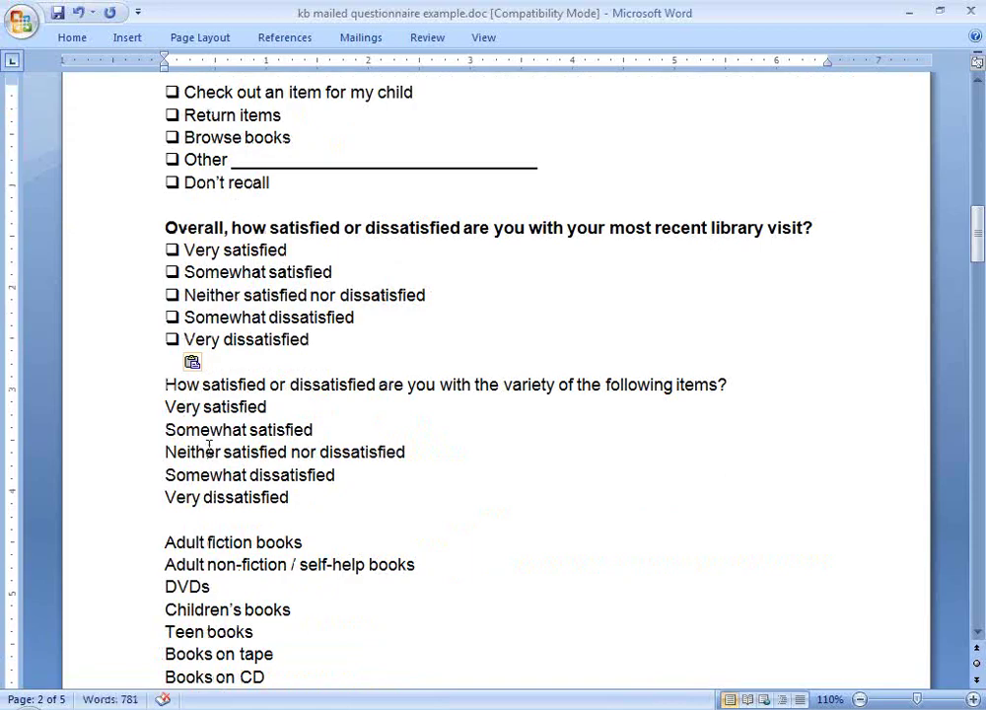
pyautogui.moveTo(163, 382); pyautogui.dragTo(376, 385)
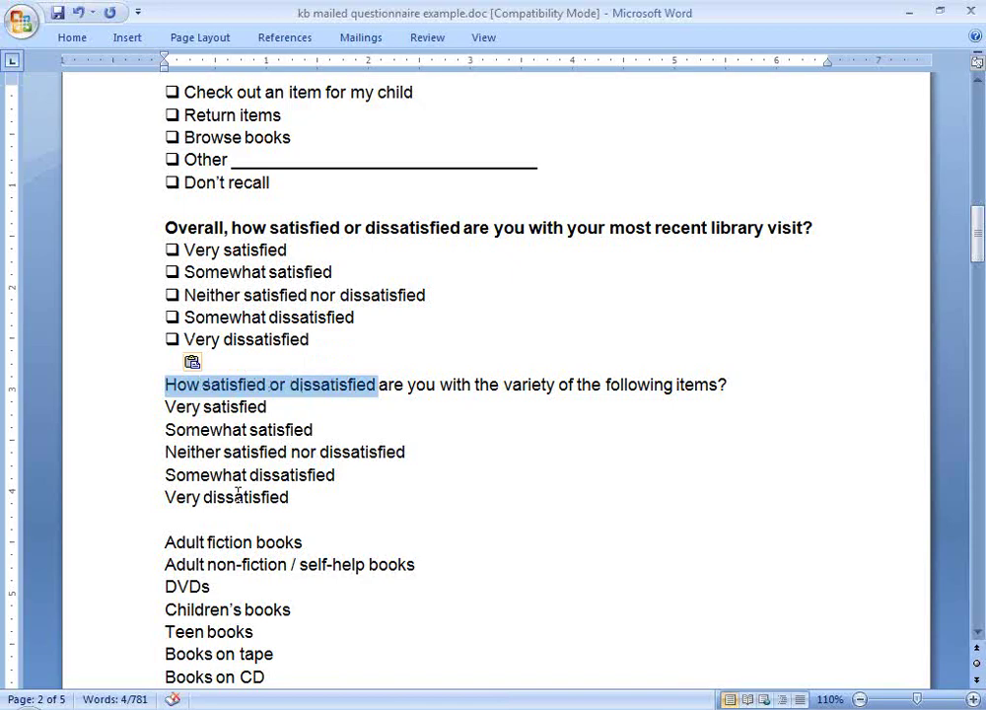
pyautogui.scroll(-2, 237, 492)
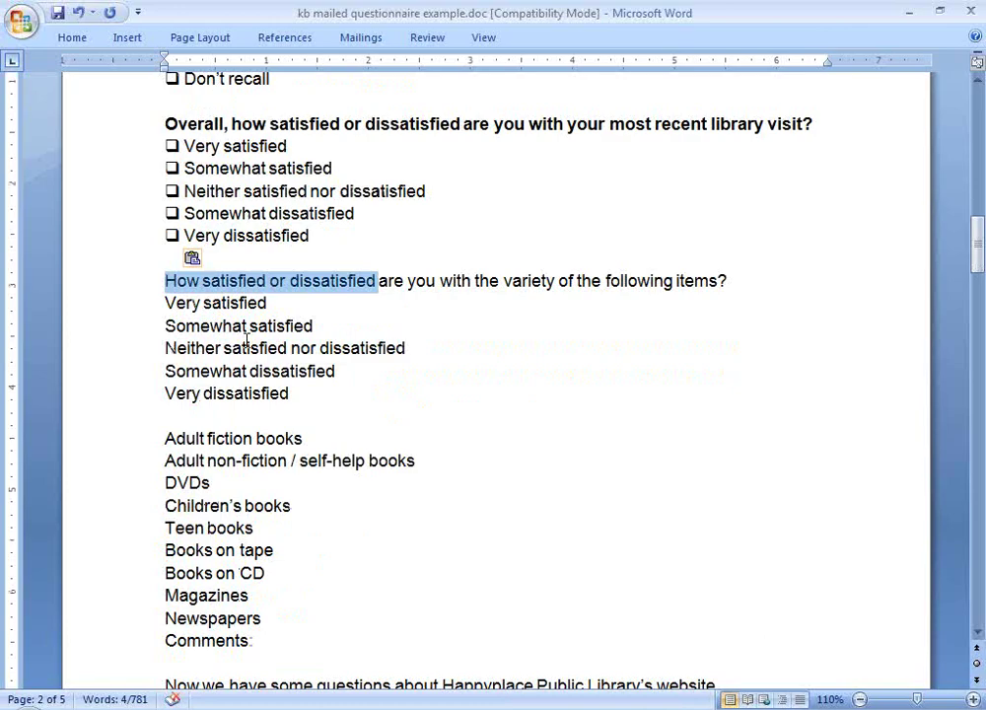
pyautogui.click(162, 302)
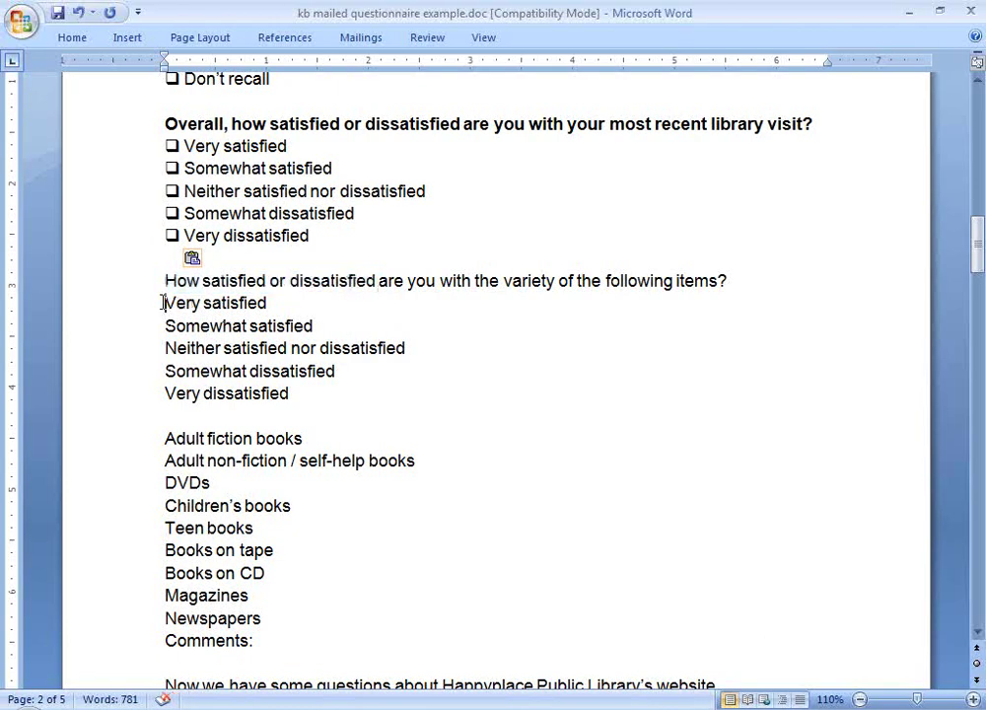
pyautogui.press('Return')
pyautogui.press('Return')
pyautogui.press('Return')
# Insert a table of six columns and eight rows in the blank space below the variety question.
pyautogui.click(165, 325)
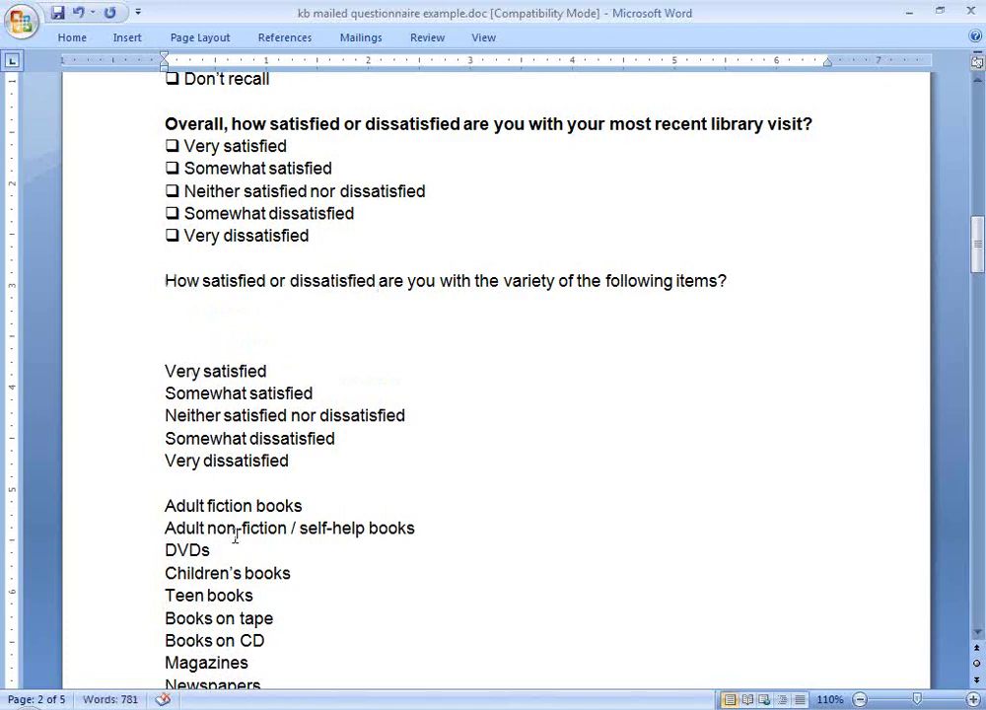
pyautogui.scroll(-1, 197, 450)
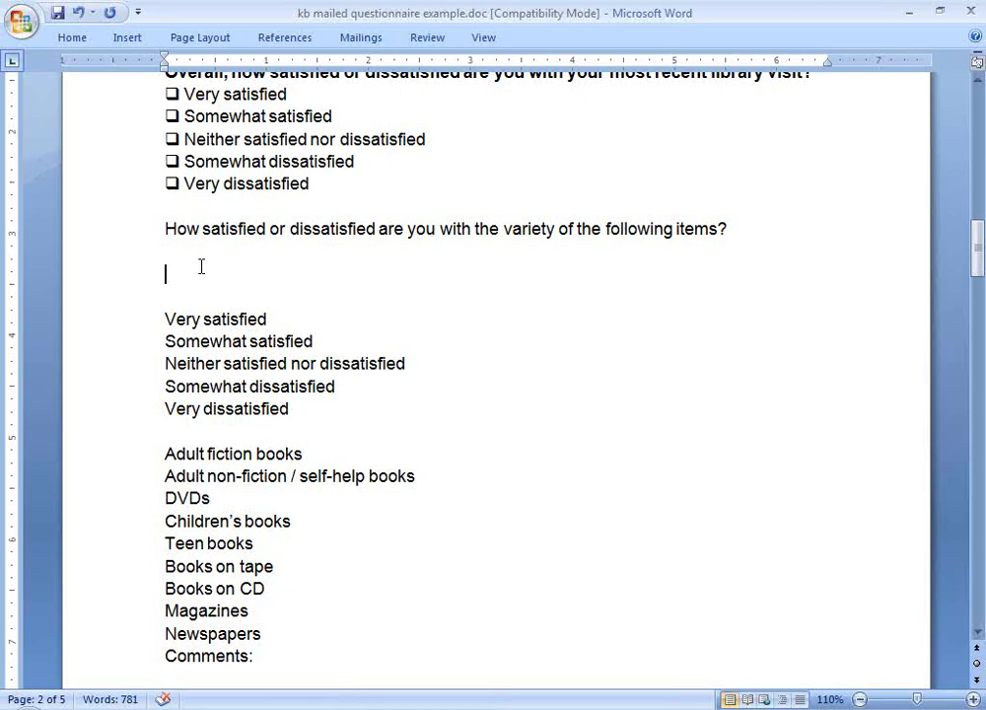
pyautogui.click(126, 38)
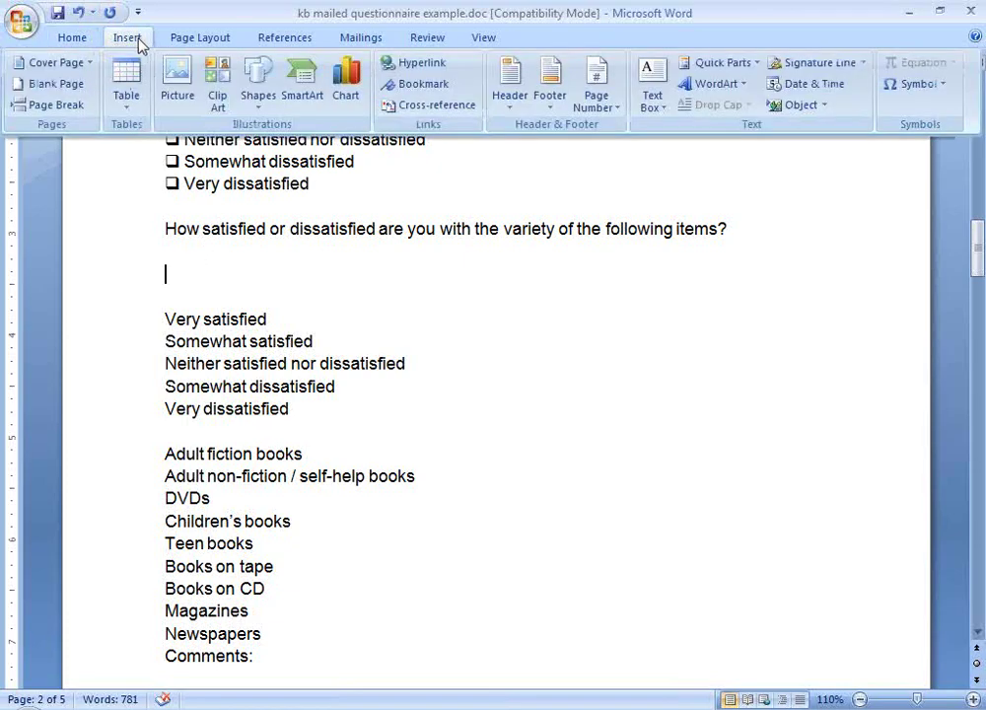
pyautogui.click(125, 84)
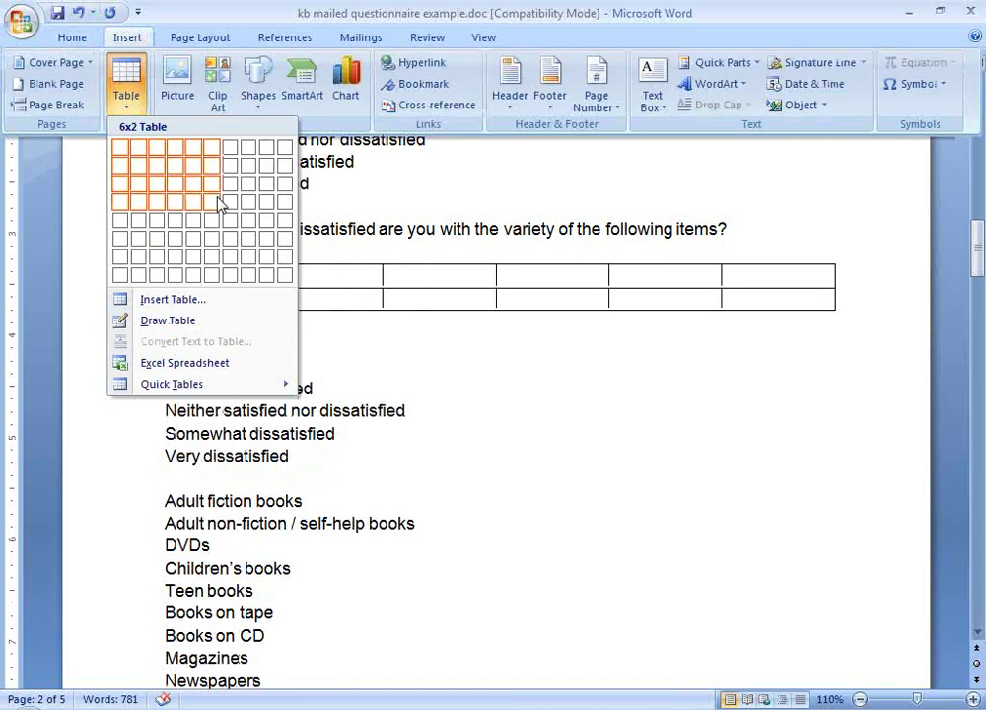
pyautogui.click(212, 274)
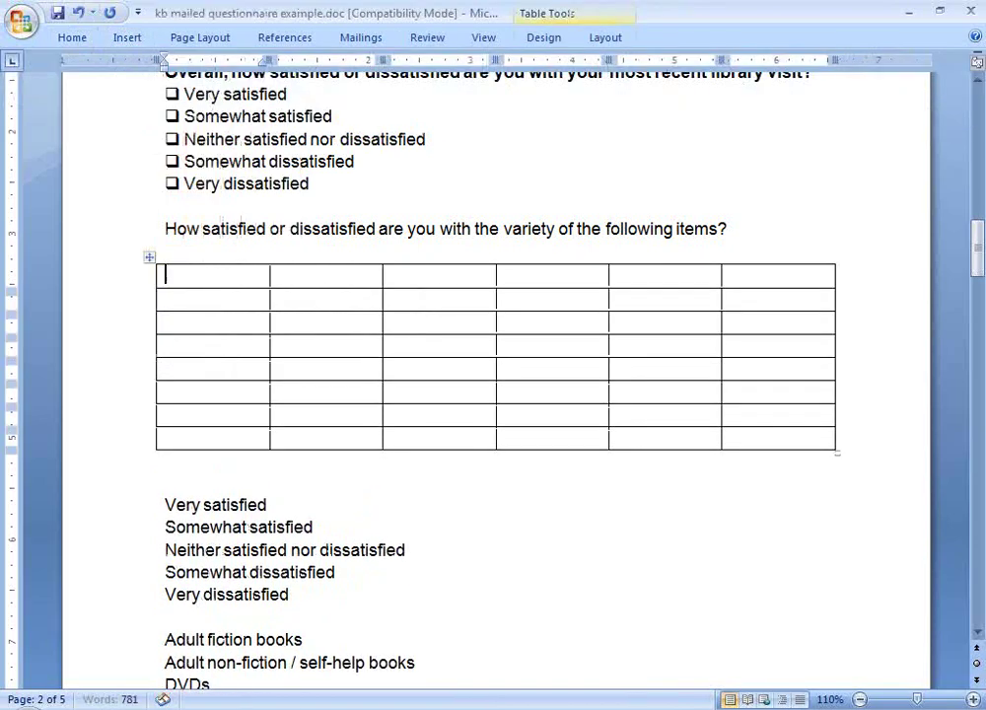
# Add four more rows to the table so that it has twelve rows.
pyautogui.click(107, 307)
pyautogui.rightClick(112, 308)
pyautogui.moveTo(315, 398)
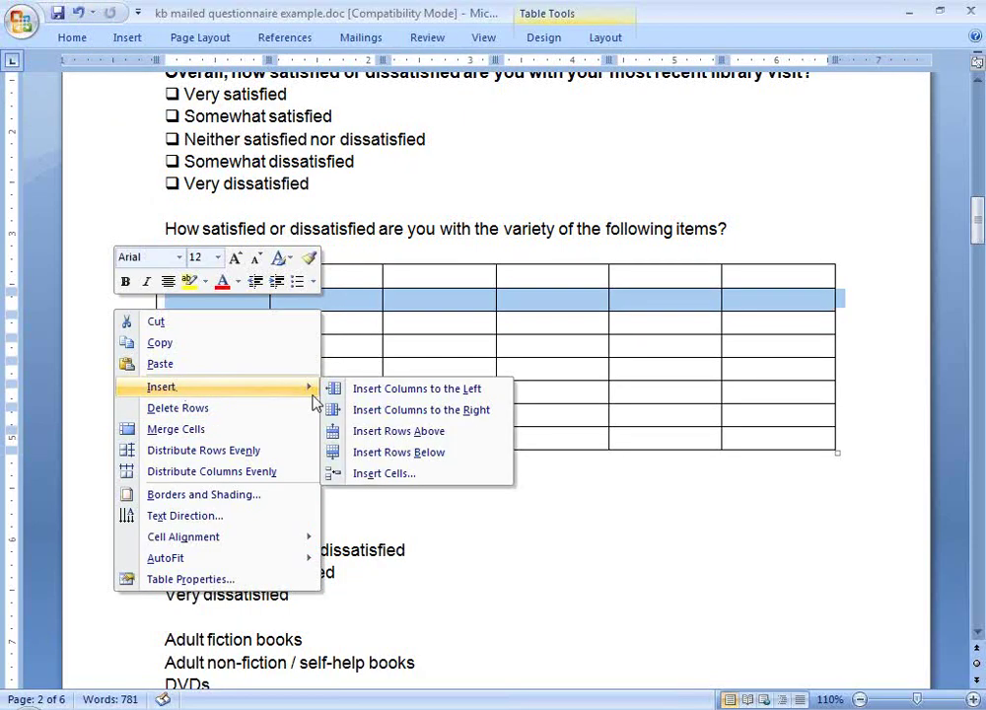
pyautogui.click(382, 434)
pyautogui.rightClick(125, 306)
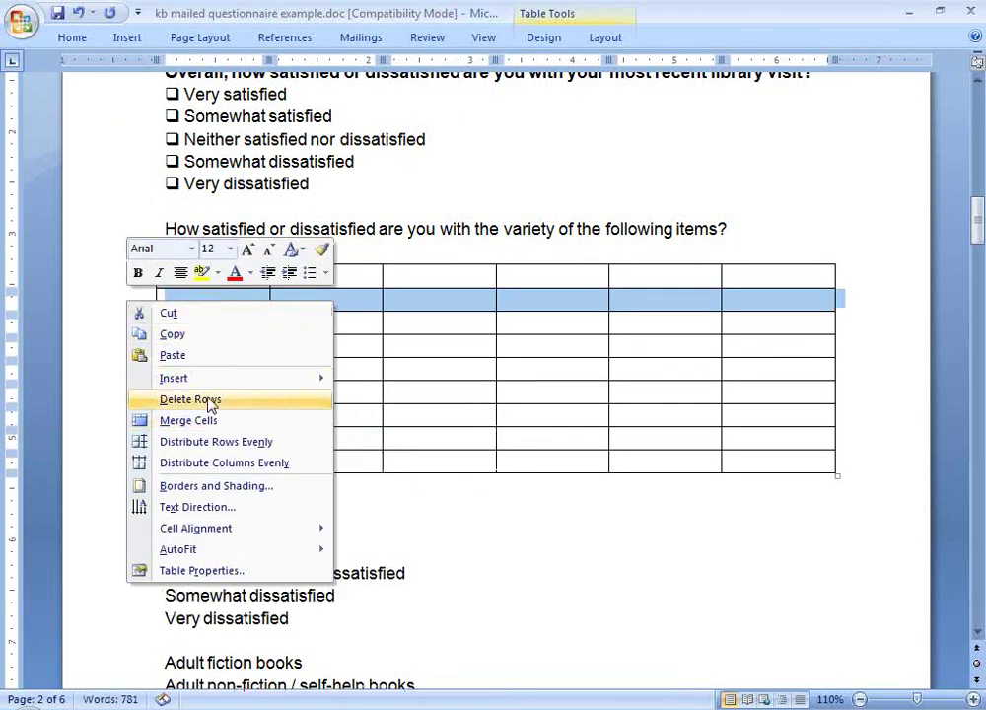
pyautogui.moveTo(212, 380)
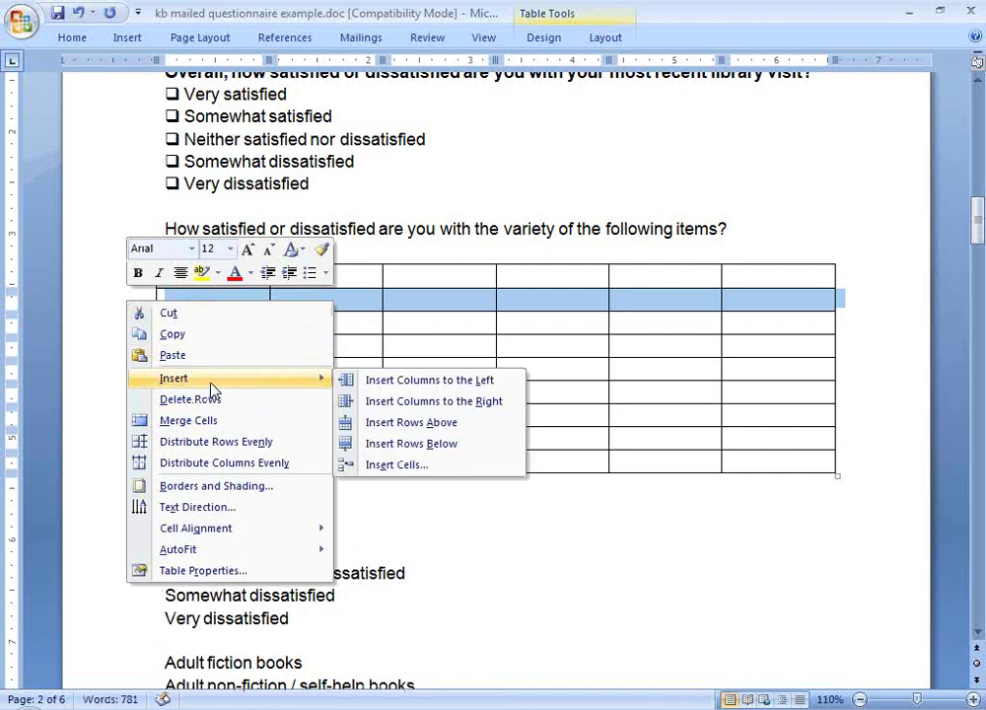
pyautogui.click(373, 424)
pyautogui.rightClick(130, 326)
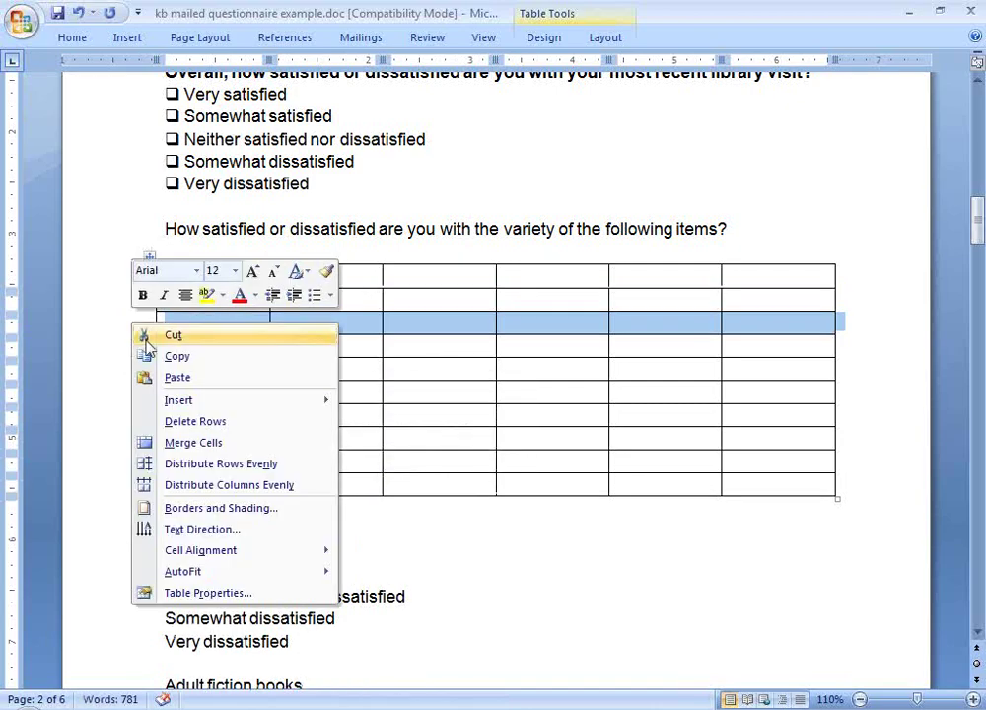
pyautogui.moveTo(325, 400)
pyautogui.click(345, 445)
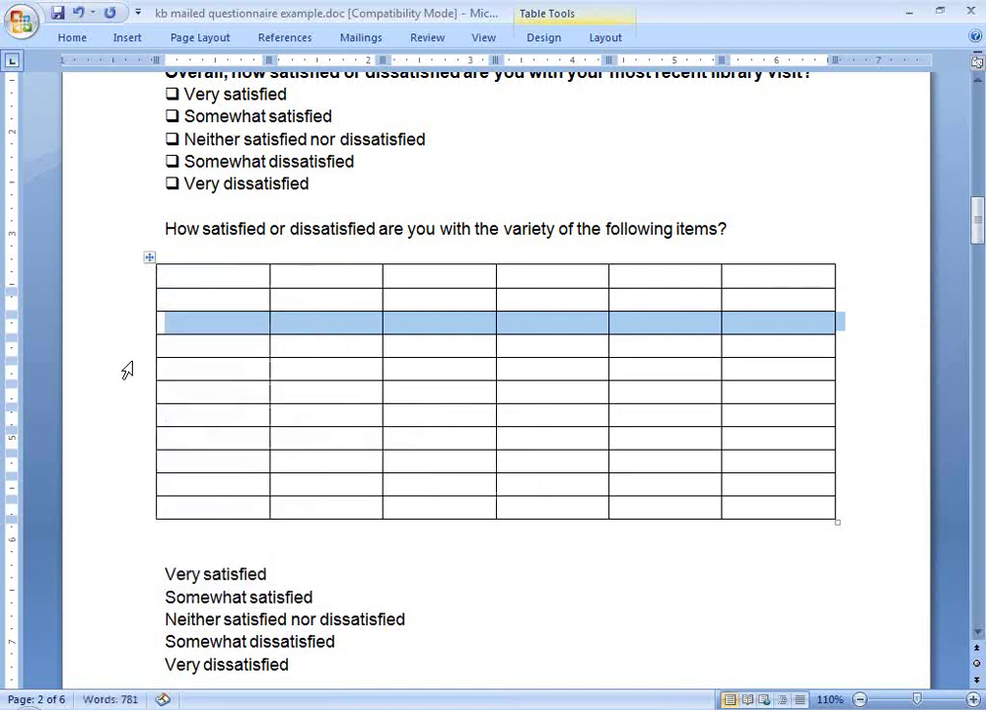
pyautogui.rightClick(116, 326)
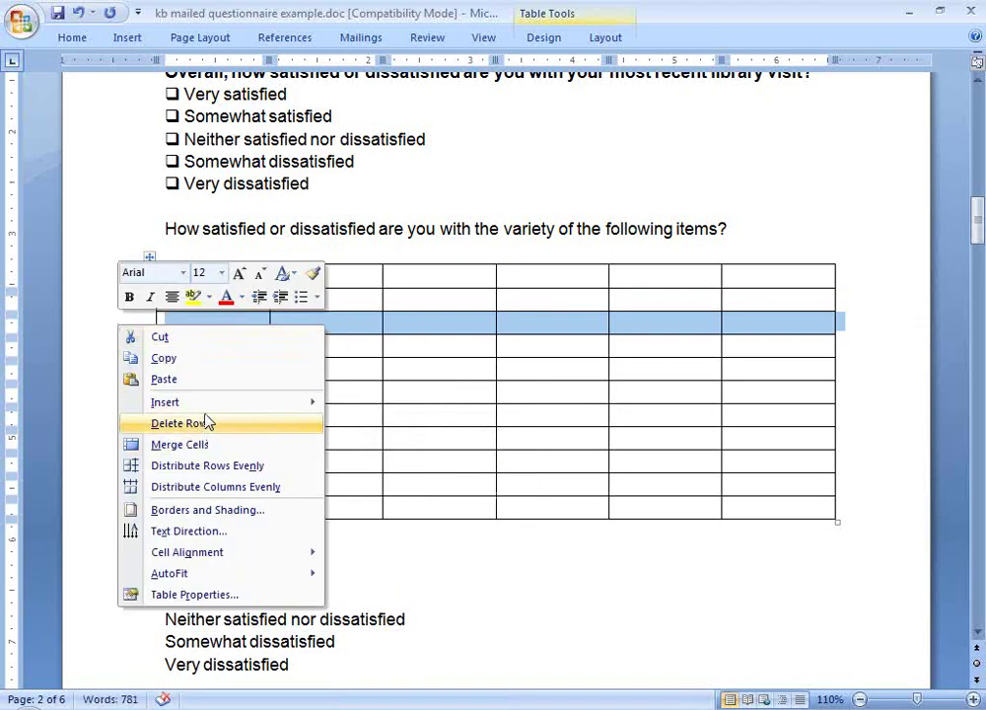
pyautogui.moveTo(209, 404)
pyautogui.click(495, 449)
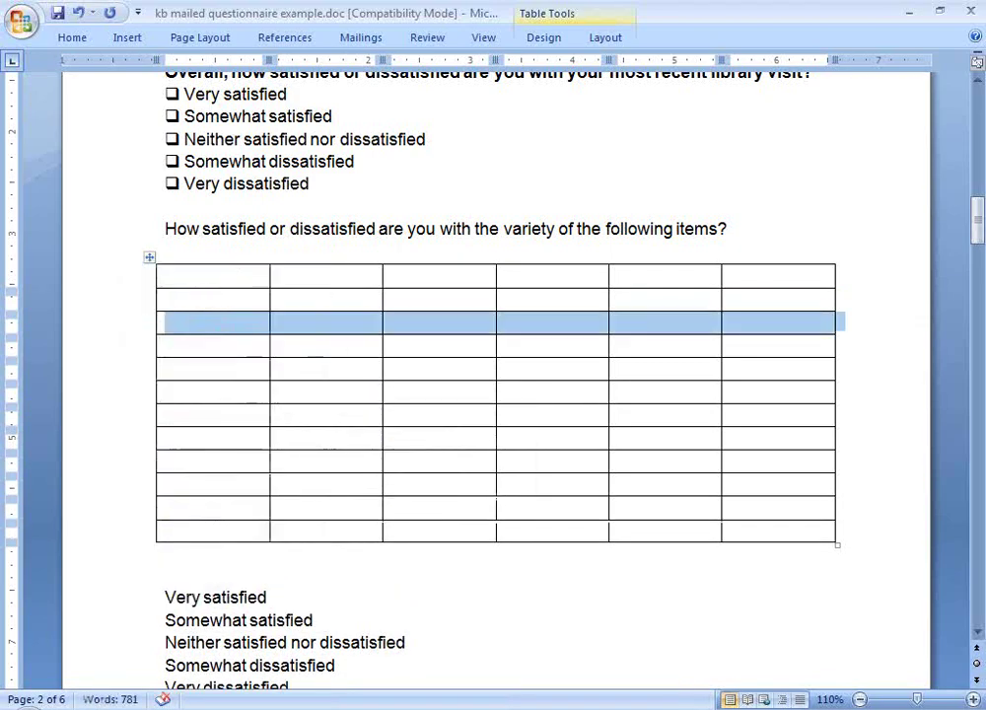
# Copy "Very satisfied" and "Somewhat satisfied" into the second and third cells of the table's header row.
pyautogui.click(205, 279)
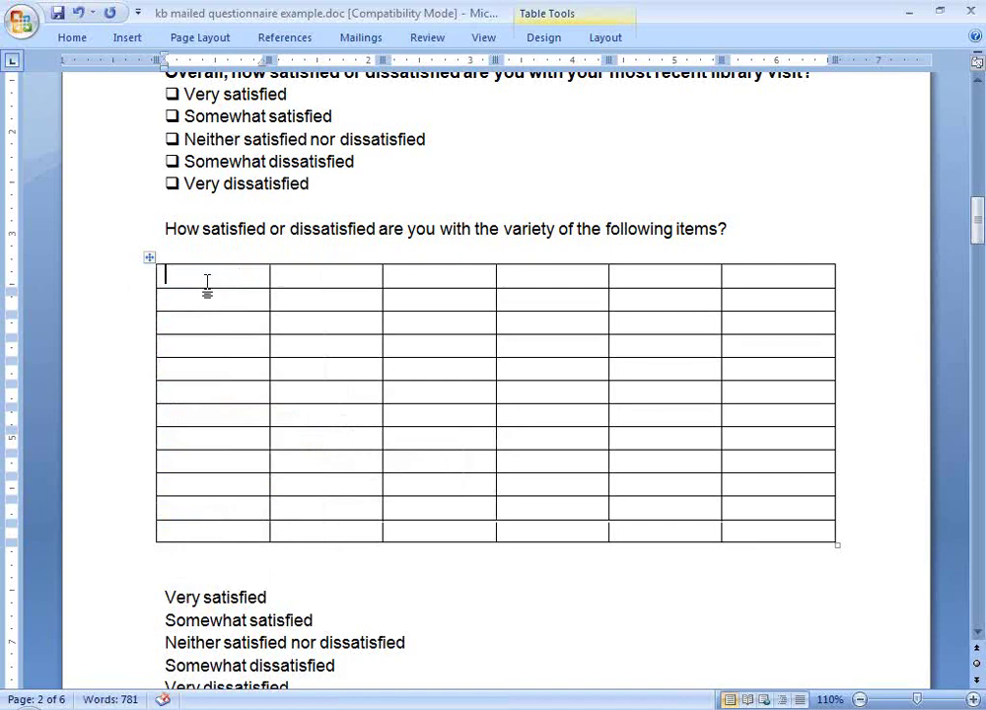
pyautogui.click(164, 597)
pyautogui.moveTo(164, 597); pyautogui.dragTo(266, 596)
pyautogui.hotkey('ctrl', 'c')
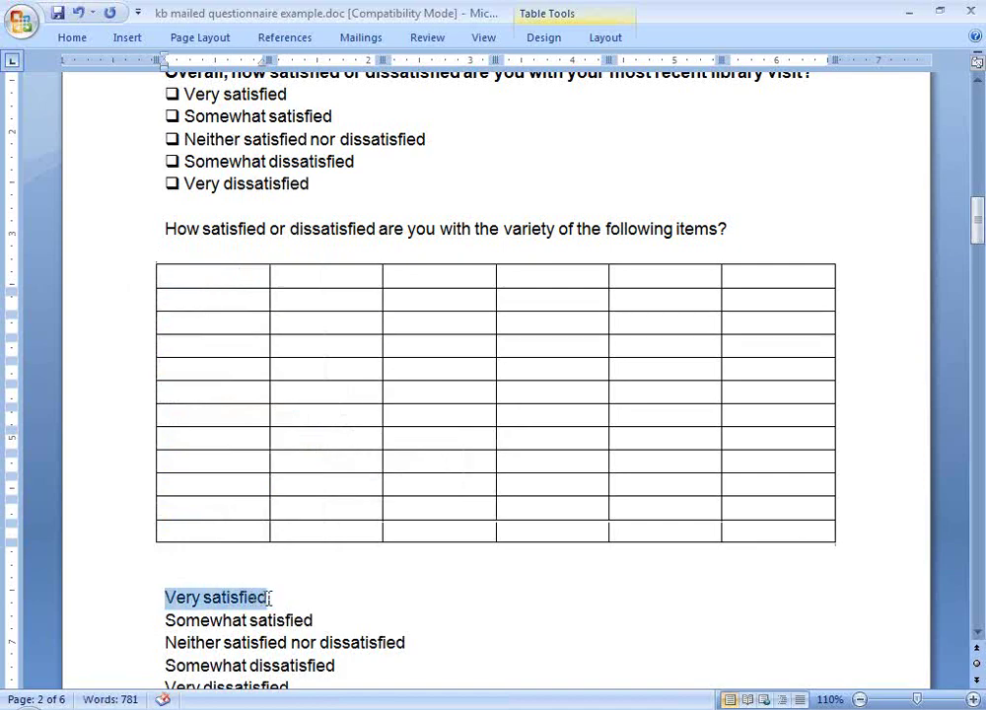
pyautogui.click(315, 281)
pyautogui.hotkey('ctrl', 'v')
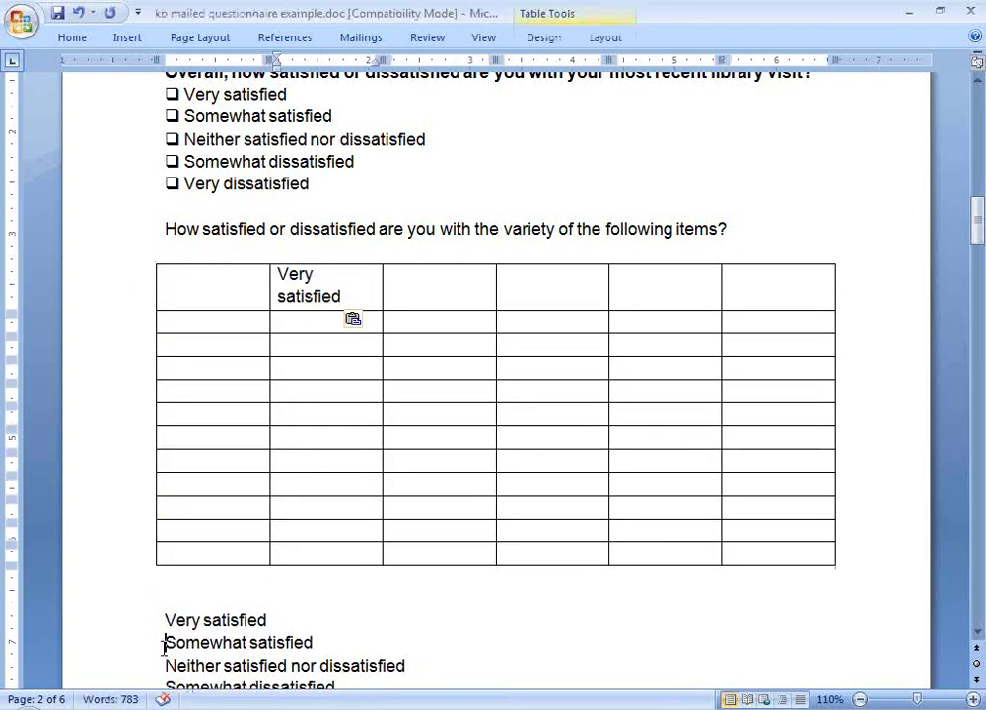
pyautogui.moveTo(165, 643); pyautogui.dragTo(332, 634)
pyautogui.hotkey('ctrl', 'c')
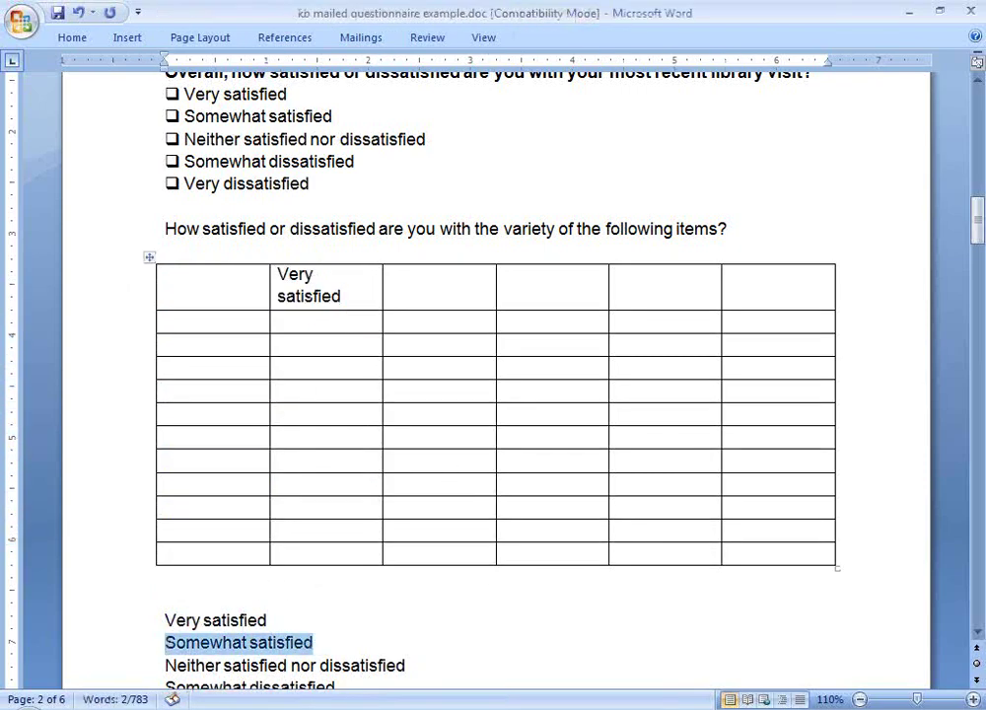
pyautogui.click(449, 298)
pyautogui.hotkey('ctrl', 'v')
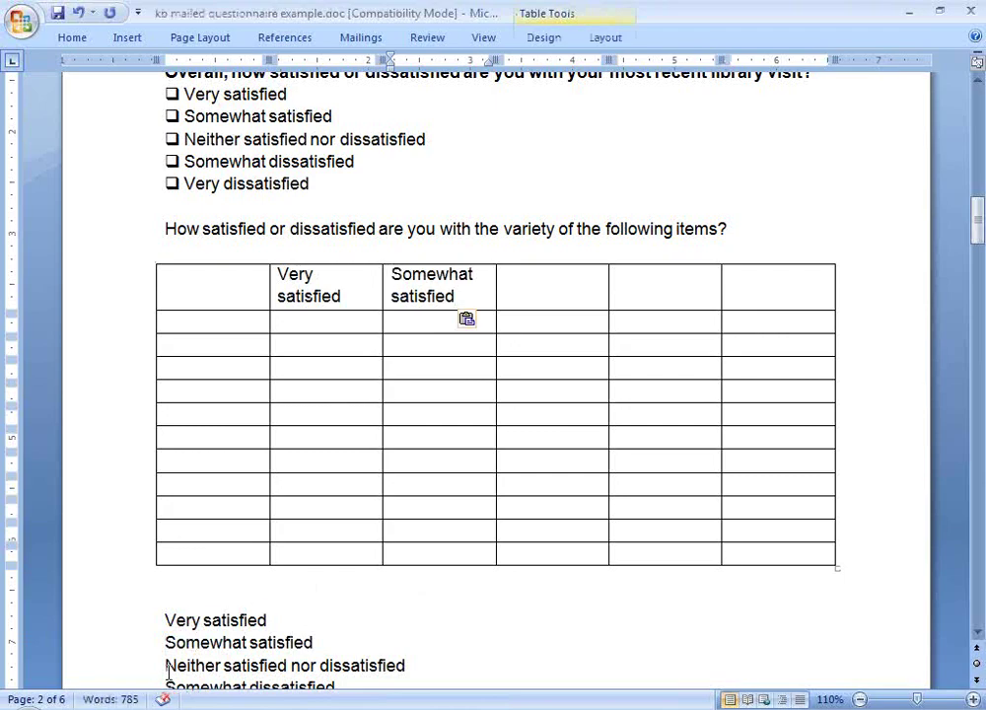
# Copy "Neither satisfied nor dissatisfied" into the fourth cell of the table's header row.
pyautogui.moveTo(165, 665); pyautogui.dragTo(405, 671)
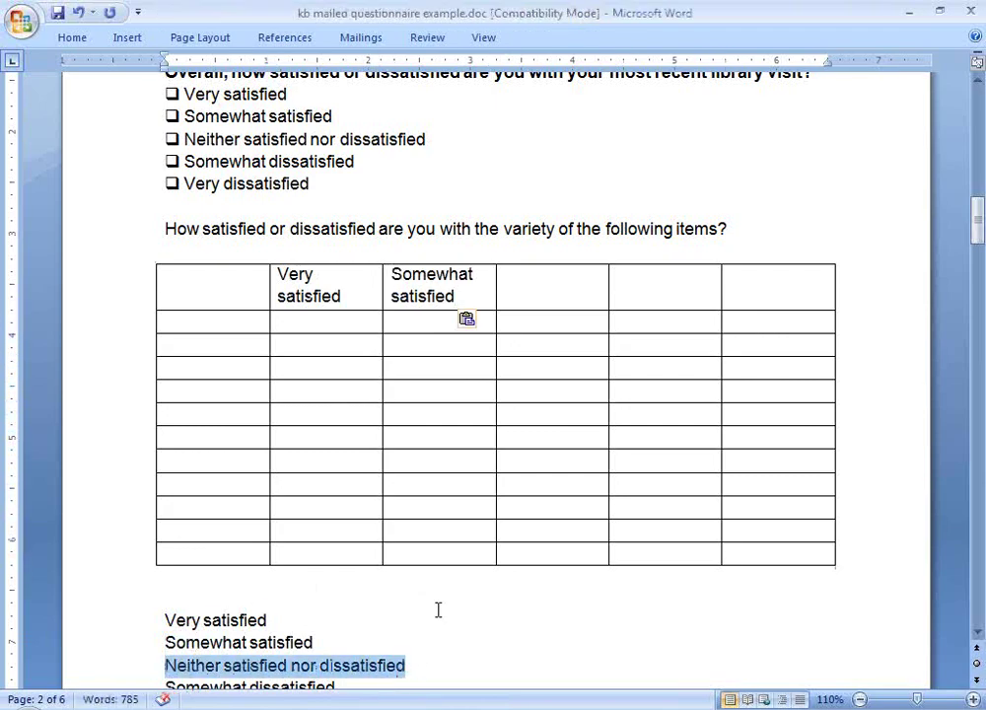
pyautogui.hotkey('ctrl', 'c')
pyautogui.click(508, 281)
pyautogui.hotkey('ctrl', 'v')
pyautogui.scroll(-2, 541, 328)
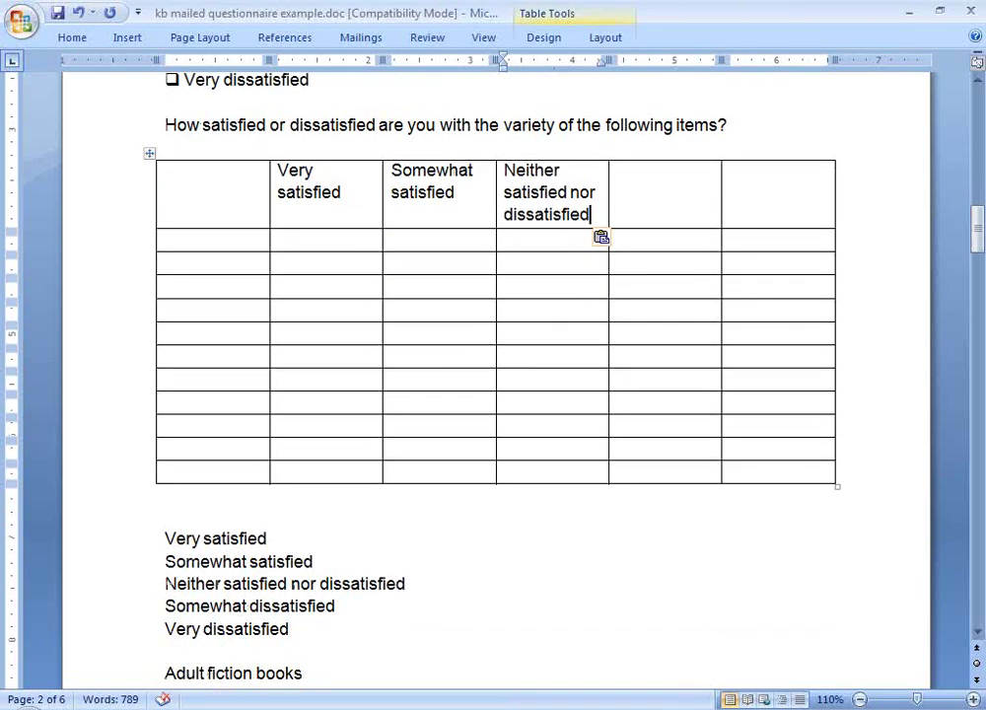
# Copy "Somewhat dissatisfied" and "Very dissatisfied" into the last two cells of the table's header row.
pyautogui.moveTo(166, 606); pyautogui.dragTo(338, 605)
pyautogui.hotkey('ctrl', 'c')
pyautogui.click(655, 212)
pyautogui.hotkey('ctrl', 'v')
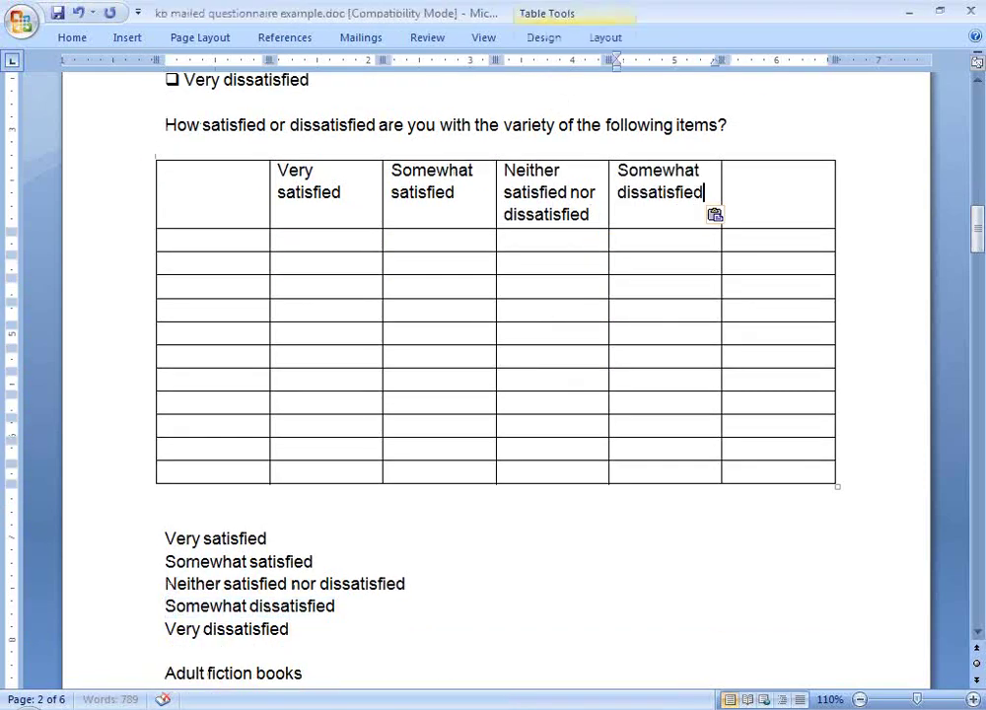
pyautogui.moveTo(168, 627); pyautogui.dragTo(288, 629)
pyautogui.hotkey('ctrl', 'c')
pyautogui.click(734, 177)
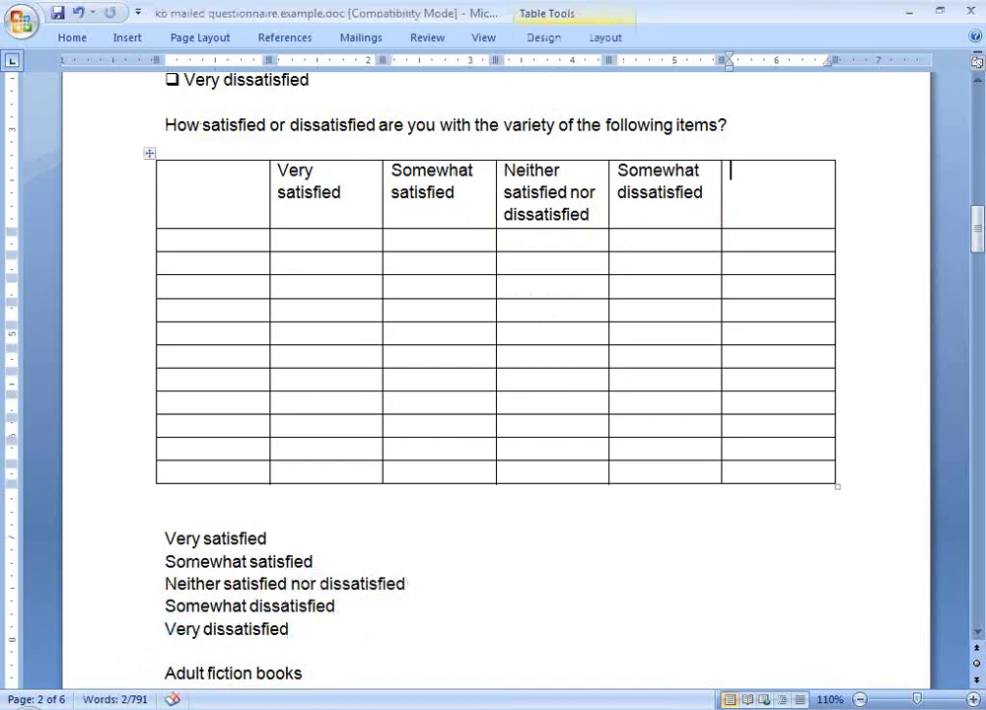
pyautogui.hotkey('ctrl', 'v')
# Delete the last row of the table.
pyautogui.press('Tab')
pyautogui.press('Down')
pyautogui.press('Down')
pyautogui.press('Down')
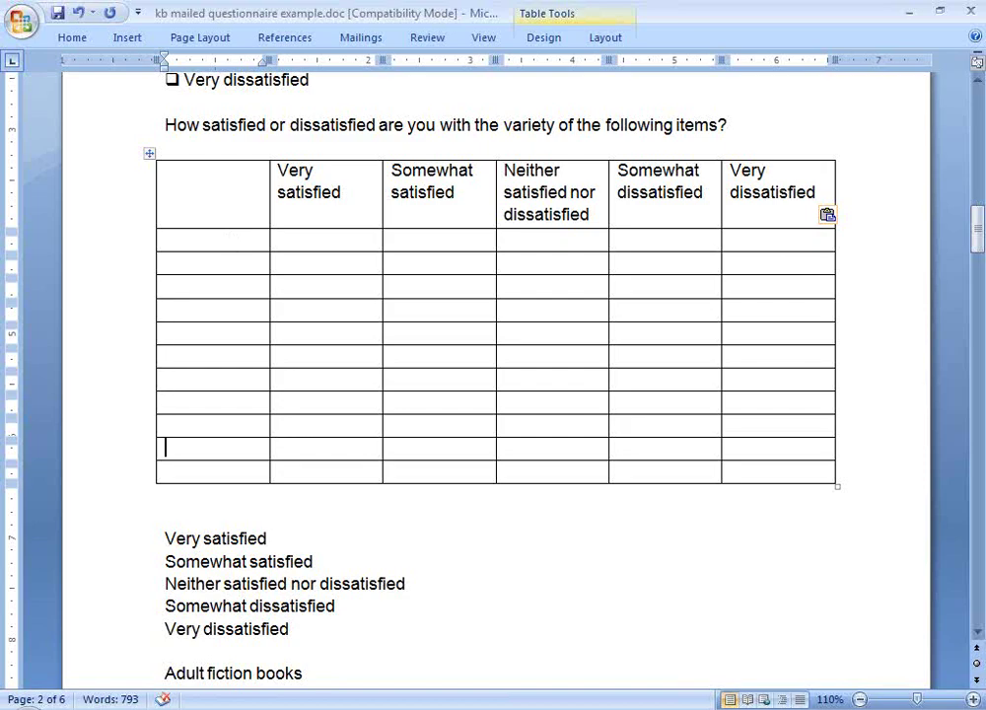
pyautogui.rightClick(132, 471)
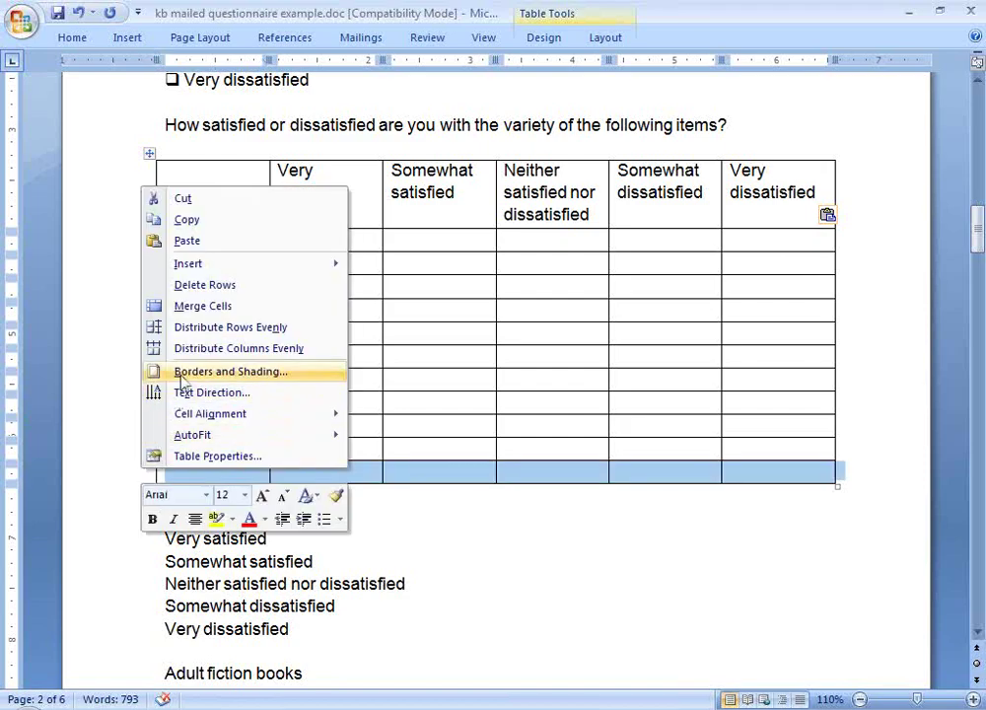
pyautogui.click(204, 285)
# Copy the item list from "Adult fiction books" to "Newspapers" into the first-column cell directly below the header row.
pyautogui.scroll(-3, 266, 483)
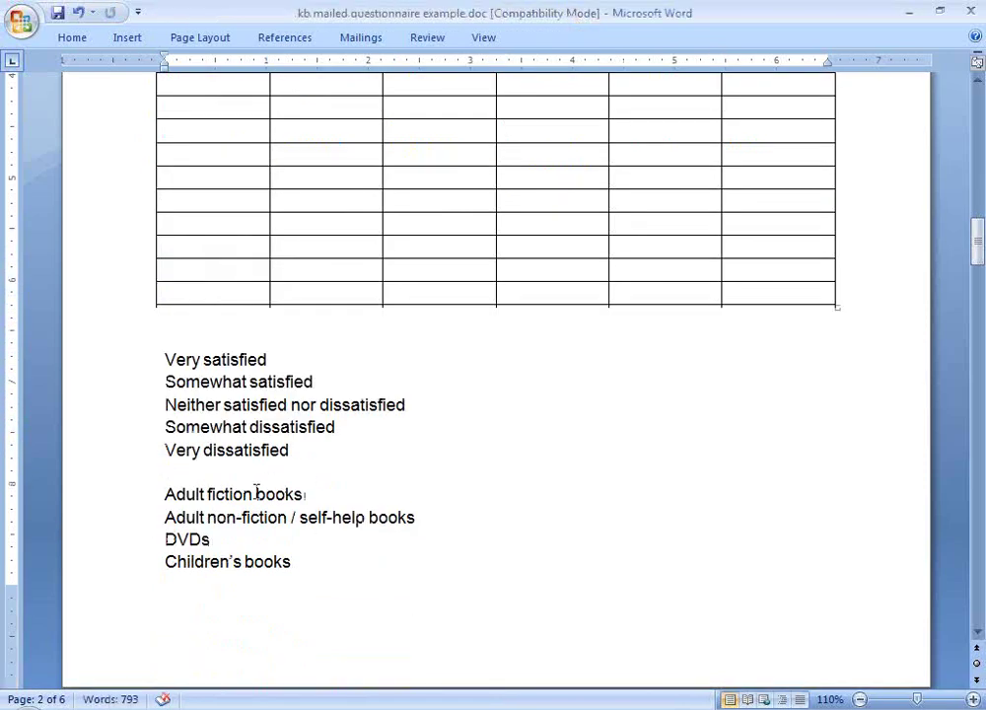
pyautogui.moveTo(164, 494); pyautogui.dragTo(259, 601)
pyautogui.scroll(8, 242, 595)
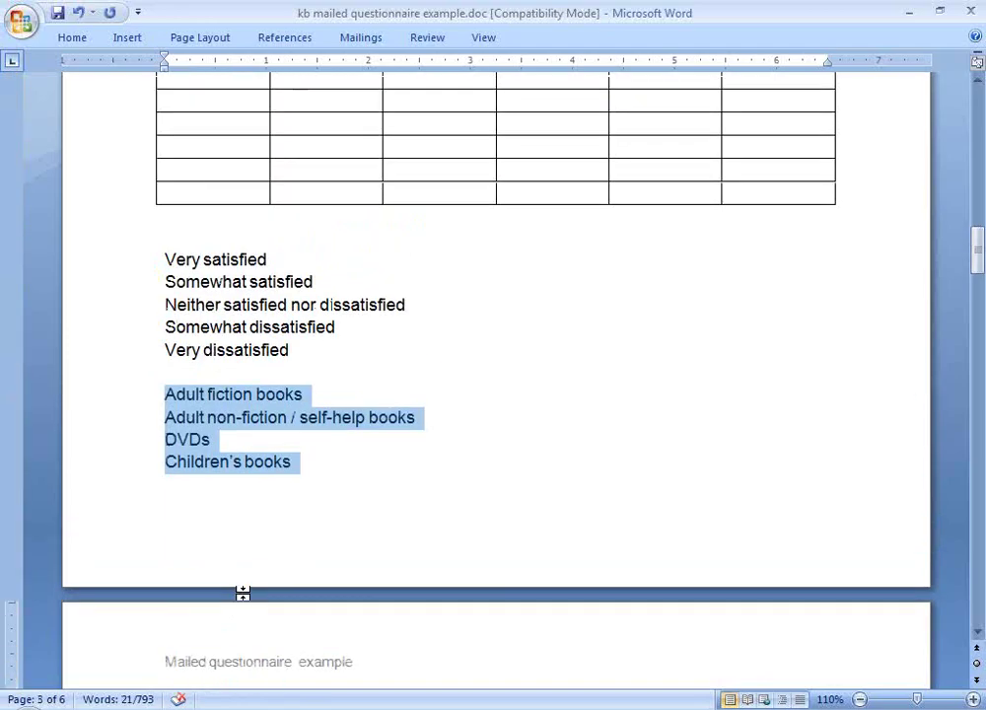
pyautogui.click(211, 244)
pyautogui.hotkey('ctrl', 'v')
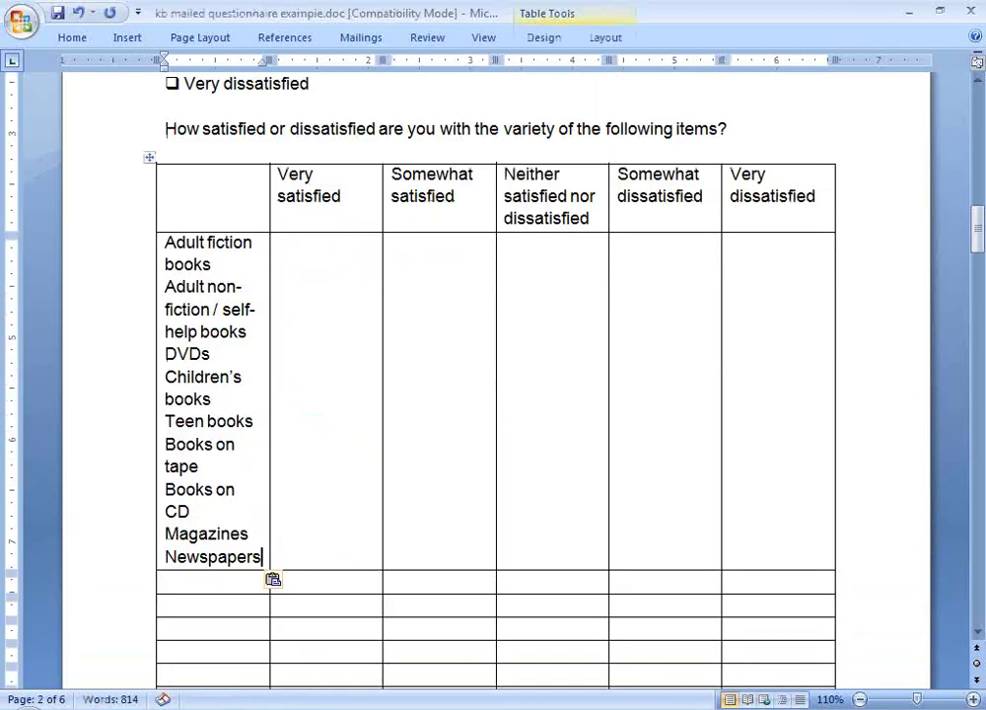
# Try to bold the question about satisfaction with the variety of items.
pyautogui.scroll(2, 144, 237)
pyautogui.moveTo(165, 232); pyautogui.dragTo(734, 234)
pyautogui.hotkey('ctrl', 'b')
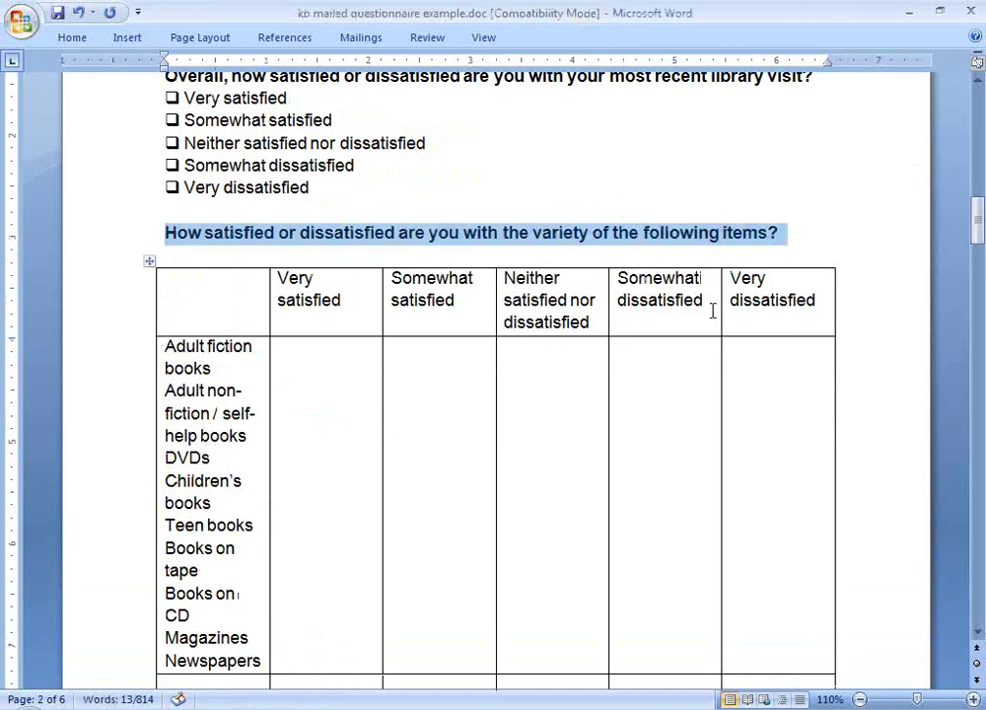
# Undo the bolding and the single-cell paste, and paste the item list across the first-column cells with one item per row.
pyautogui.hotkey('ctrl', 'z')
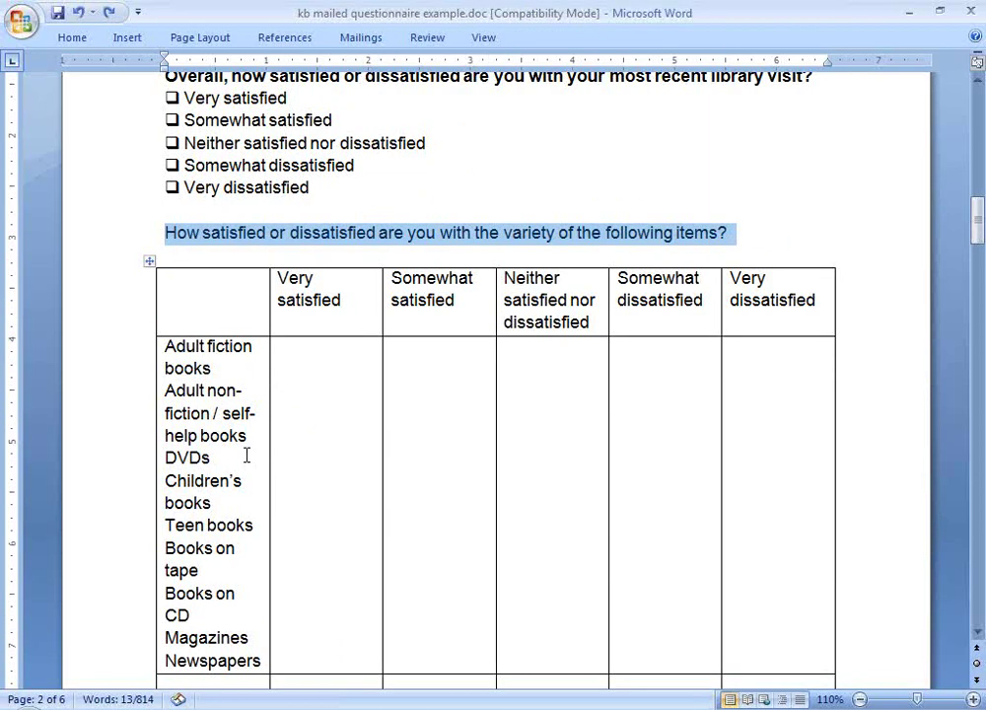
pyautogui.hotkey('ctrl', 'z')
pyautogui.moveTo(175, 348); pyautogui.dragTo(182, 448)
pyautogui.hotkey('ctrl', 'v')
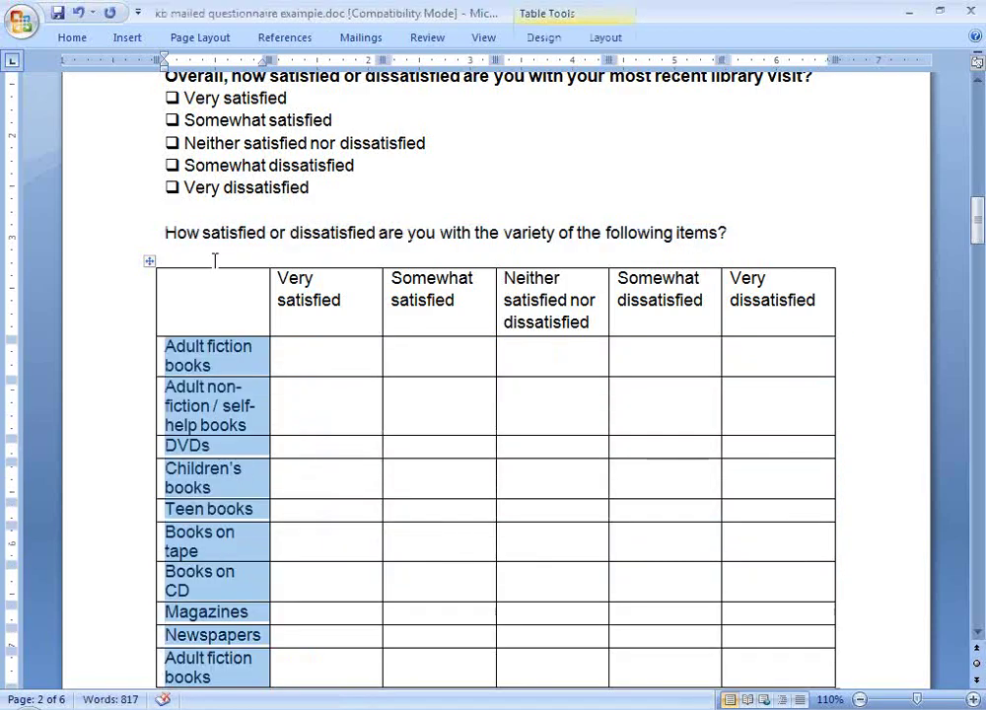
# Bold the question "How satisfied or dissatisfied are you with the variety of the following items?".
pyautogui.moveTo(164, 232); pyautogui.dragTo(726, 236)
pyautogui.hotkey('ctrl', 'v')
pyautogui.hotkey('ctrl', 'z')
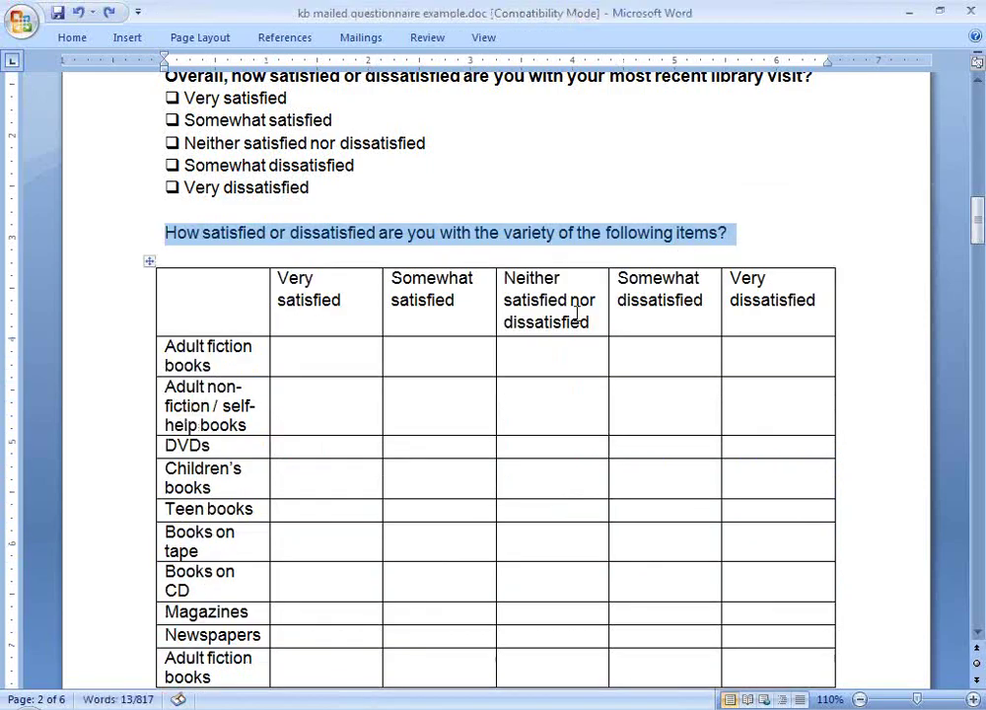
pyautogui.hotkey('ctrl', 'b')
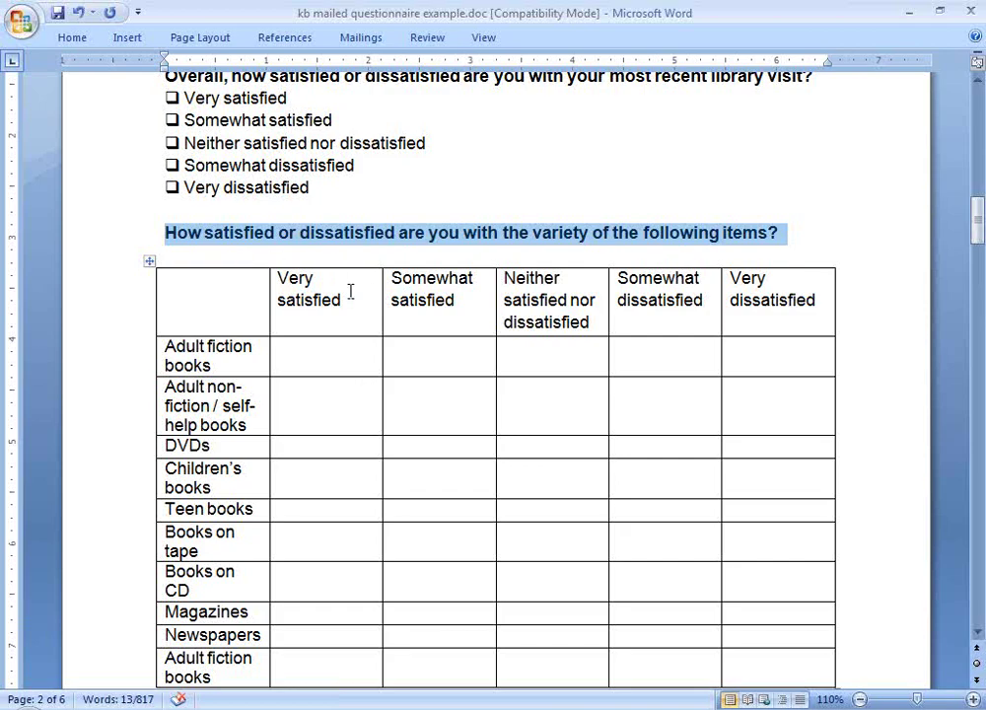
# Align the five rating header cells, from "Very satisfied" to "Very dissatisfied", to the bottom center.
pyautogui.moveTo(355, 282); pyautogui.dragTo(809, 280)
pyautogui.rightClick(809, 296)
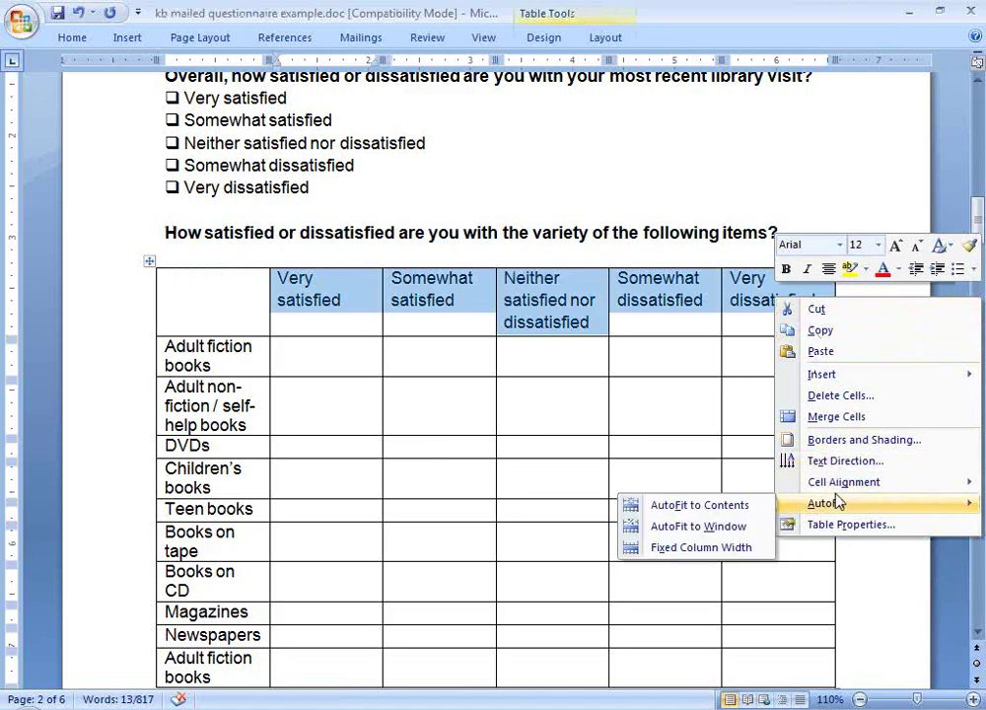
pyautogui.moveTo(839, 484)
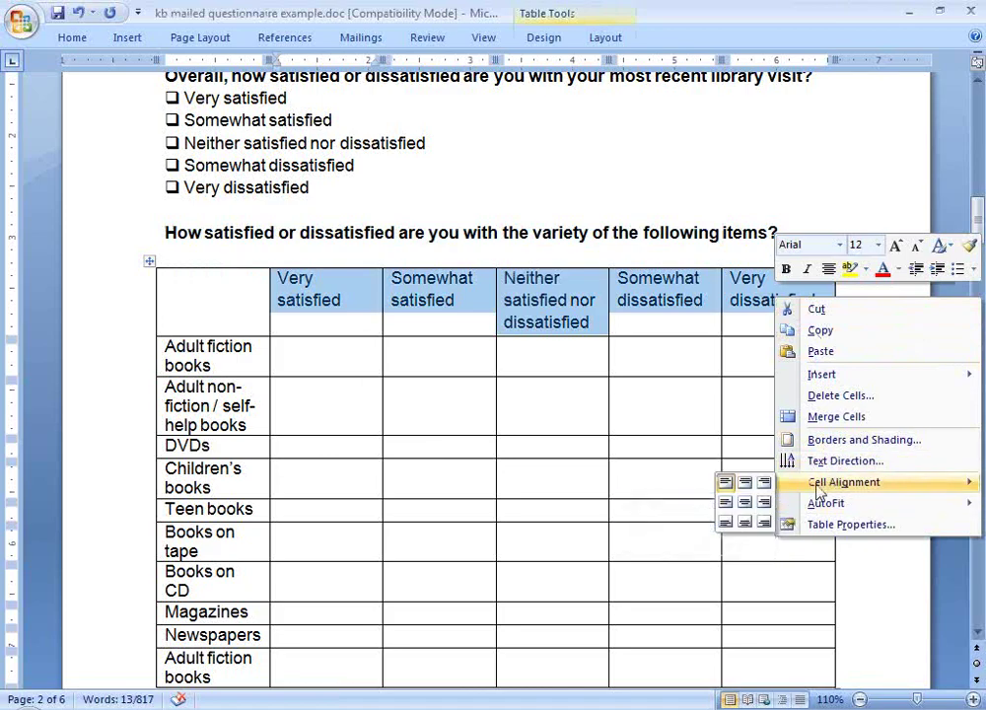
pyautogui.click(750, 521)
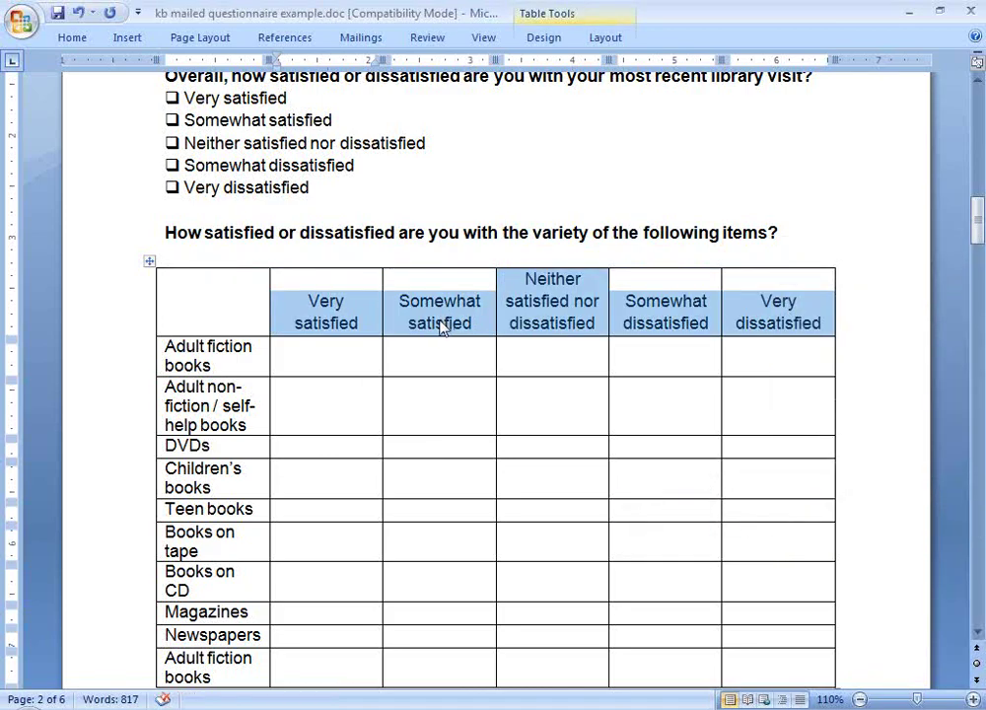
# Set the font size of the five rating headers to 9.
pyautogui.click(73, 38)
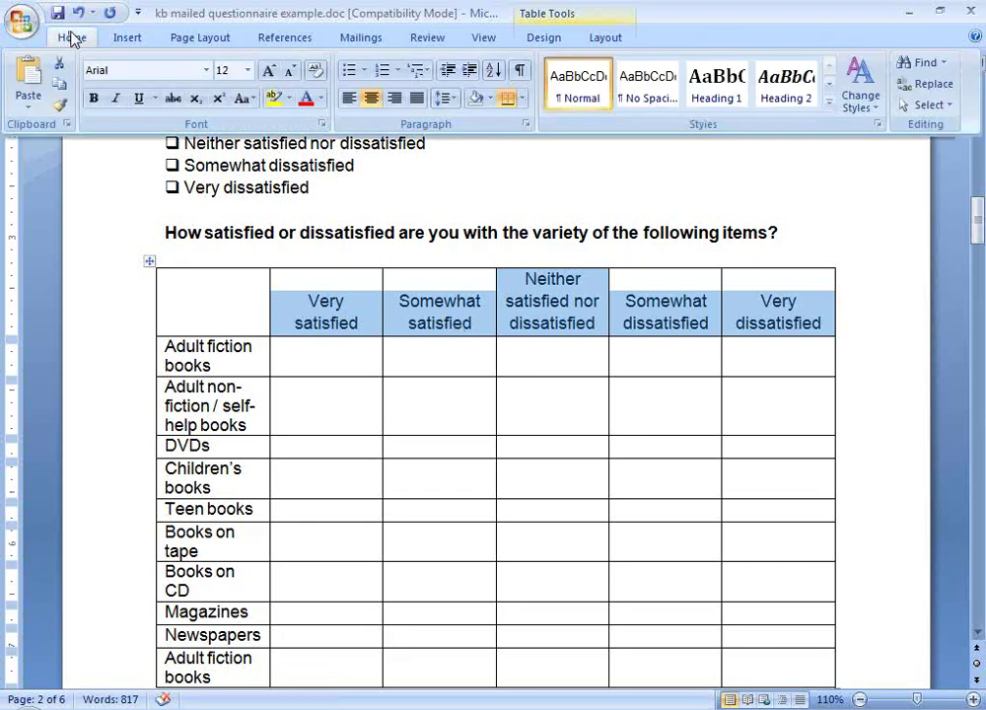
pyautogui.click(247, 70)
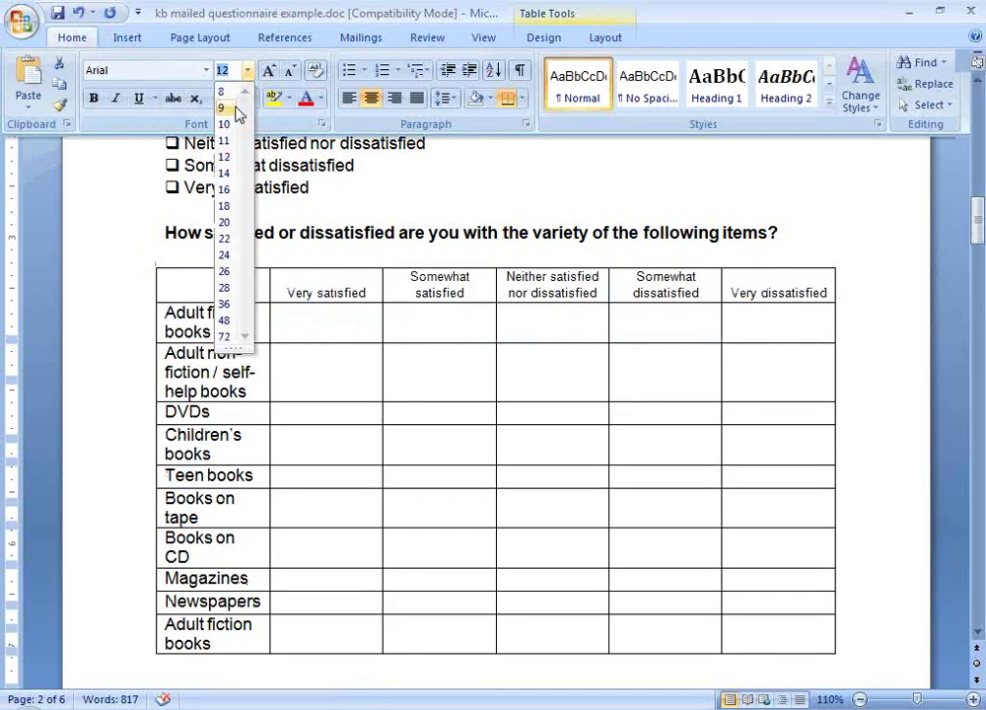
pyautogui.click(231, 106)
pyautogui.click(692, 278)
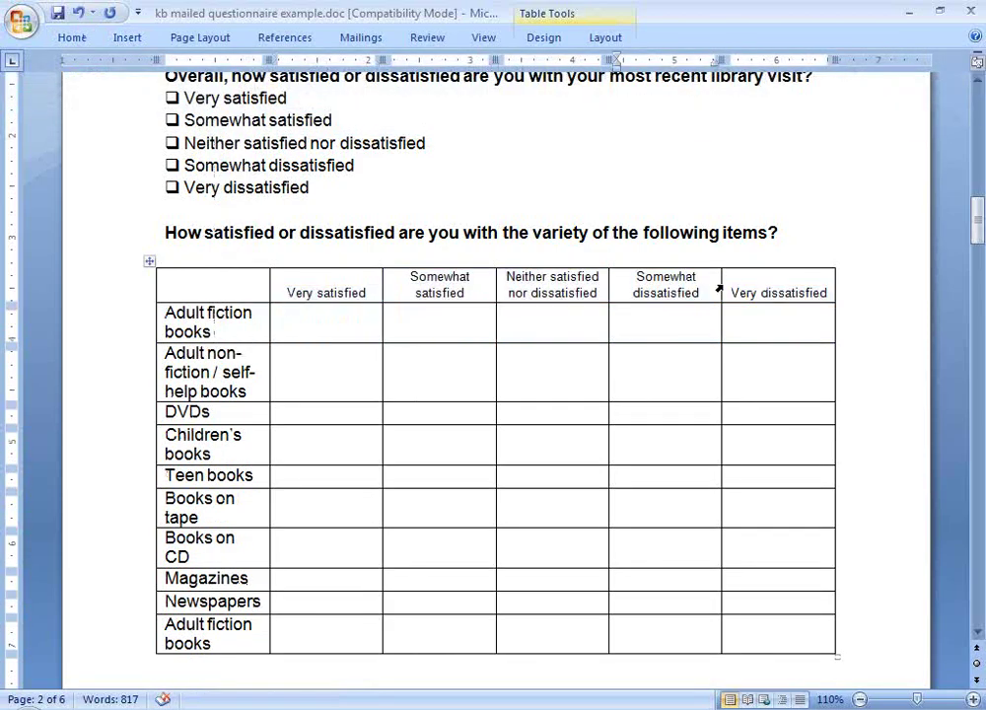
# Shift the table's column borders to narrow the rating columns and widen the first column so each item name fits on one line.
pyautogui.moveTo(718, 288); pyautogui.dragTo(756, 287)
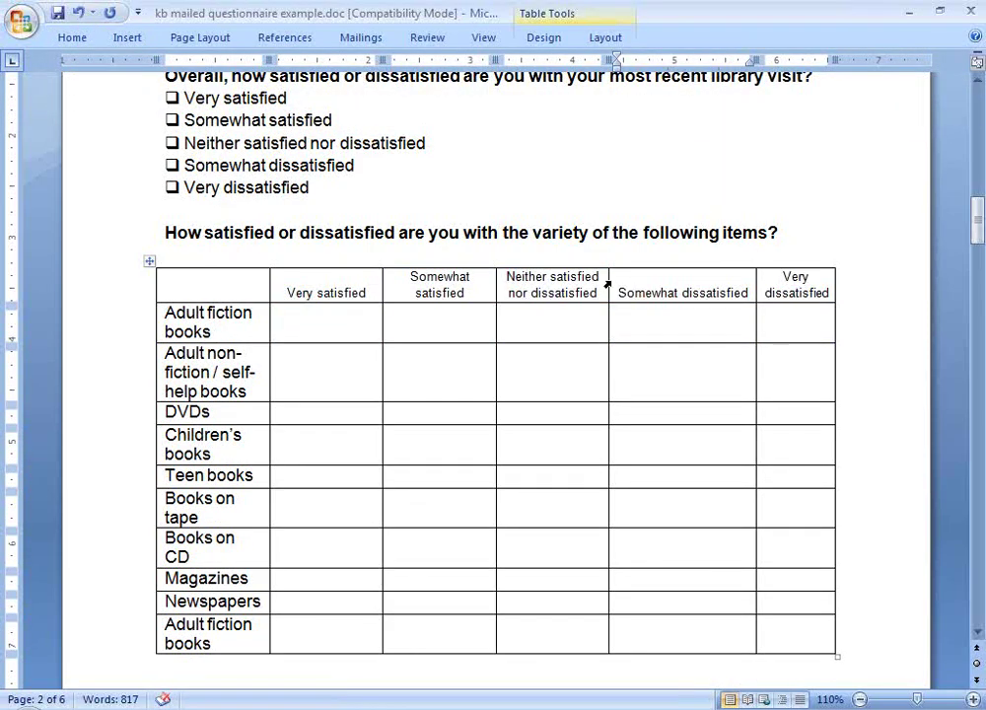
pyautogui.moveTo(608, 285); pyautogui.dragTo(678, 285)
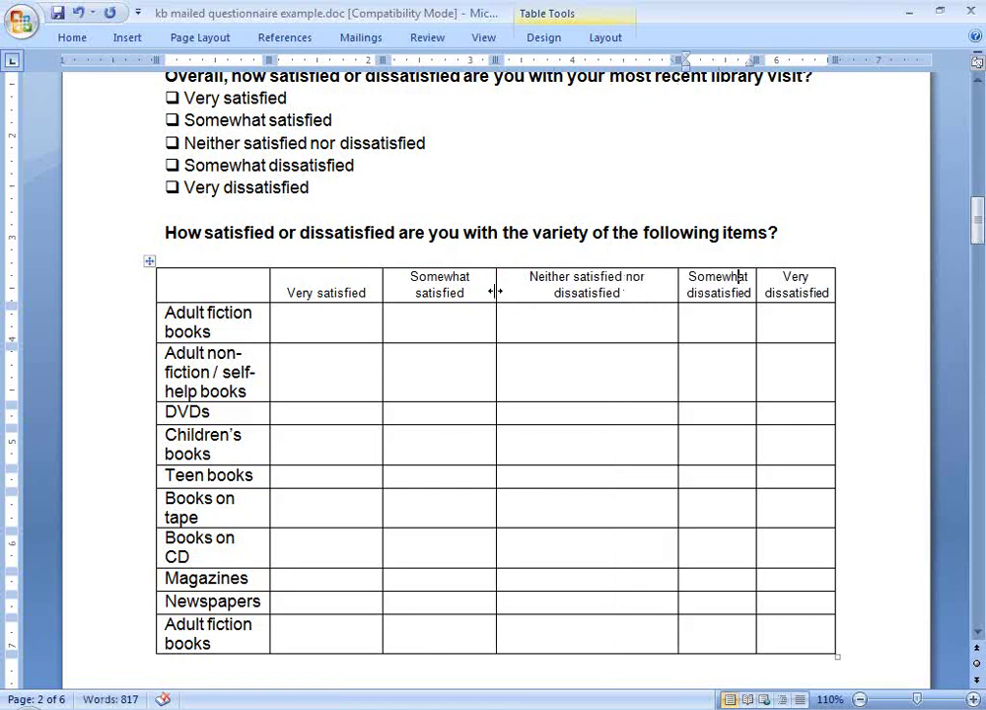
pyautogui.moveTo(495, 291); pyautogui.dragTo(584, 296)
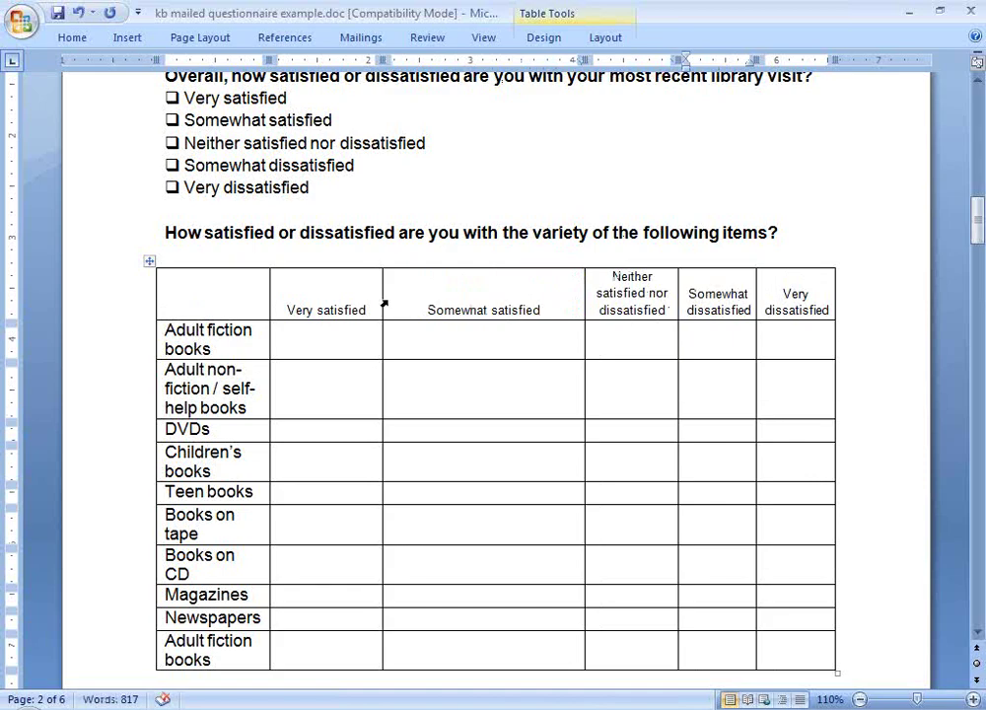
pyautogui.moveTo(384, 301); pyautogui.dragTo(495, 310)
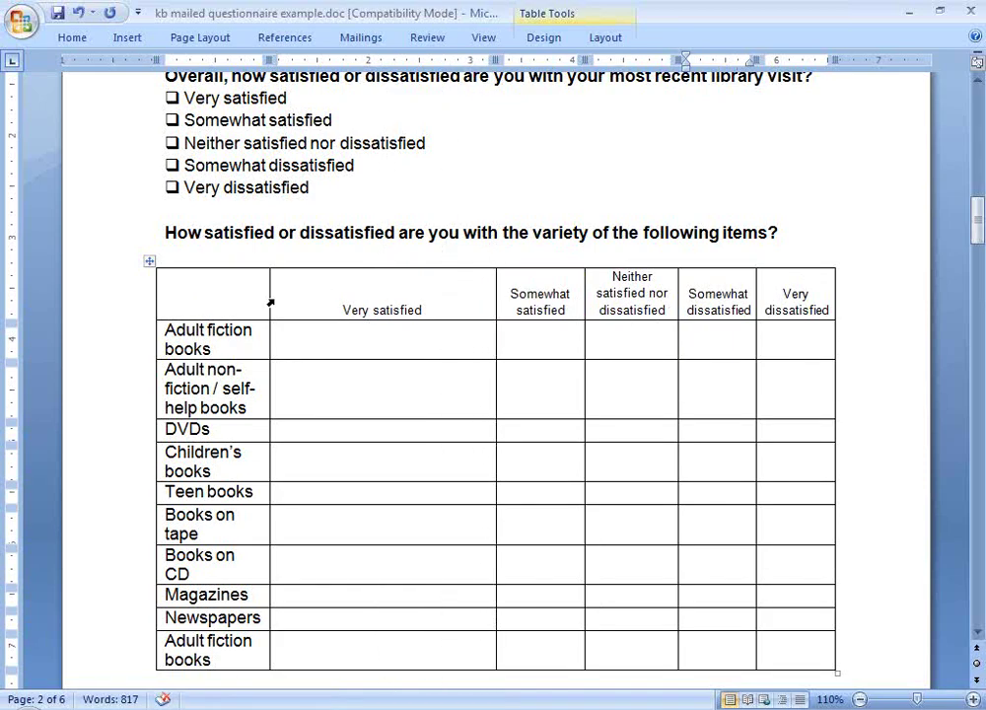
pyautogui.moveTo(268, 299); pyautogui.dragTo(426, 307)
# Distribute the five rating columns evenly.
pyautogui.moveTo(469, 263); pyautogui.dragTo(768, 260)
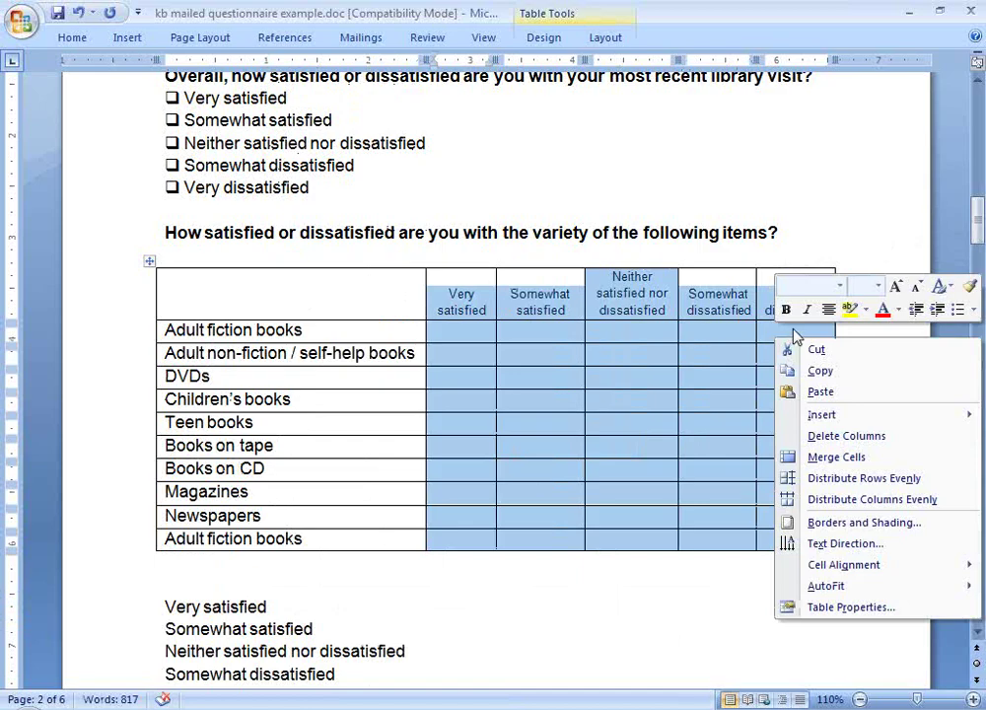
pyautogui.click(852, 499)
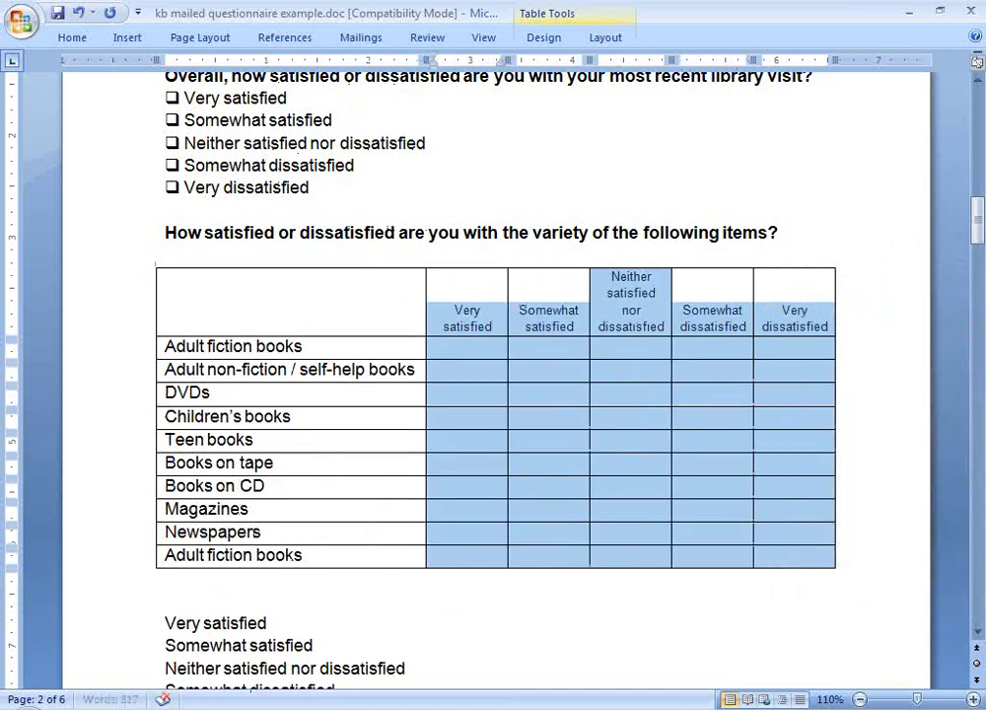
pyautogui.click(632, 445)
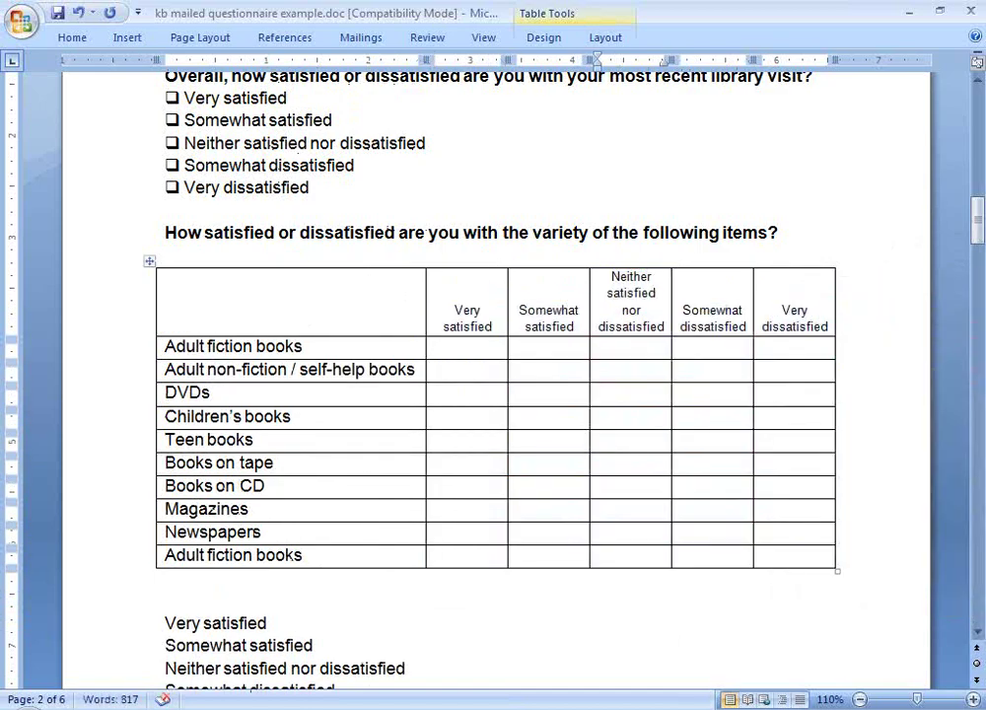
pyautogui.click(471, 346)
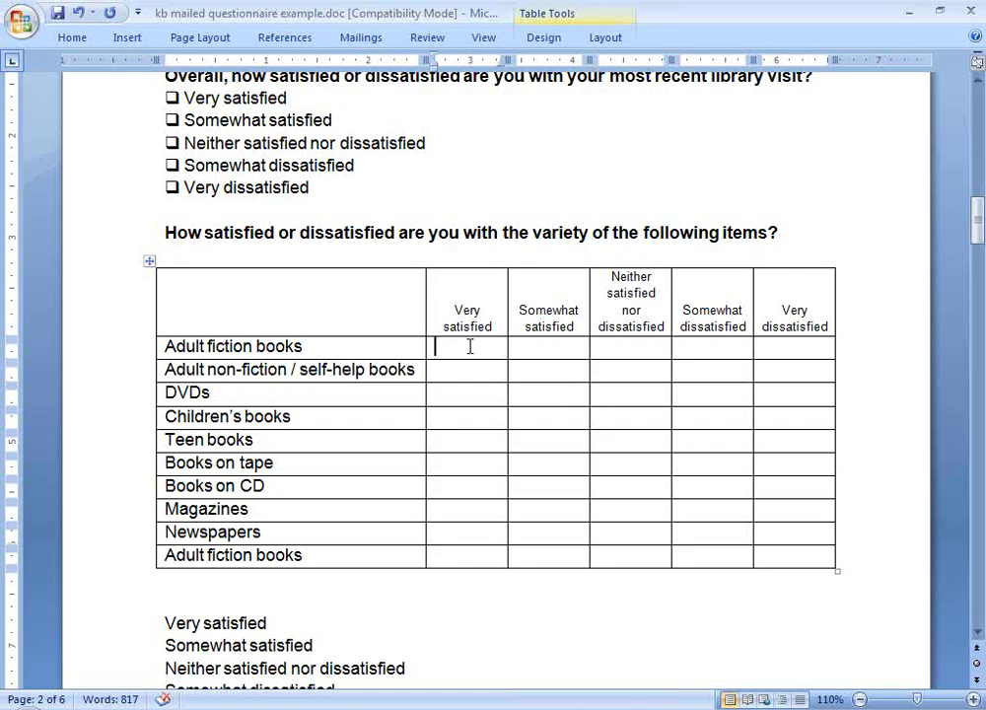
pyautogui.click(548, 351)
pyautogui.click(623, 346)
pyautogui.click(710, 346)
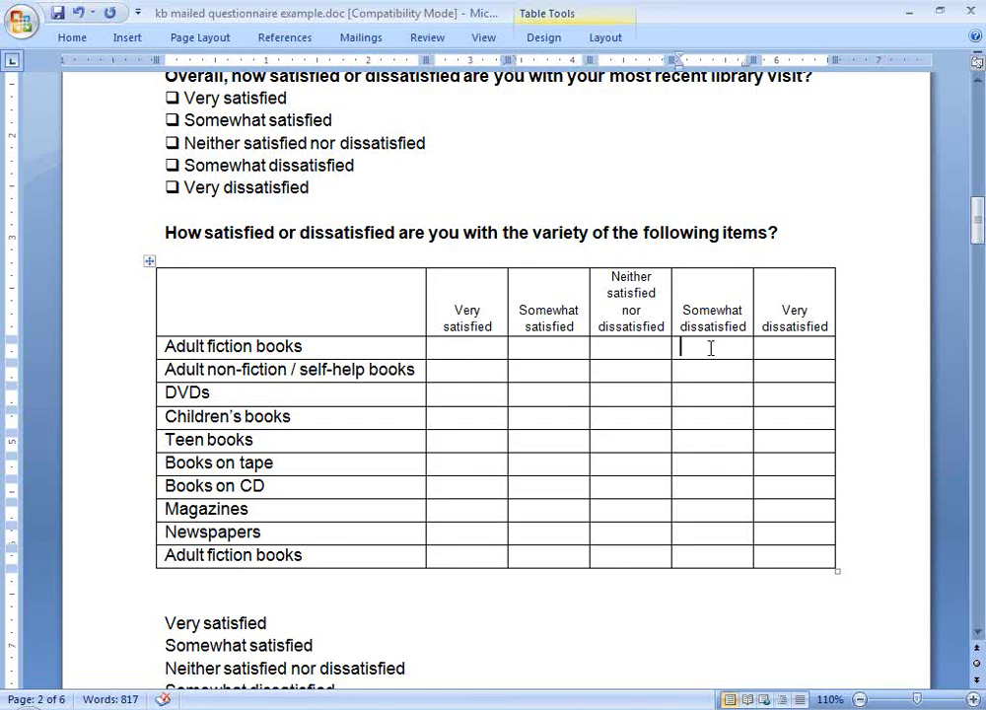
pyautogui.click(805, 340)
# Delete the leftover rating options and item list between the table and "Comments:".
pyautogui.click(280, 595)
pyautogui.scroll(-3, 253, 296)
pyautogui.scroll(-4, 285, 595)
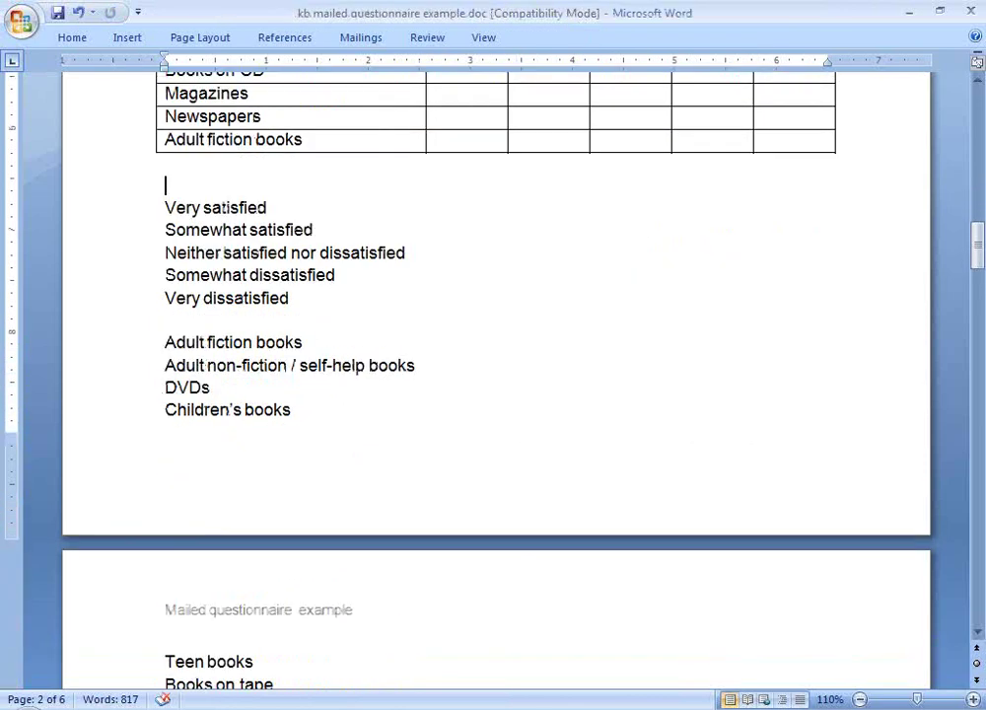
pyautogui.keyDown('shift'); pyautogui.click(296, 547); pyautogui.keyUp('shift')
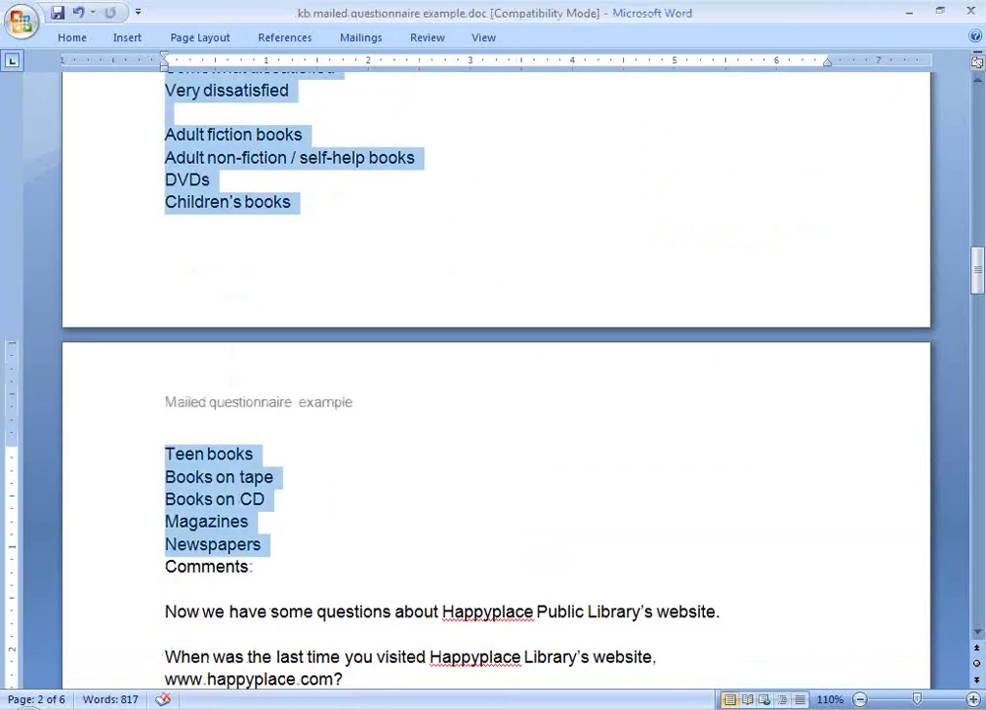
pyautogui.press('Delete')
pyautogui.scroll(4, 278, 543)
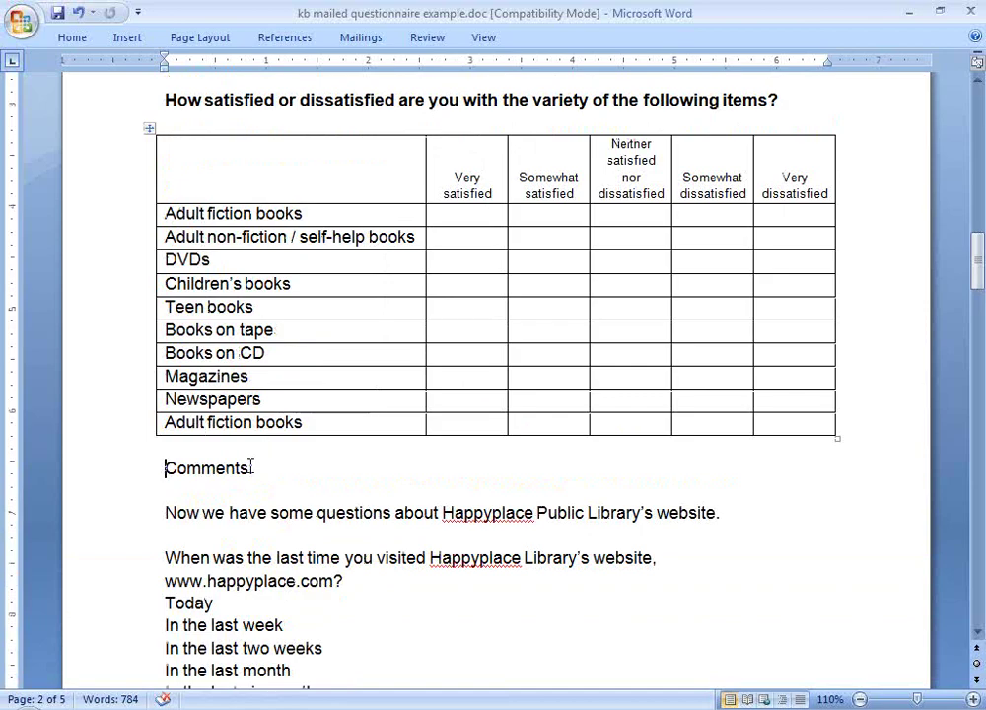
# Add five blank lines beneath "Comments:", keeping the label unindented.
pyautogui.press('Tab')
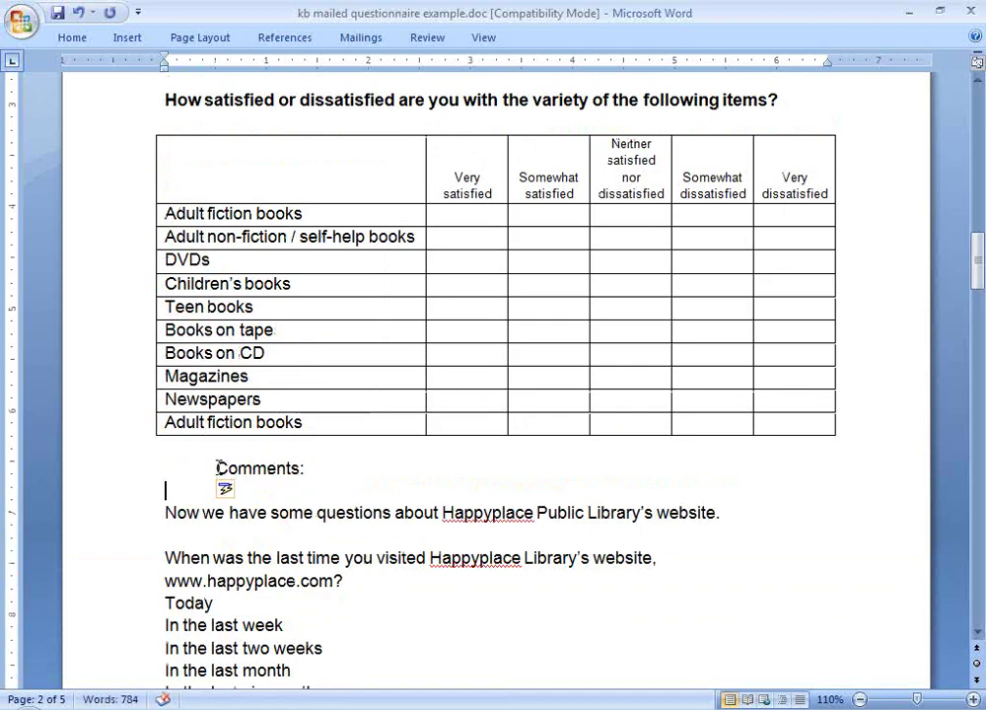
pyautogui.press('BackSpace')
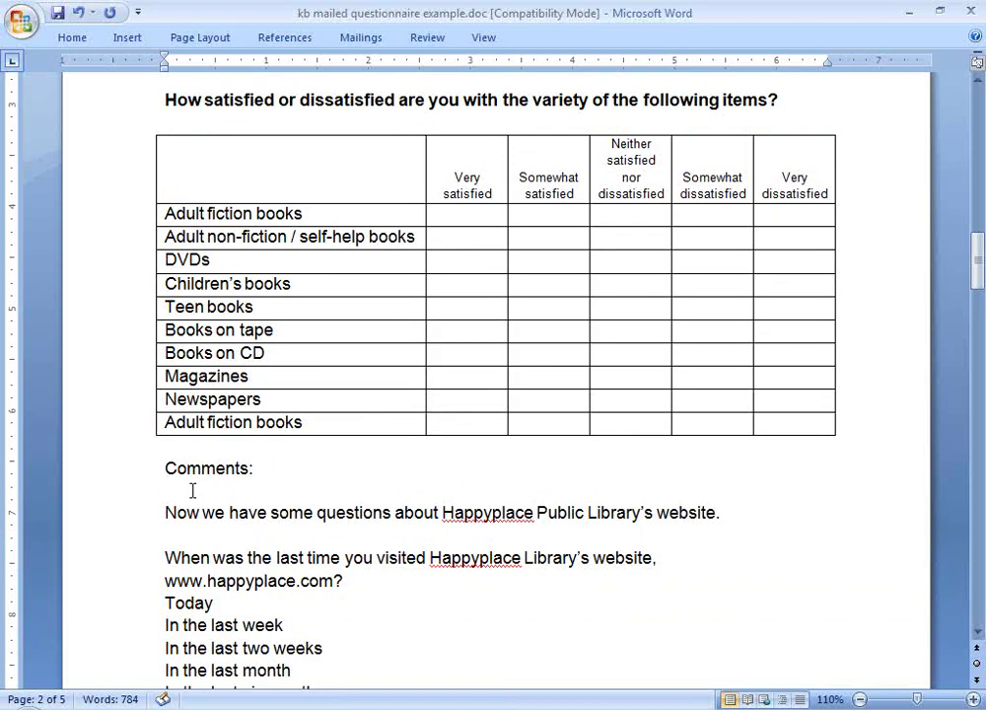
pyautogui.press('Return')
pyautogui.press('Return')
pyautogui.press('Return')
pyautogui.press('Return')
pyautogui.press('Return')
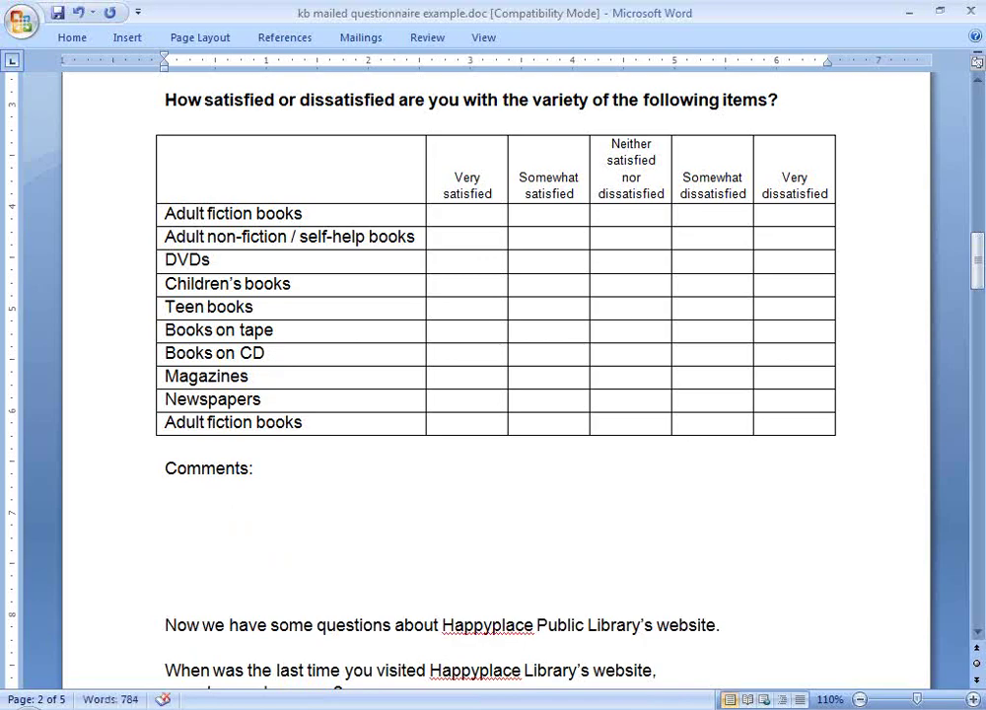
# Put outside borders around the first four blank lines beneath "Comments:" to form an answer box.
pyautogui.press('Up')
pyautogui.press('Up')
pyautogui.press('Up')
pyautogui.press('Up')
pyautogui.press('Up')
pyautogui.hotkey('shift', 'Right')
pyautogui.hotkey('shift', 'Down')
pyautogui.hotkey('shift', 'Down')
pyautogui.hotkey('shift', 'Down')
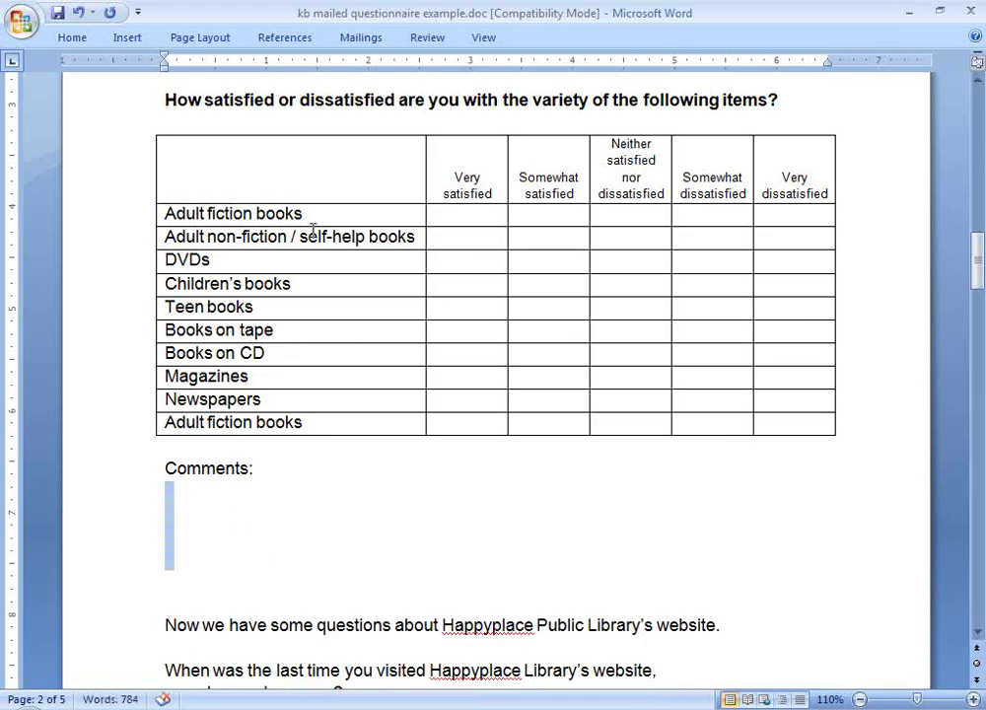
pyautogui.click(71, 39)
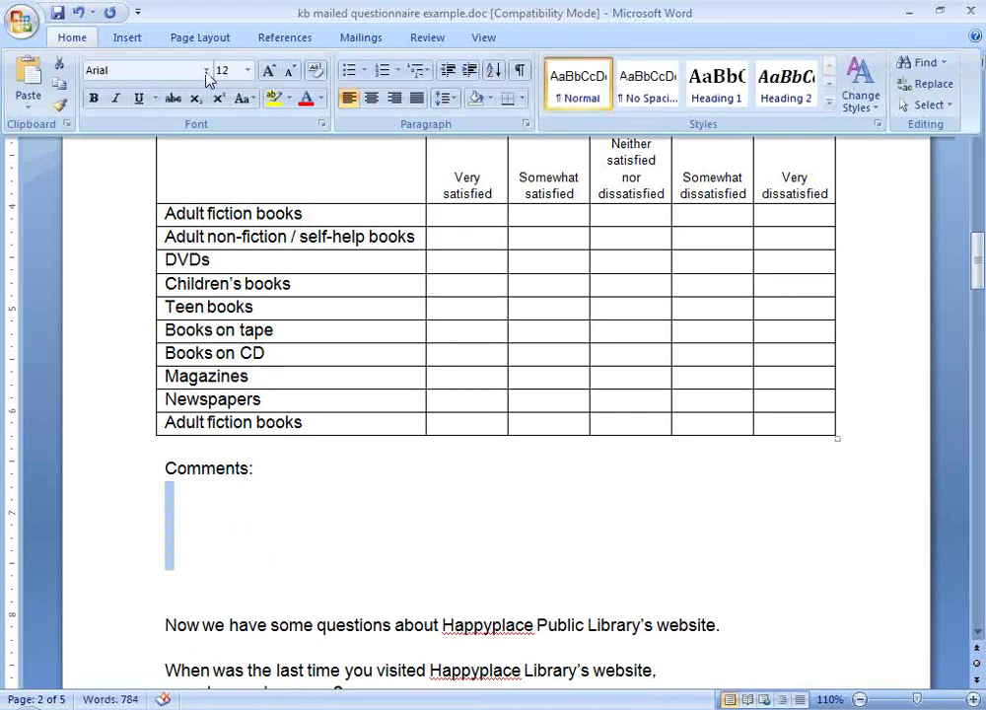
pyautogui.click(521, 99)
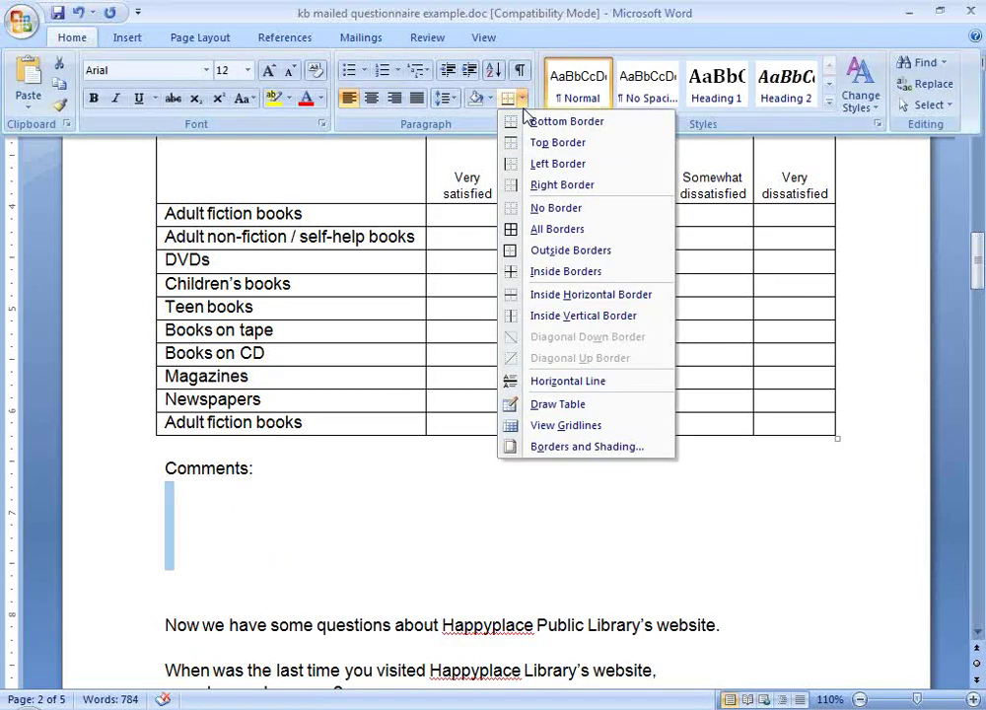
pyautogui.click(552, 252)
pyautogui.hotkey('ctrl', 'F1')
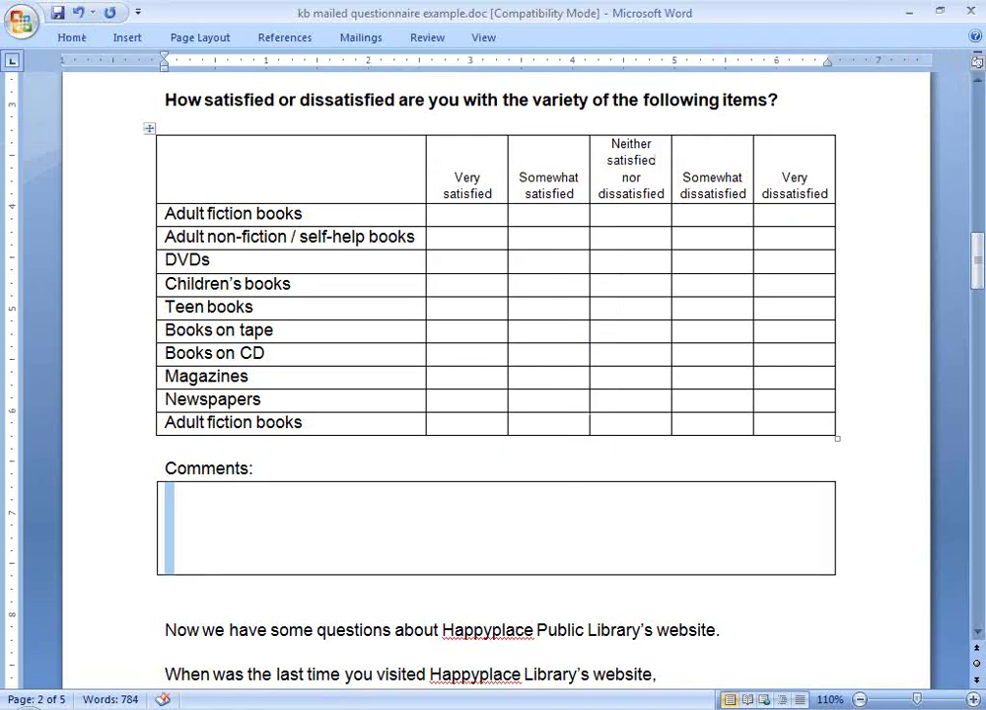
pyautogui.click(549, 507)
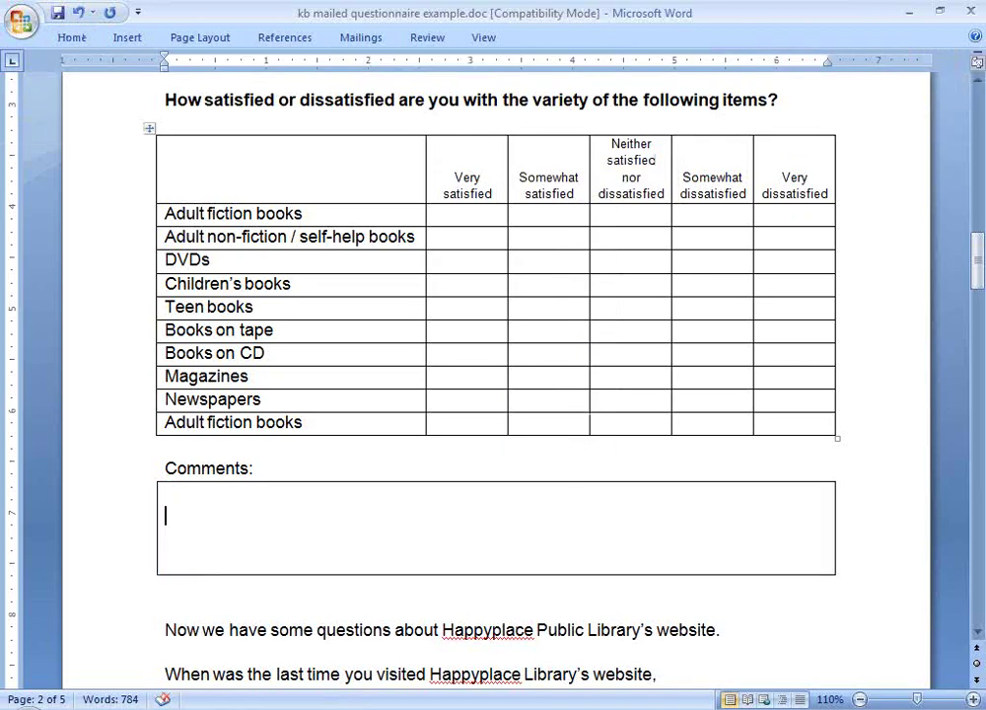
# Extend the "Comments:" label to read "Comments about the variety of these items:".
pyautogui.click(250, 469)
pyautogui.write('about the v')
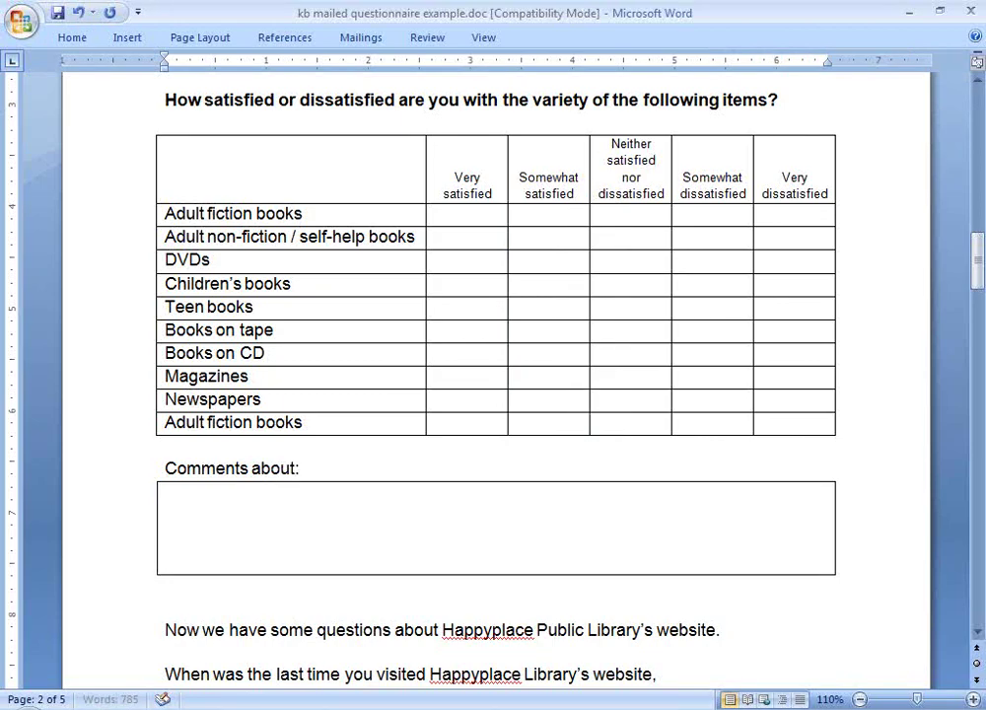
pyautogui.write('ariety')
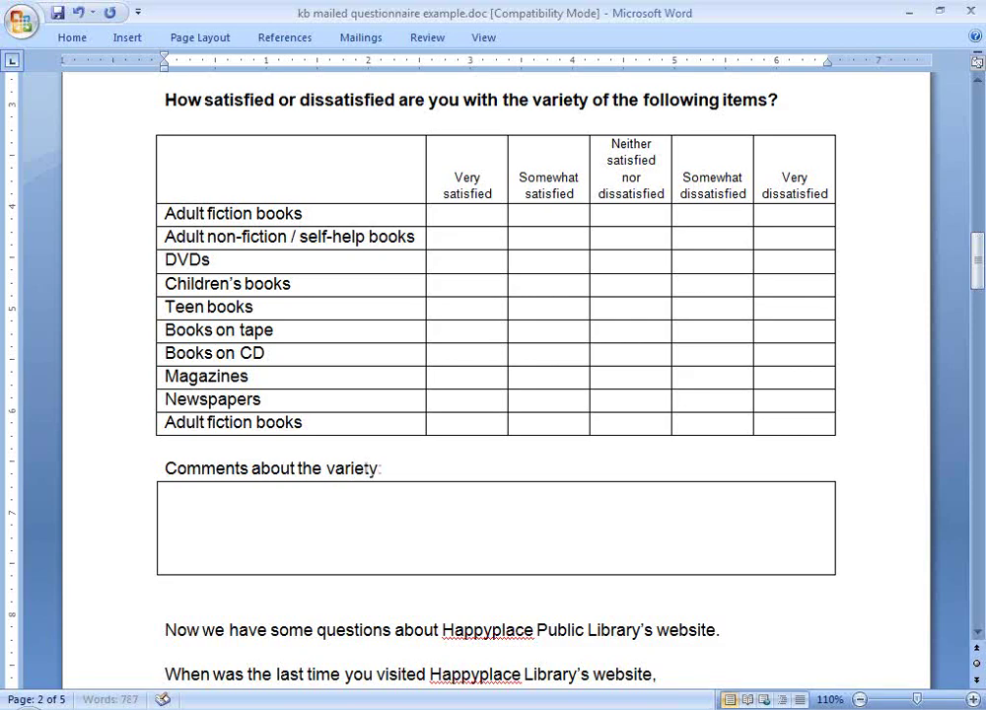
pyautogui.write(' of these o')
pyautogui.press('BackSpace')
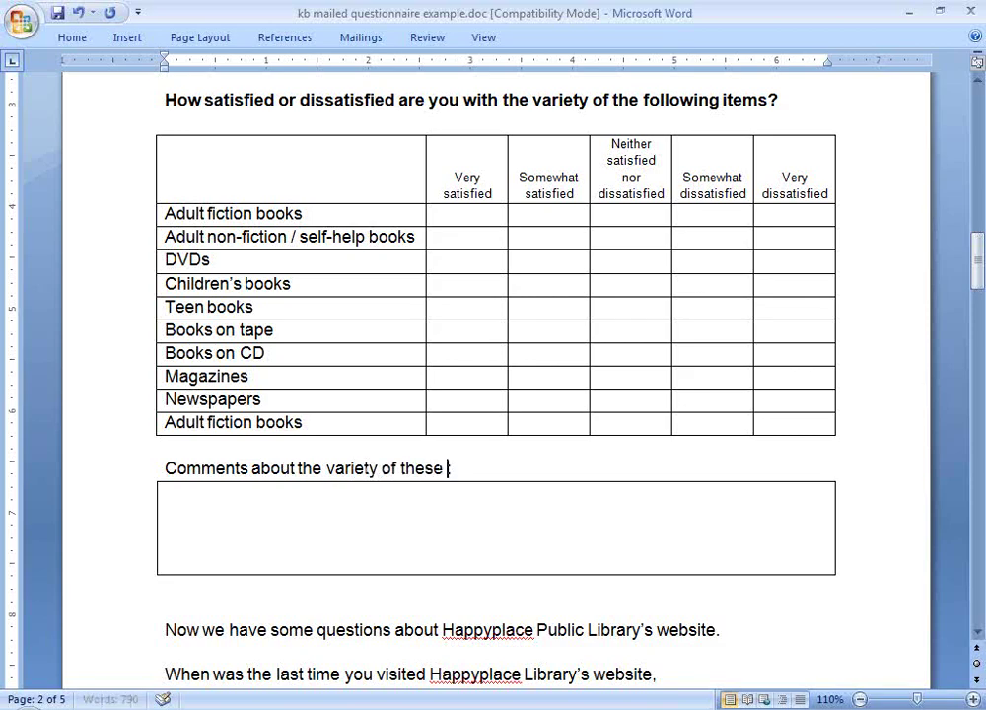
pyautogui.write('items:')
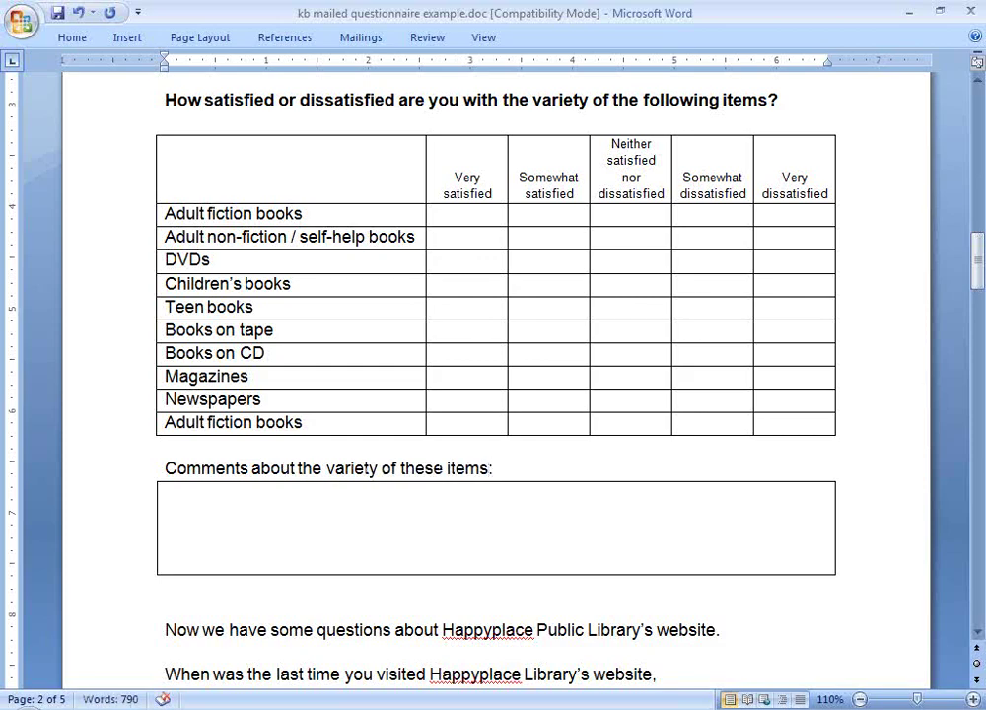
pyautogui.click(253, 616)
pyautogui.press('Delete')
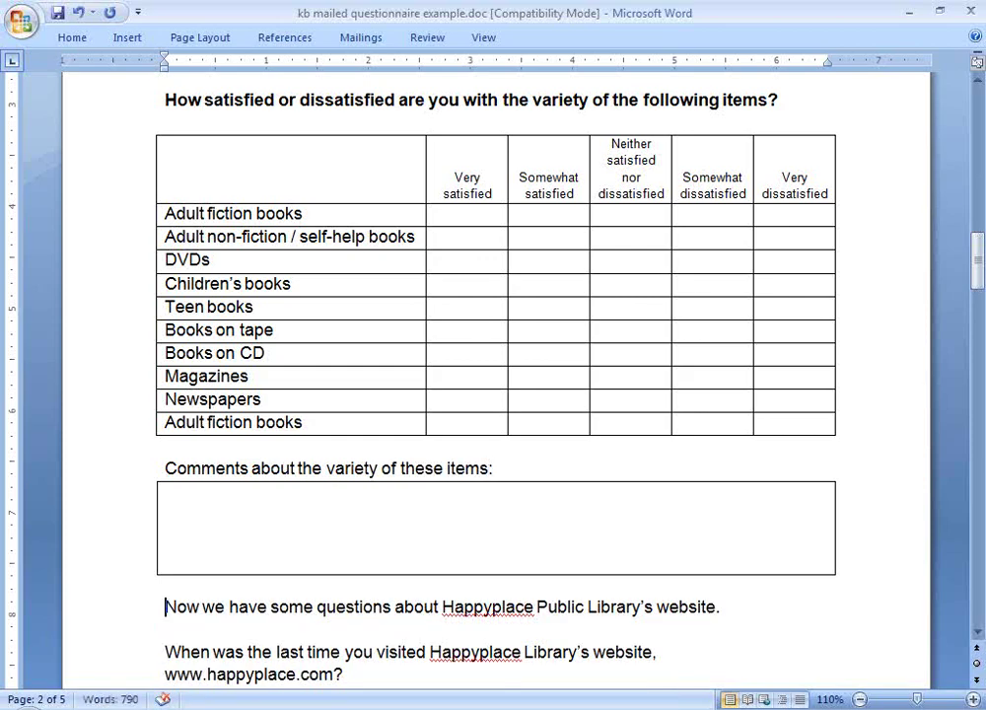
pyautogui.press('Return')
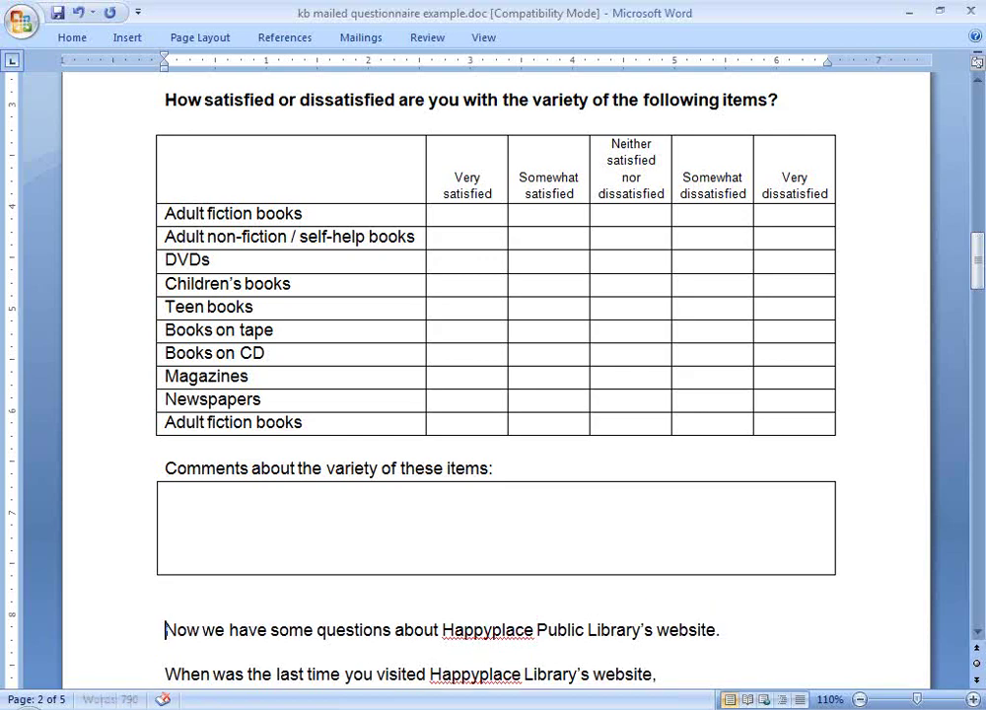
pyautogui.scroll(-3, 250, 609)
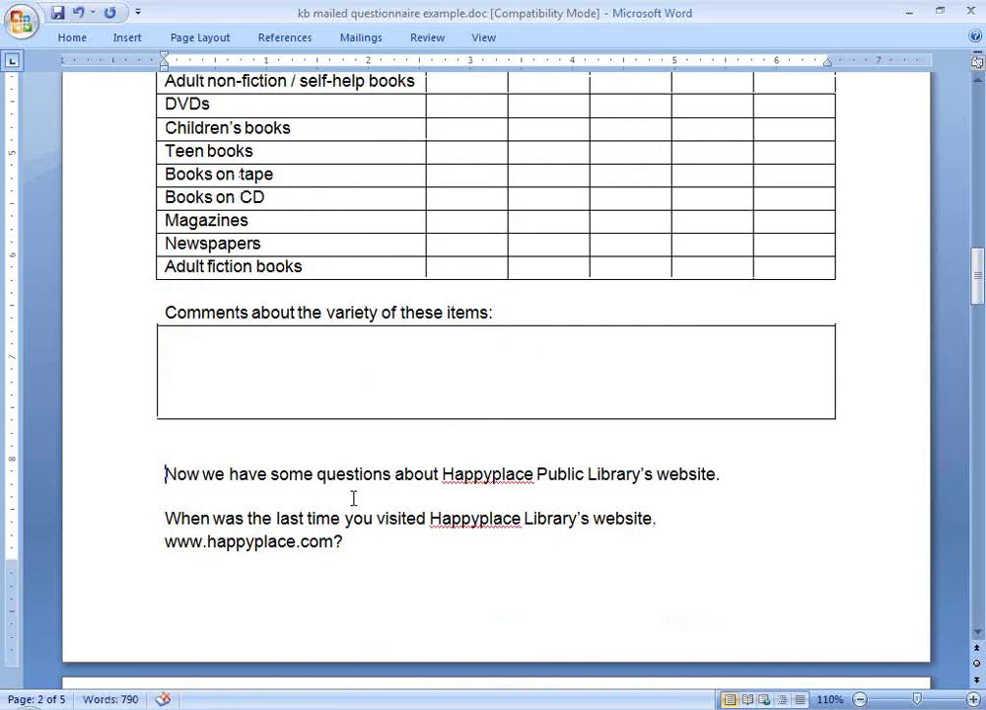
pyautogui.scroll(-2, 347, 494)
pyautogui.press('Down')
pyautogui.hotkey('shift', 'Right')
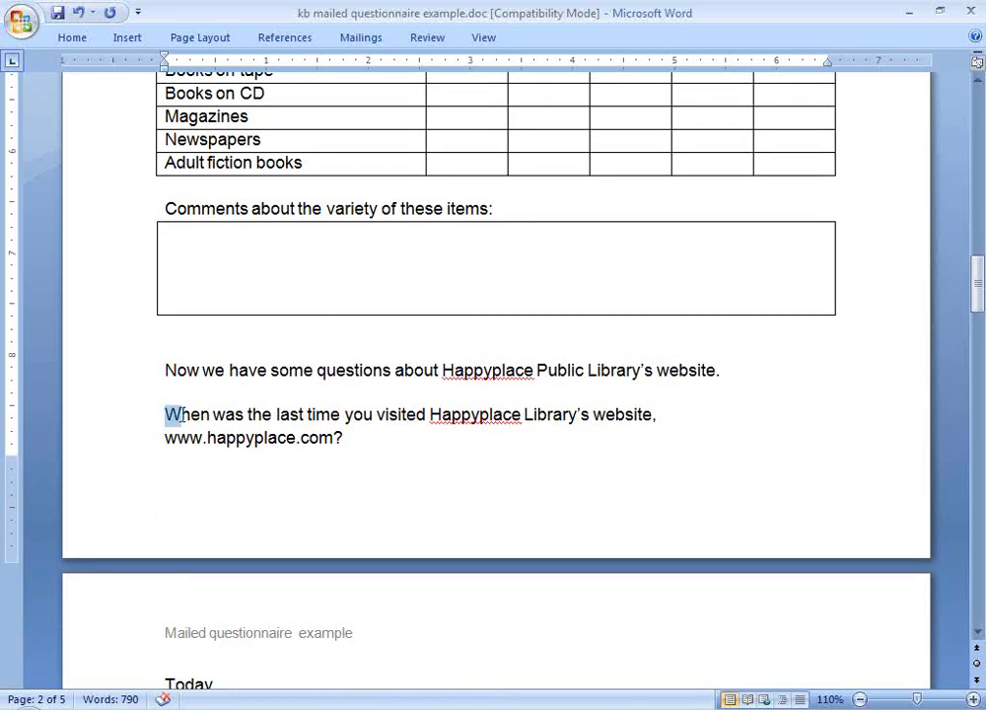
pyautogui.hotkey('ctrl', 'shift', 'Down')
pyautogui.hotkey('ctrl', 'b')
pyautogui.scroll(-3, 444, 452)
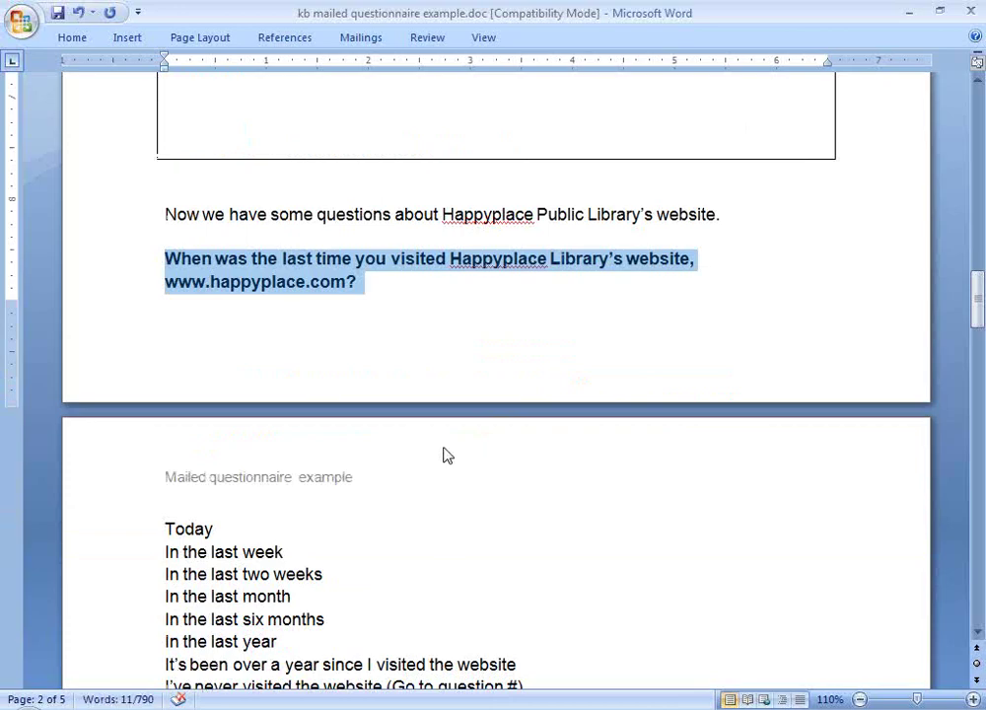
# Insert a checkbox symbol before the "Today" answer for the question about the last website visit.
pyautogui.scroll(-2, 445, 454)
pyautogui.click(158, 425)
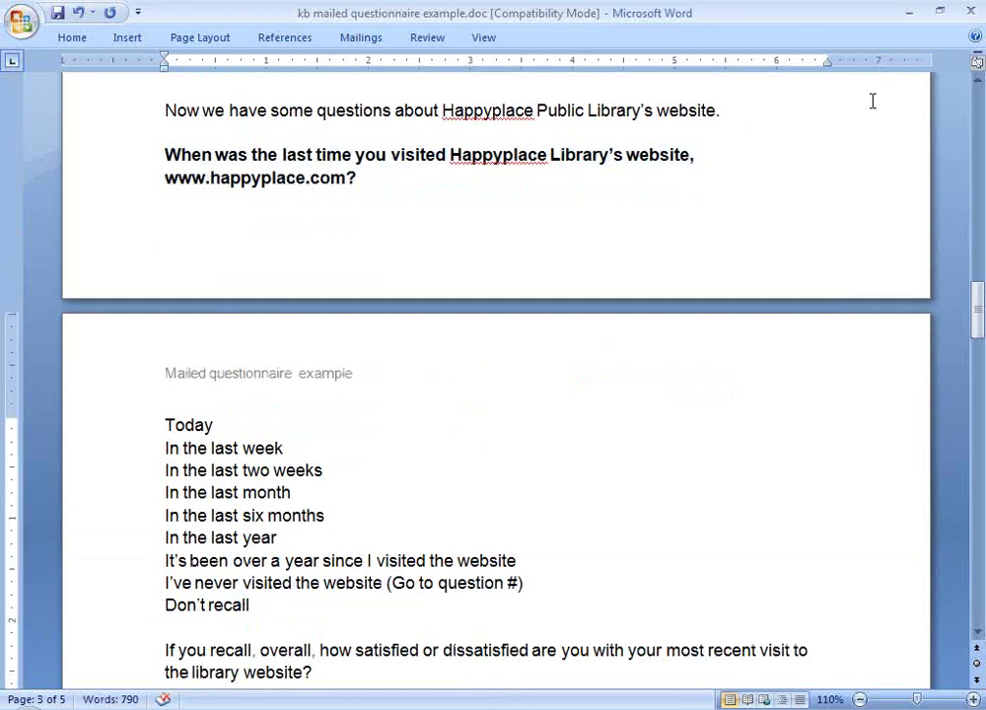
pyautogui.click(72, 37)
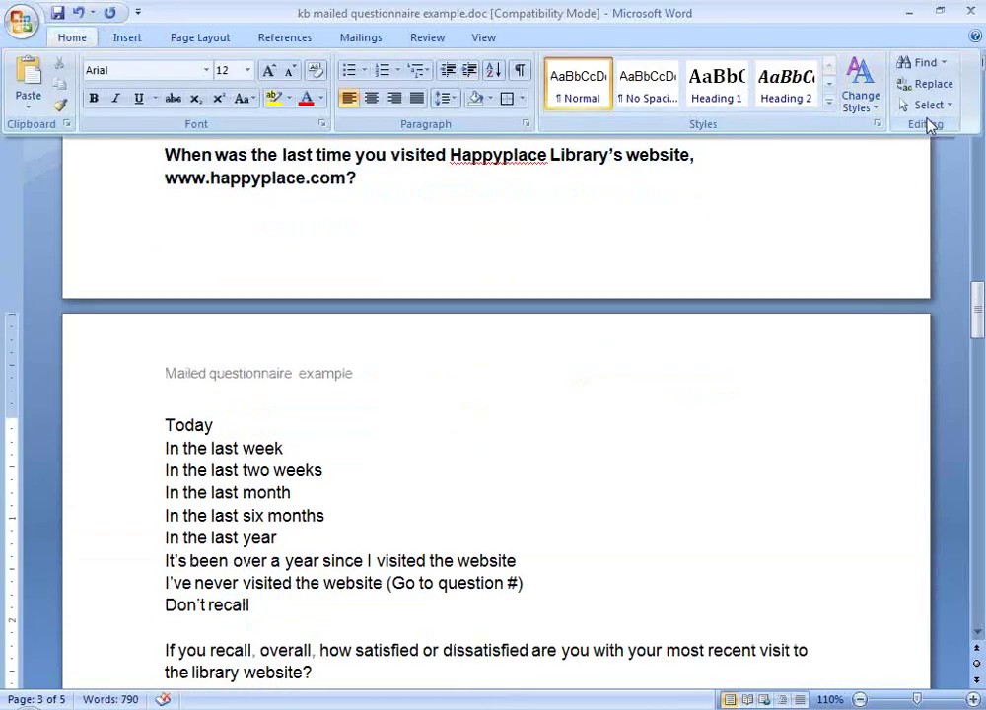
pyautogui.click(128, 37)
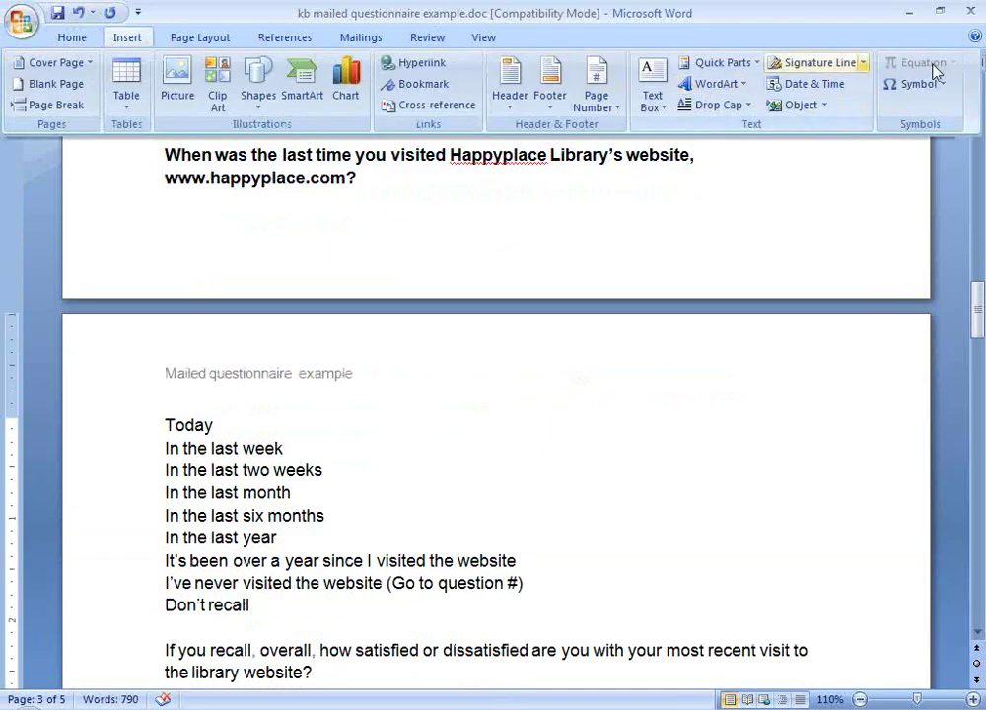
pyautogui.click(938, 86)
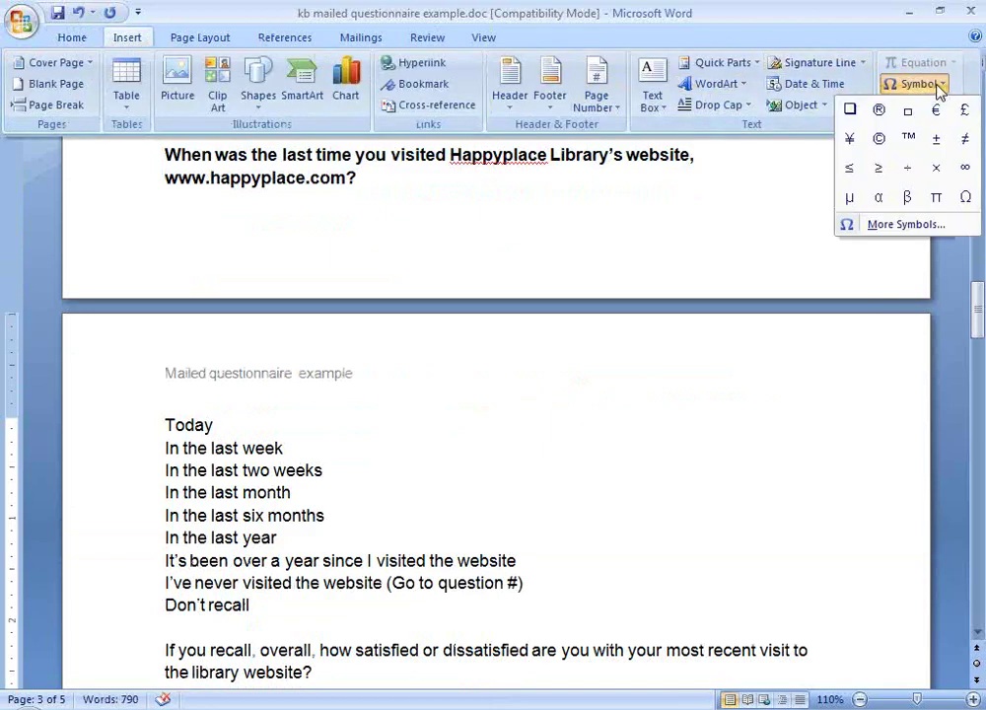
pyautogui.click(850, 108)
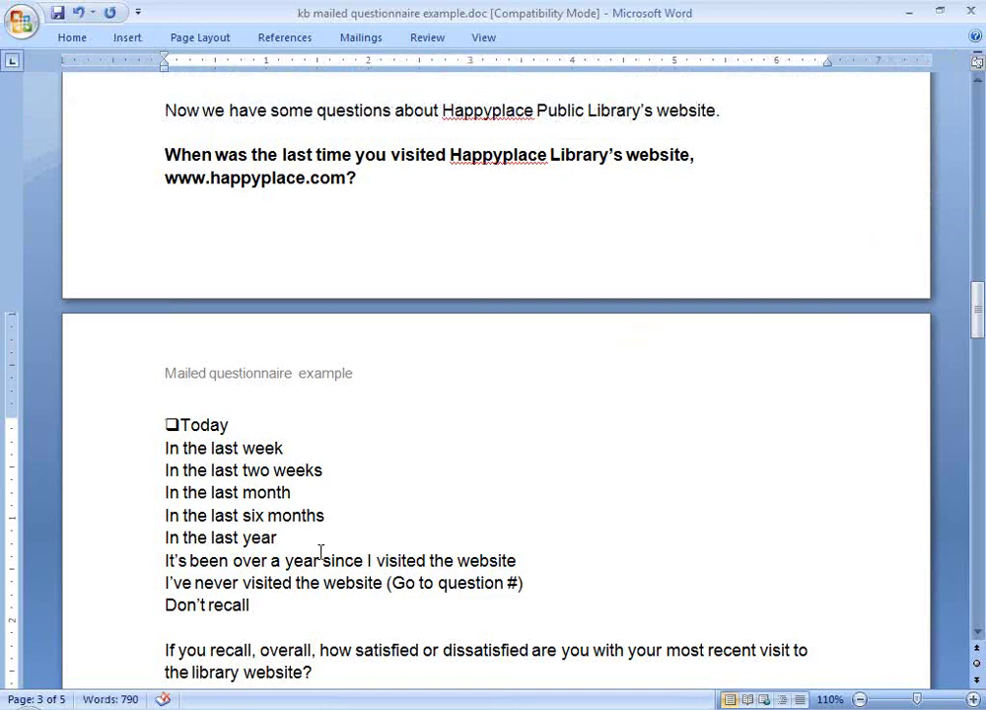
# Add two more blank lines beneath "Comments about the library's website:".
pyautogui.scroll(-3, 377, 563)
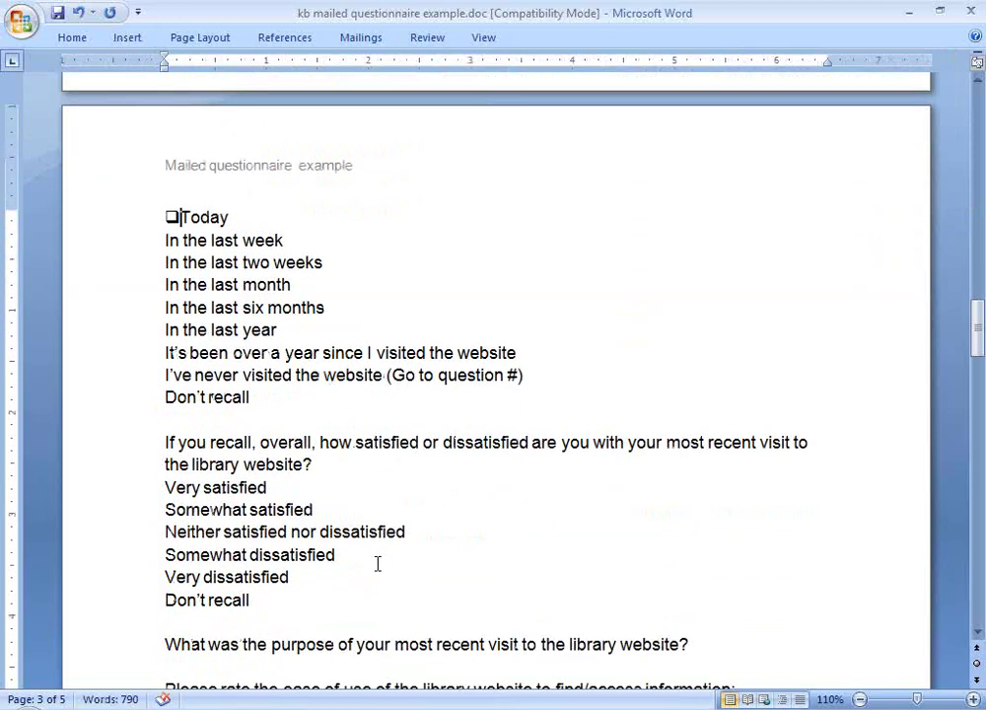
pyautogui.scroll(-4, 376, 563)
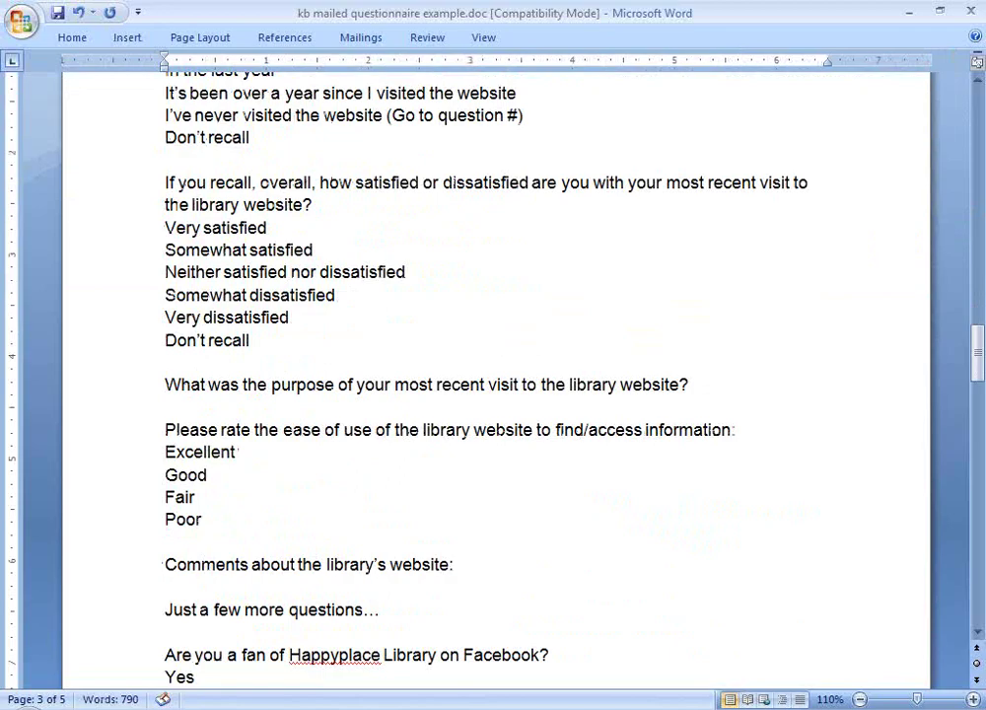
pyautogui.press('Return')
pyautogui.press('Return')
pyautogui.press('Up')
pyautogui.press('Up')
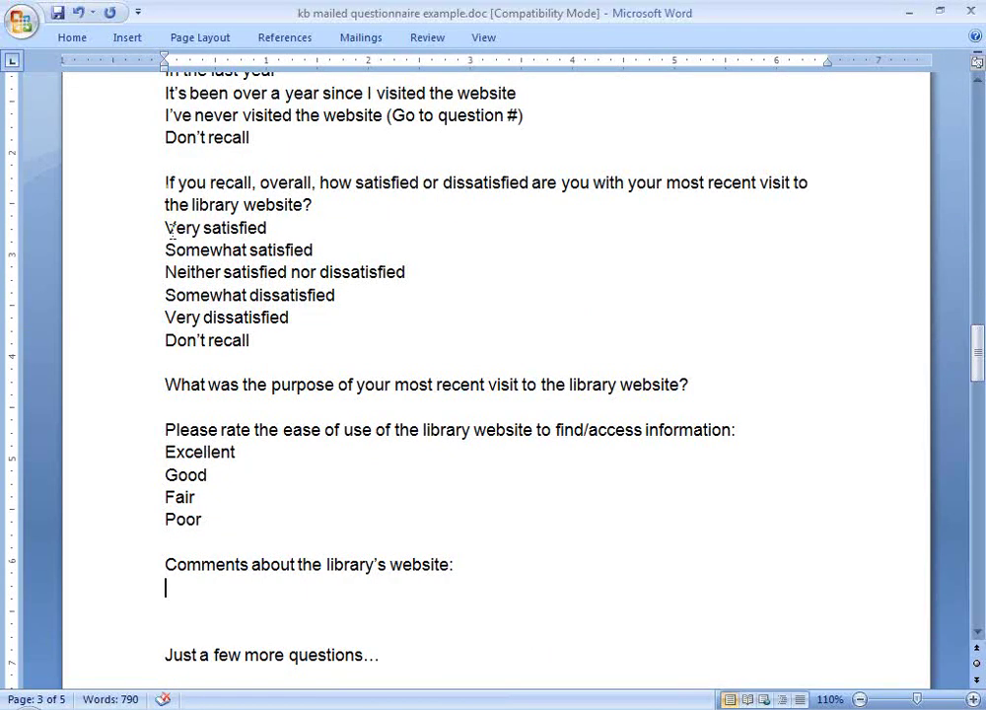
# Put outside borders around the three blank lines beneath the website comments label, leaving an empty line before "Just a few more questions…".
pyautogui.hotkey('shift', 'Down')
pyautogui.hotkey('shift', 'Down')
pyautogui.hotkey('shift', 'Down')
pyautogui.click(74, 38)
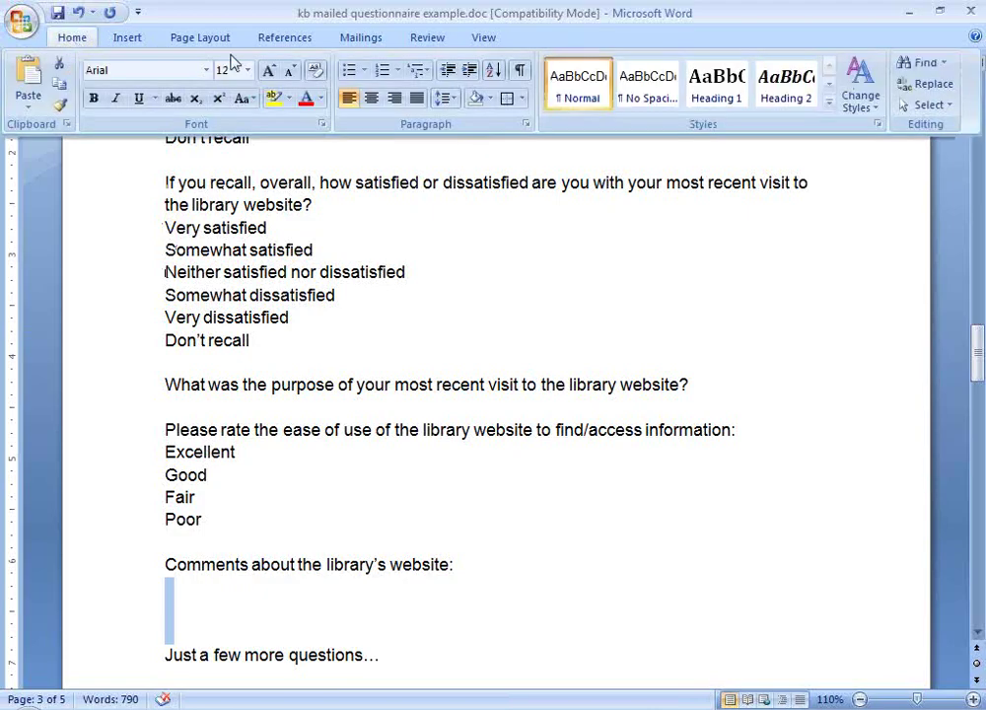
pyautogui.click(506, 98)
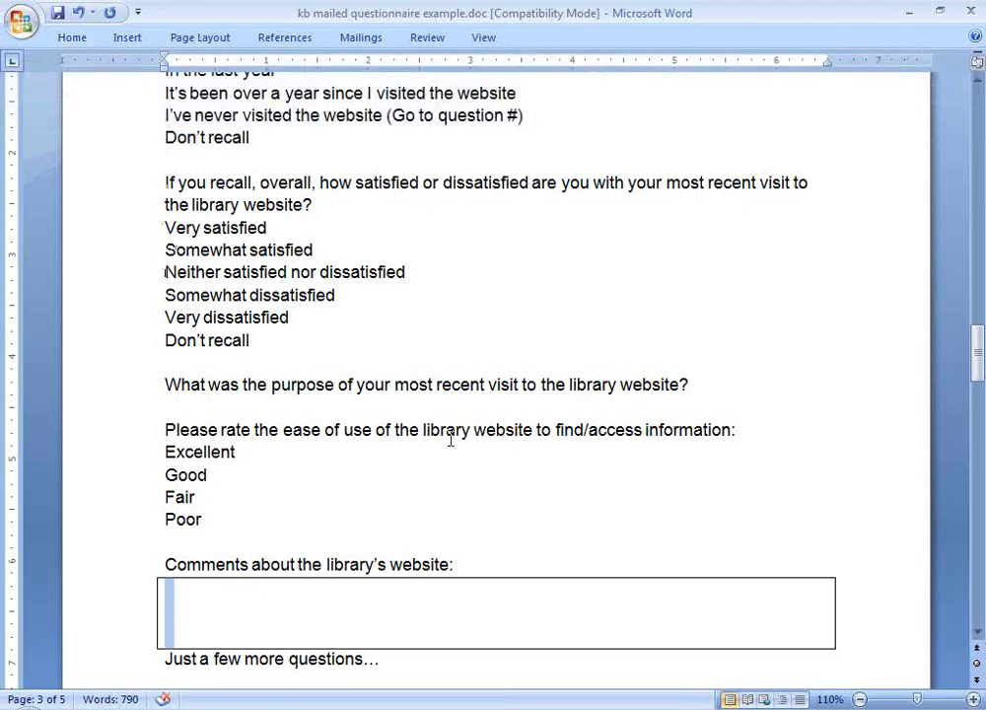
pyautogui.scroll(-2, 451, 440)
pyautogui.click(165, 503)
pyautogui.press('Return')
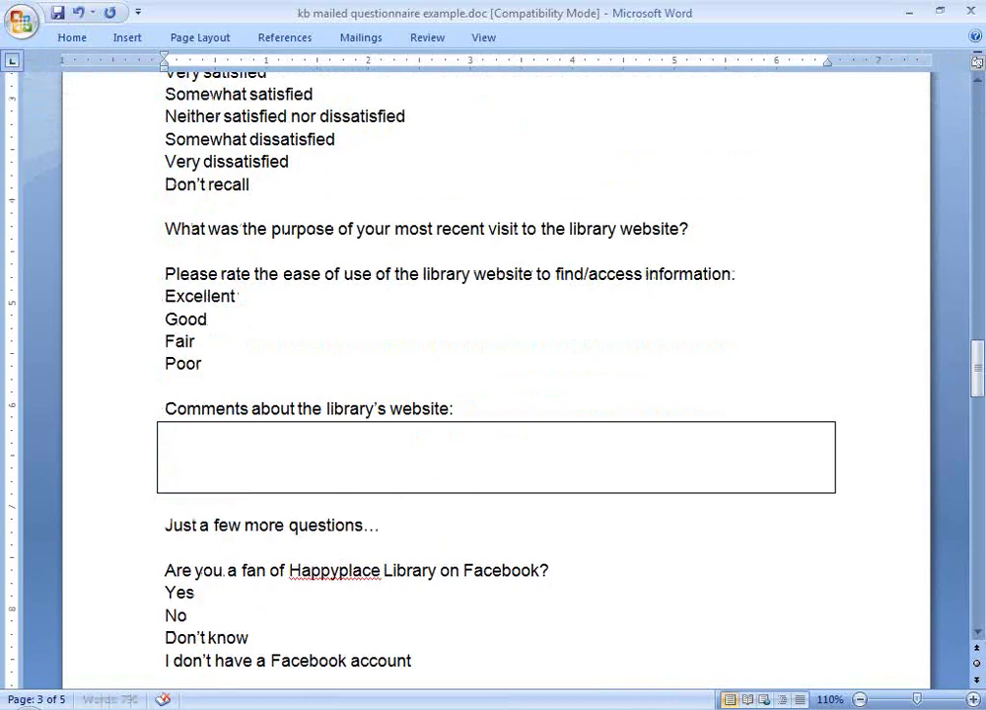
# Number the first question, "Overall, how satisfied or dissatisfied are you with the services…", as 1 and align its number with the page margin.
pyautogui.scroll(-2, 165, 505)
pyautogui.scroll(-5, 493, 394)
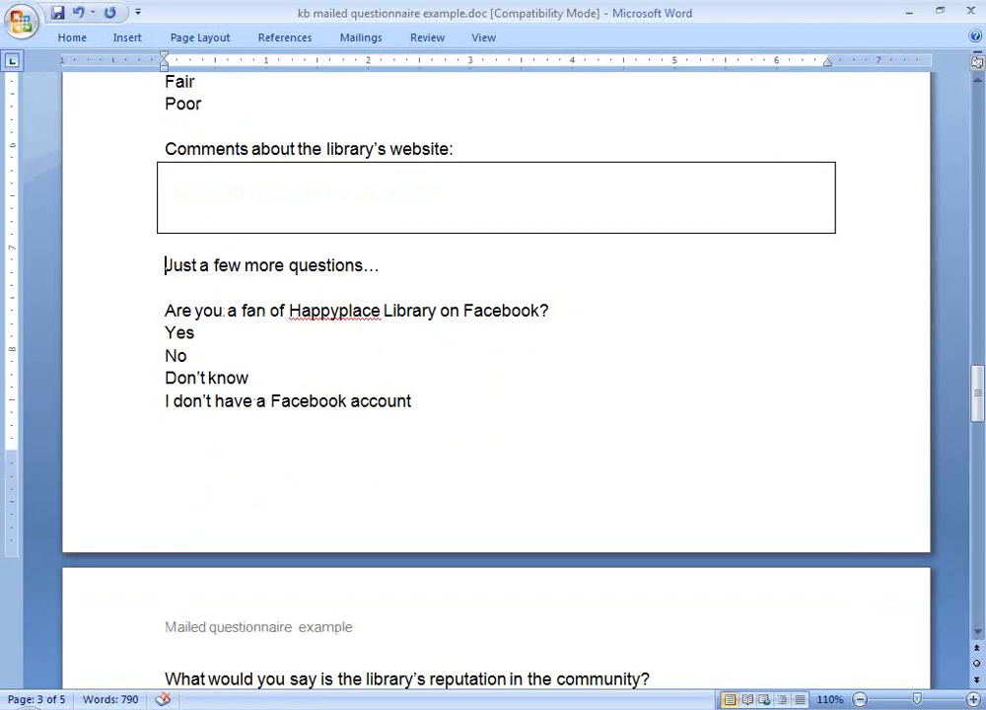
pyautogui.scroll(15, 159, 509)
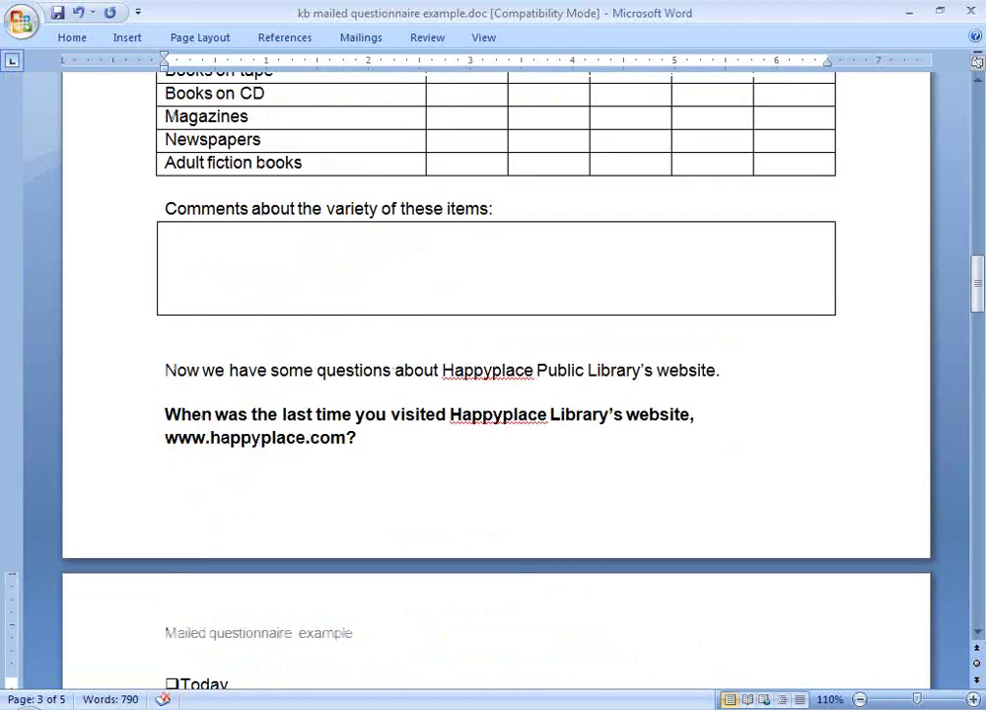
pyautogui.scroll(9, 163, 454)
pyautogui.hotkey('ctrl', 'Home')
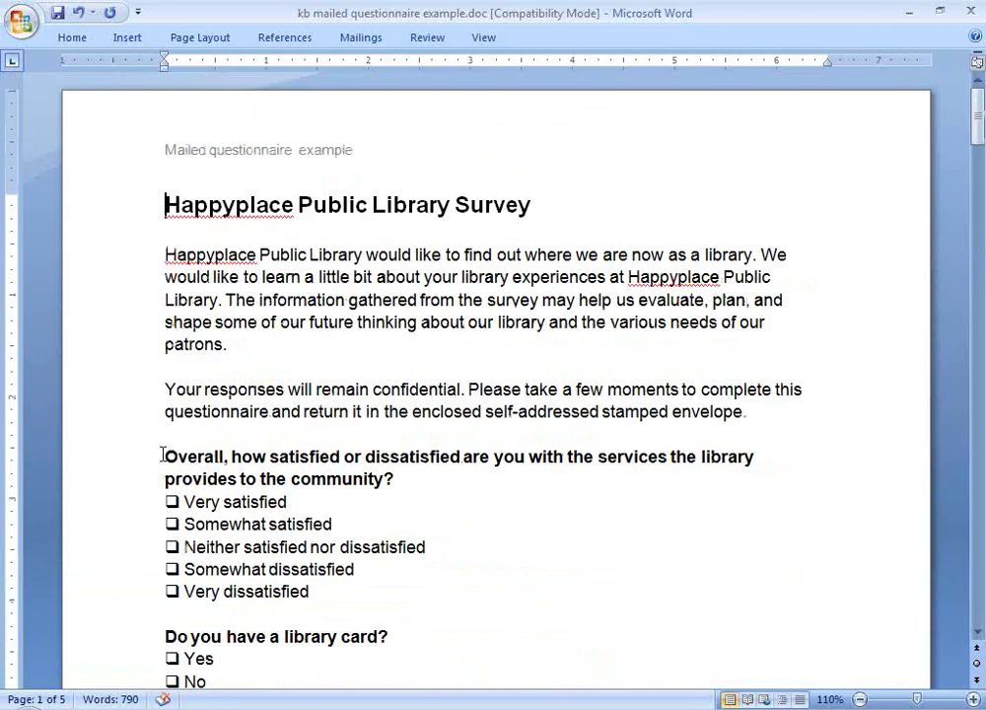
pyautogui.click(164, 455)
pyautogui.click(116, 41)
pyautogui.click(60, 38)
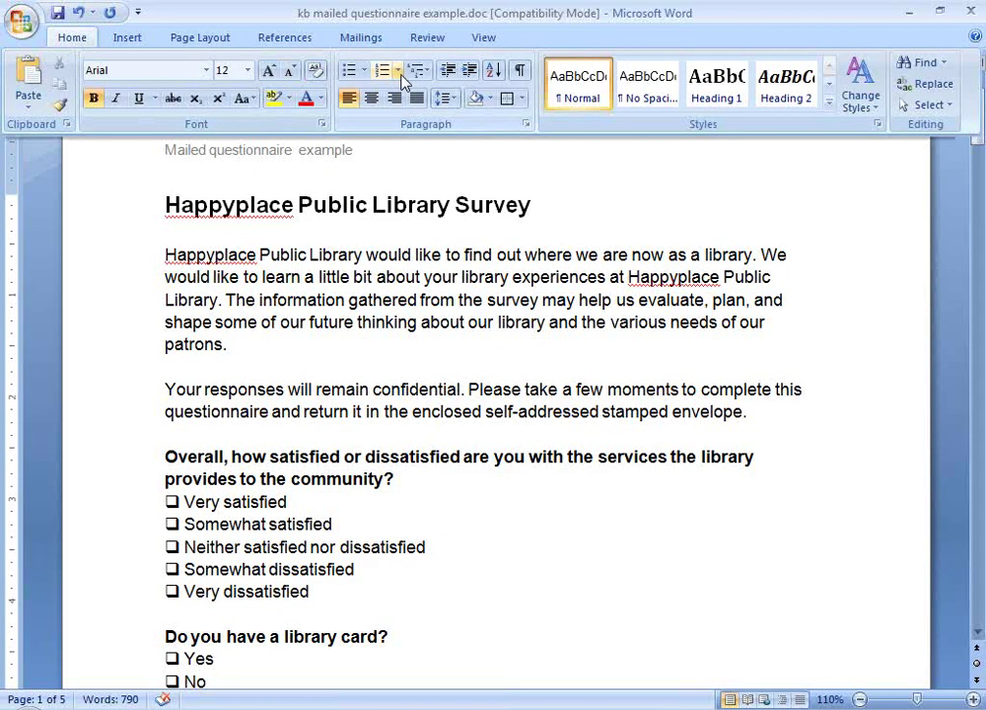
pyautogui.click(384, 71)
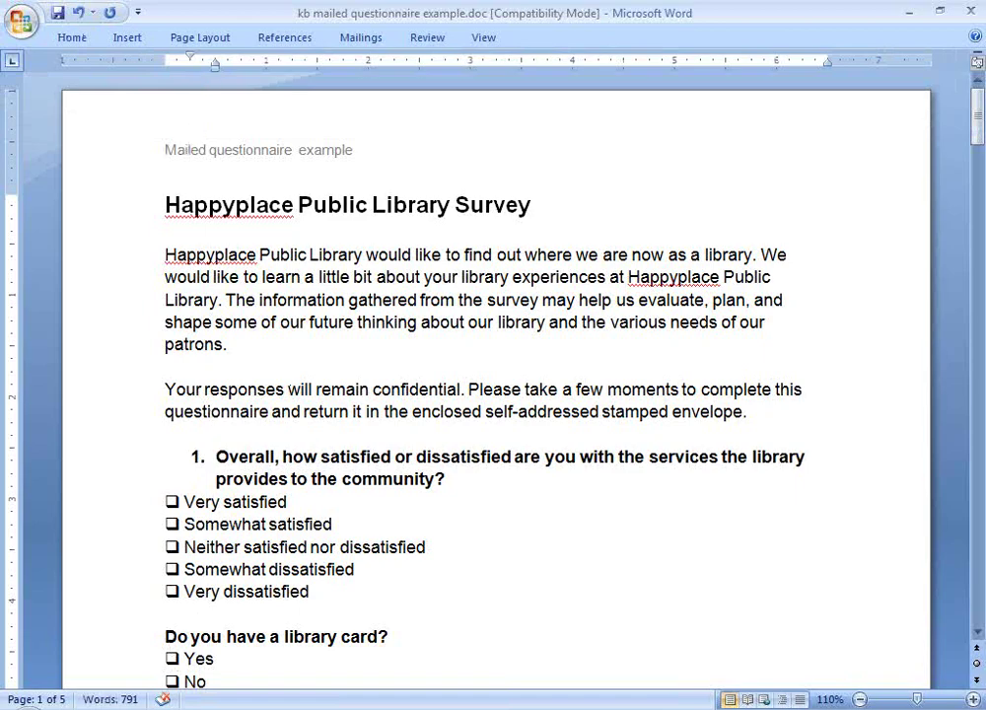
pyautogui.moveTo(216, 67)
pyautogui.mouseDown()
pyautogui.moveTo(218, 77)
pyautogui.moveTo(190, 71)
pyautogui.mouseUp()
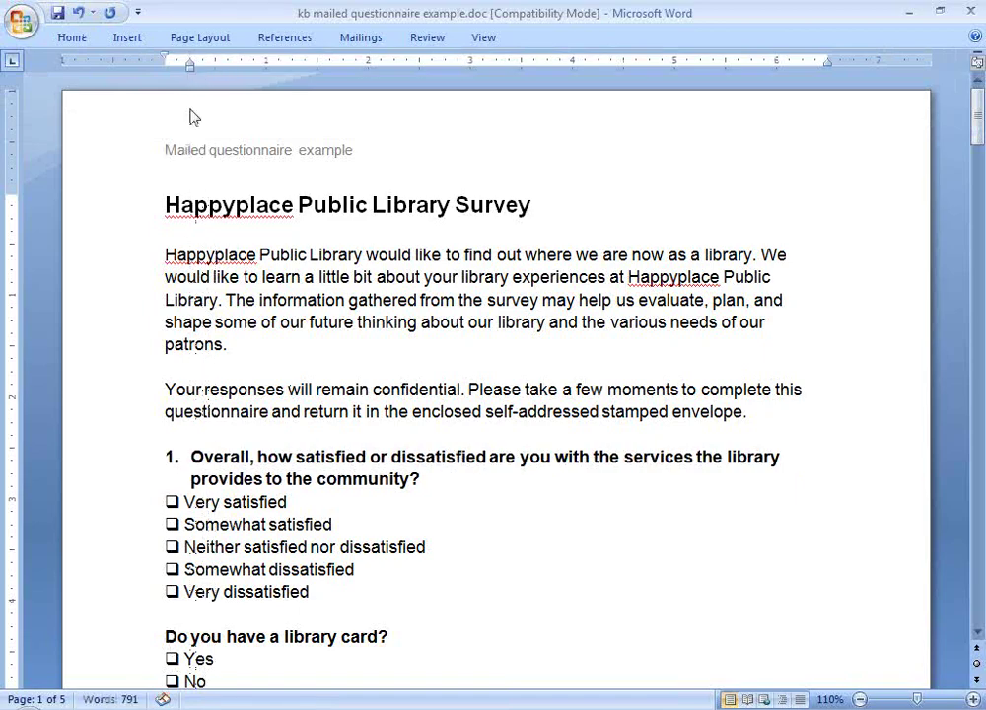
# Indent the five satisfaction answers under question 1 so their checkboxes line up with the question text.
pyautogui.click(165, 502)
pyautogui.press('Tab')
pyautogui.click(164, 524)
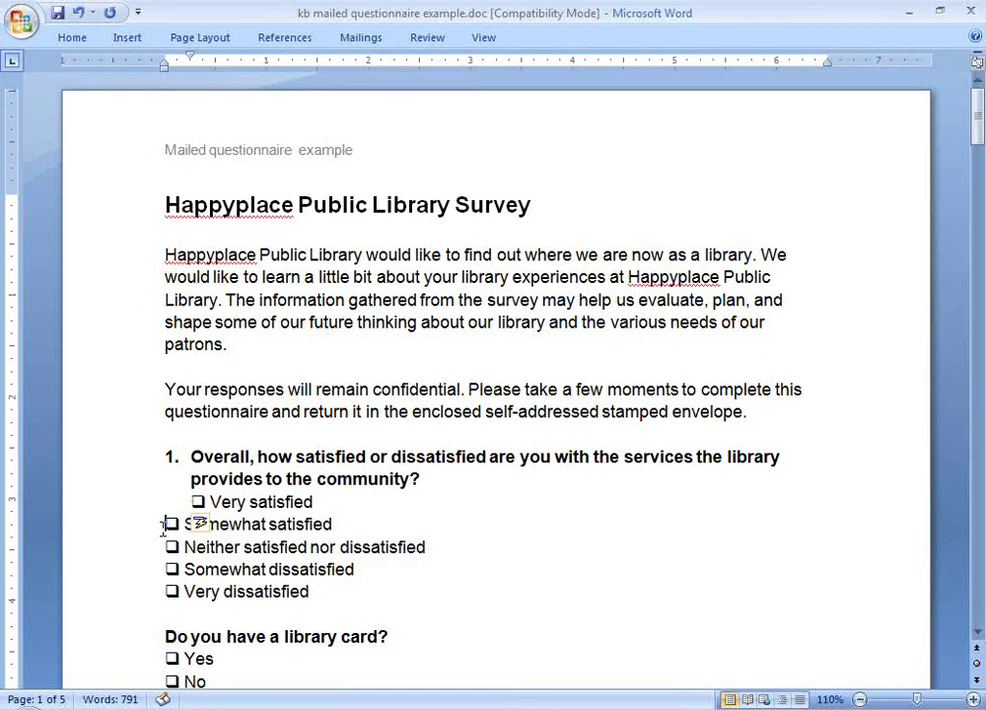
pyautogui.press('Tab')
pyautogui.click(168, 547)
pyautogui.press('Tab')
pyautogui.click(171, 569)
pyautogui.press('Tab')
pyautogui.click(168, 590)
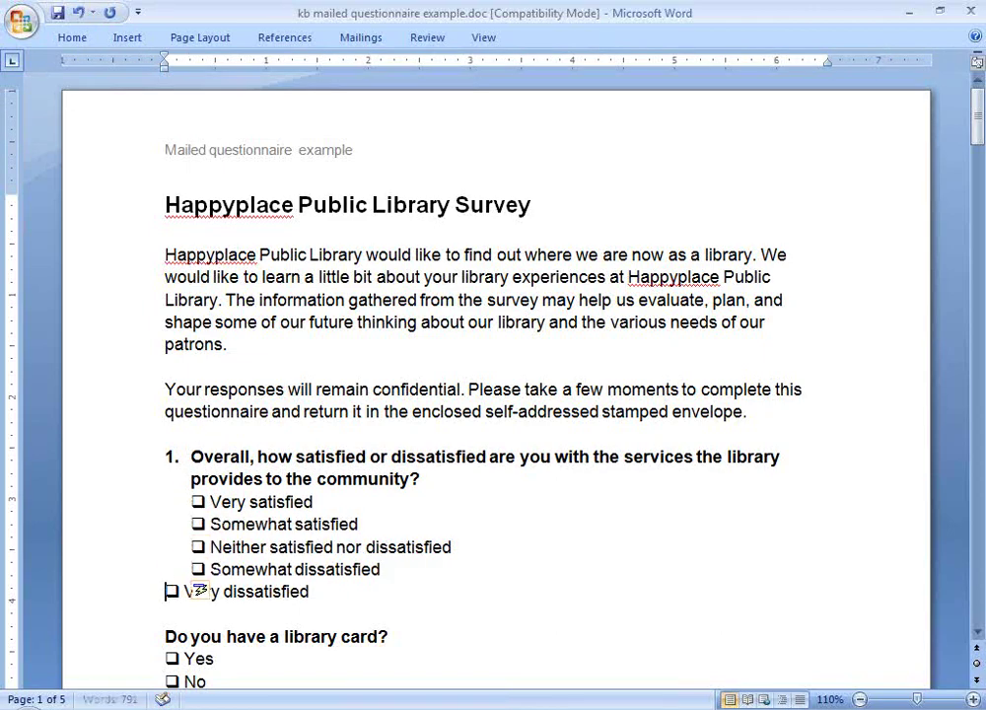
pyautogui.press('Tab')
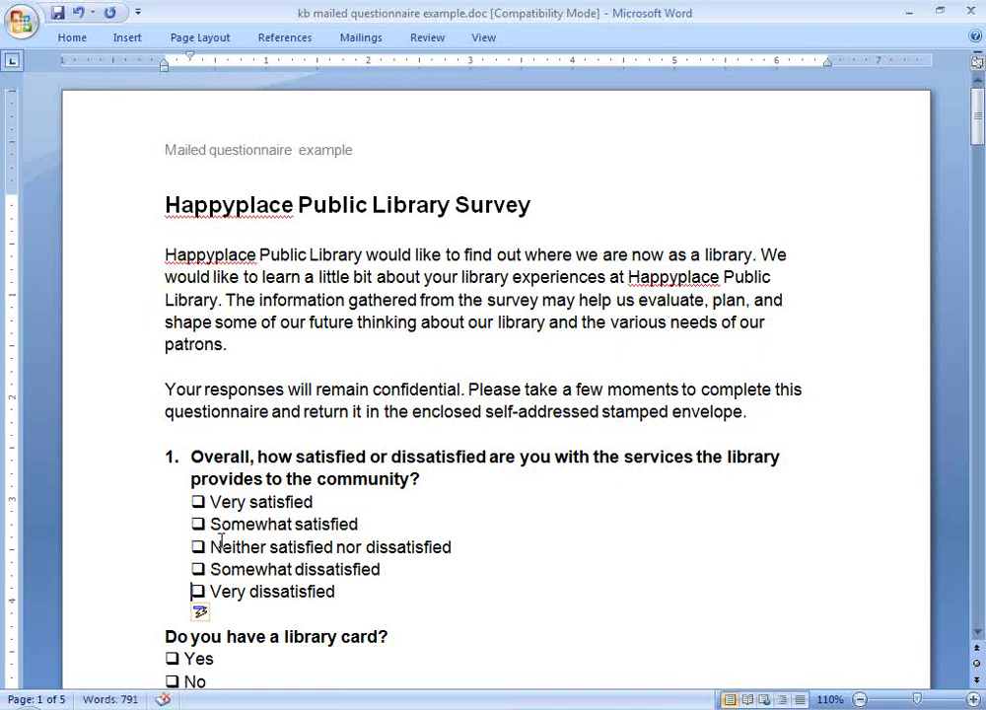
# Apply automatic numbering to the question "Do you have a library card?".
pyautogui.scroll(-2, 220, 540)
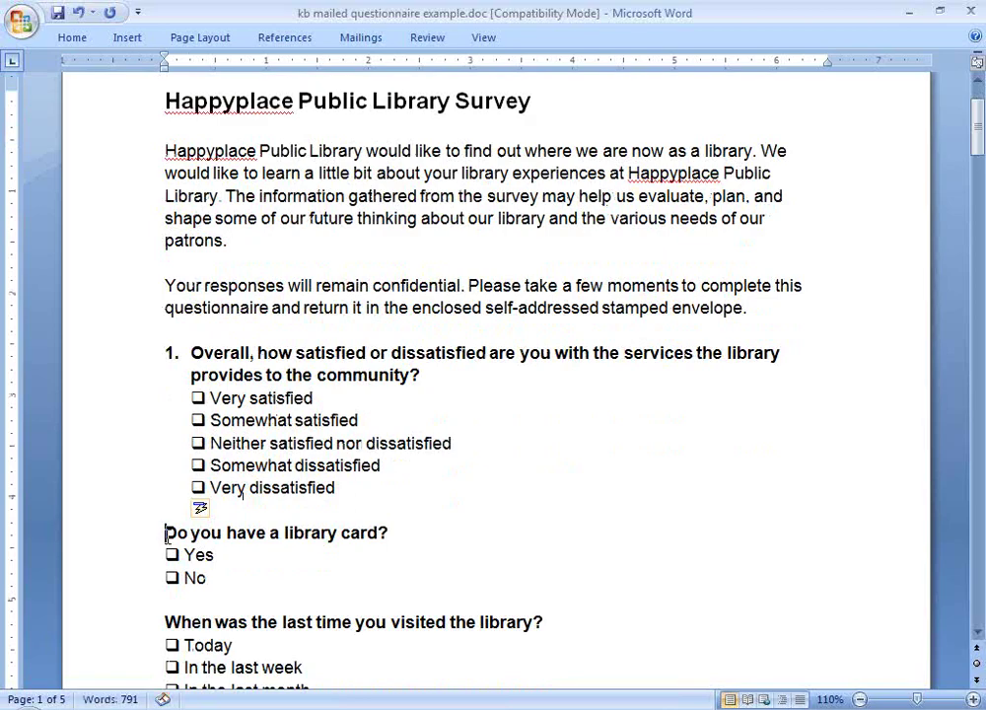
pyautogui.click(59, 31)
pyautogui.click(383, 70)
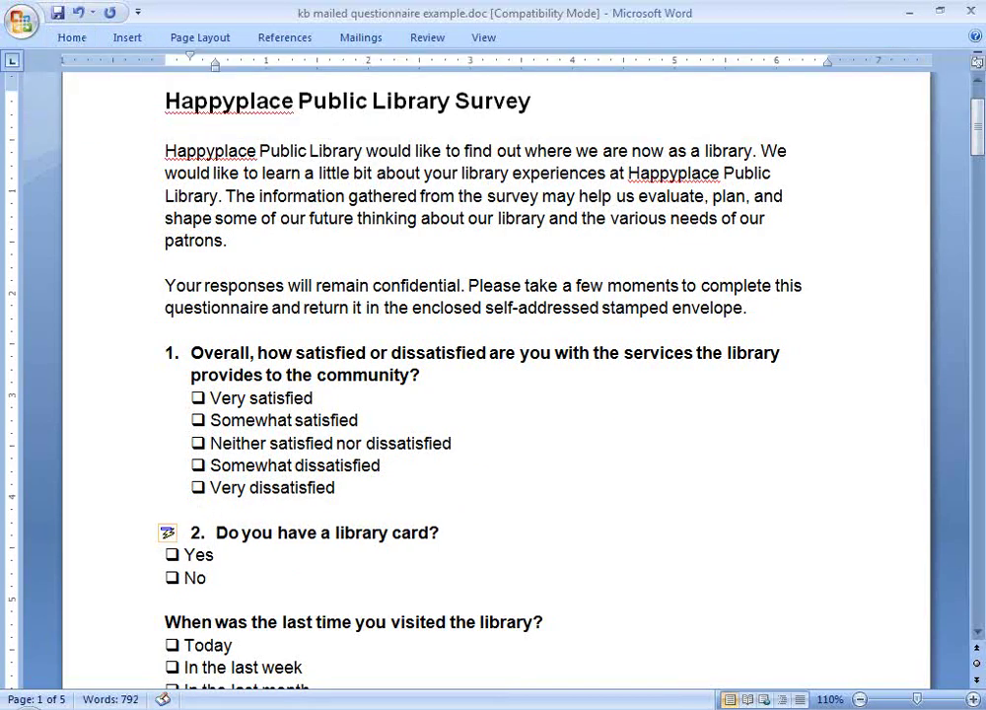
# Indent the Yes and No answers under "Do you have a library card?" to match the answers of question 1.
pyautogui.click(169, 554)
pyautogui.press('Tab')
pyautogui.click(170, 578)
pyautogui.press('Tab')
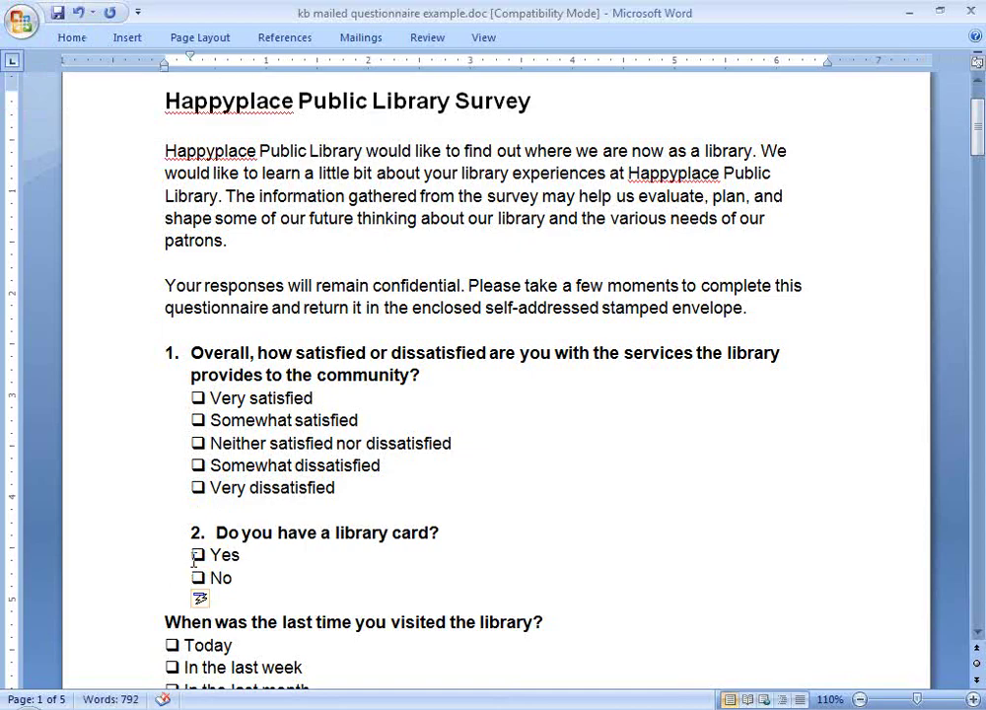
# Remove the numbering and indent from the library card question.
pyautogui.click(186, 537)
pyautogui.press('BackSpace')
pyautogui.press('BackSpace')
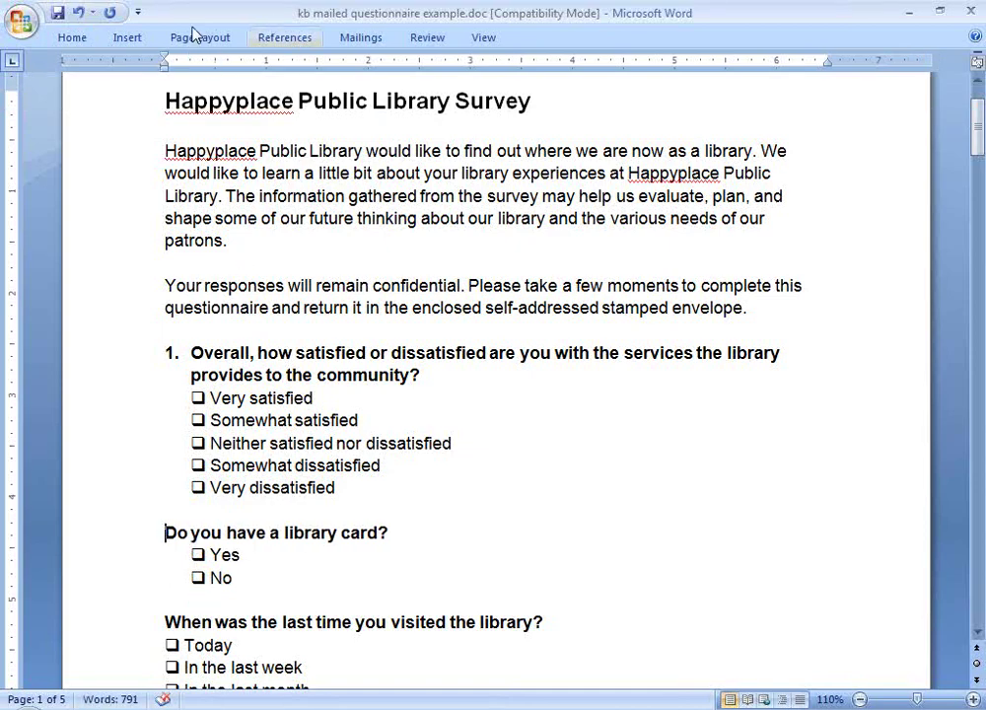
# Number the library card question as 2 and align its number and text with question 1.
pyautogui.click(75, 39)
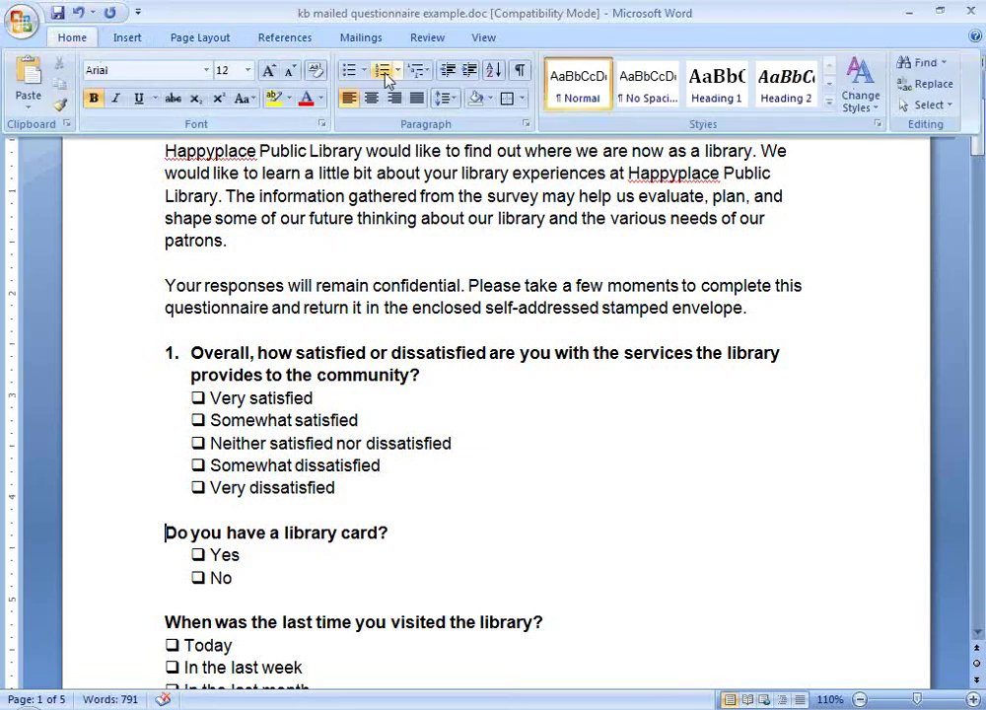
pyautogui.click(386, 72)
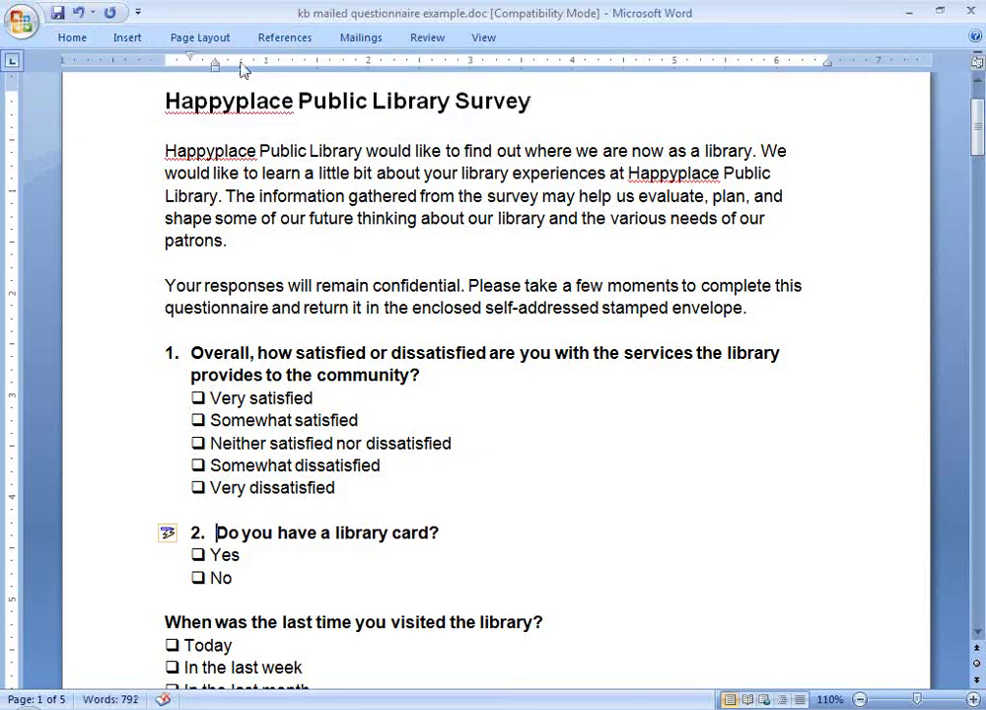
pyautogui.moveTo(188, 65)
pyautogui.mouseDown()
pyautogui.moveTo(210, 73)
pyautogui.moveTo(188, 73)
pyautogui.mouseUp()
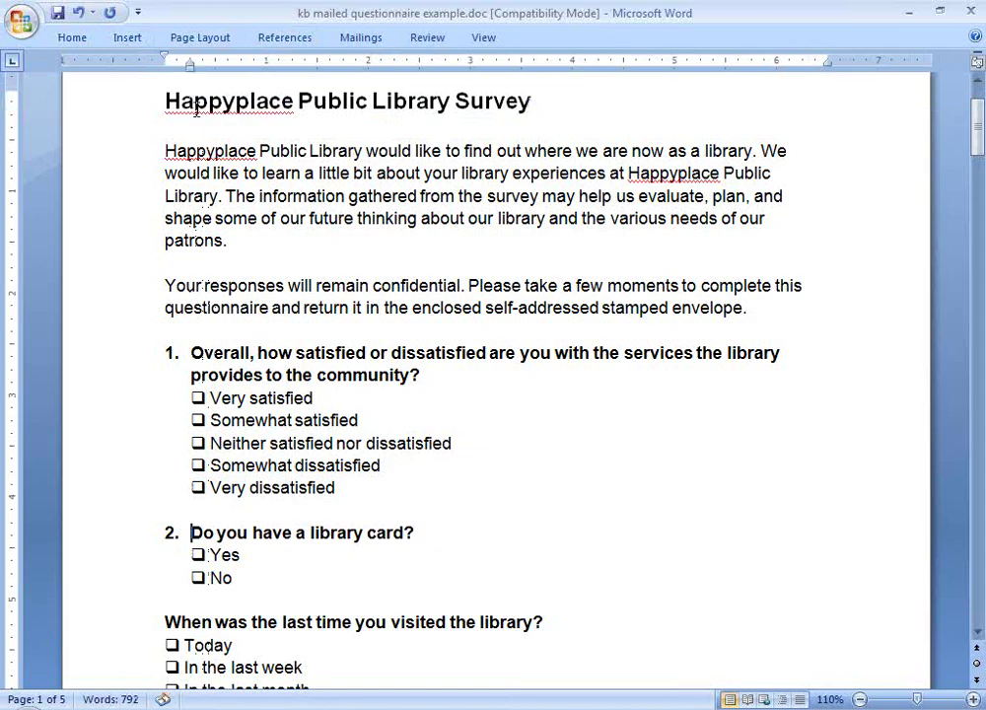
# Insert a page break before "Now we have some questions about Happyplace Public Library's website.".
pyautogui.click(272, 563)
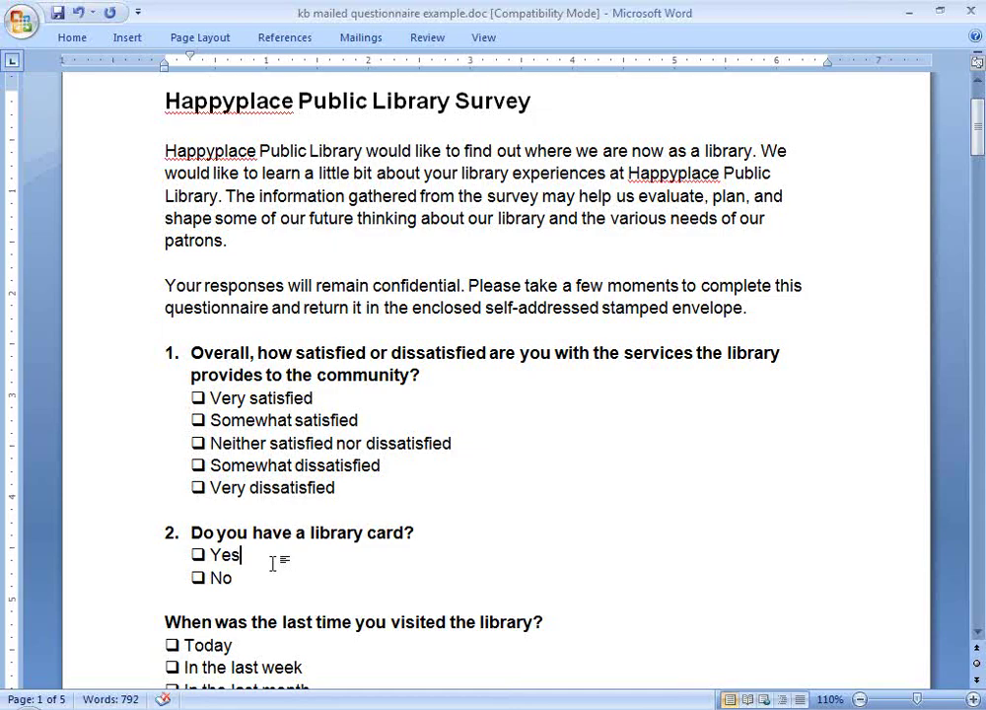
pyautogui.scroll(-9, 273, 563)
pyautogui.click(307, 496)
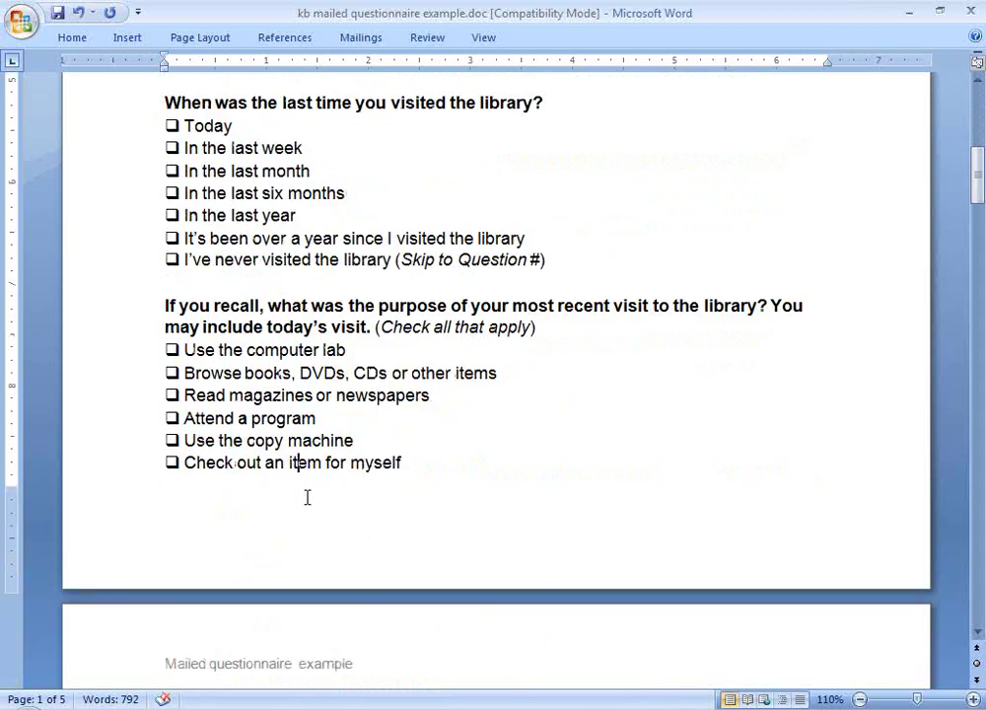
pyautogui.scroll(-10, 420, 614)
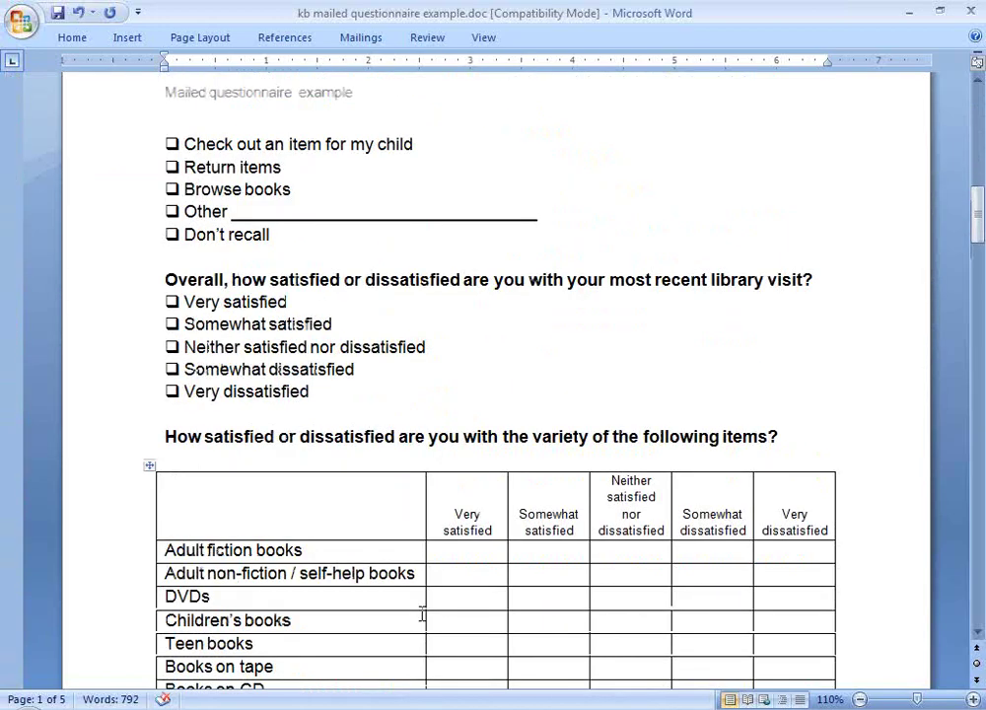
pyautogui.scroll(-8, 422, 615)
pyautogui.click(210, 485)
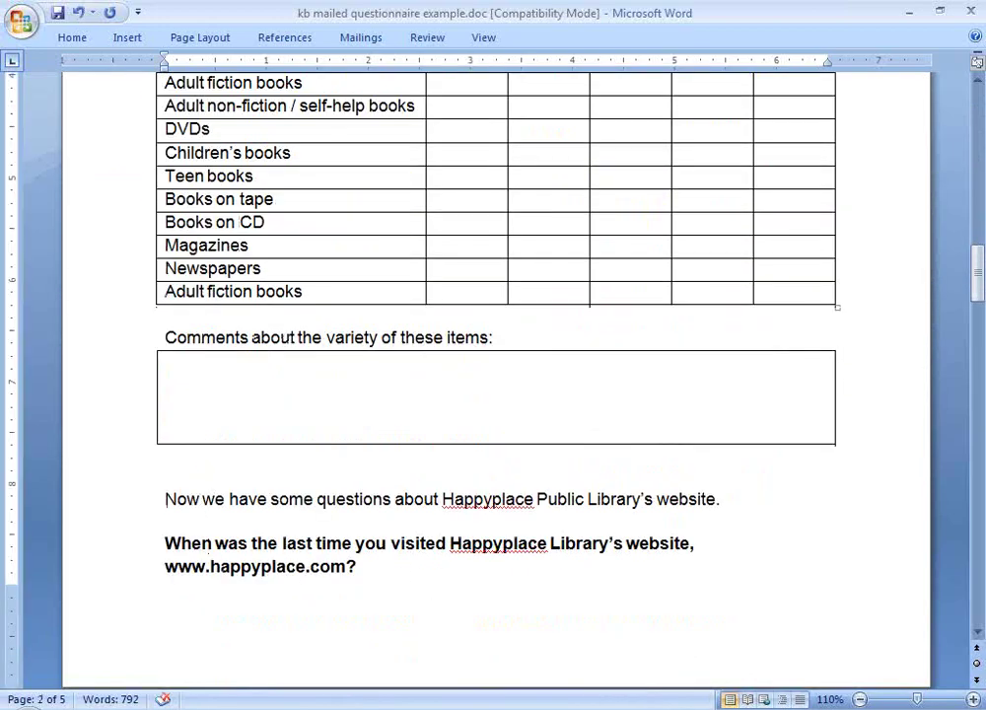
pyautogui.hotkey('ctrl', 'Return')
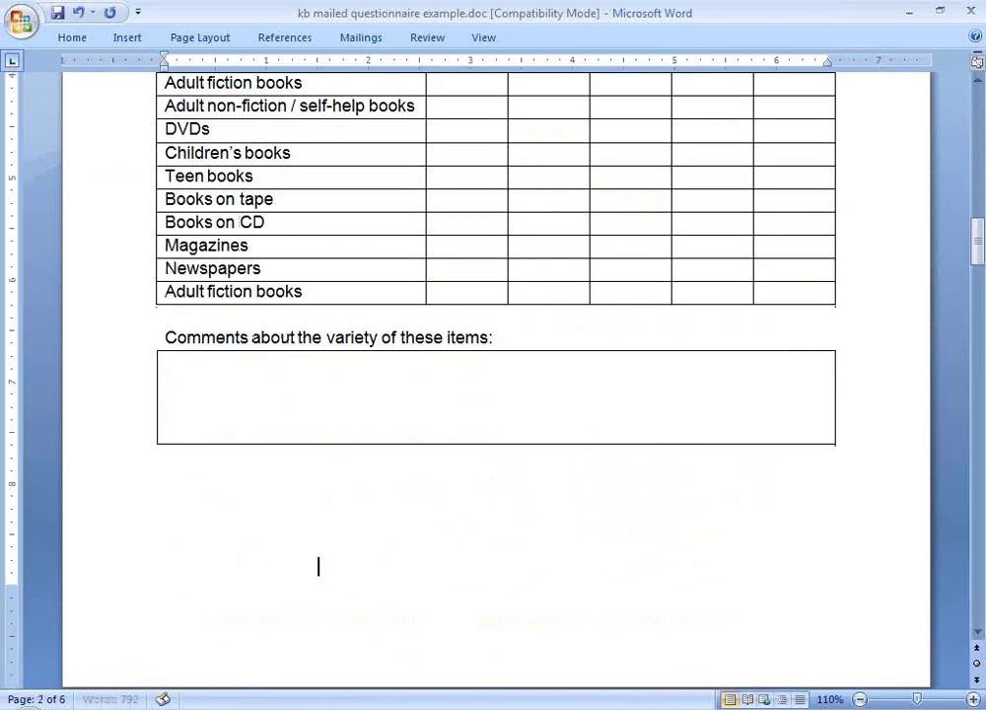
# Add an italic, right-aligned "(OVER)" note below the comments box about the variety of items on page 2.
pyautogui.doubleClick(572, 566)
pyautogui.write('(OVER)')
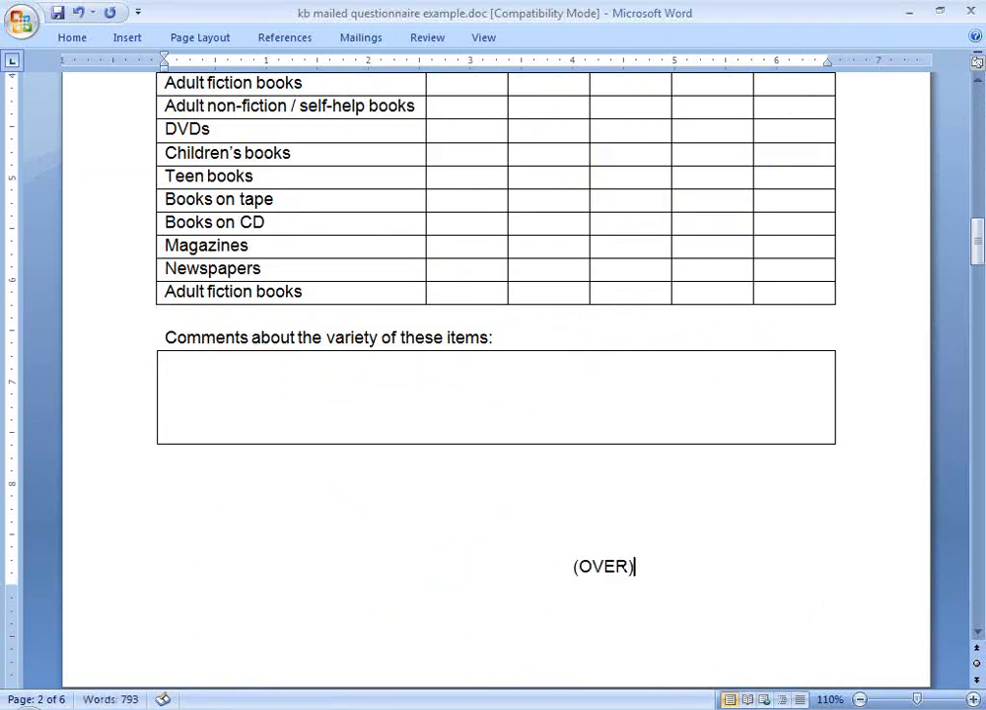
pyautogui.moveTo(572, 569); pyautogui.dragTo(644, 568)
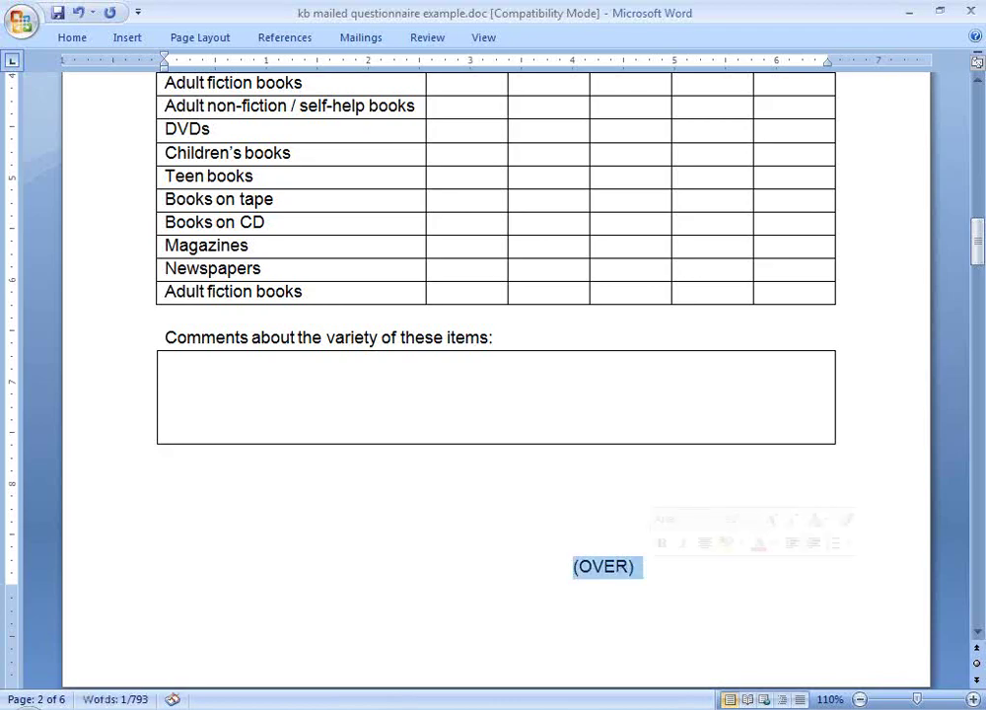
pyautogui.hotkey('ctrl', 'i')
pyautogui.click(67, 40)
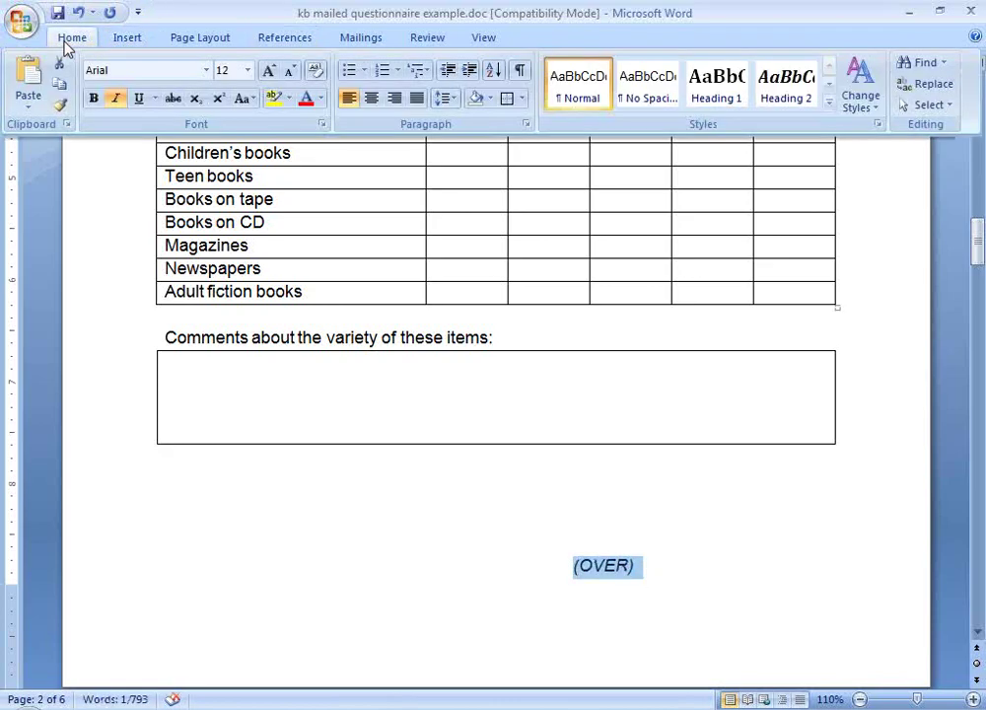
pyautogui.click(393, 98)
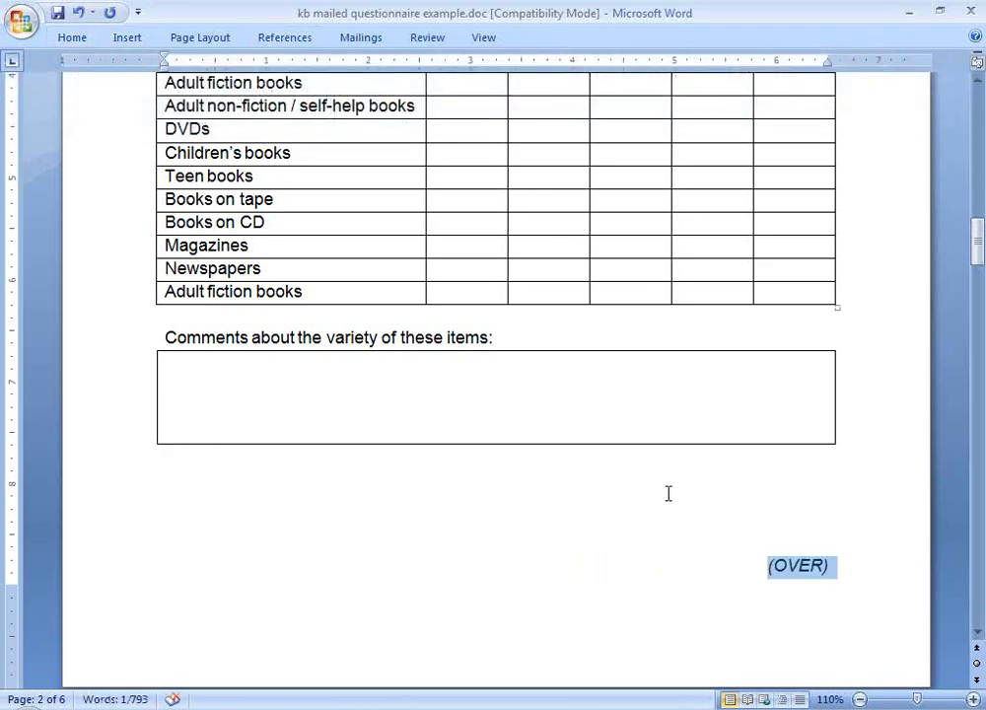
pyautogui.click(834, 565)
pyautogui.scroll(-1, 829, 586)
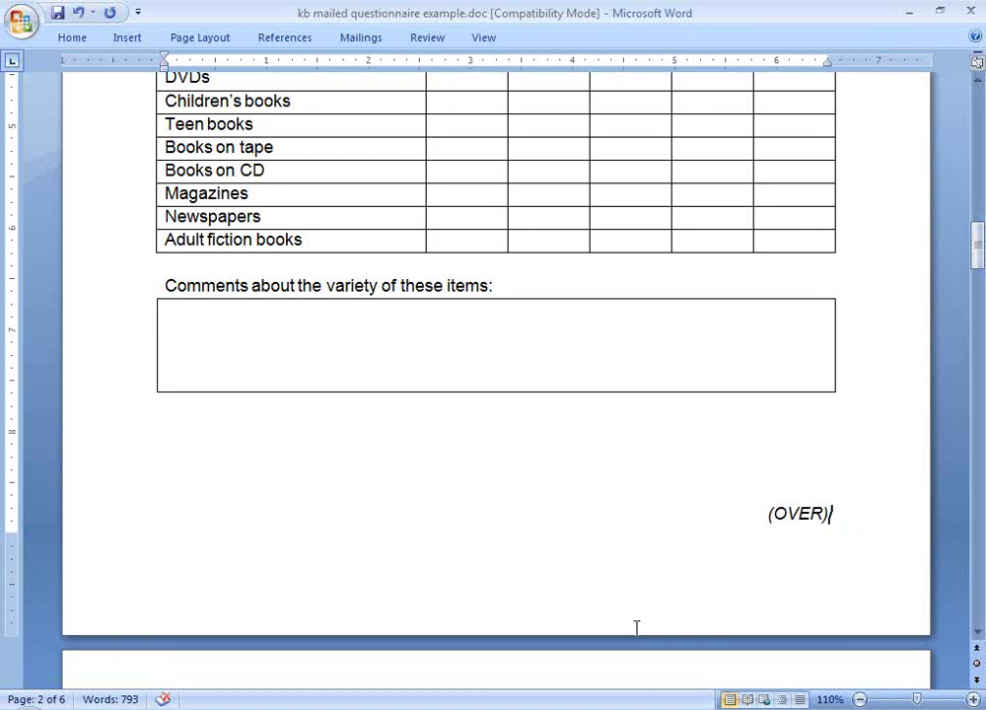
# Switch to the telephone questionnaire document and examine its spoken introduction, interviewer instructions and first question.
pyautogui.click(372, 709)
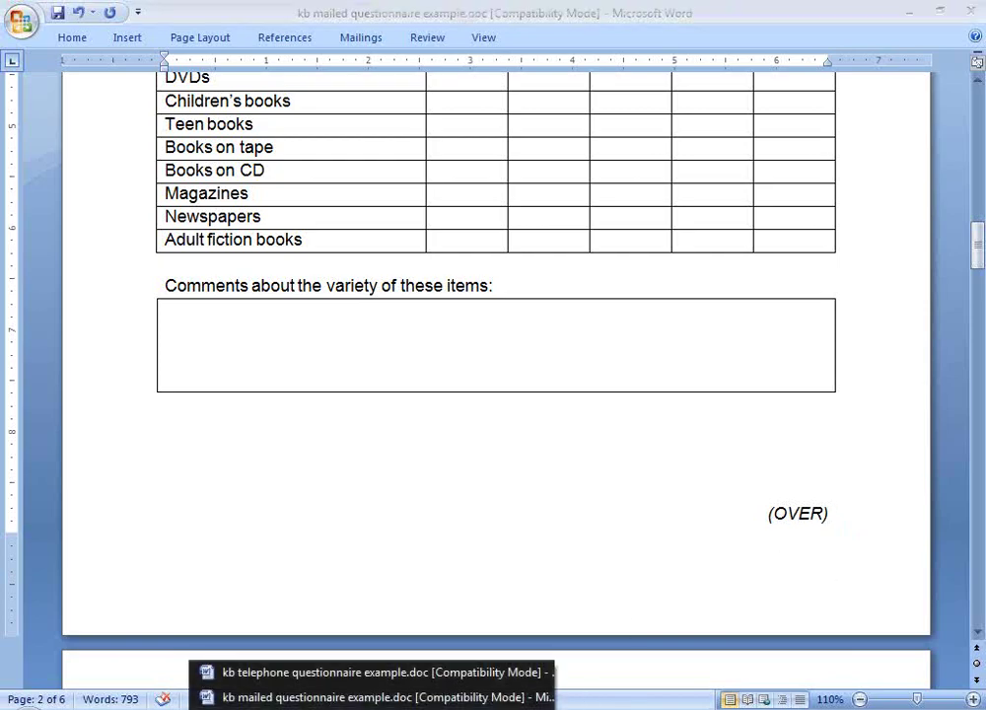
pyautogui.click(264, 673)
pyautogui.click(402, 547)
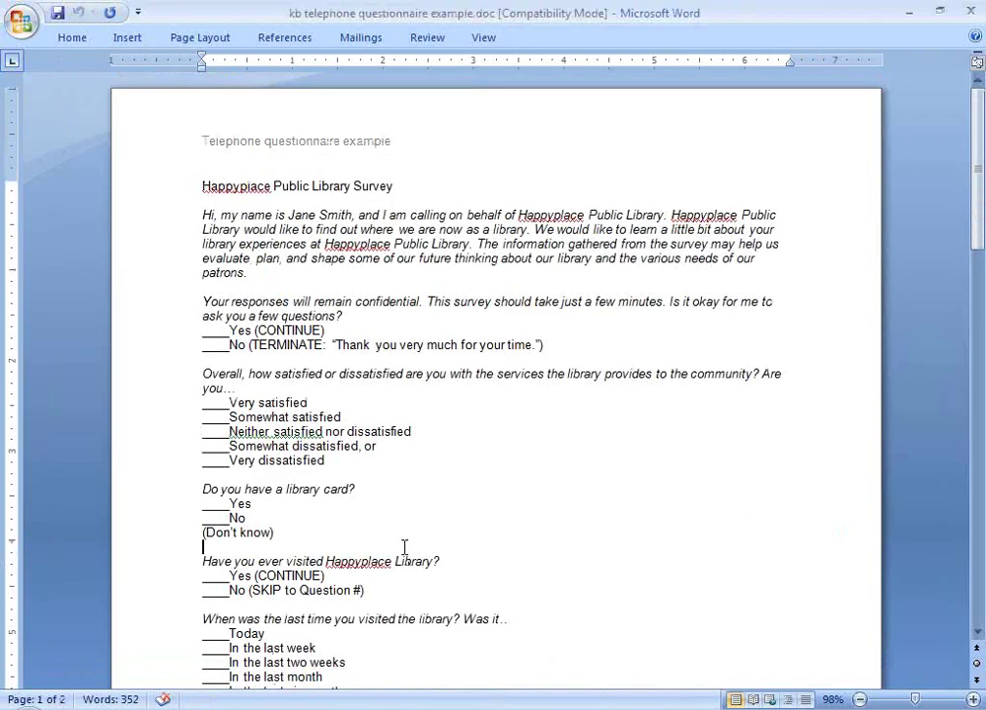
pyautogui.click(201, 215)
pyautogui.doubleClick(271, 330)
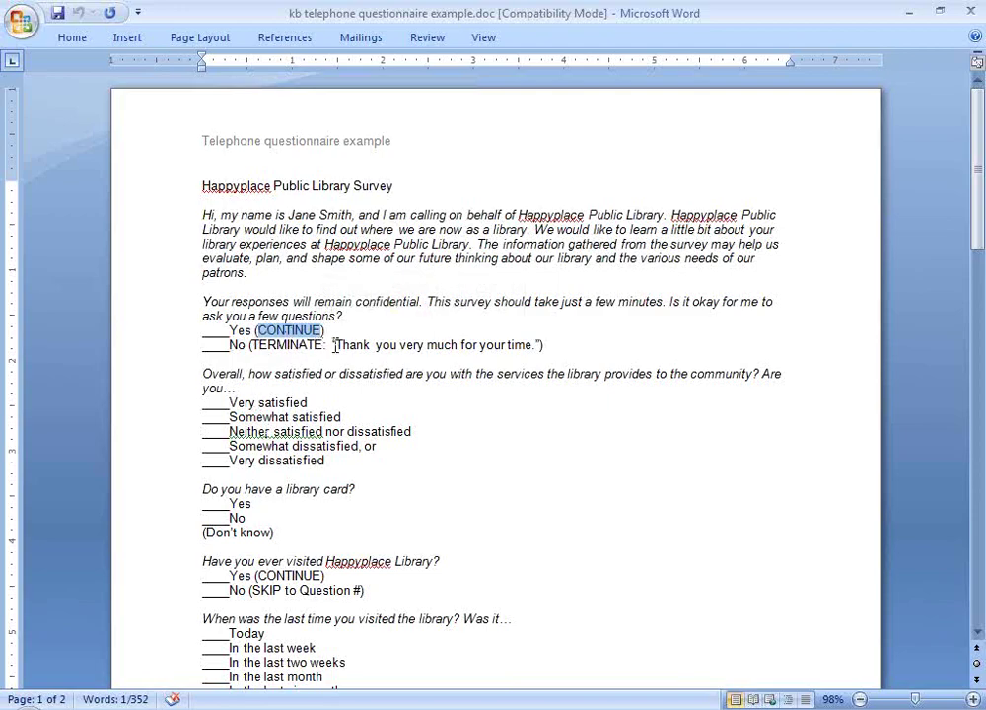
pyautogui.click(200, 375)
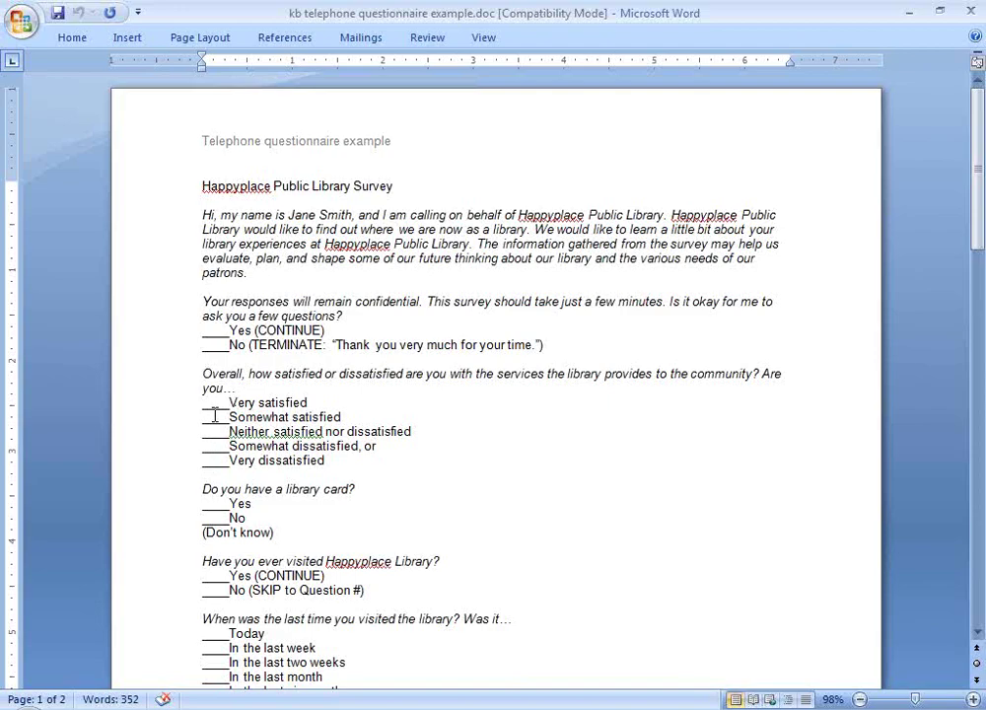
# Add a four-underscore answer blank before "(Don't know)" under the library card question.
pyautogui.click(240, 532)
pyautogui.click(202, 532)
pyautogui.write('____')
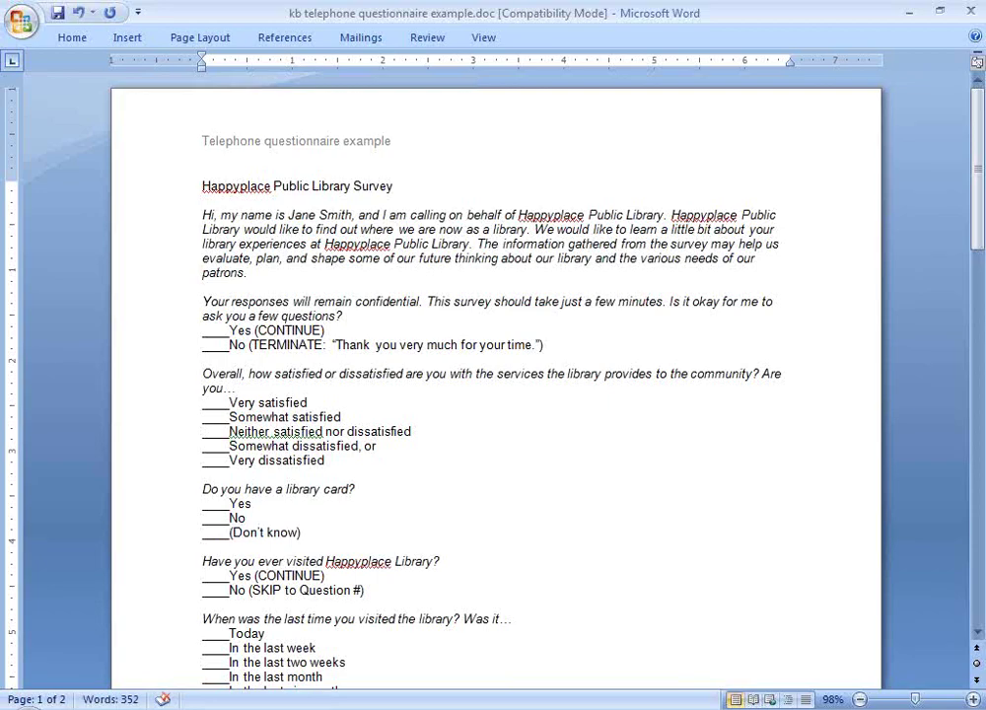
# Add a four-underscore answer blank before "(Don't recall)" at the end of the visit reasons list.
pyautogui.scroll(-1, 492, 395)
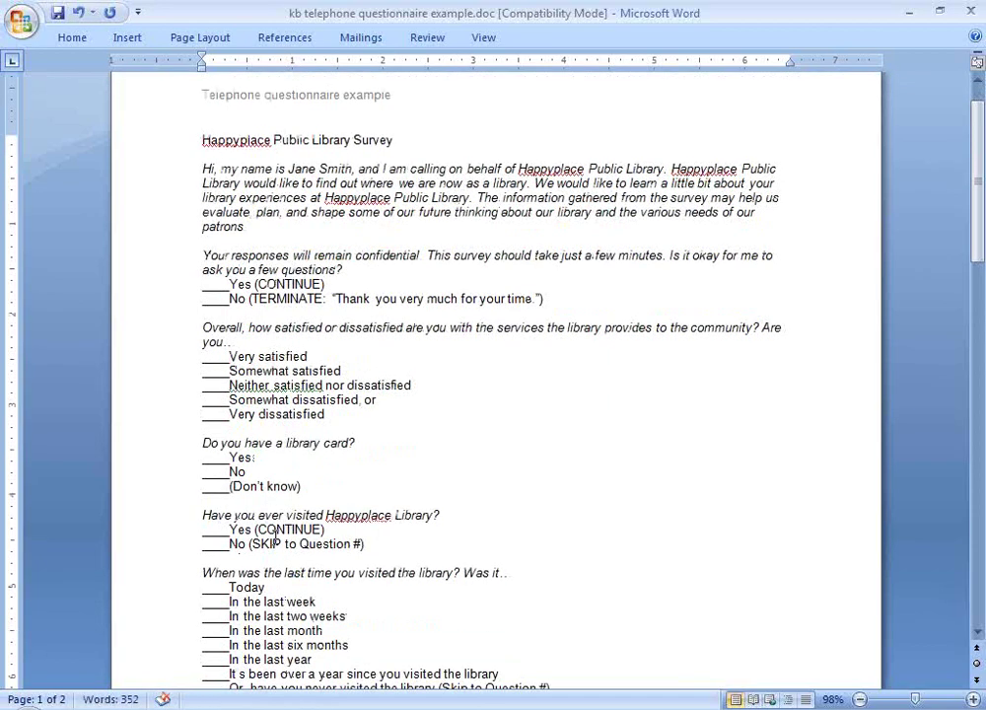
pyautogui.scroll(-1, 276, 540)
pyautogui.click(273, 497)
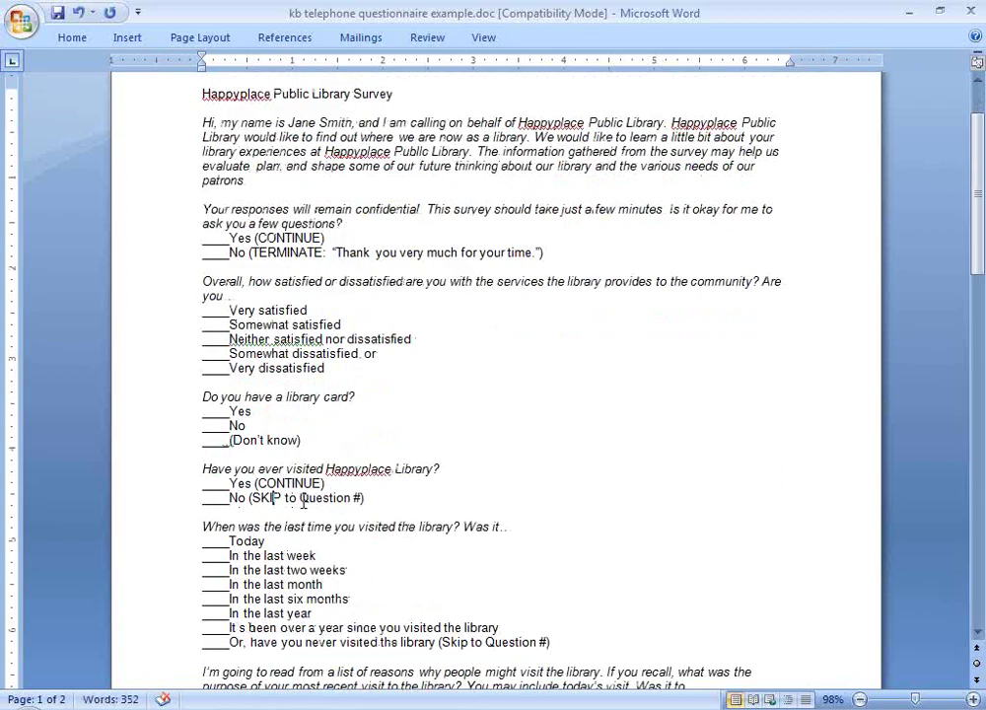
pyautogui.scroll(-2, 303, 500)
pyautogui.scroll(-3, 303, 500)
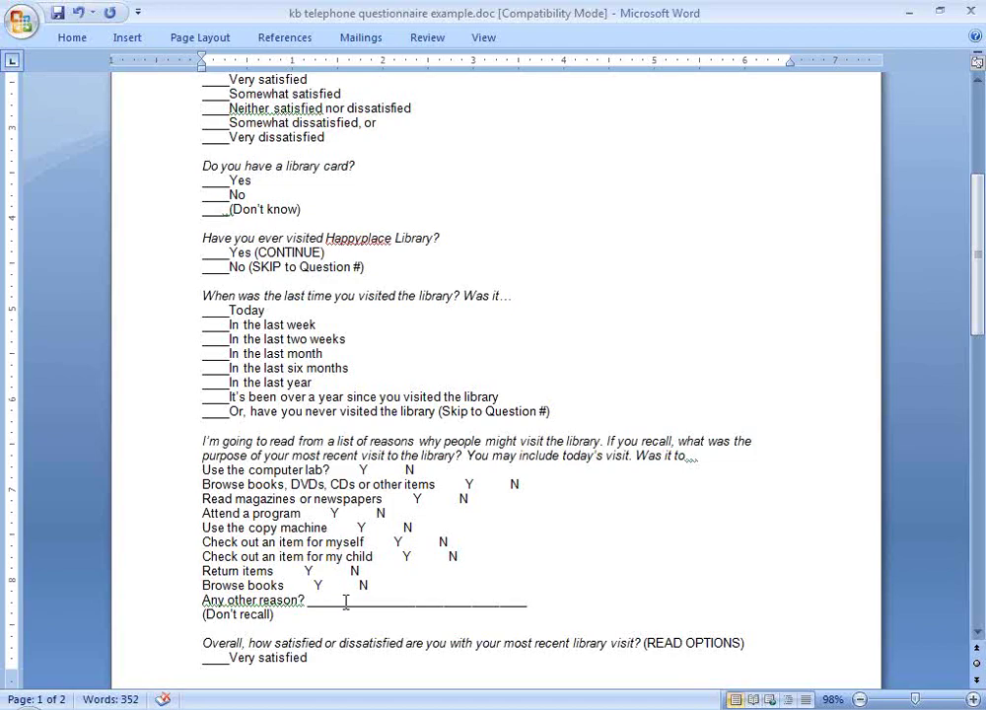
pyautogui.click(272, 613)
pyautogui.press('Home')
pyautogui.write('____')
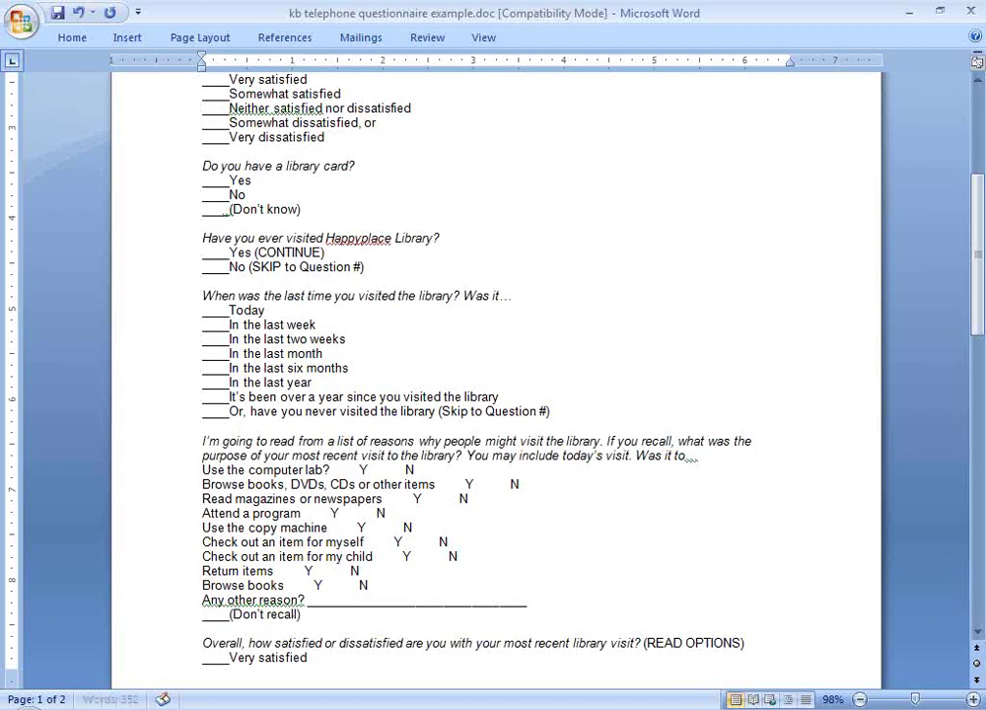
# Check the end of the telephone questionnaire, then save and close it.
pyautogui.scroll(-1, 245, 616)
pyautogui.scroll(-10, 322, 603)
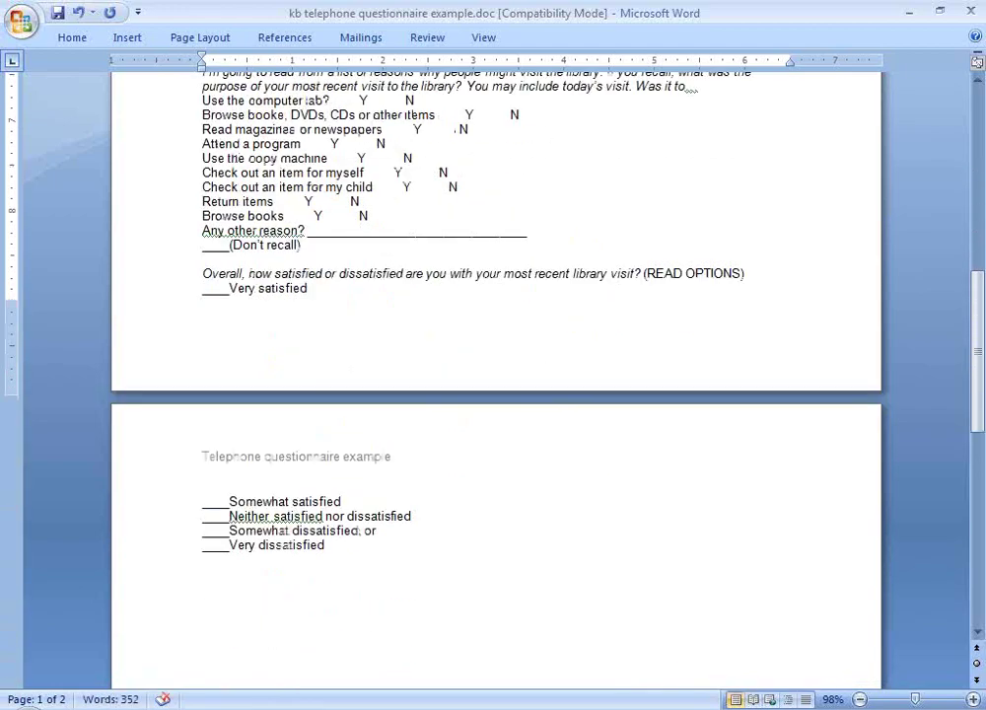
pyautogui.click(323, 603)
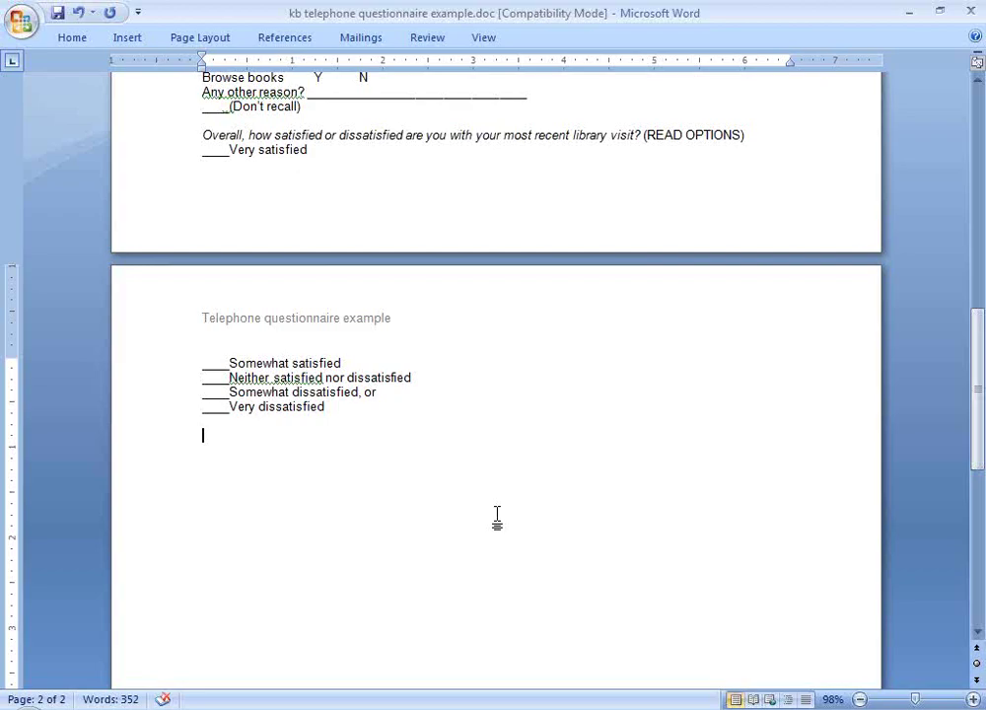
pyautogui.hotkey('ctrl', 's')
pyautogui.click(970, 12)
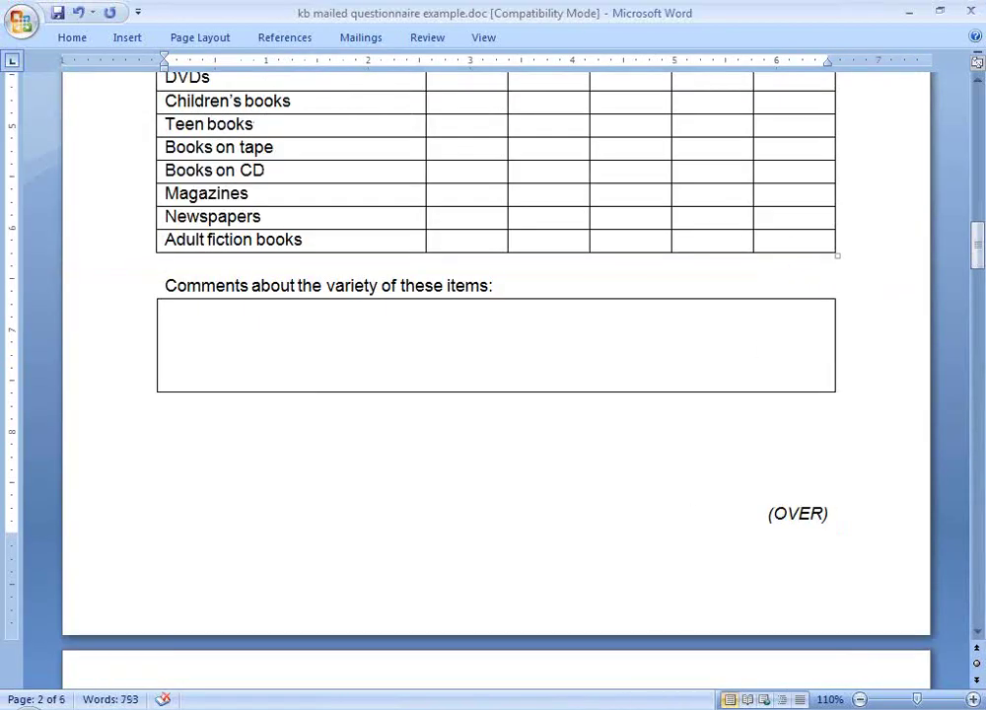
# Switch to the survey presentation in PowerPoint and start the slide show from the Paper-and-pencil slide.
pyautogui.click(453, 701)
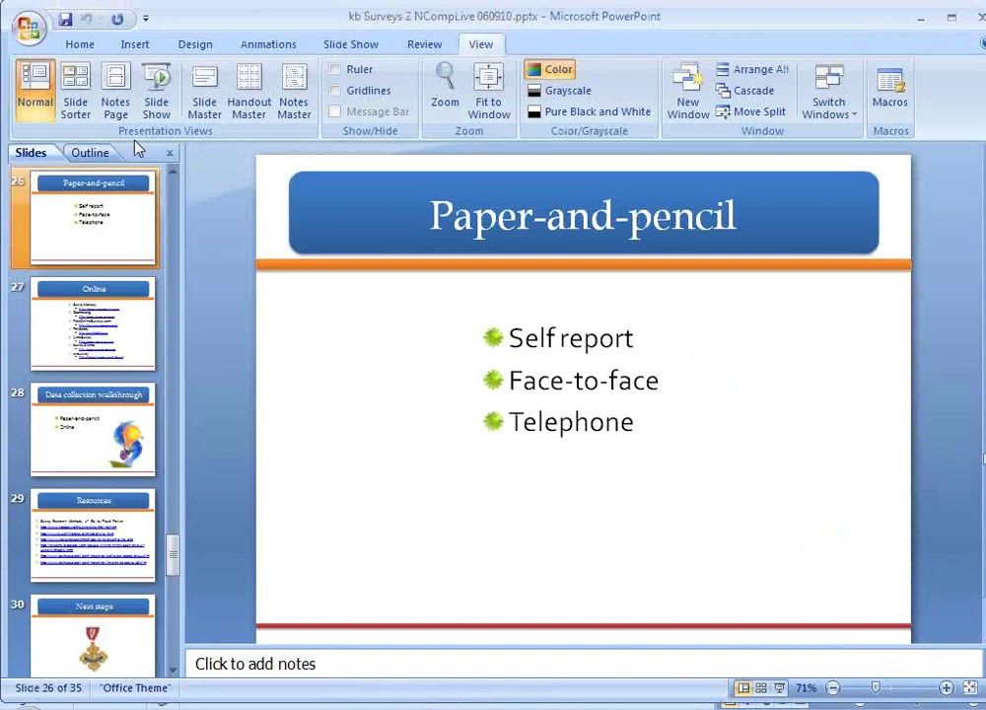
pyautogui.click(353, 44)
pyautogui.click(104, 77)
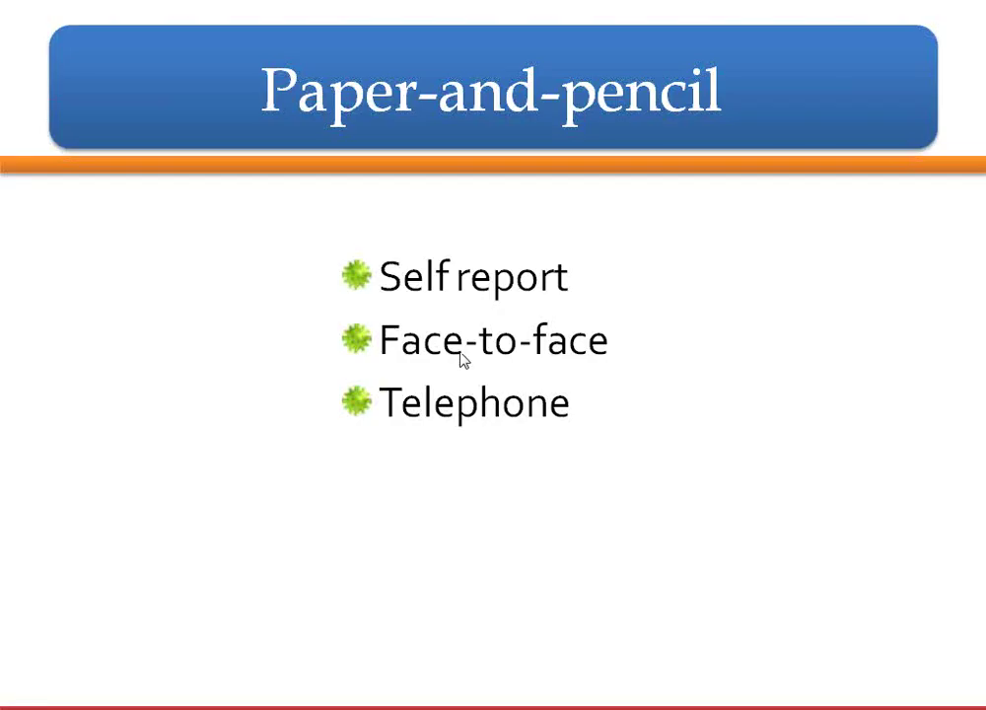
# Advance the slide show to the Resources slide, go back to Data collection walkthrough, and end the show.
pyautogui.press('Right')
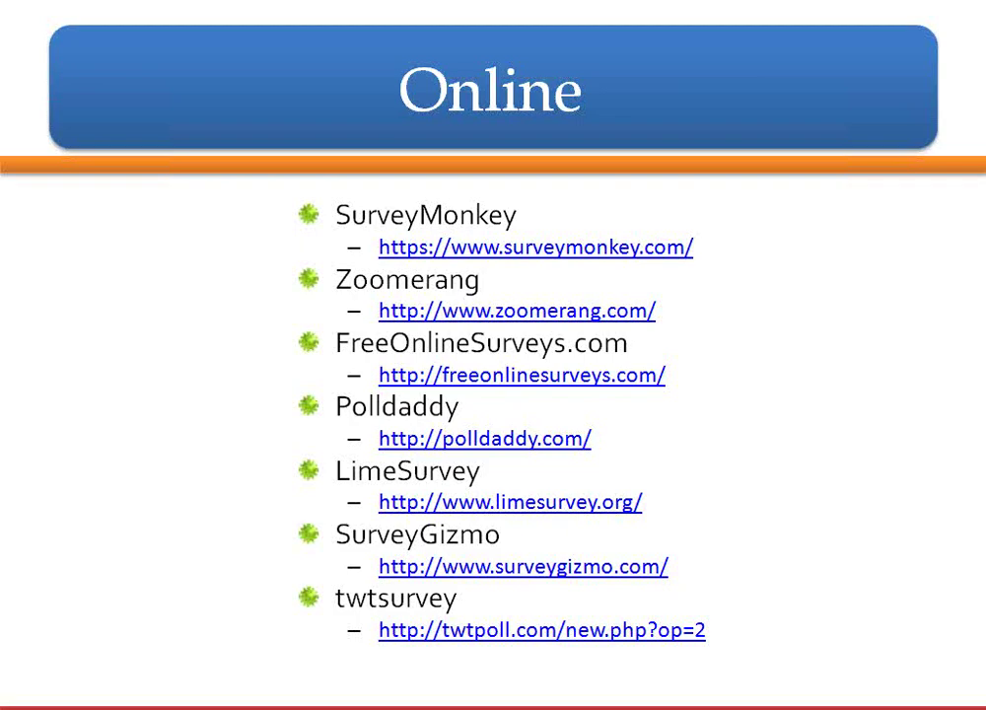
pyautogui.press('Right')
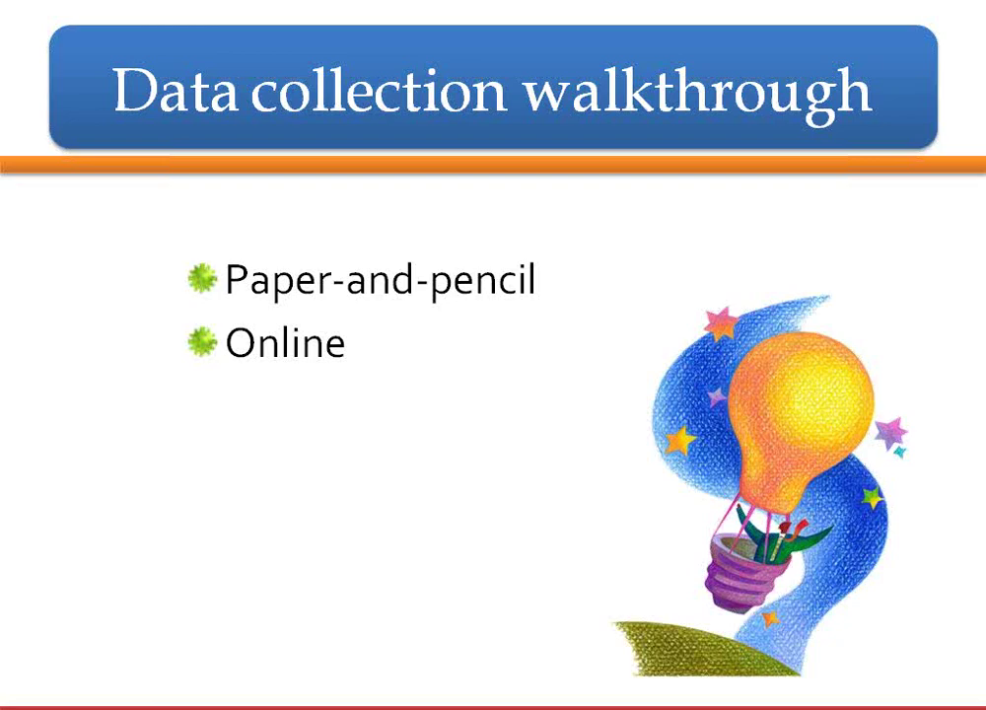
pyautogui.press('Right')
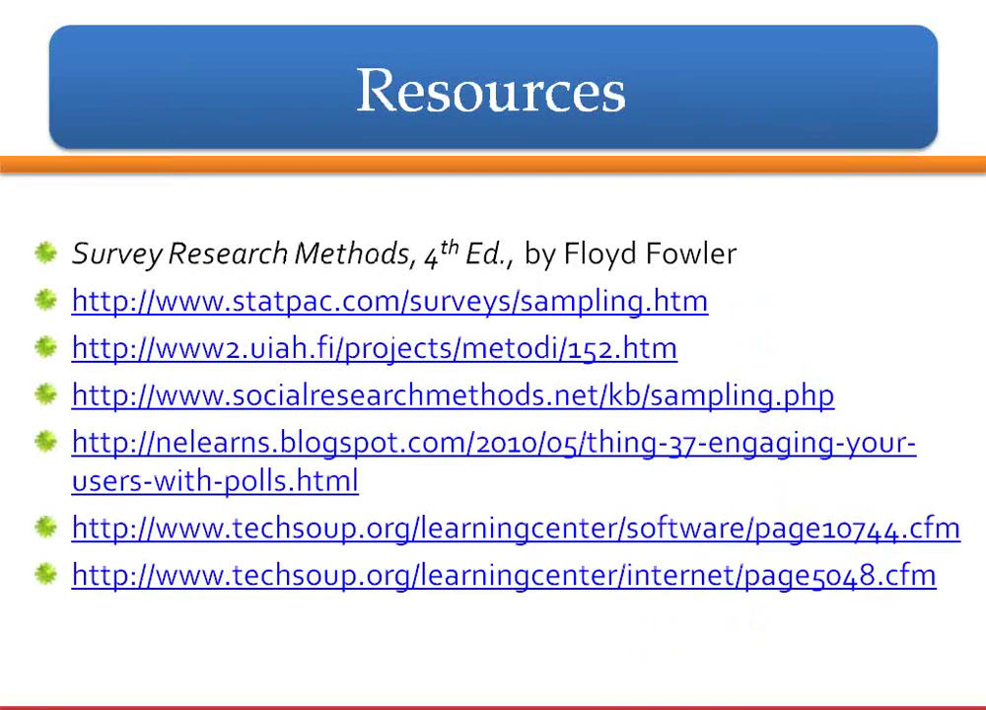
pyautogui.press('Left')
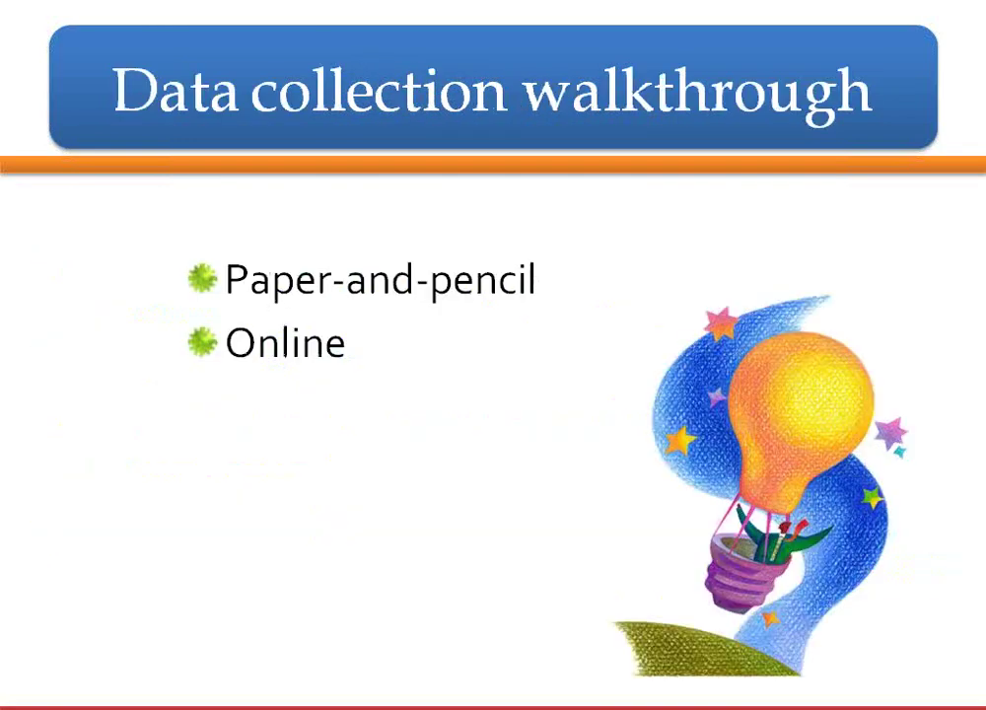
pyautogui.press('Escape')
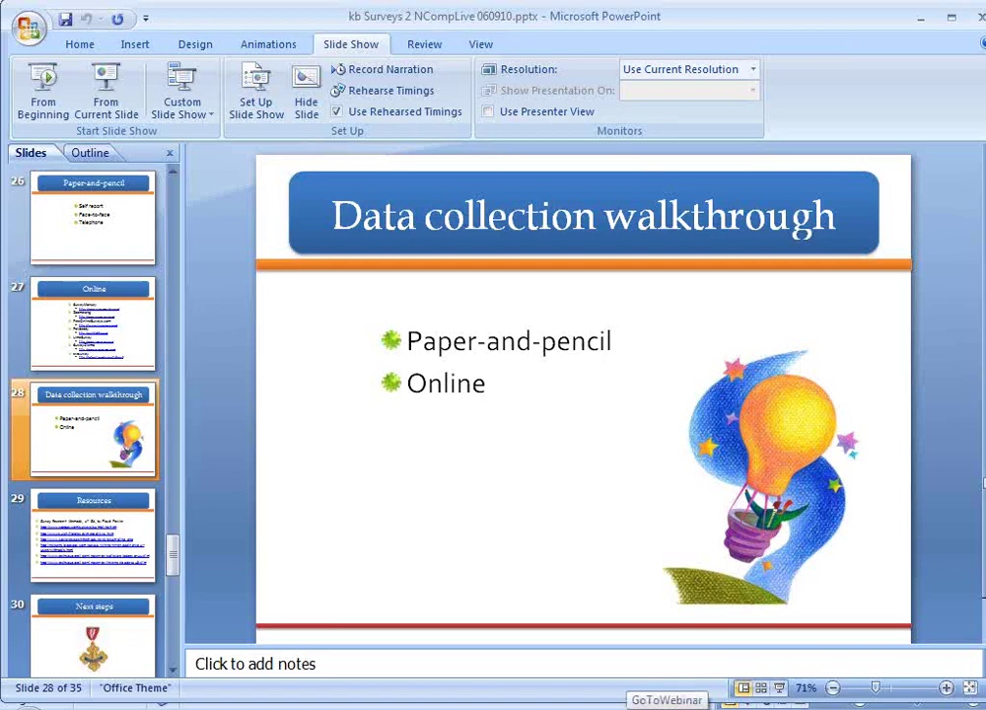
# Switch to SurveyMonkey in Internet Explorer and open the existing Customer satisfaction survey.
pyautogui.click(690, 705)
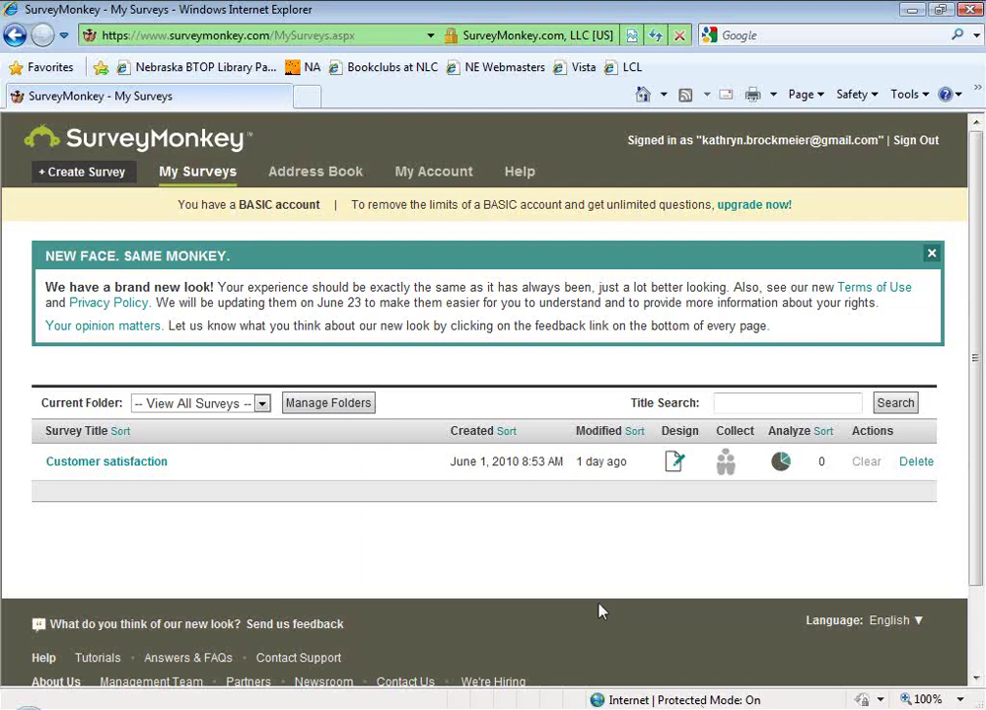
pyautogui.click(107, 469)
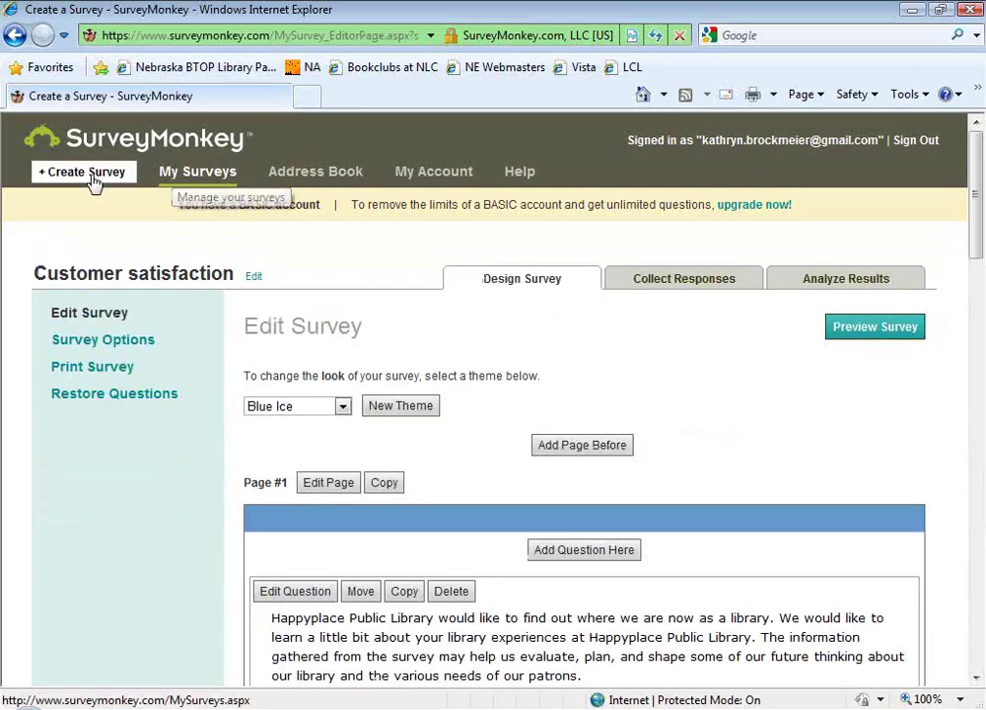
# Create a new survey titled "Custome satisfaction 2010".
pyautogui.click(91, 174)
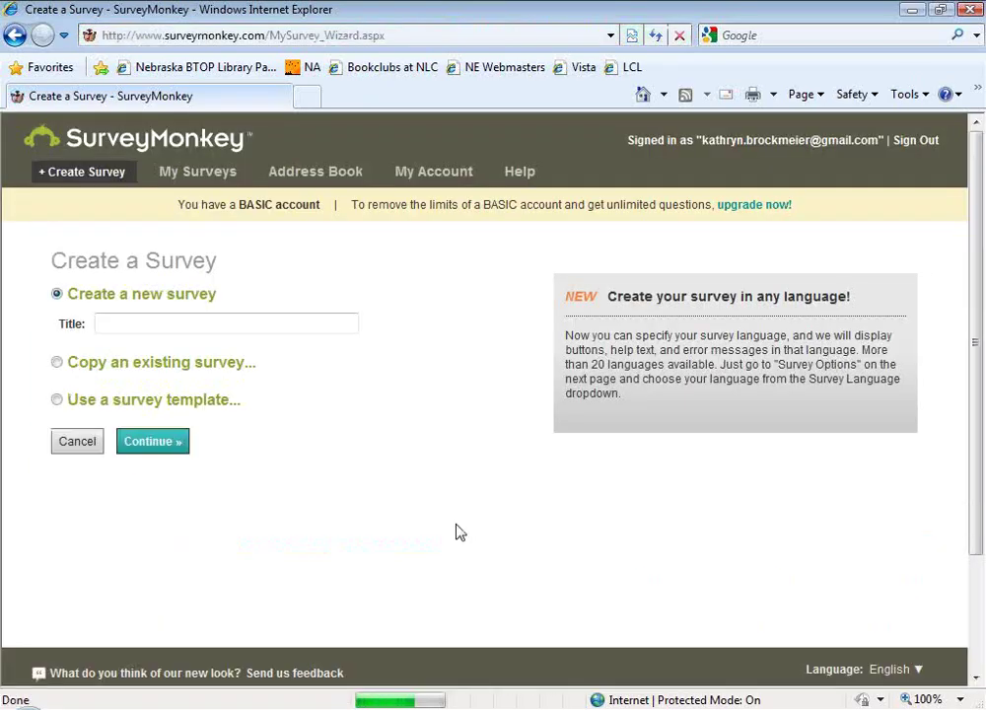
pyautogui.click(125, 322)
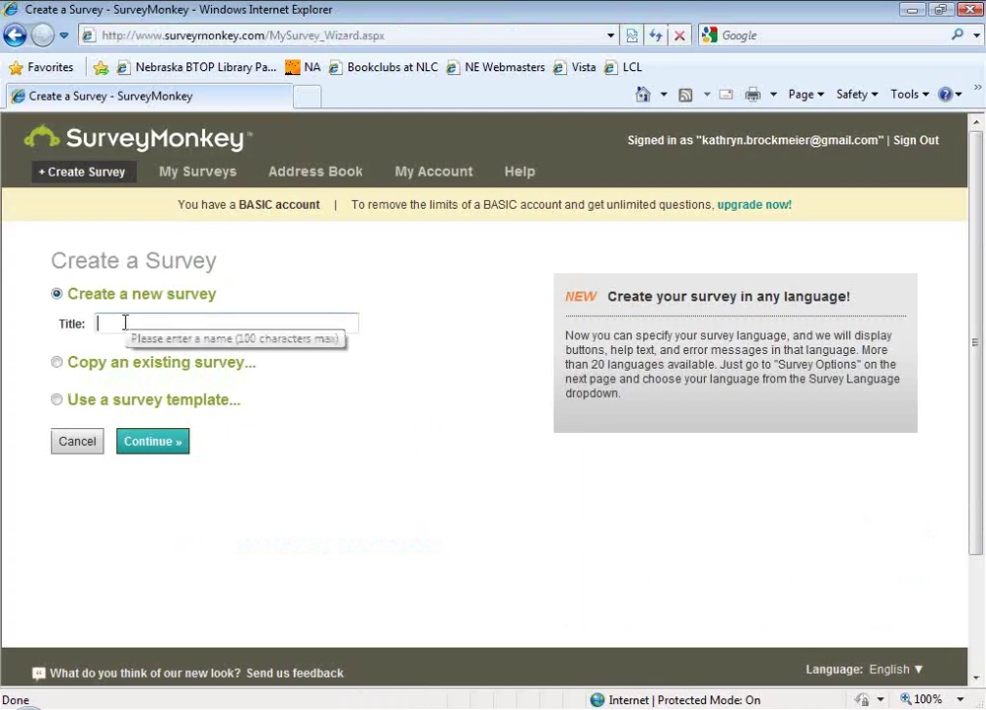
pyautogui.write('Custome')
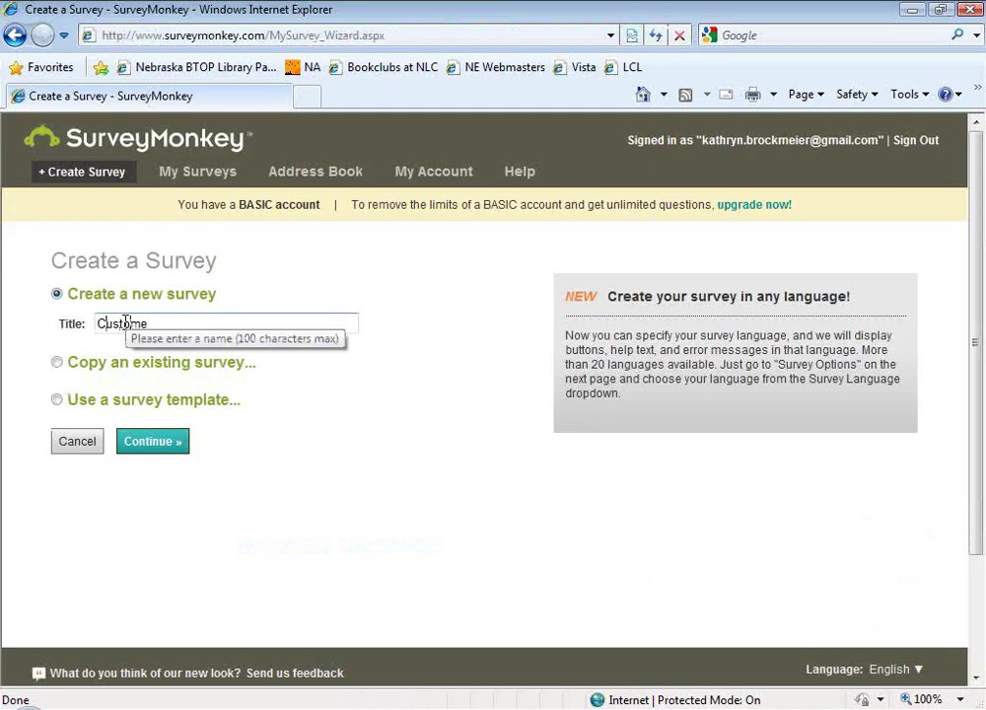
pyautogui.write(' satisfaction 2010')
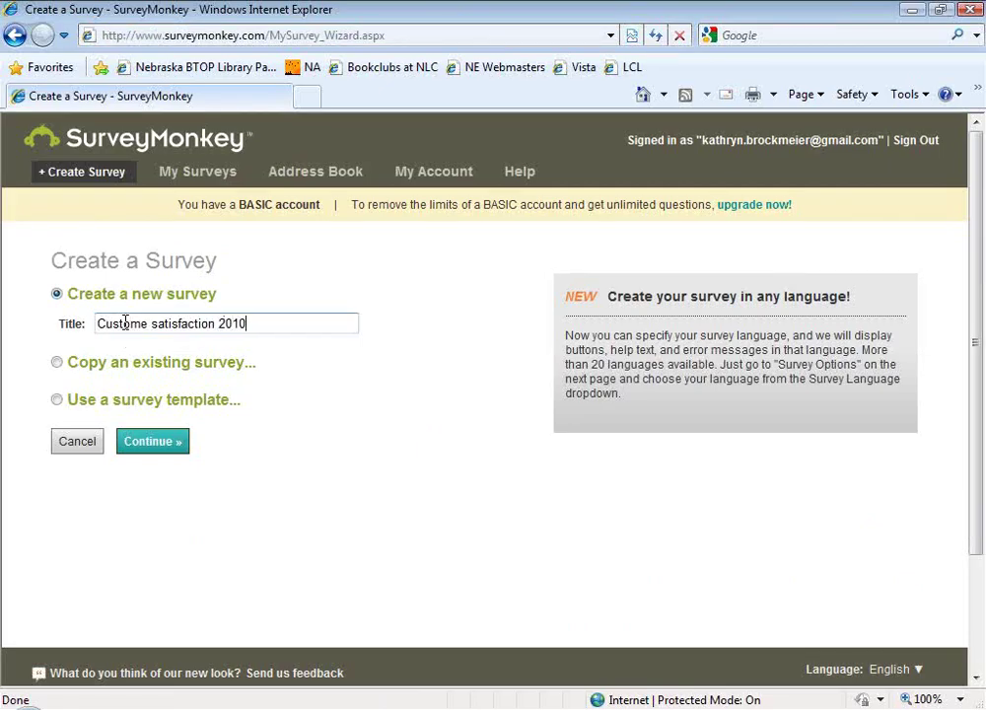
pyautogui.click(141, 446)
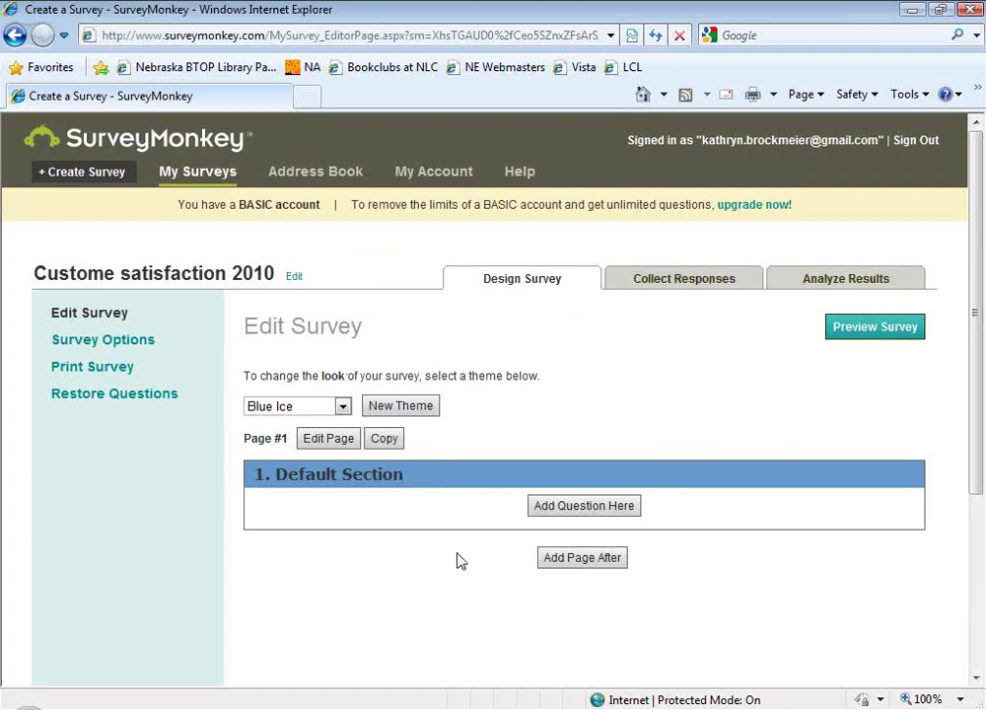
# Open the existing Customer satisfaction survey from the survey list and examine its introduction and first question.
pyautogui.click(194, 176)
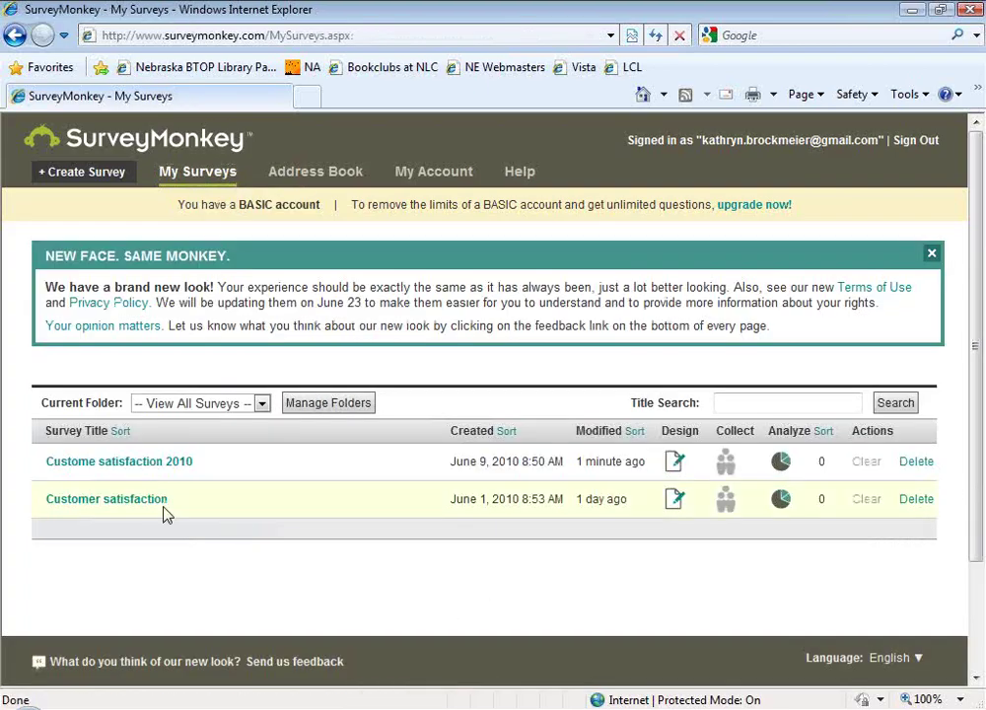
pyautogui.click(158, 503)
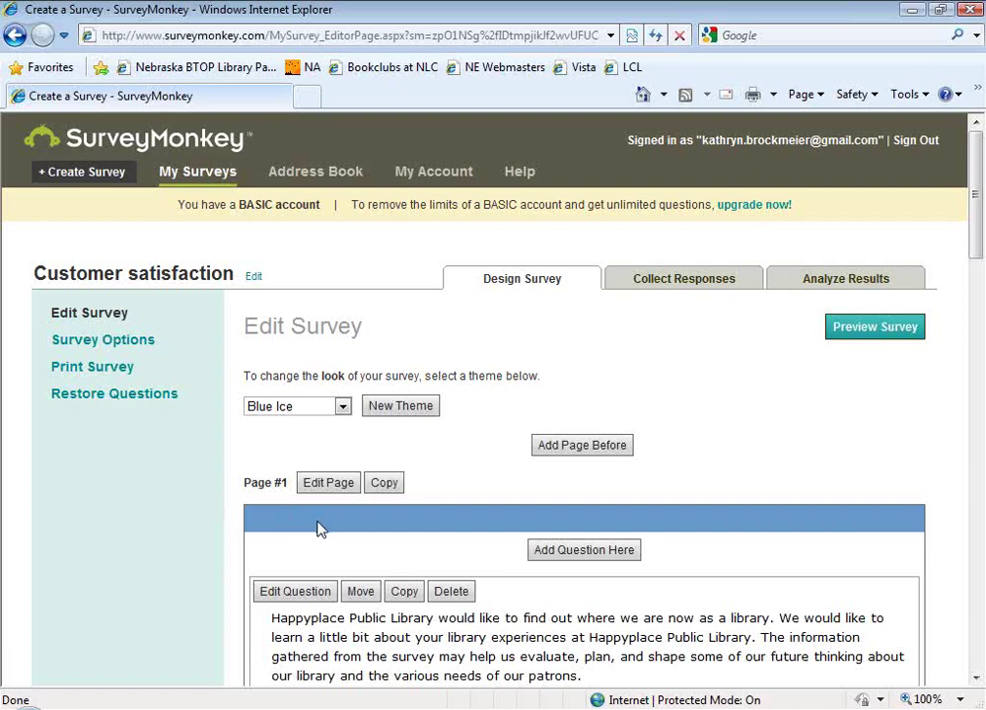
pyautogui.scroll(-2, 317, 528)
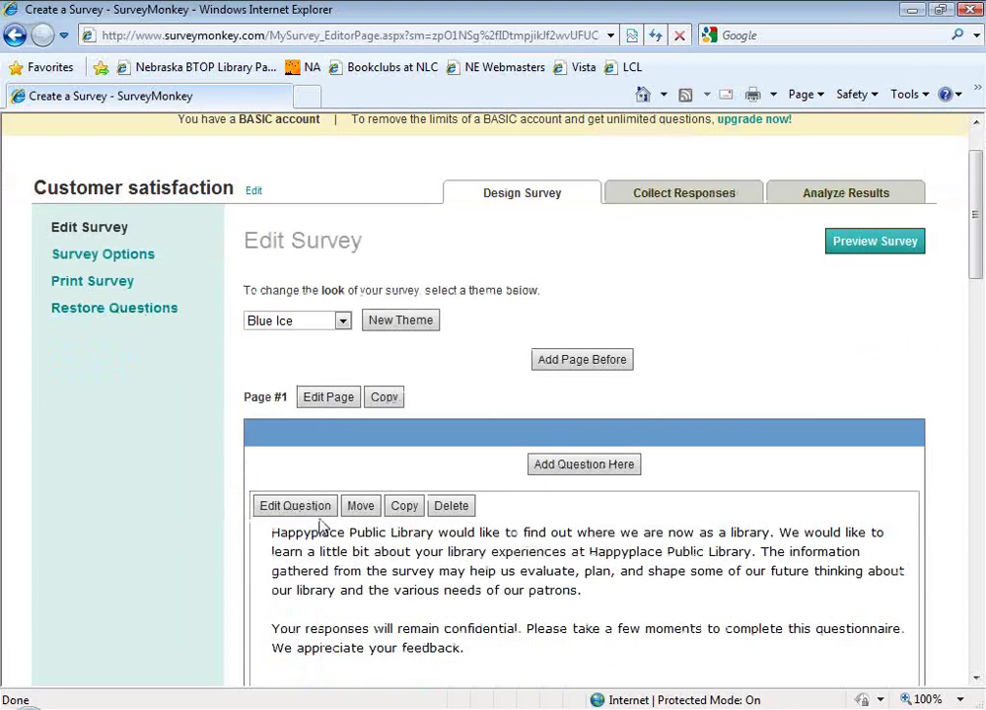
pyautogui.scroll(-2, 321, 528)
pyautogui.scroll(-4, 321, 528)
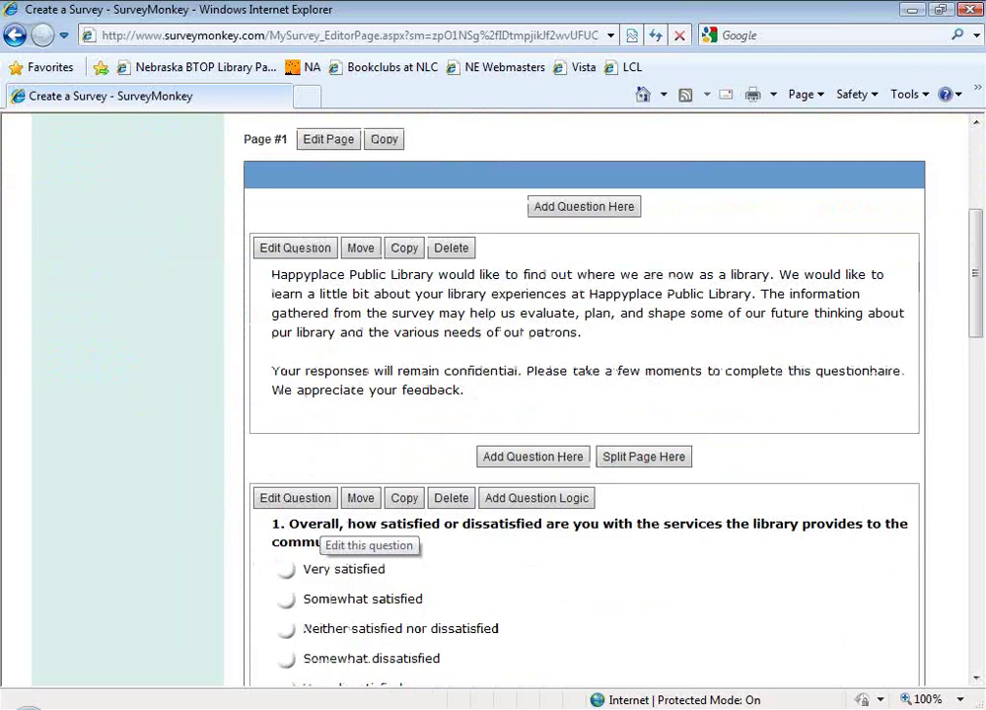
# Copy both introduction paragraphs from the Customer satisfaction survey and open the Custome satisfaction 2010 survey for editing.
pyautogui.scroll(4, 322, 529)
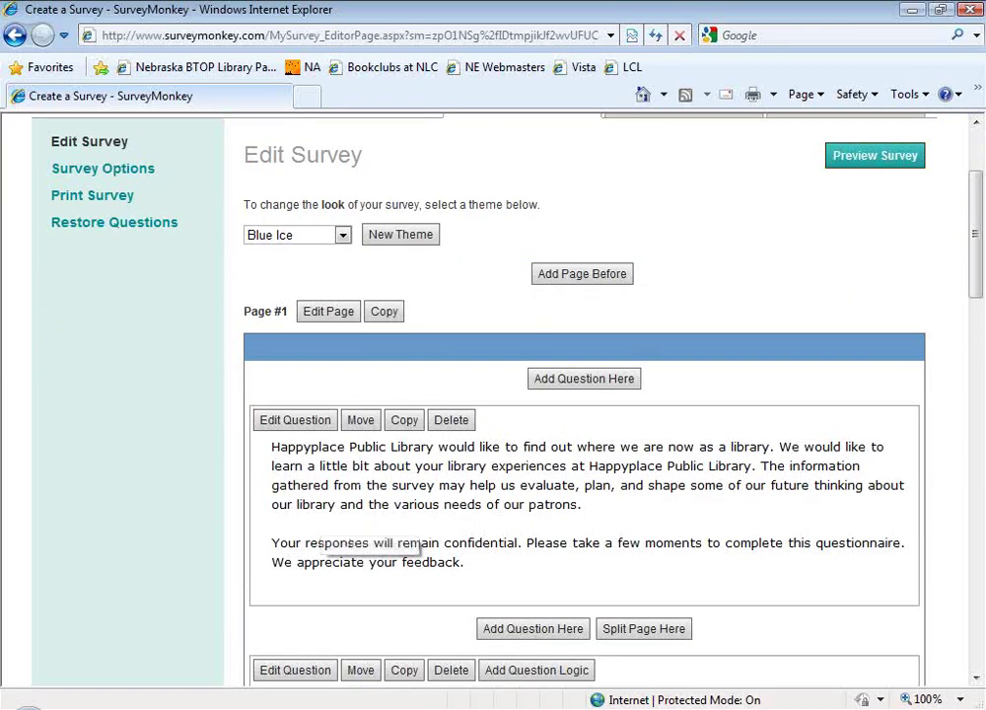
pyautogui.moveTo(273, 449); pyautogui.dragTo(467, 559)
pyautogui.hotkey('ctrl', 'c')
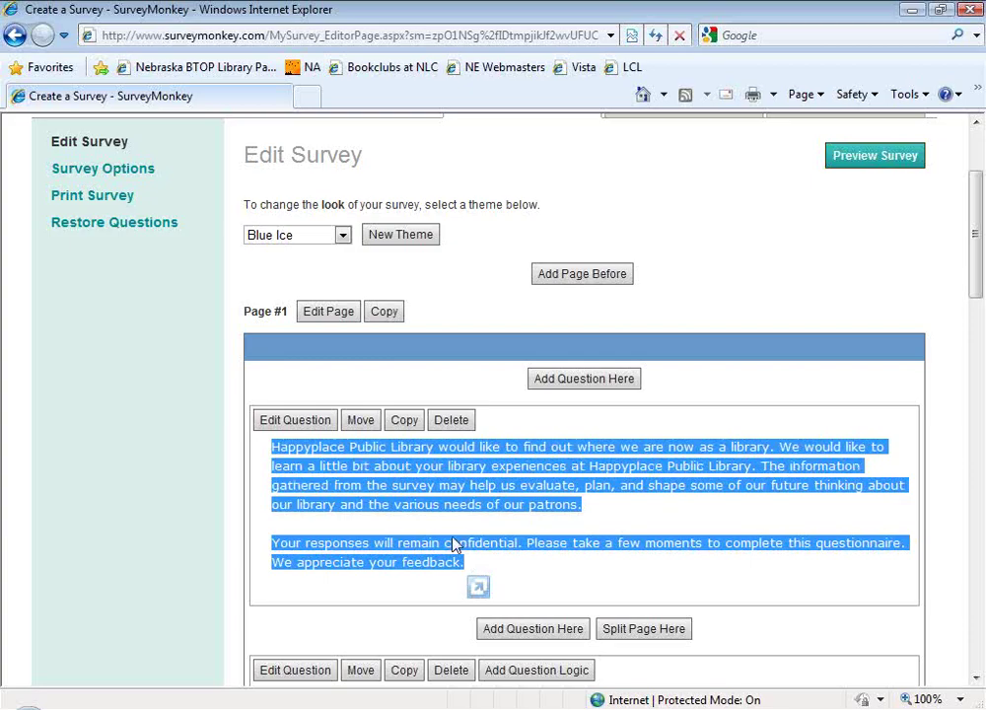
pyautogui.scroll(4, 330, 378)
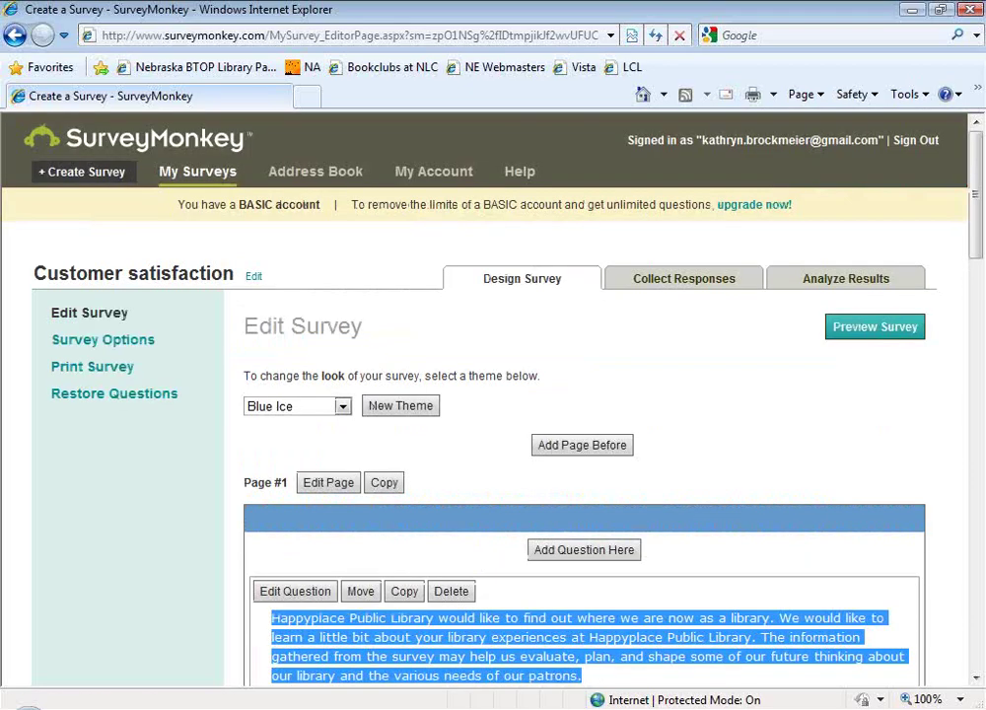
pyautogui.click(205, 178)
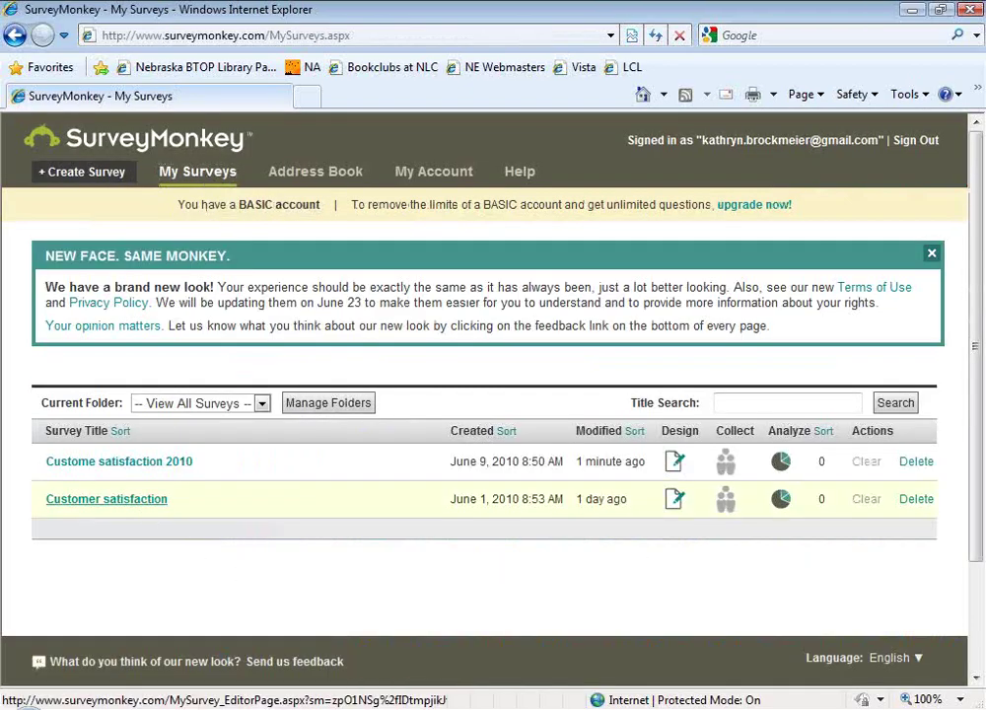
pyautogui.click(157, 476)
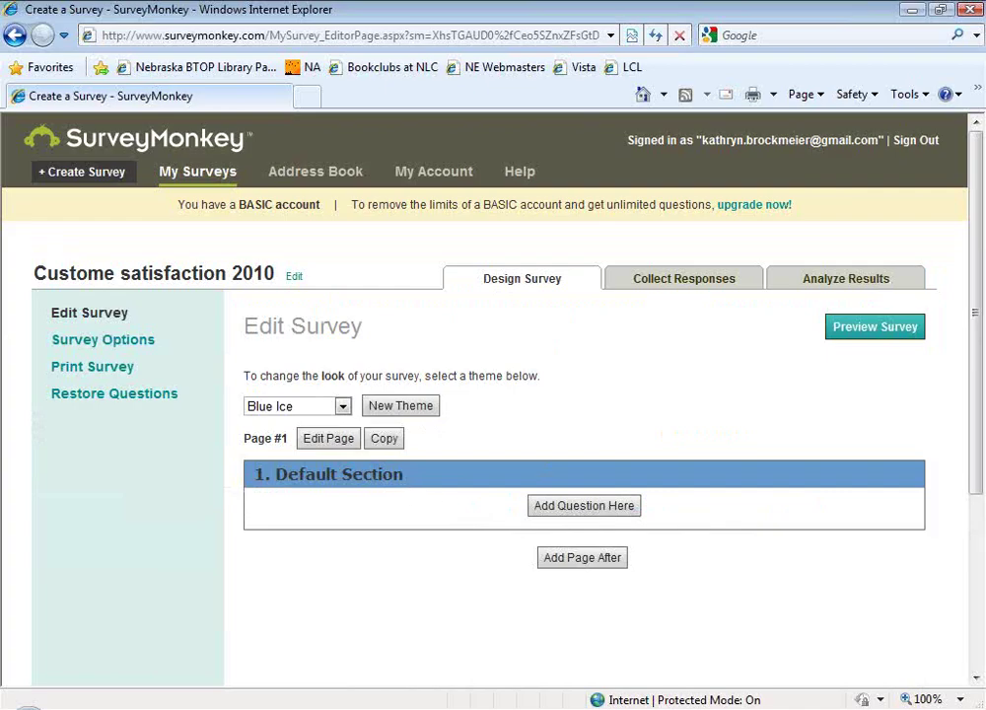
# Turn off page numbering in the survey's design options, save the change, and return to editing the survey.
pyautogui.click(86, 345)
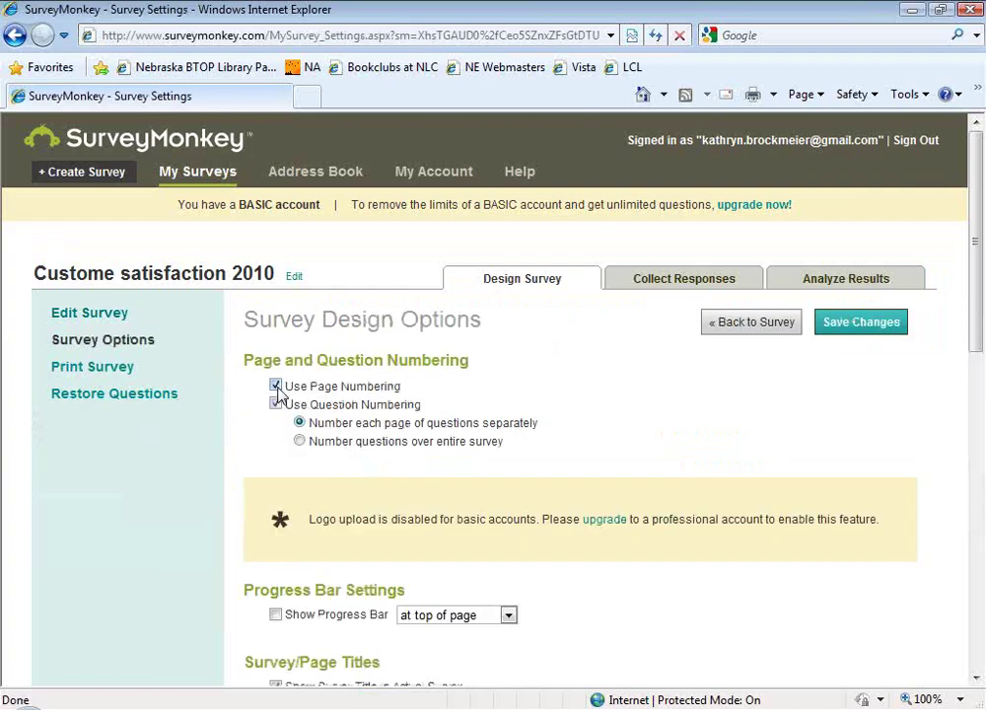
pyautogui.click(276, 386)
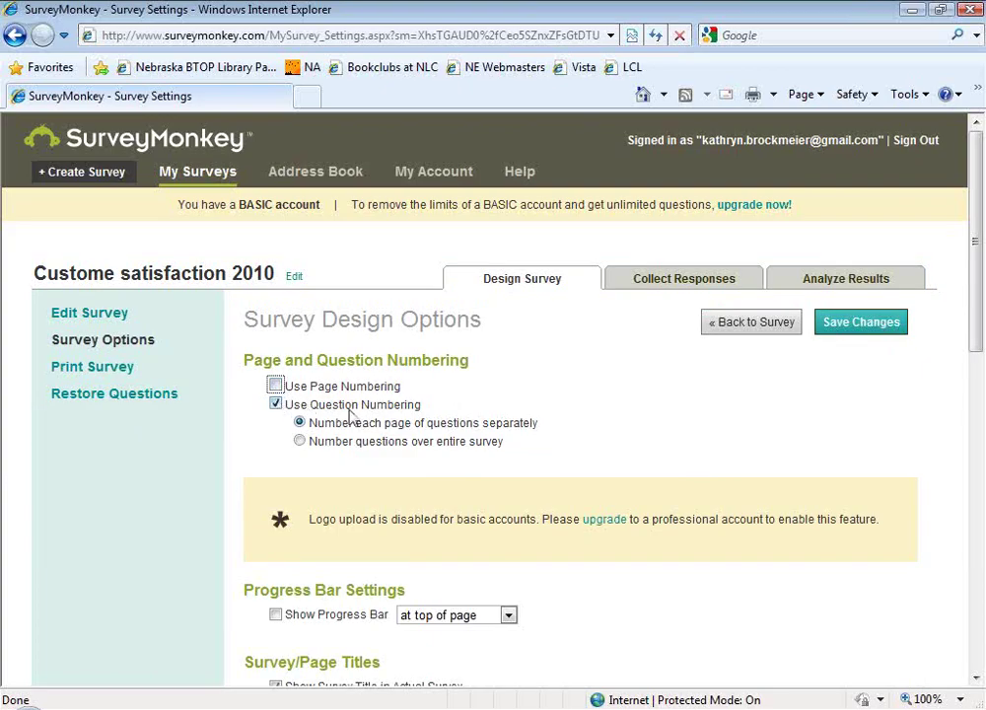
pyautogui.click(833, 323)
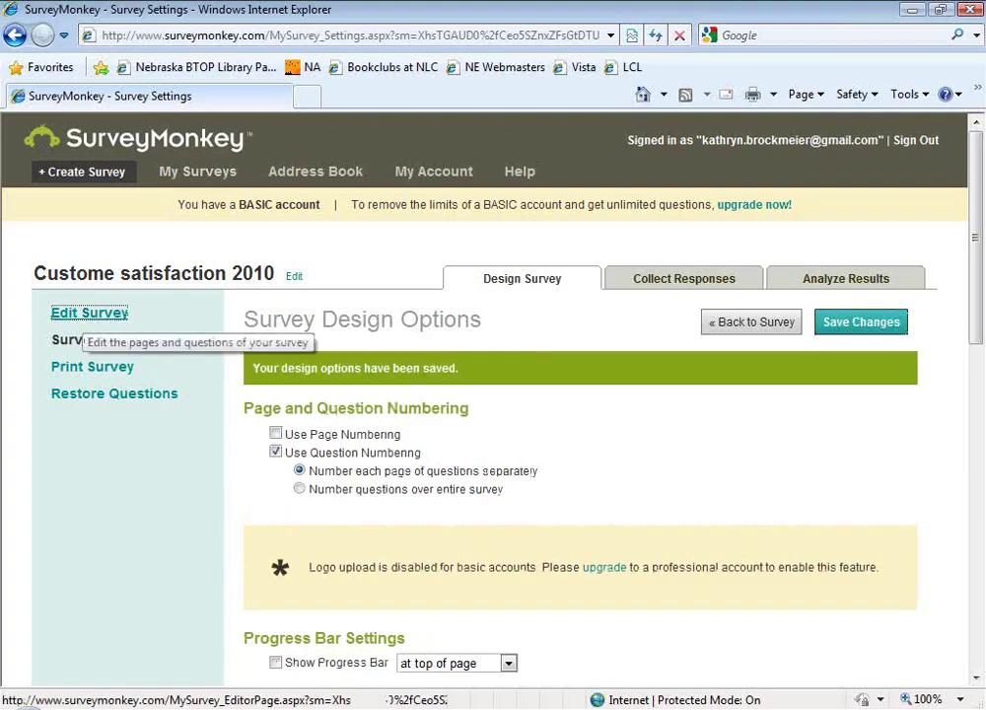
pyautogui.click(88, 312)
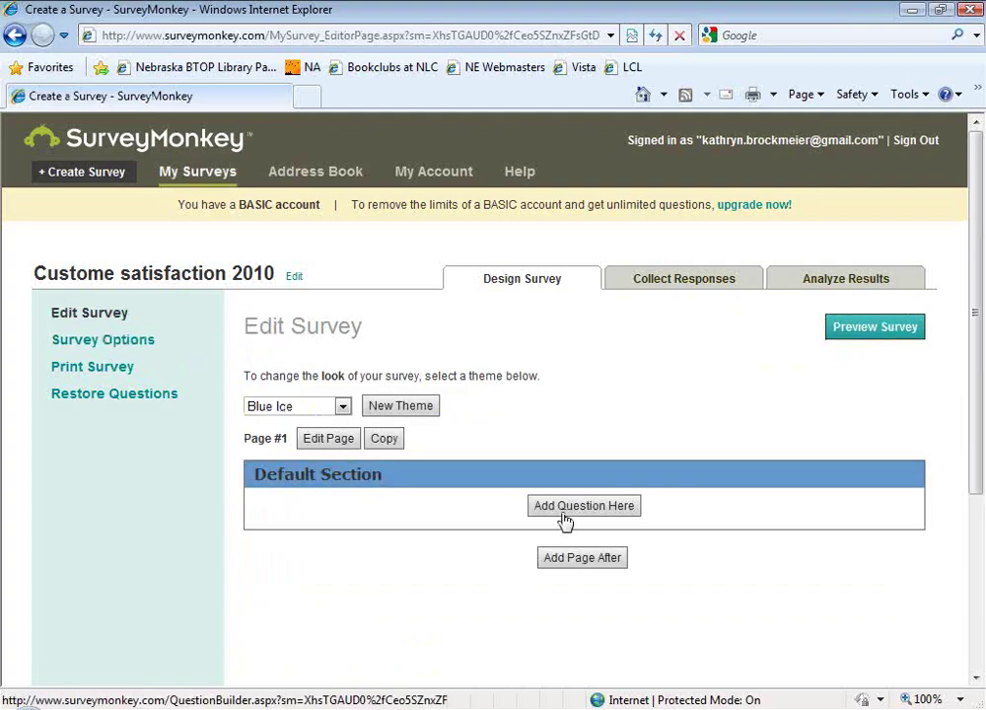
# Add a Descriptive Text question to the Default Section with the copied introduction paragraphs and save it.
pyautogui.click(563, 508)
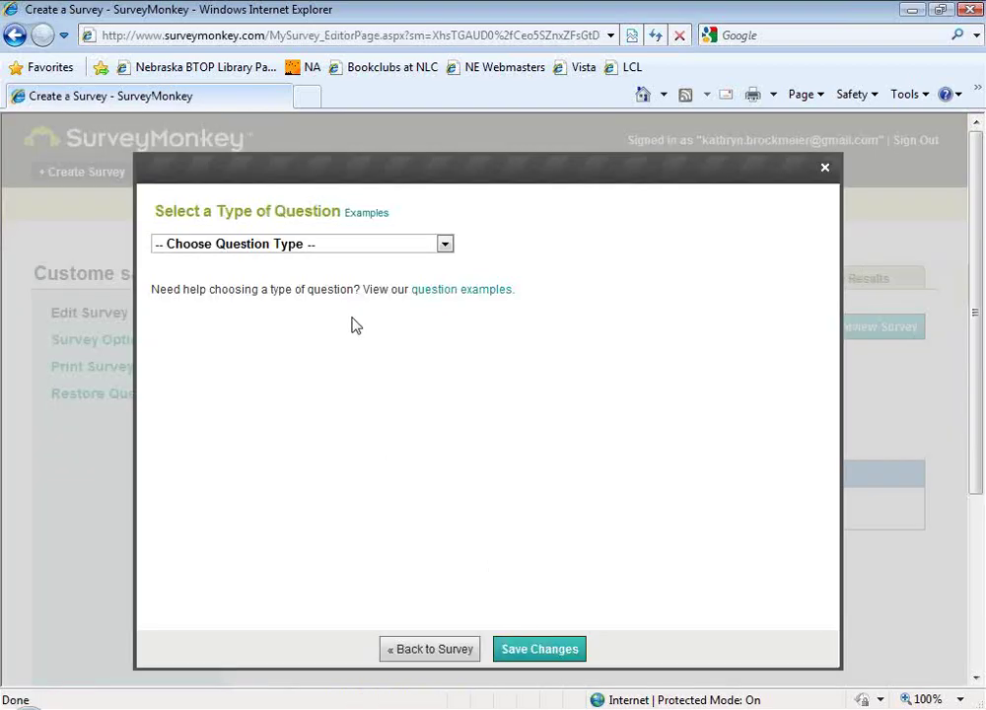
pyautogui.click(443, 251)
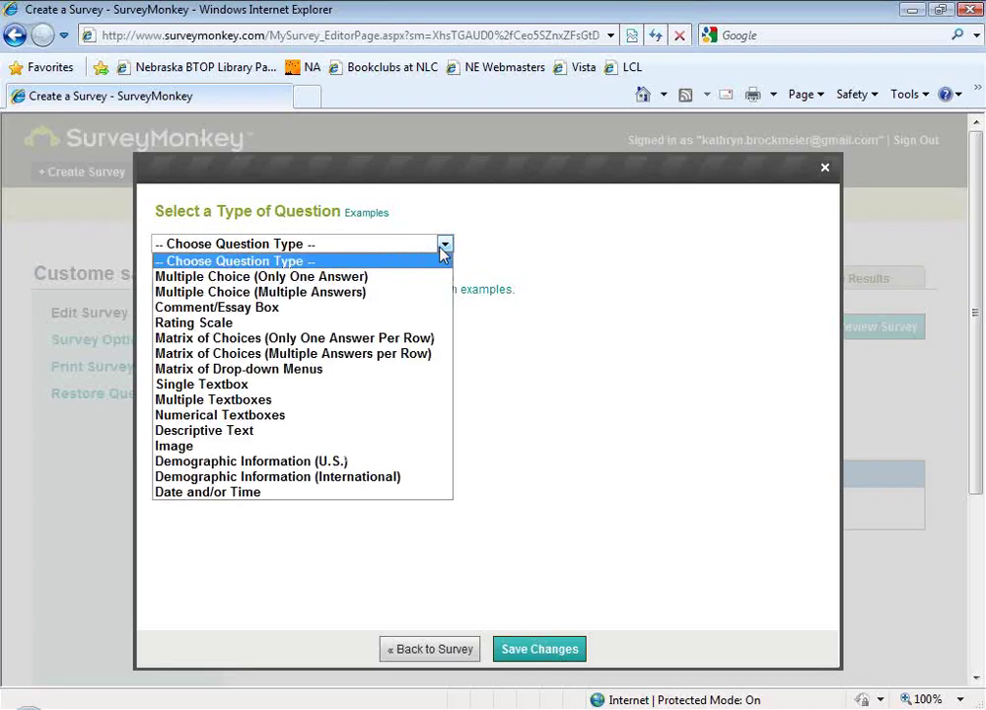
pyautogui.click(410, 433)
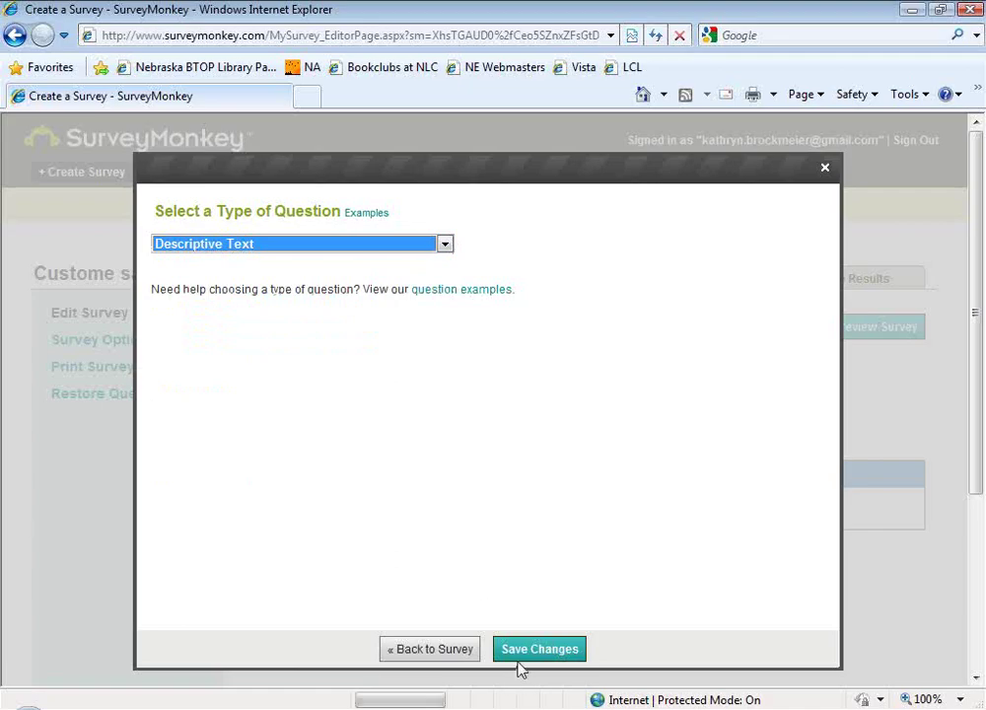
pyautogui.hotkey('ctrl', 'v')
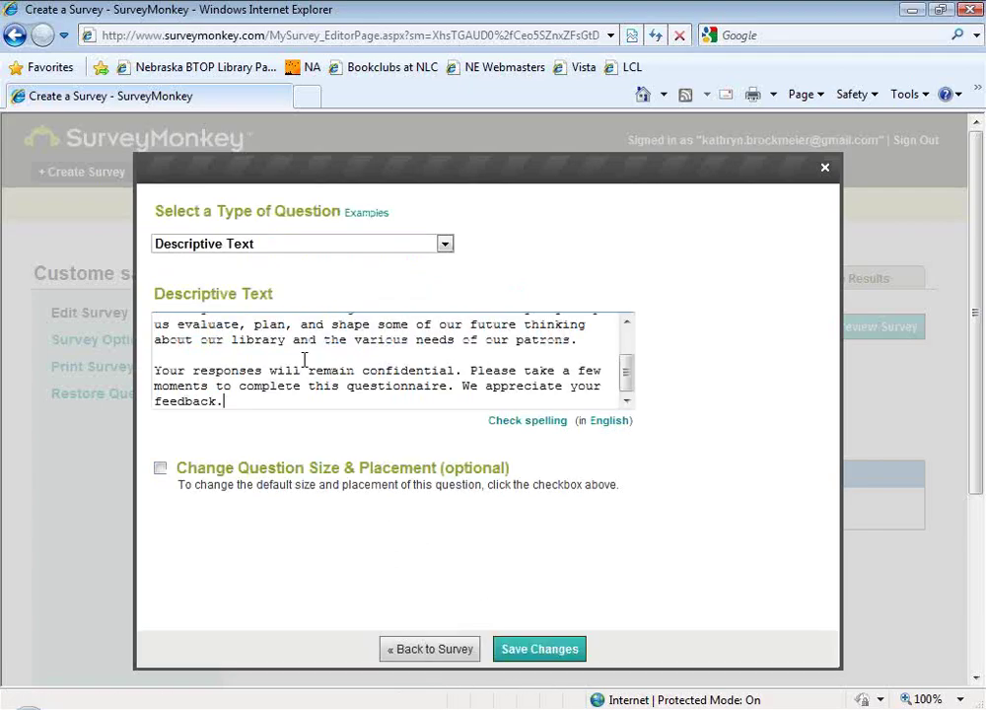
pyautogui.scroll(3, 341, 394)
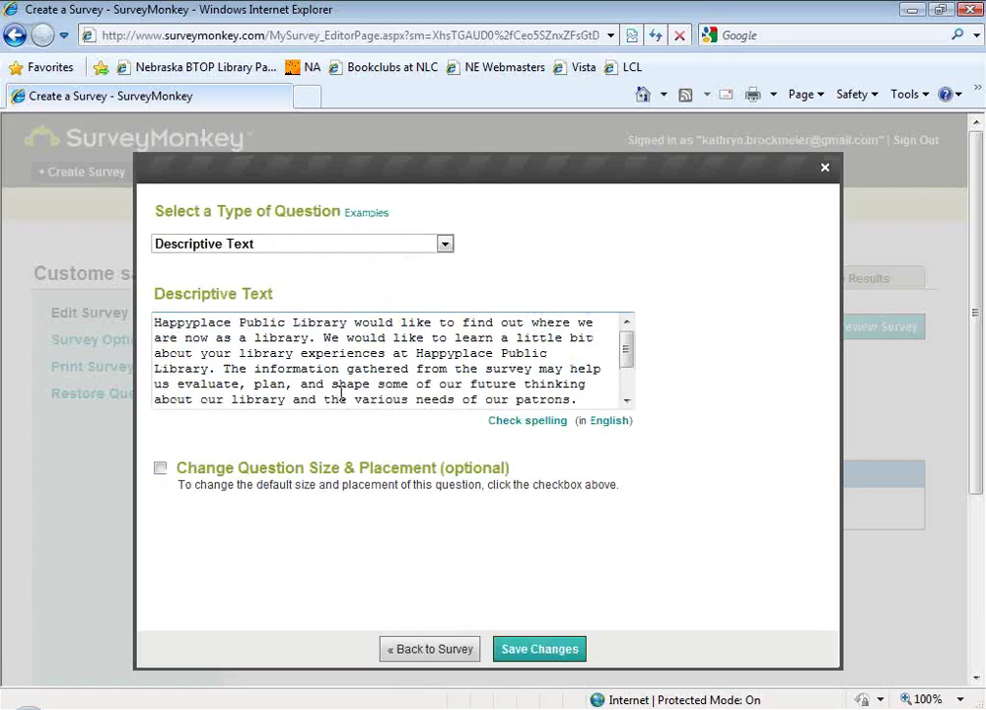
pyautogui.scroll(-2, 341, 393)
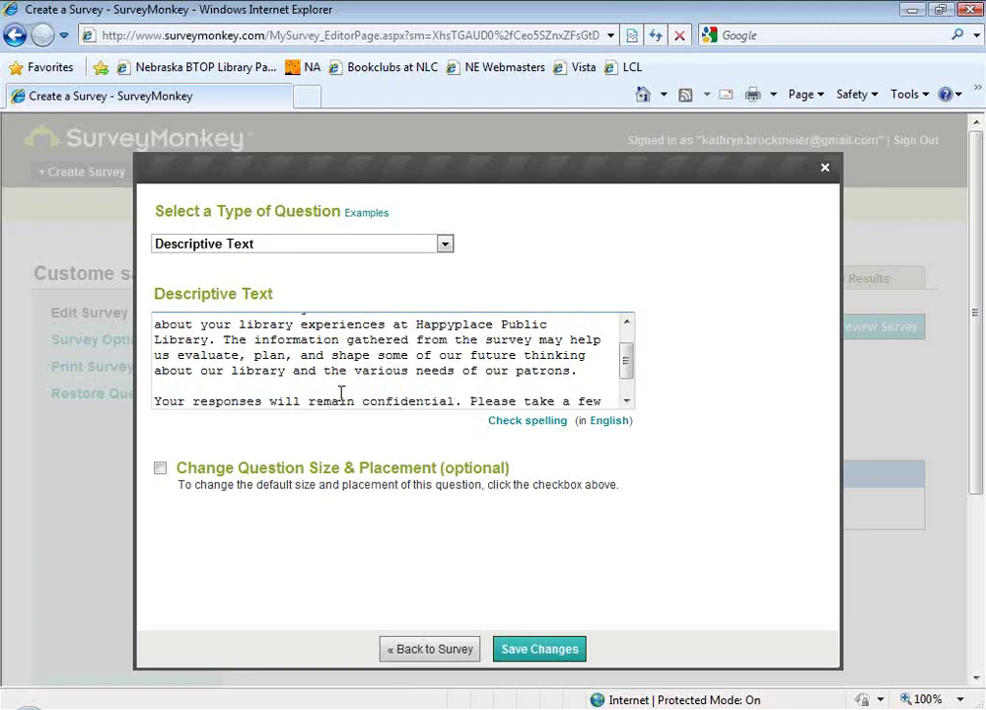
pyautogui.scroll(-2, 341, 394)
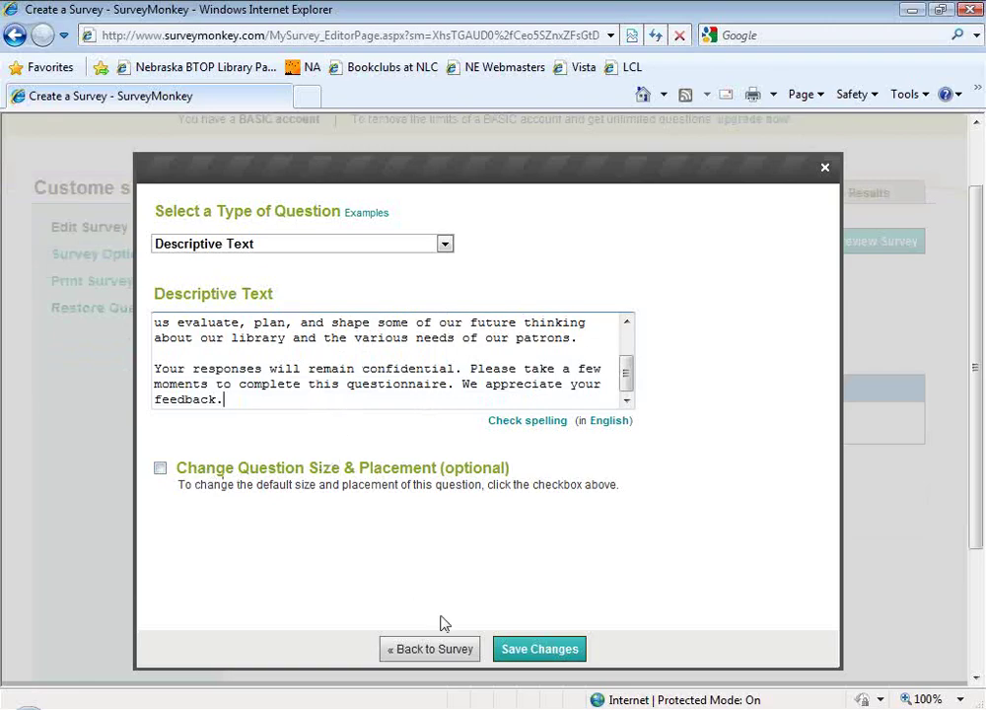
pyautogui.click(511, 650)
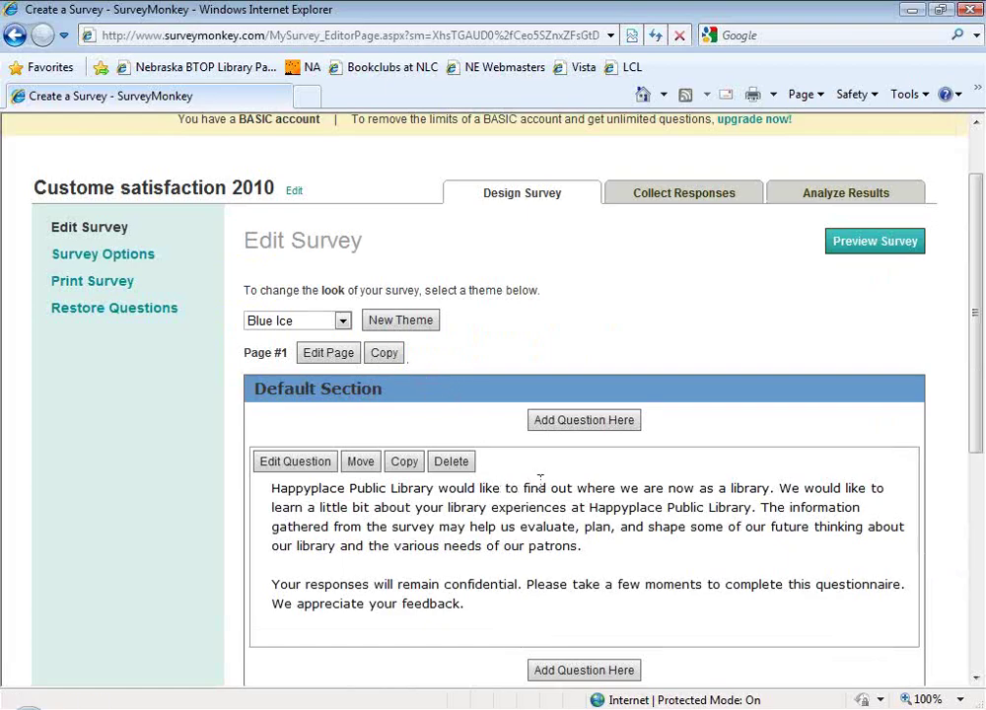
# Start a new question below the introduction, and copy question 1's wording from the mailed questionnaire in Word.
pyautogui.scroll(-2, 480, 475)
pyautogui.click(590, 584)
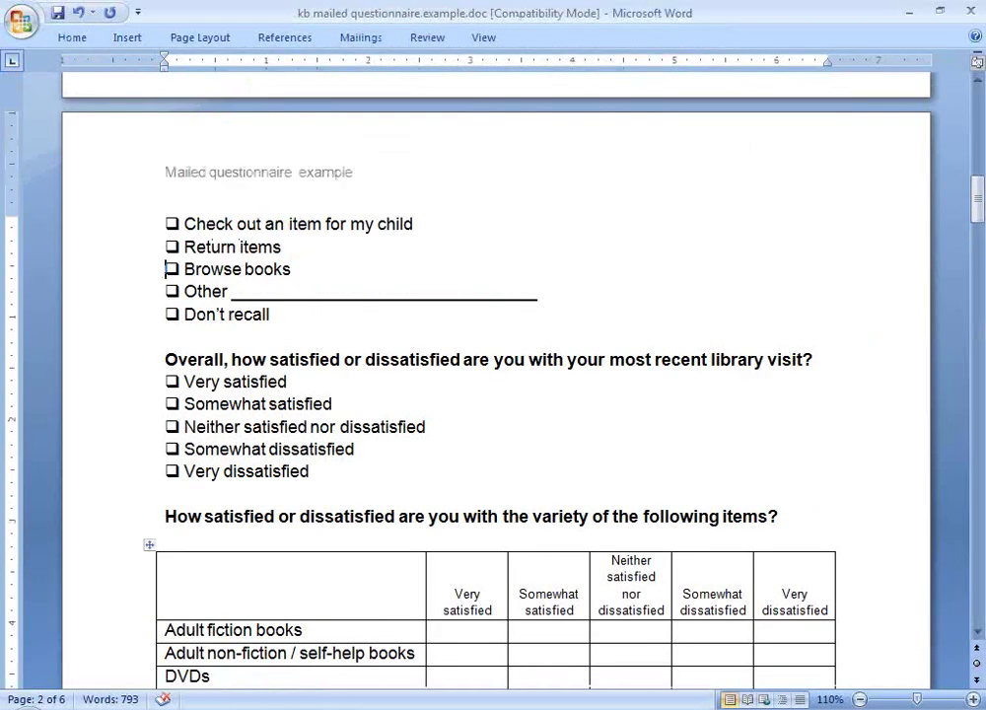
pyautogui.scroll(3, 240, 246)
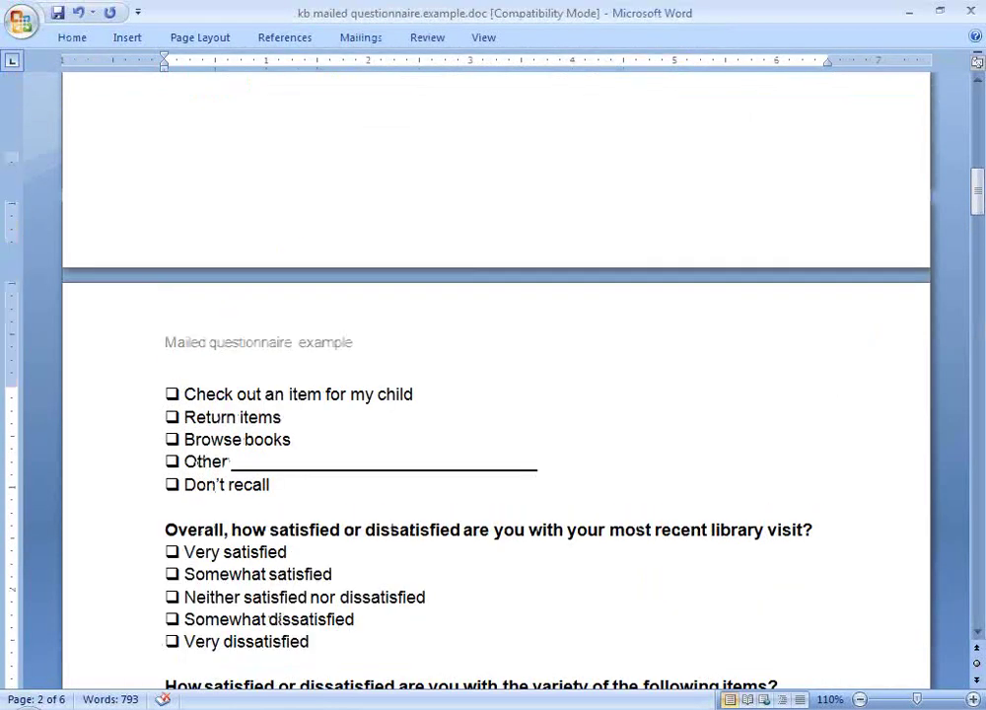
pyautogui.hotkey('ctrl', 'Home')
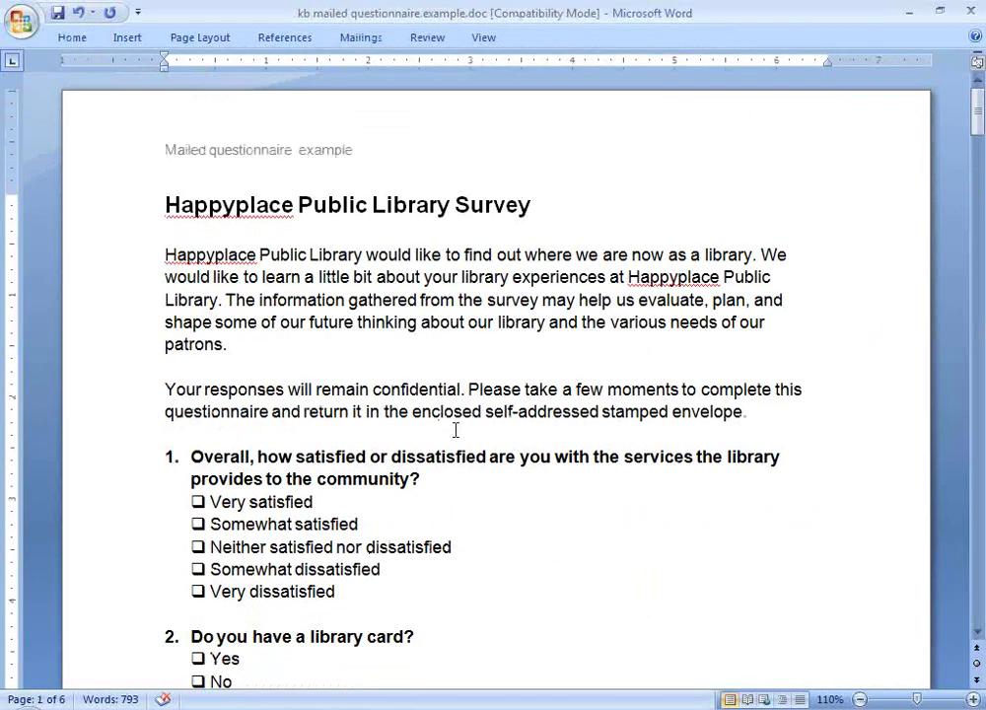
pyautogui.click(191, 457)
pyautogui.hotkey('shift', 'Right')
pyautogui.keyDown('shift'); pyautogui.click(421, 479); pyautogui.keyUp('shift')
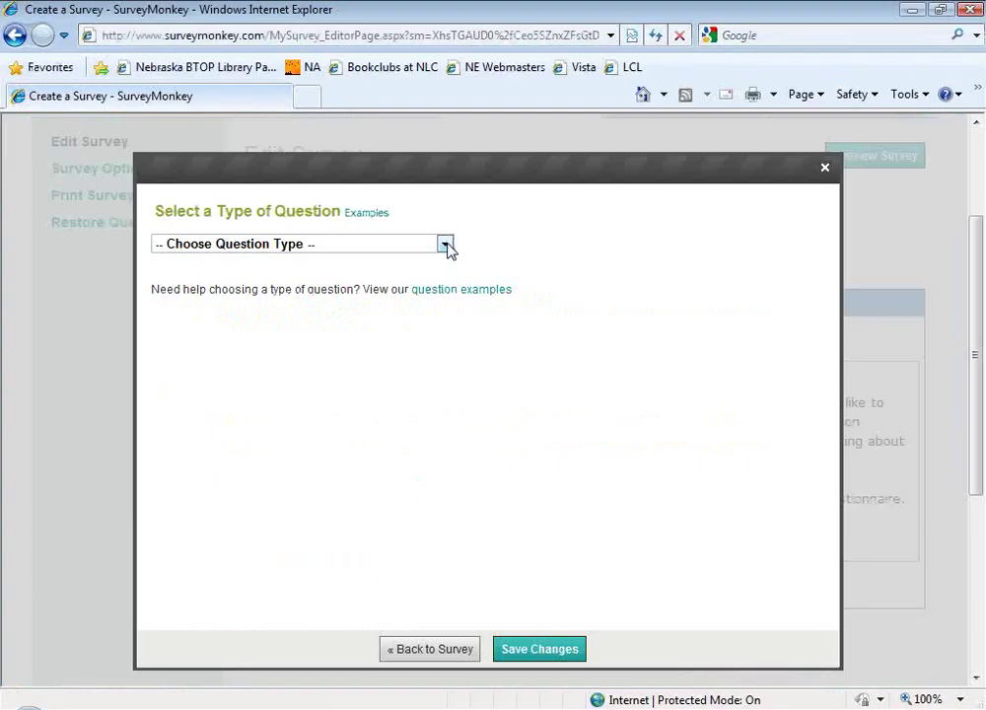
# Make the new SurveyMonkey question Multiple Choice (Only One Answer), paste the copied wording as its question text, and remove the leading "1." and gap.
pyautogui.click(444, 243)
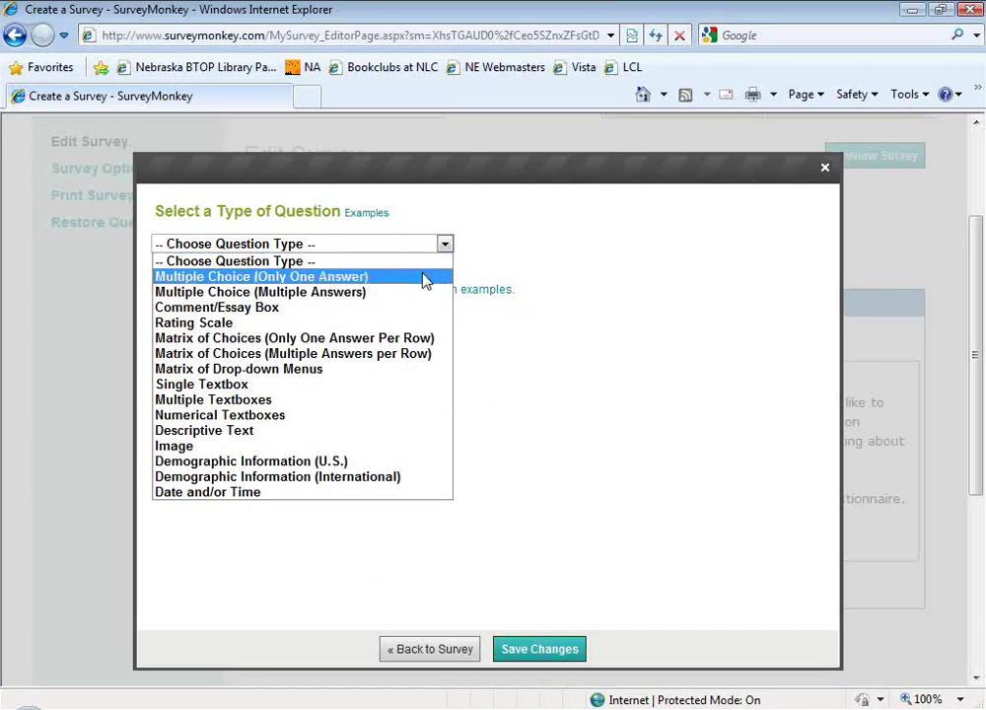
pyautogui.click(424, 277)
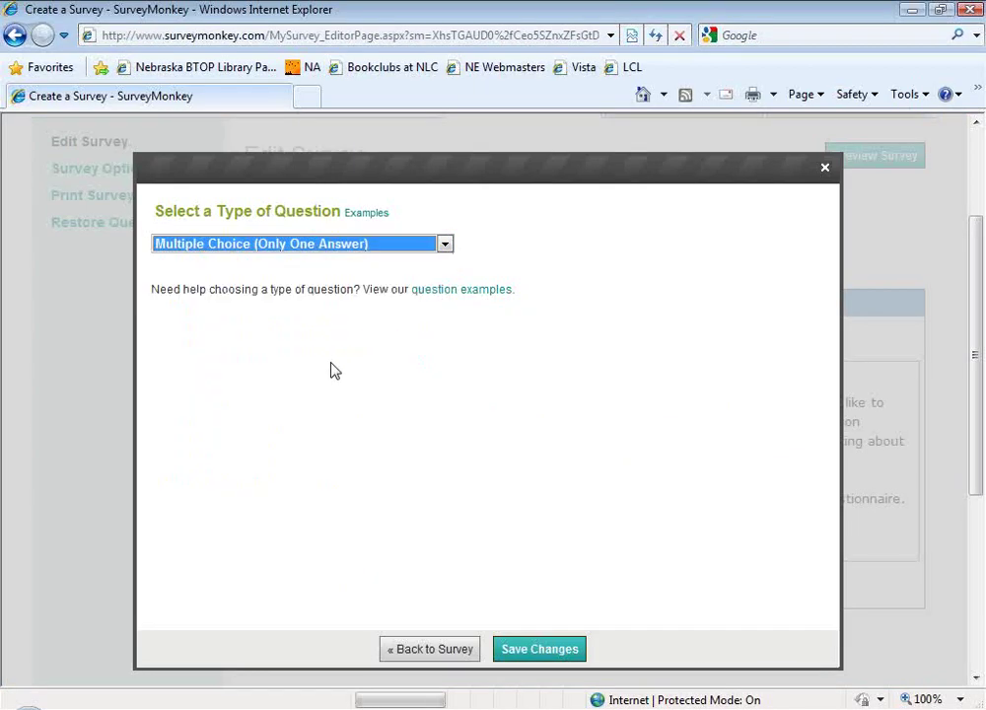
pyautogui.click(335, 396)
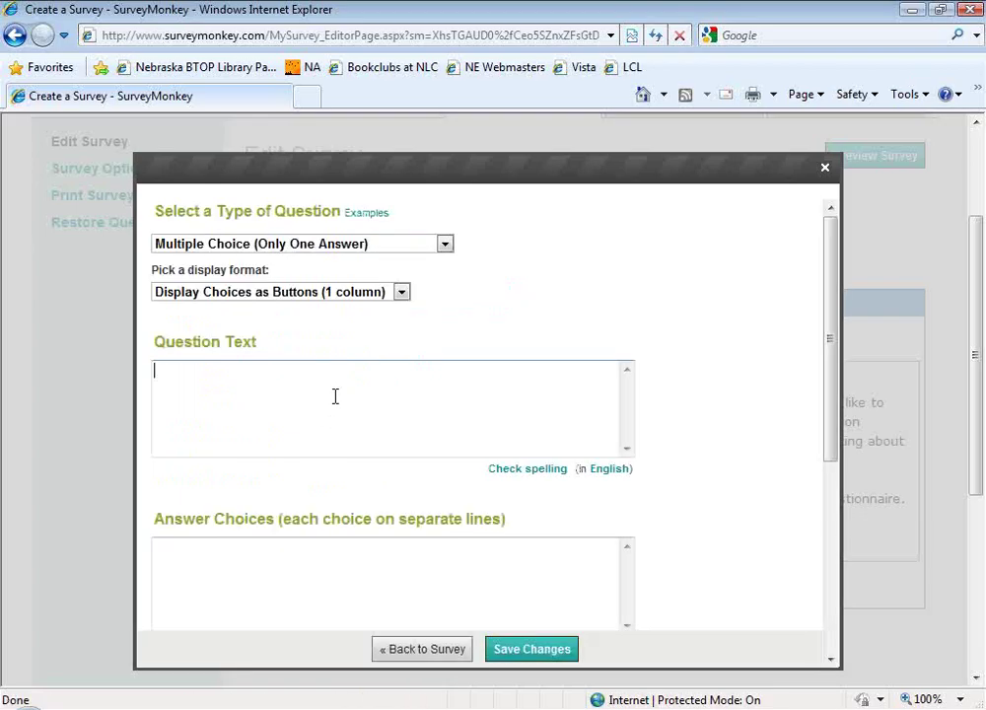
pyautogui.write('1.\tOverall, how satisfied or dissatisfied are you with the services the library provides to the community?')
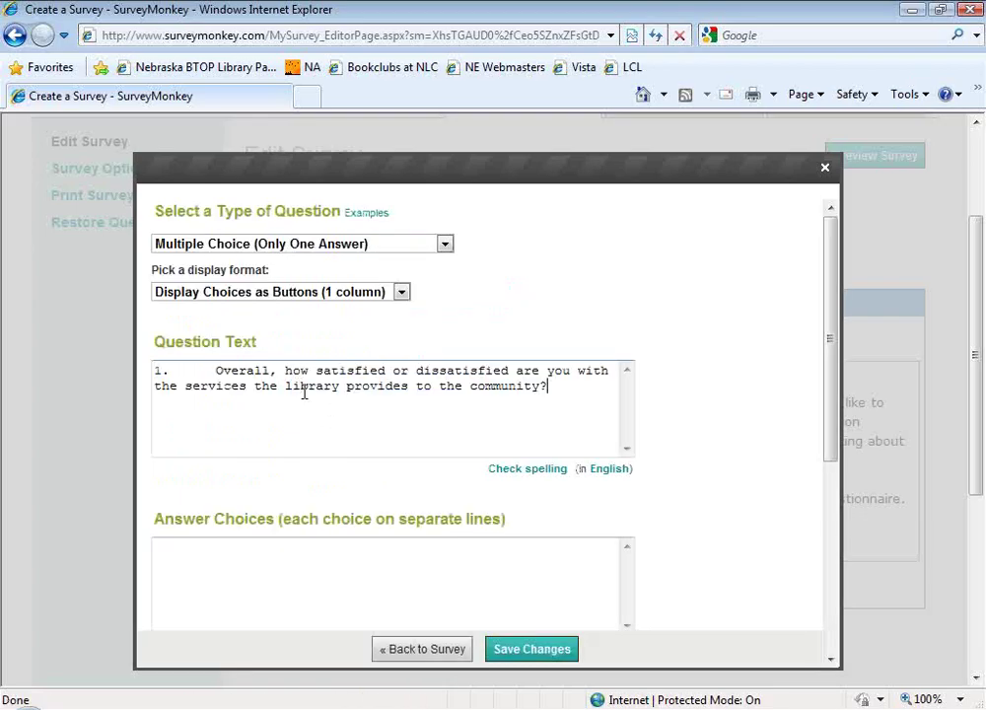
pyautogui.moveTo(215, 371); pyautogui.dragTo(152, 371)
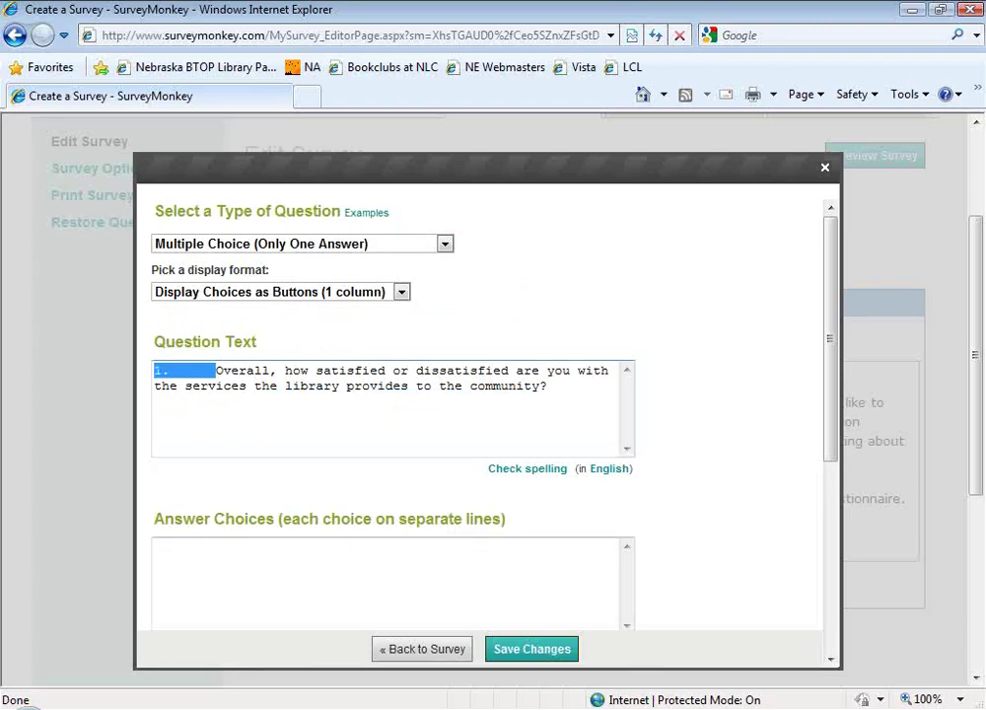
pyautogui.press('BackSpace')
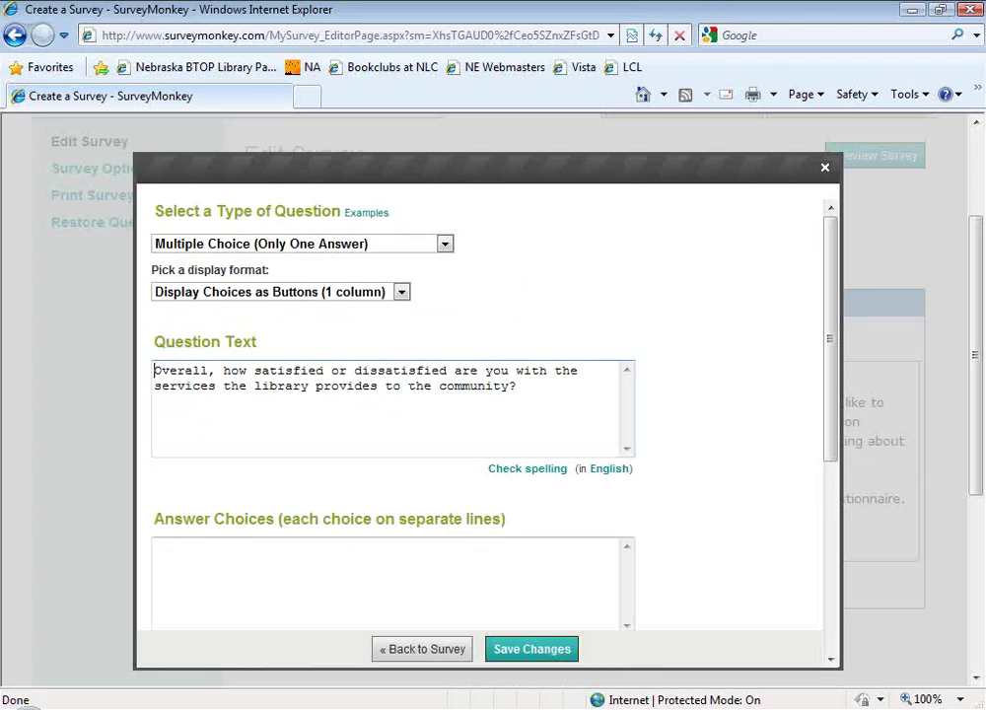
# Copy question 1's five answers, Very satisfied through Very dissatisfied, from the Word questionnaire into the SurveyMonkey question's answer choices.
pyautogui.click(389, 569)
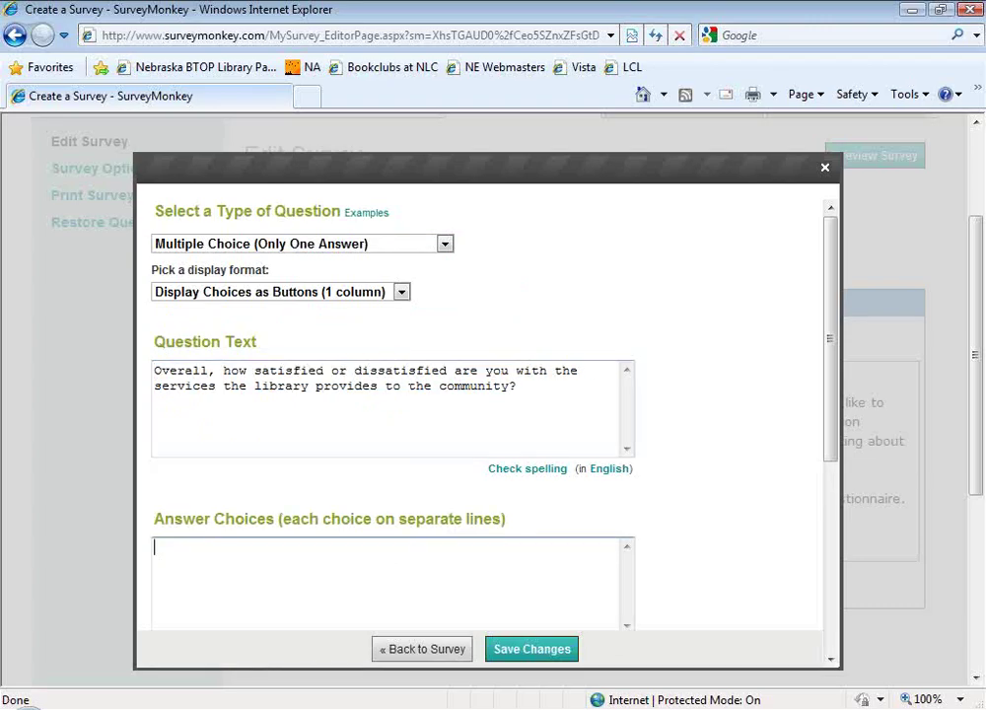
pyautogui.hotkey('alt', 'Tab')
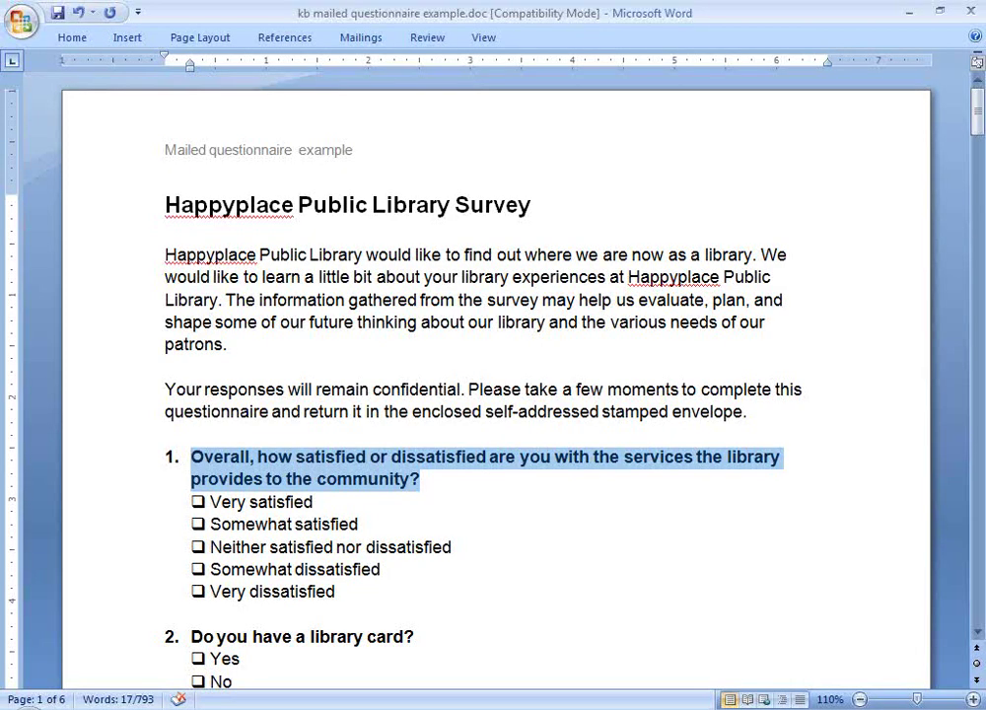
pyautogui.click(210, 502)
pyautogui.moveTo(210, 503); pyautogui.dragTo(359, 588)
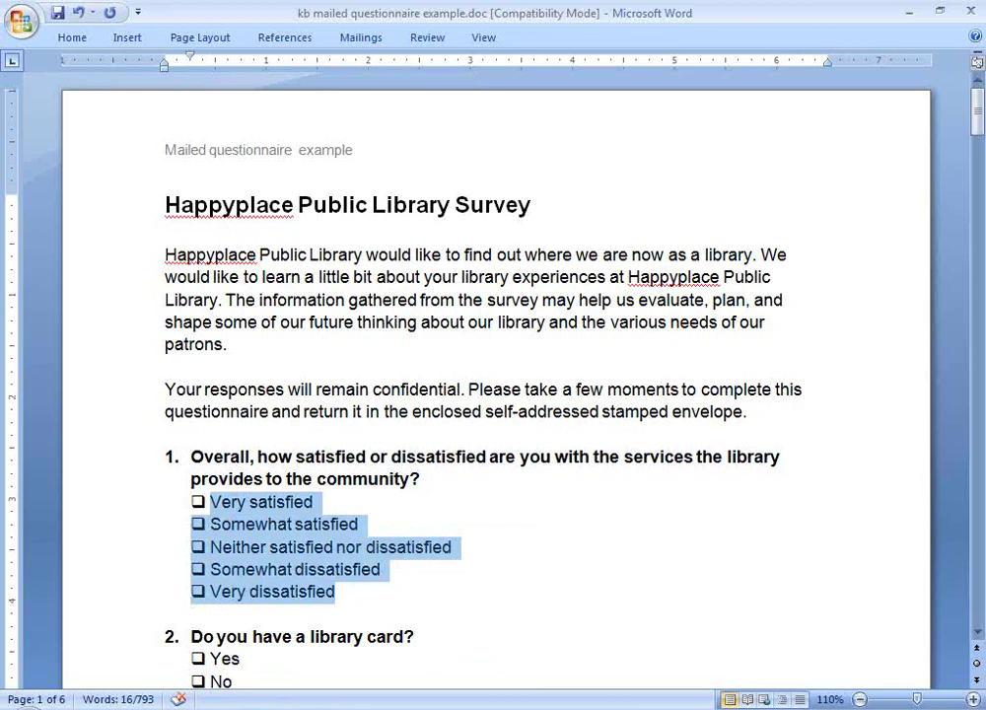
pyautogui.hotkey('ctrl', 'c')
pyautogui.hotkey('alt', 'Tab')
pyautogui.hotkey('ctrl', 'v')
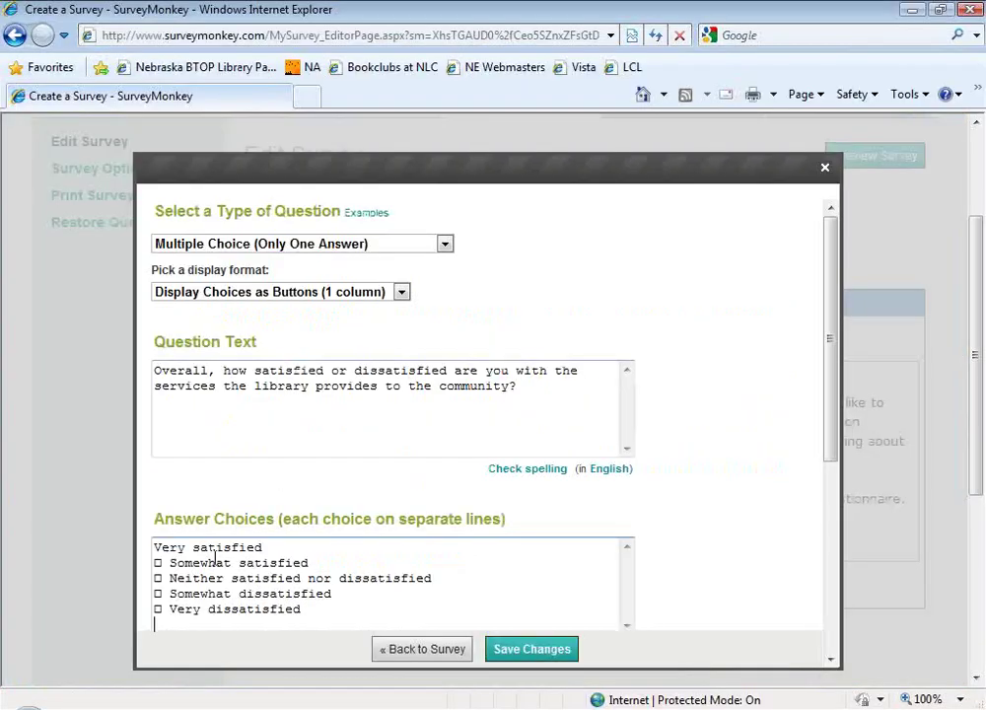
# Remove the leftover box symbols and leading spaces from the pasted answer choices and correct the spelling of "Neither".
pyautogui.click(171, 563)
pyautogui.press('BackSpace')
pyautogui.press('BackSpace')
pyautogui.click(170, 578)
pyautogui.press('BackSpace')
pyautogui.press('BackSpace')
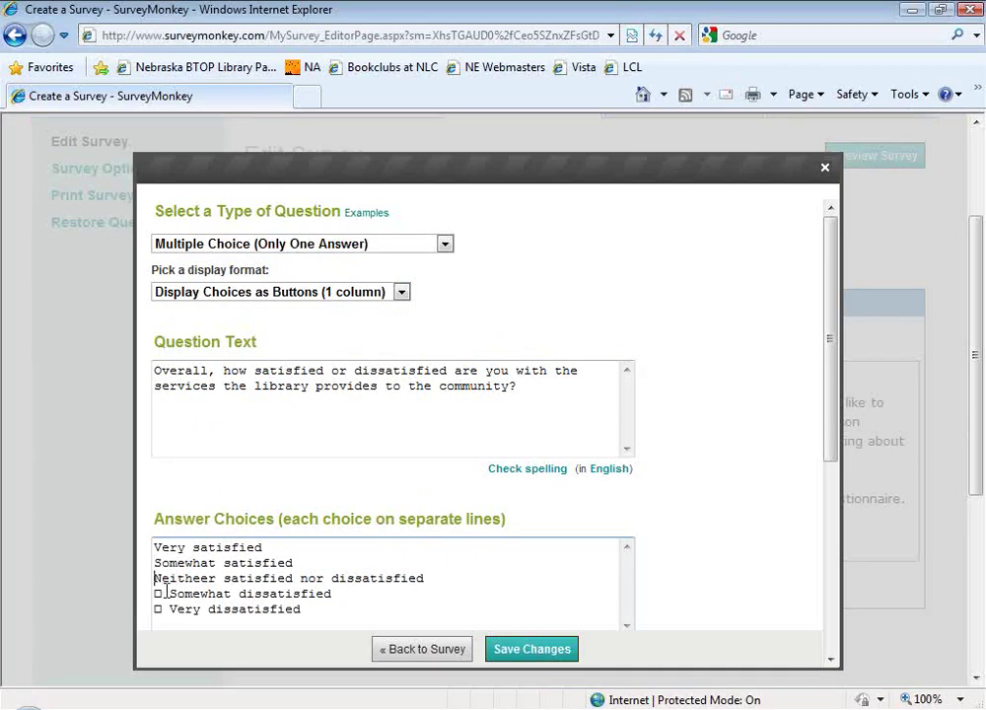
pyautogui.click(210, 578)
pyautogui.press('BackSpace')
pyautogui.click(169, 593)
pyautogui.press('BackSpace')
pyautogui.press('BackSpace')
pyautogui.click(169, 609)
pyautogui.press('BackSpace')
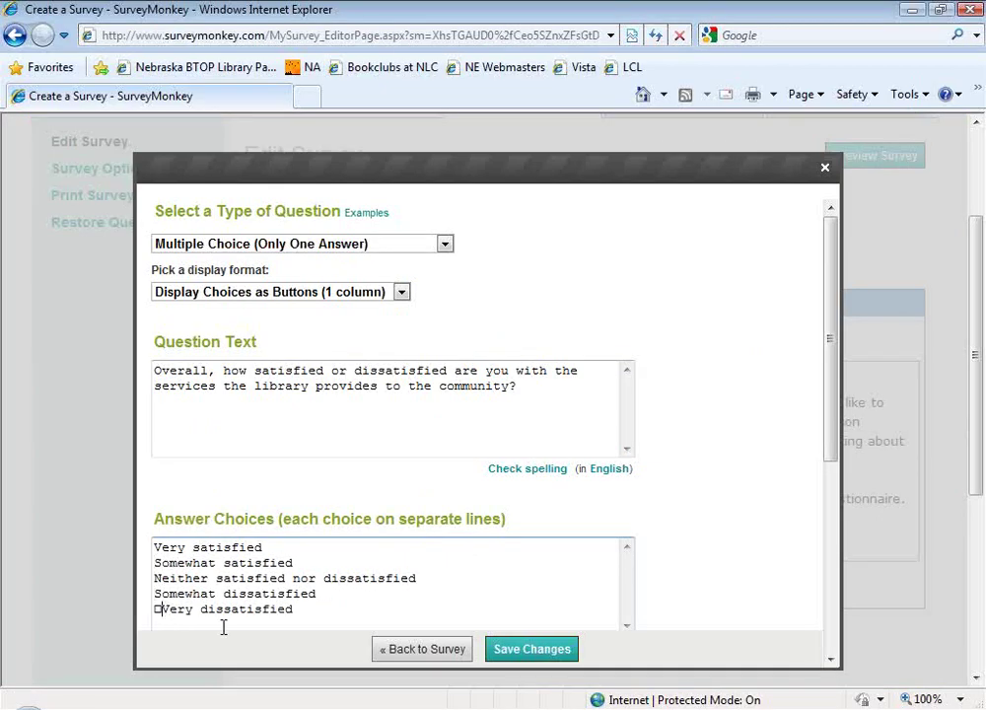
pyautogui.press('BackSpace')
pyautogui.scroll(-3, 480, 660)
pyautogui.scroll(-2, 480, 414)
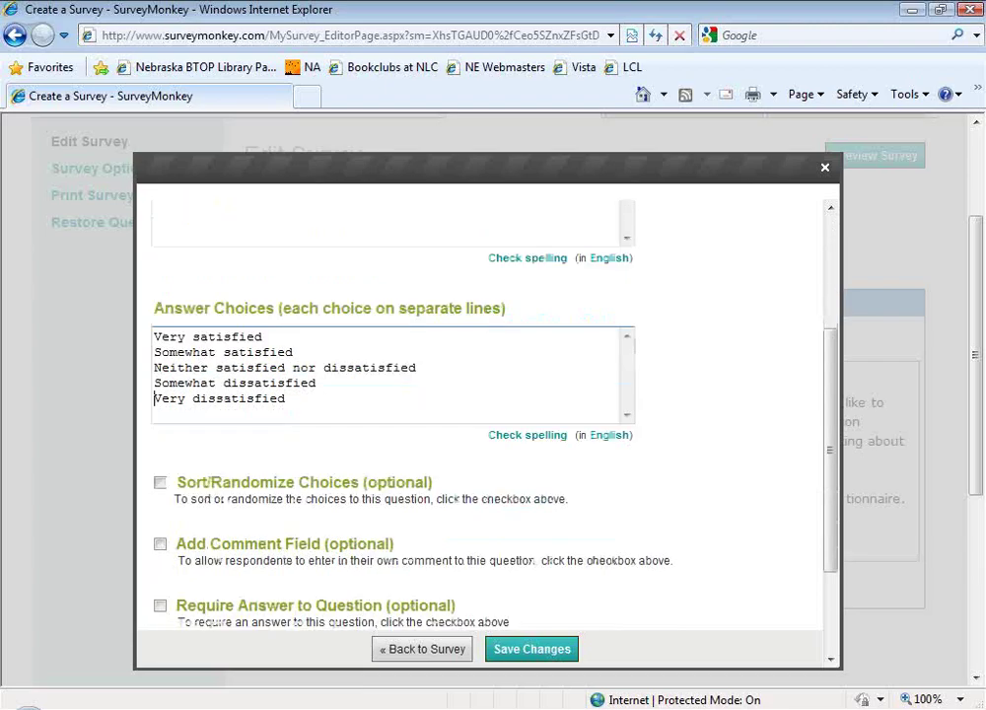
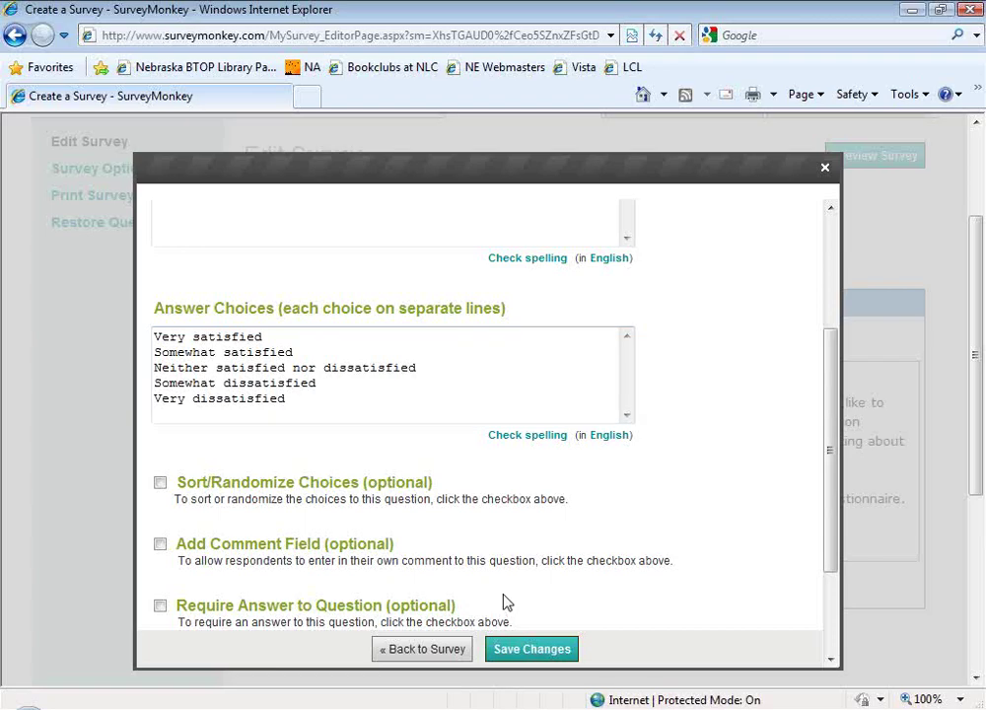
# Save question 1 and test its single-answer behaviour by selecting each choice from Very satisfied to Very dissatisfied in the survey.
pyautogui.scroll(-1, 505, 602)
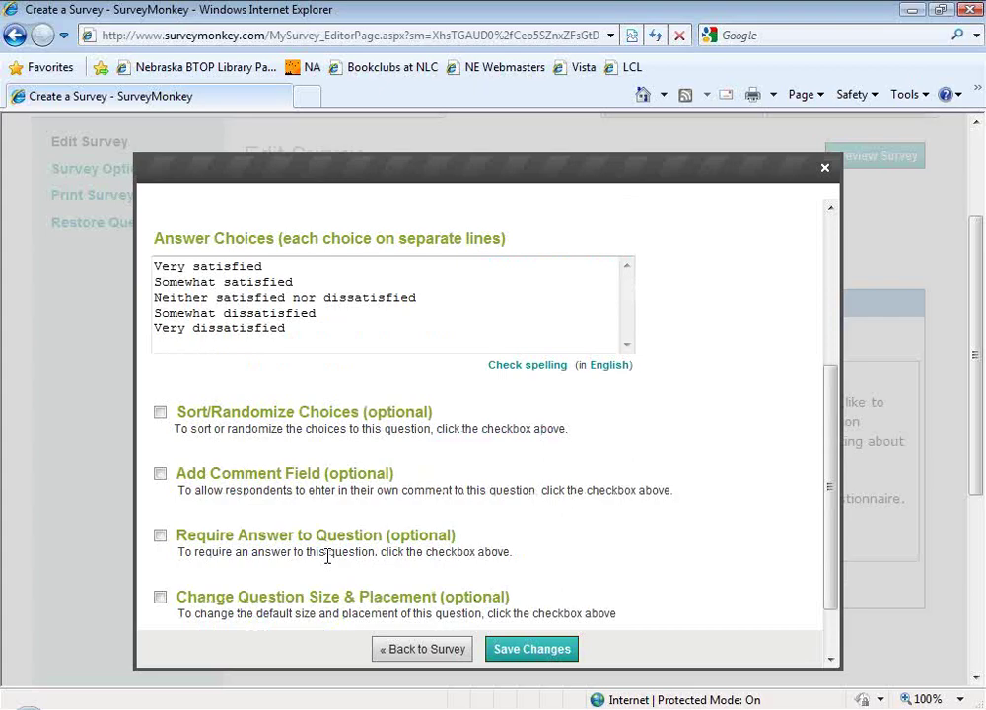
pyautogui.click(527, 652)
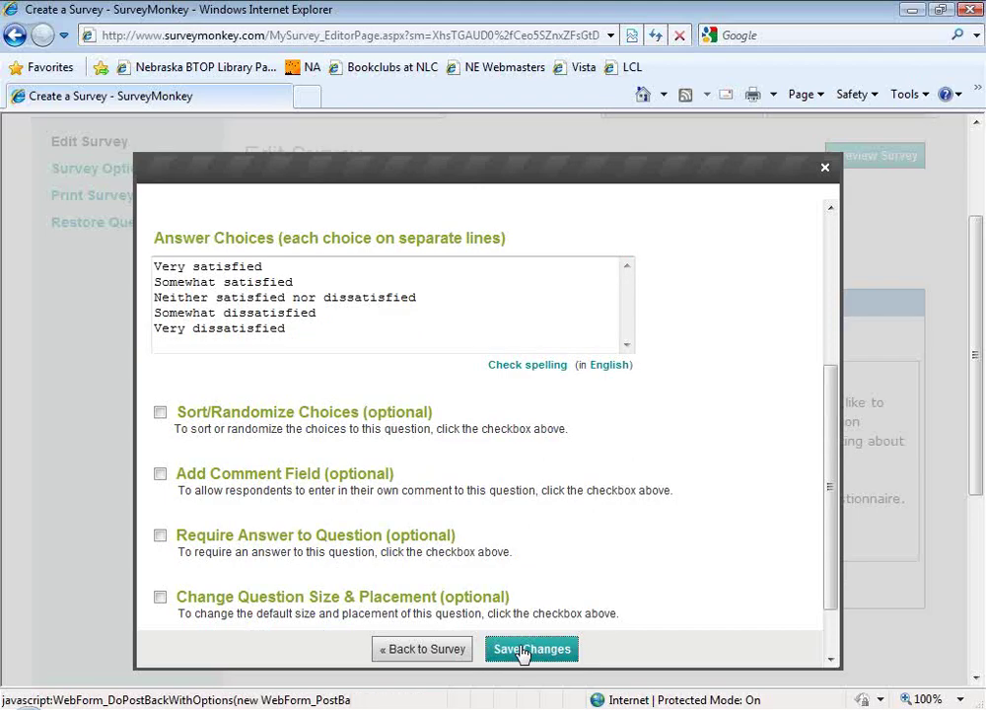
pyautogui.scroll(-3, 499, 562)
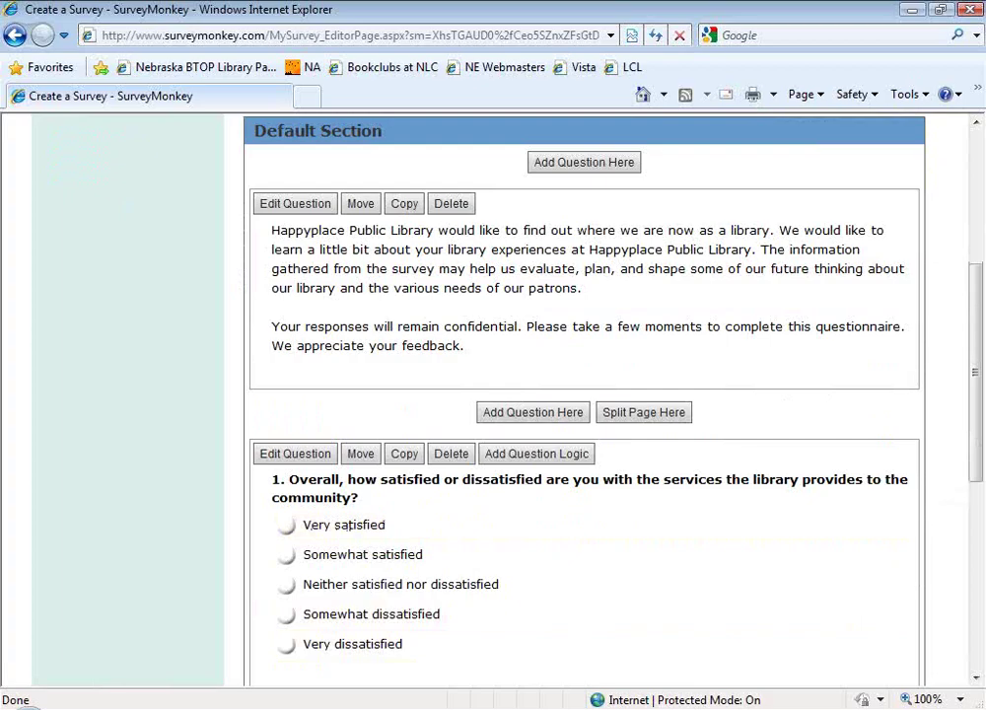
pyautogui.click(287, 525)
pyautogui.click(286, 556)
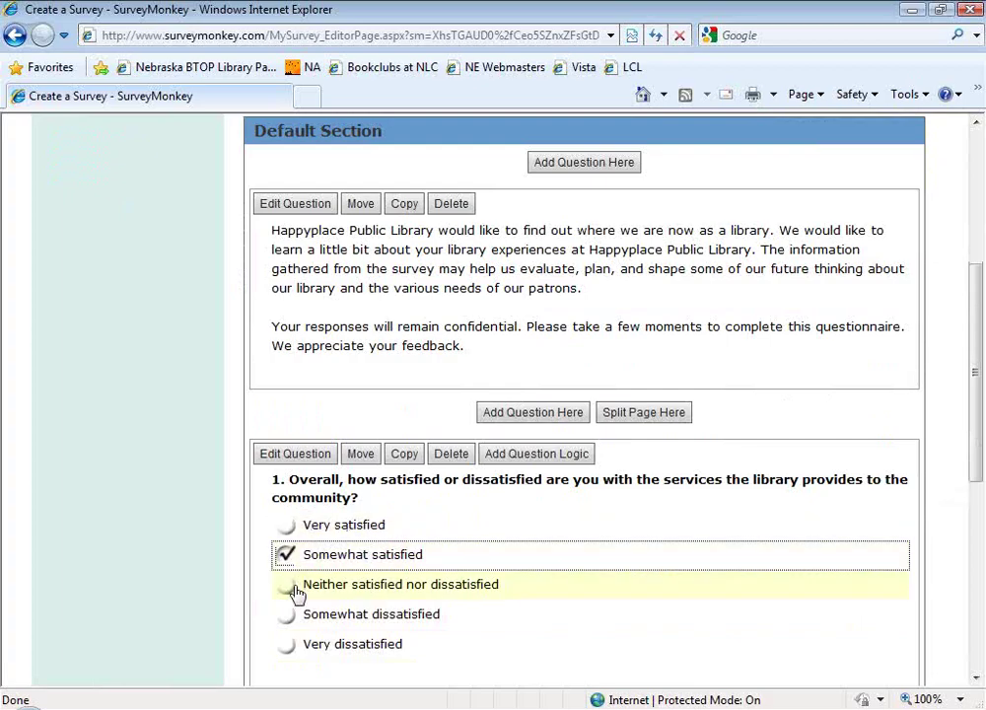
pyautogui.click(293, 587)
pyautogui.click(291, 616)
pyautogui.click(321, 645)
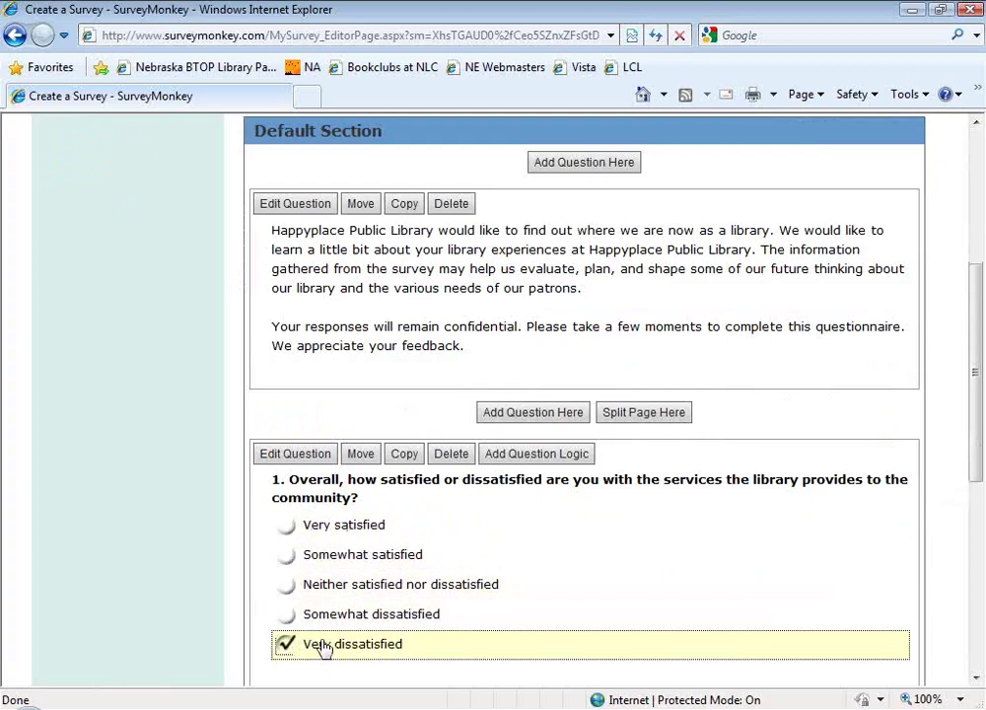
# Start a new question below question 1, and copy the wording of the recent visit purpose question from the mailed questionnaire in Word.
pyautogui.scroll(-3, 323, 647)
pyautogui.click(583, 461)
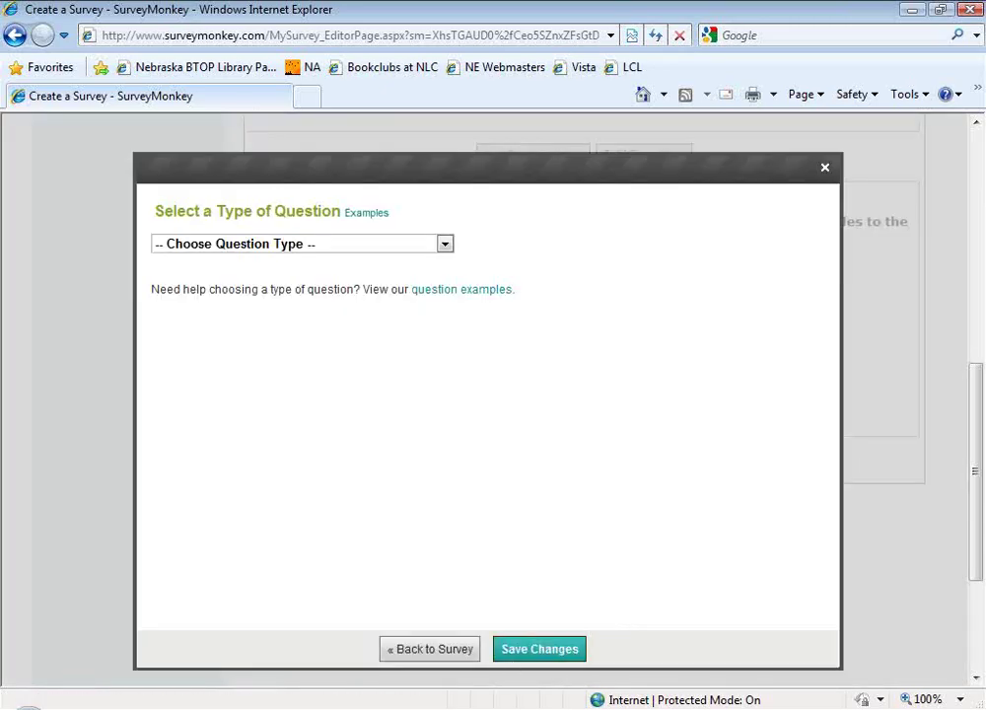
pyautogui.hotkey('alt', 'Tab')
pyautogui.scroll(-4, 306, 641)
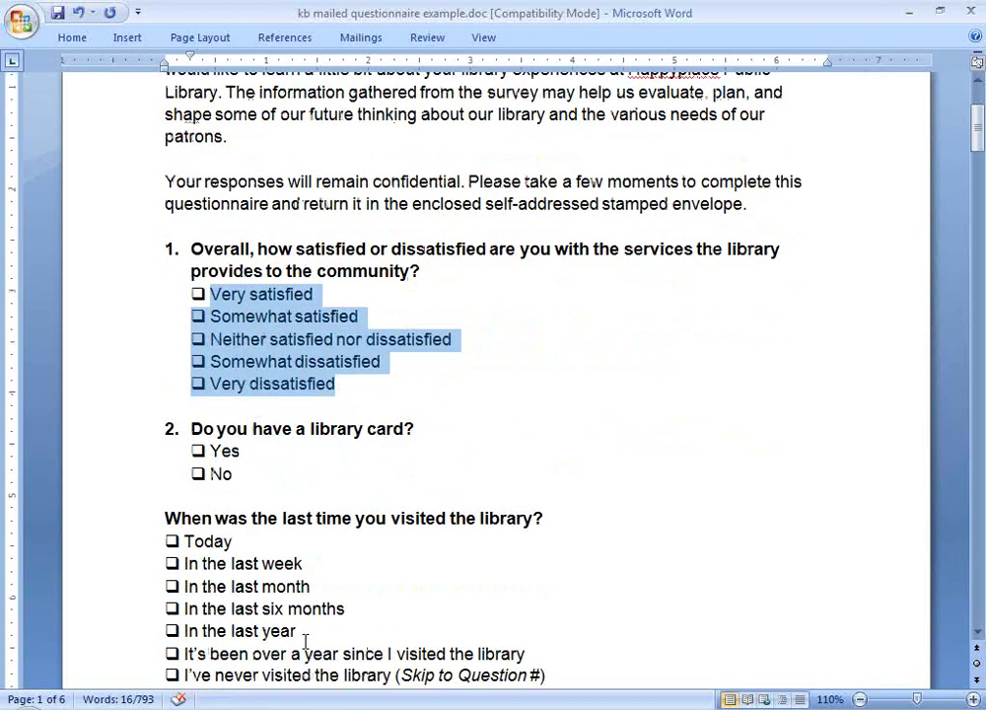
pyautogui.scroll(-2, 305, 642)
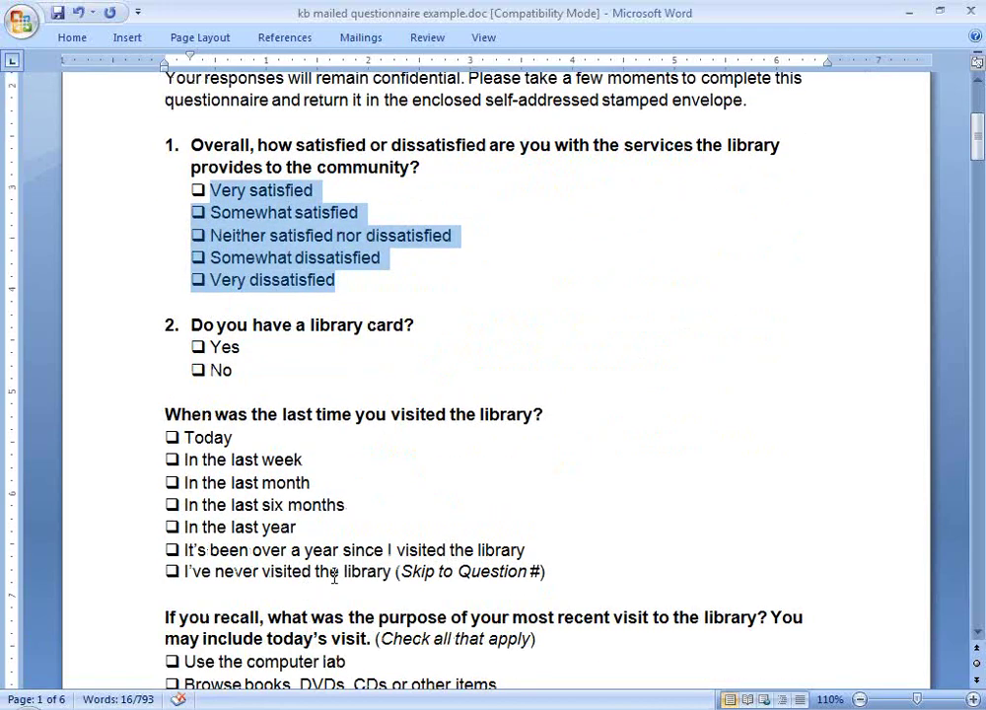
pyautogui.click(404, 552)
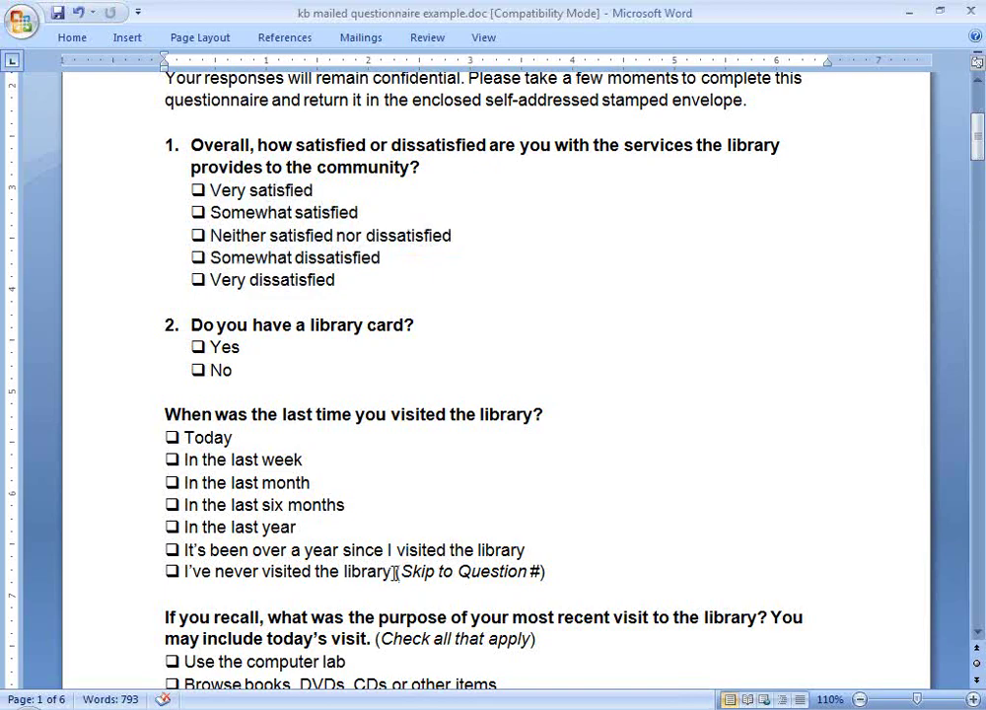
pyautogui.click(394, 571)
pyautogui.scroll(-3, 396, 570)
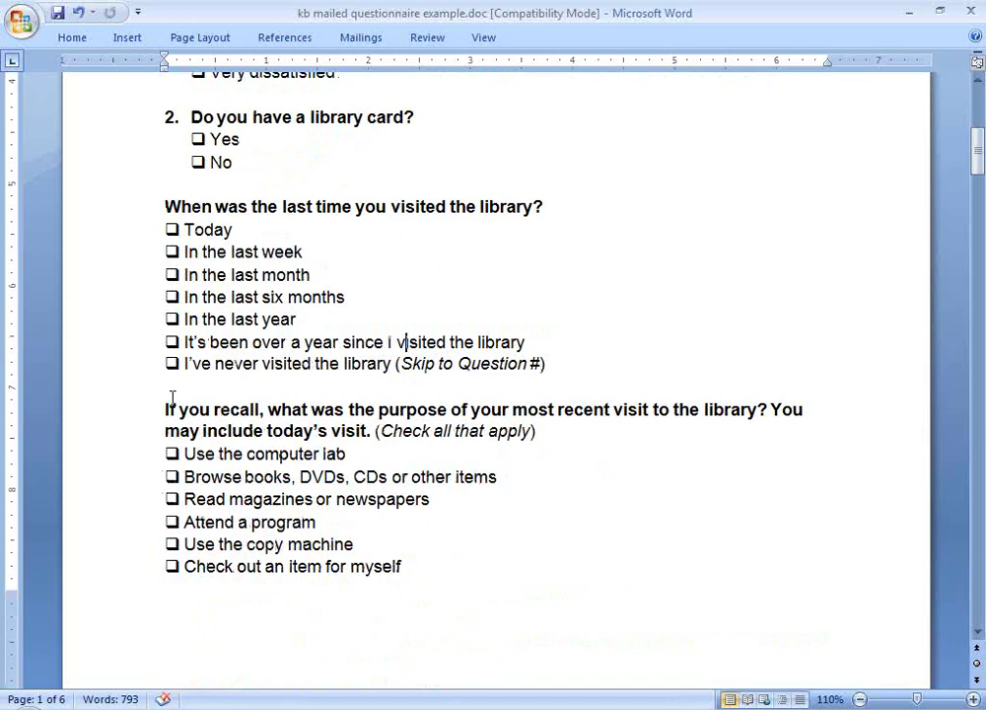
pyautogui.moveTo(163, 408); pyautogui.dragTo(540, 432)
pyautogui.hotkey('ctrl', 'c')
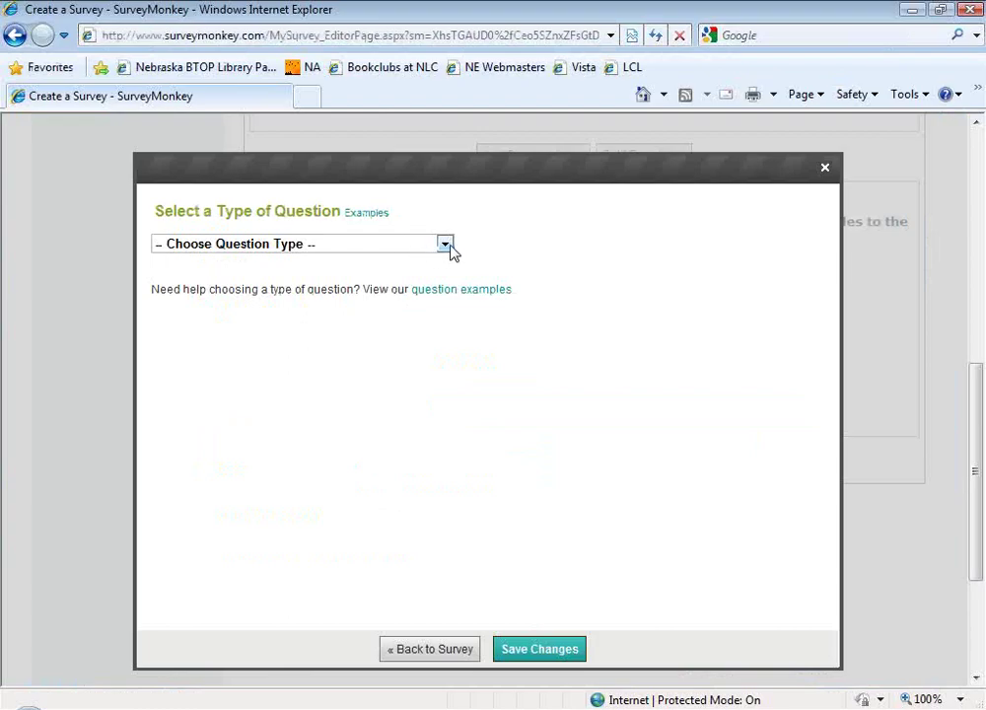
# Make the new SurveyMonkey question Multiple Choice (Multiple Answers) and paste the copied wording as its question text.
pyautogui.click(447, 247)
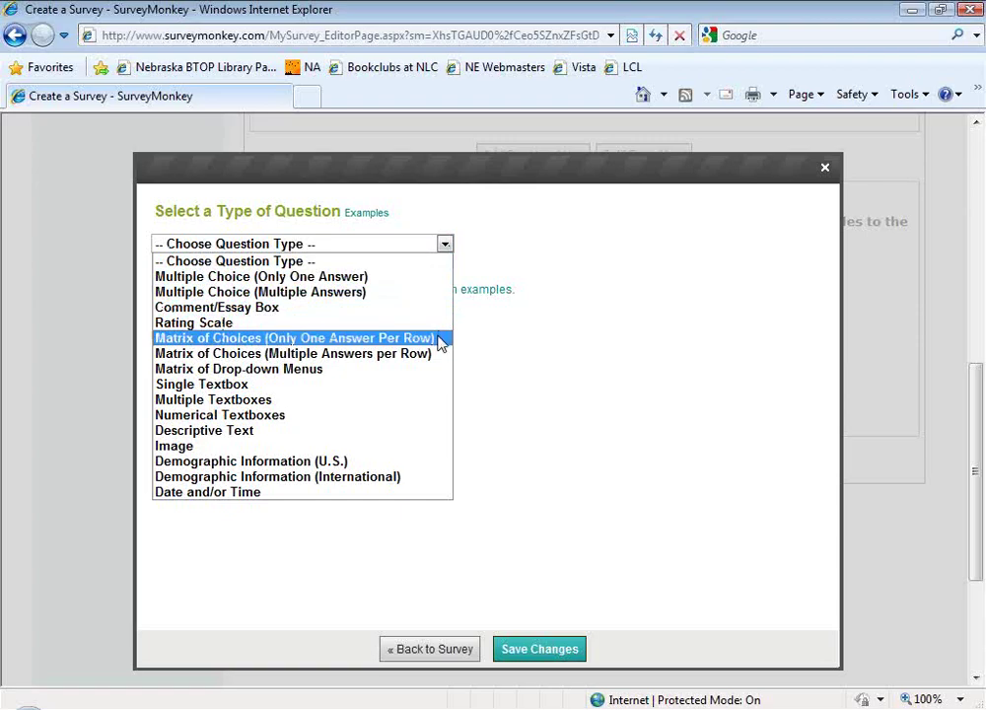
pyautogui.click(382, 293)
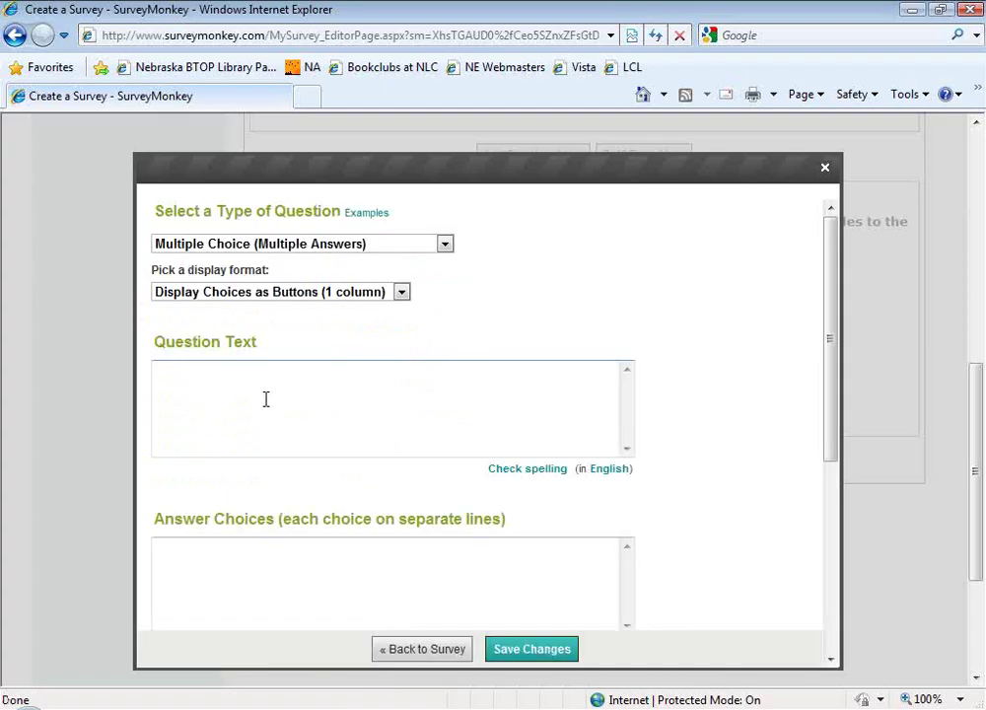
pyautogui.click(259, 389)
pyautogui.hotkey('ctrl', 'v')
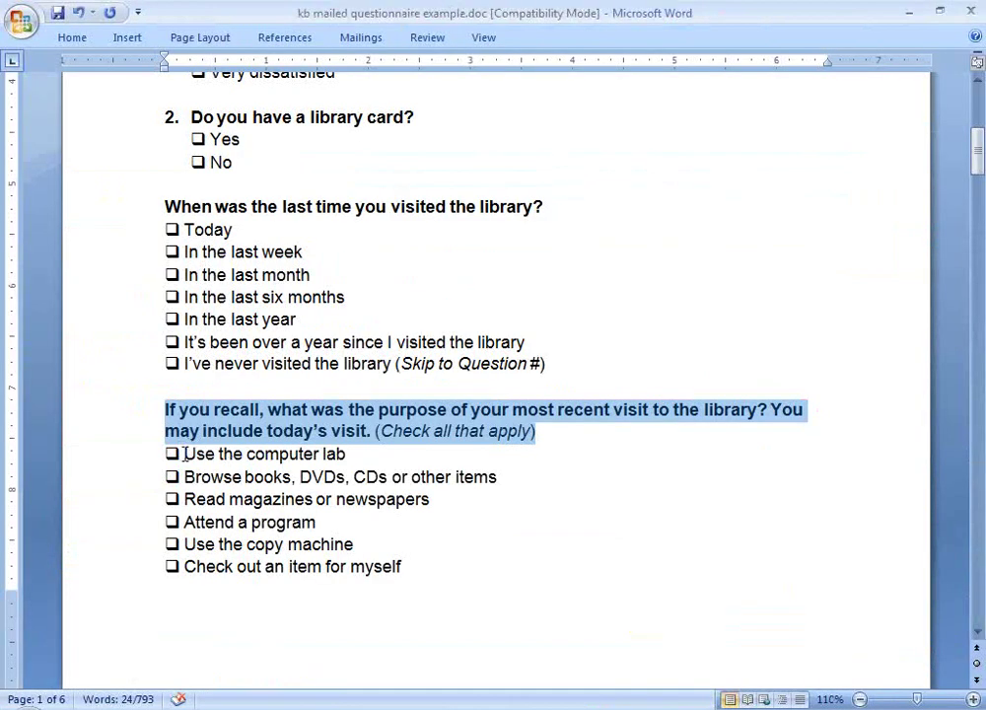
# Copy the visit purpose answers, Use the computer lab through Don't recall, from the Word questionnaire into the SurveyMonkey question's answer choices.
pyautogui.moveTo(184, 453); pyautogui.dragTo(270, 632)
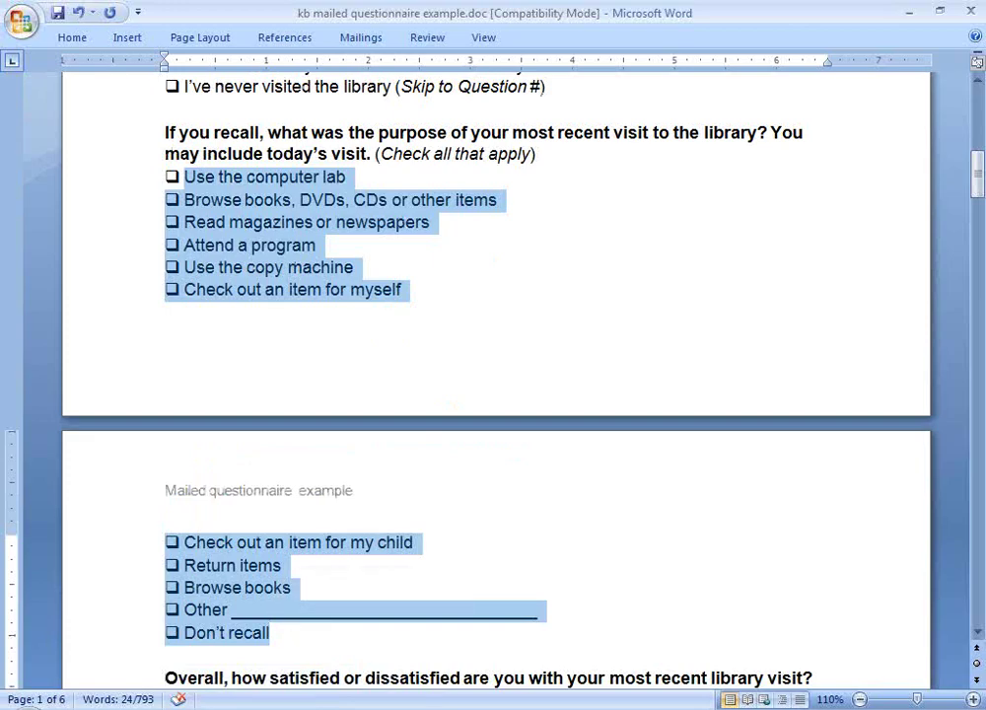
pyautogui.hotkey('alt', 'Tab')
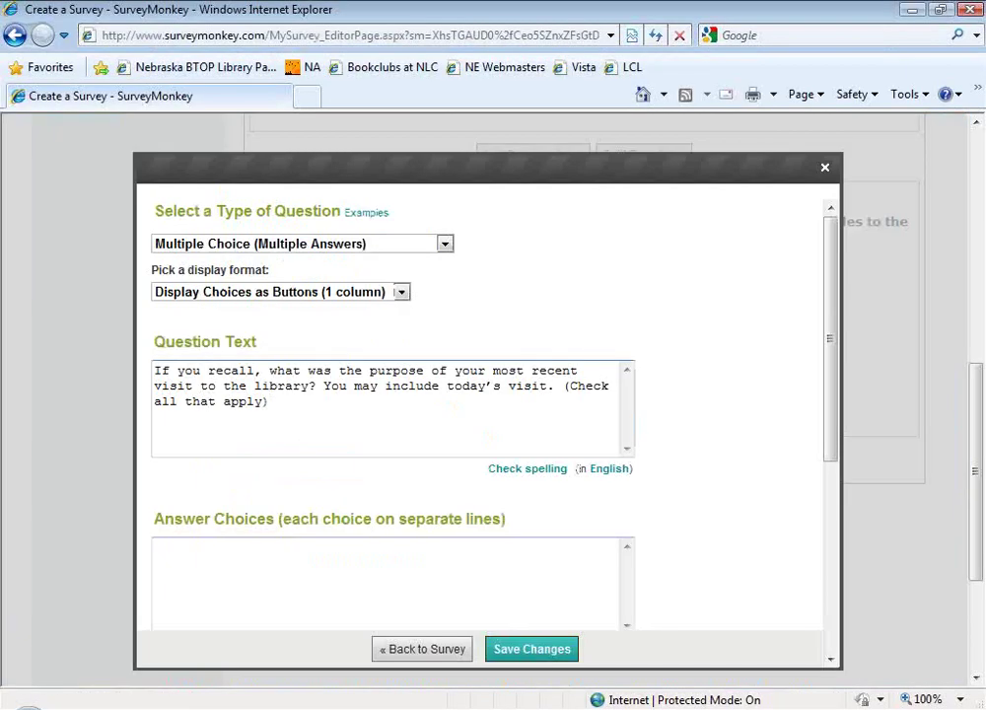
pyautogui.click(246, 554)
pyautogui.hotkey('ctrl', 'v')
# Remove the box symbols and leading spaces from the choices Check out an item for my child, Return items, Browse books and Don't recall.
pyautogui.click(169, 549)
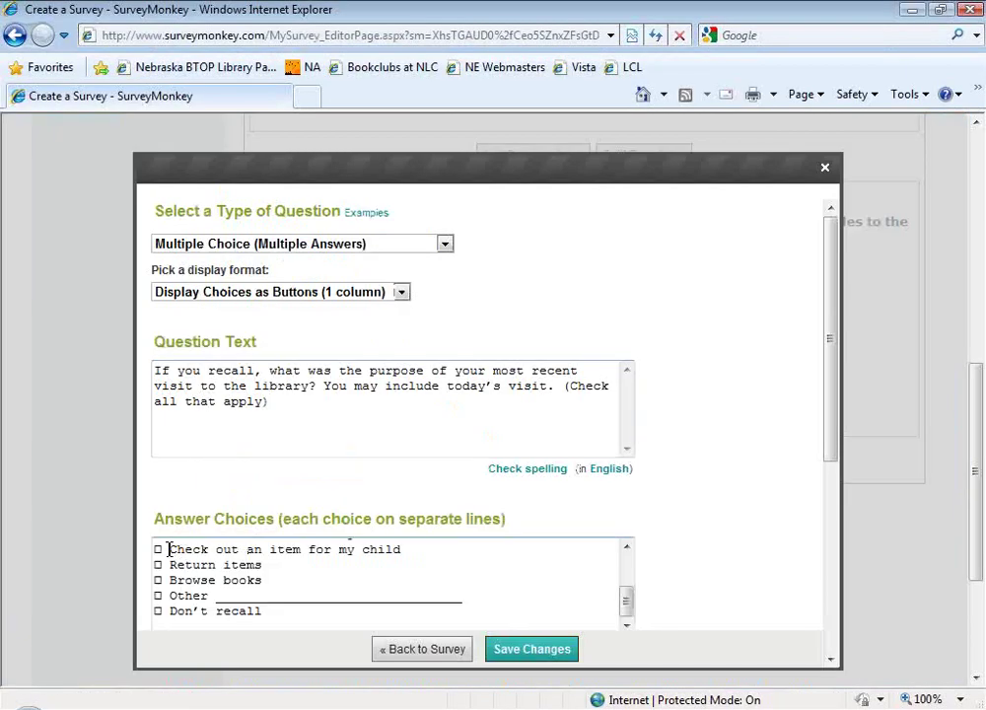
pyautogui.press('BackSpace')
pyautogui.press('BackSpace')
pyautogui.click(170, 565)
pyautogui.press('BackSpace')
pyautogui.press('BackSpace')
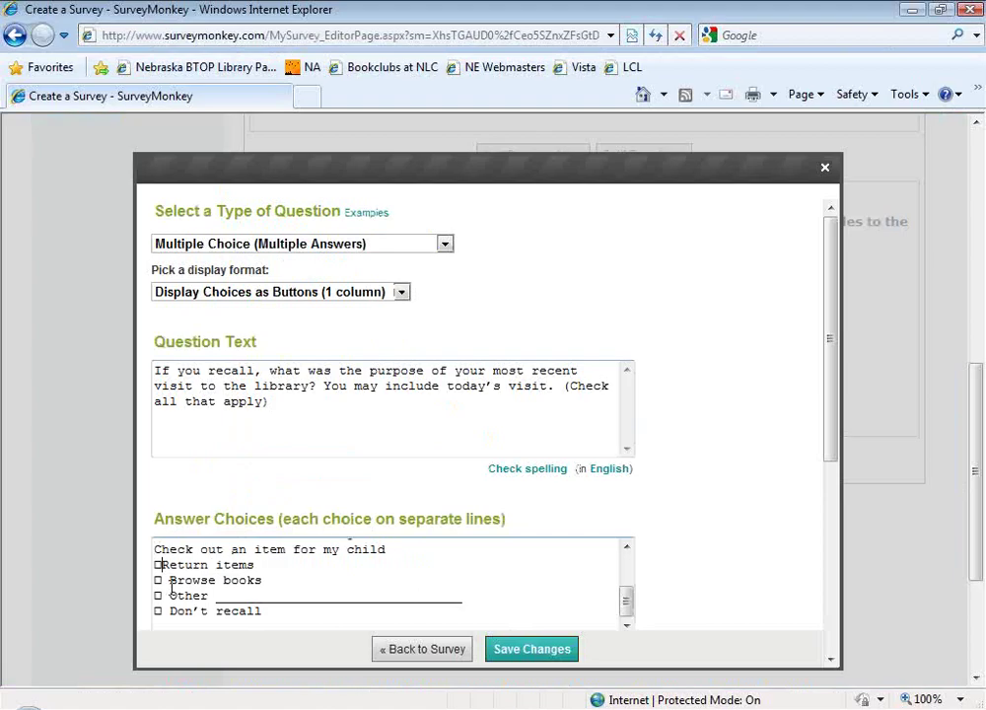
pyautogui.click(169, 581)
pyautogui.press('BackSpace')
pyautogui.press('BackSpace')
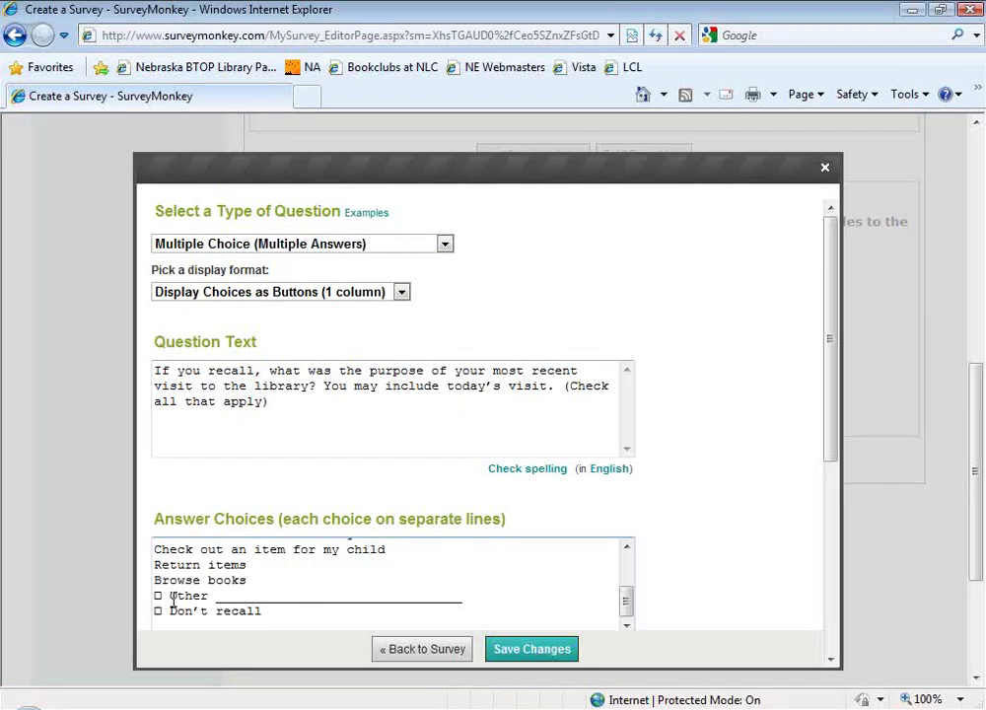
pyautogui.click(170, 611)
pyautogui.press('BackSpace')
pyautogui.press('BackSpace')
pyautogui.scroll(2, 170, 592)
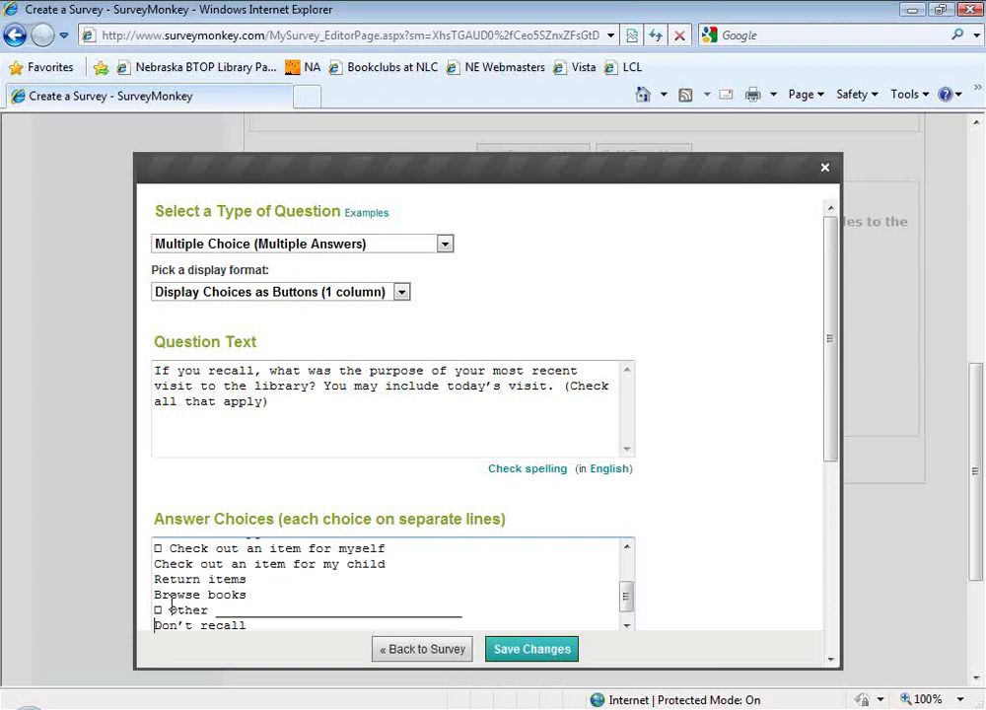
# Strip the box symbols and leading spaces from the choices between Check out an item for myself and Browse books, DVDs, CDs or other items.
pyautogui.click(169, 561)
pyautogui.press('BackSpace')
pyautogui.press('BackSpace')
pyautogui.press('BackSpace')
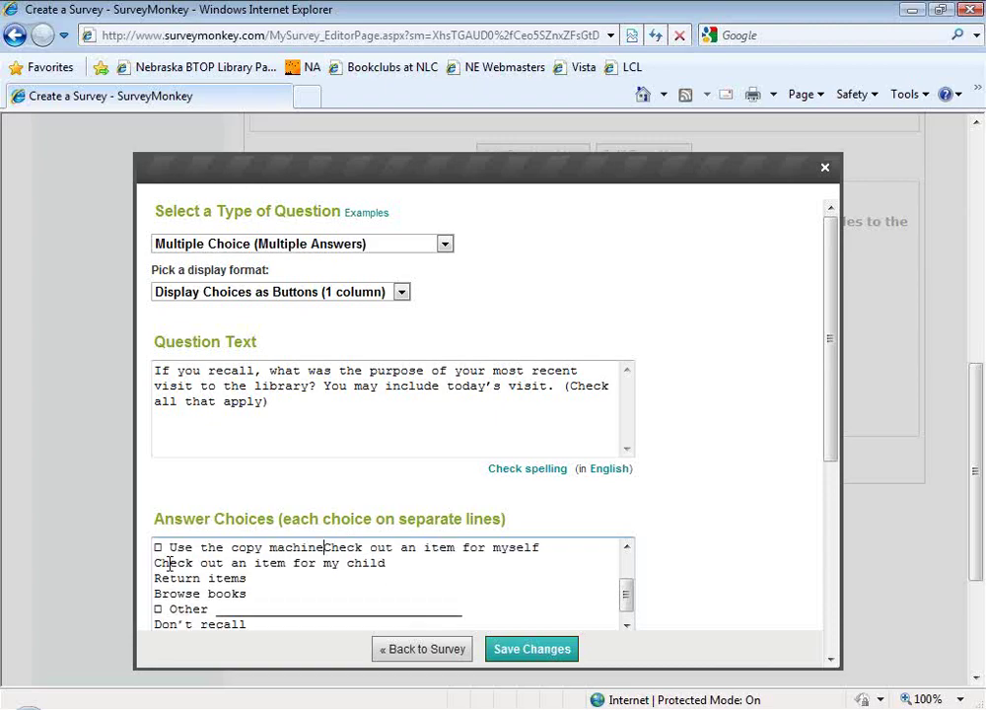
pyautogui.press('Return')
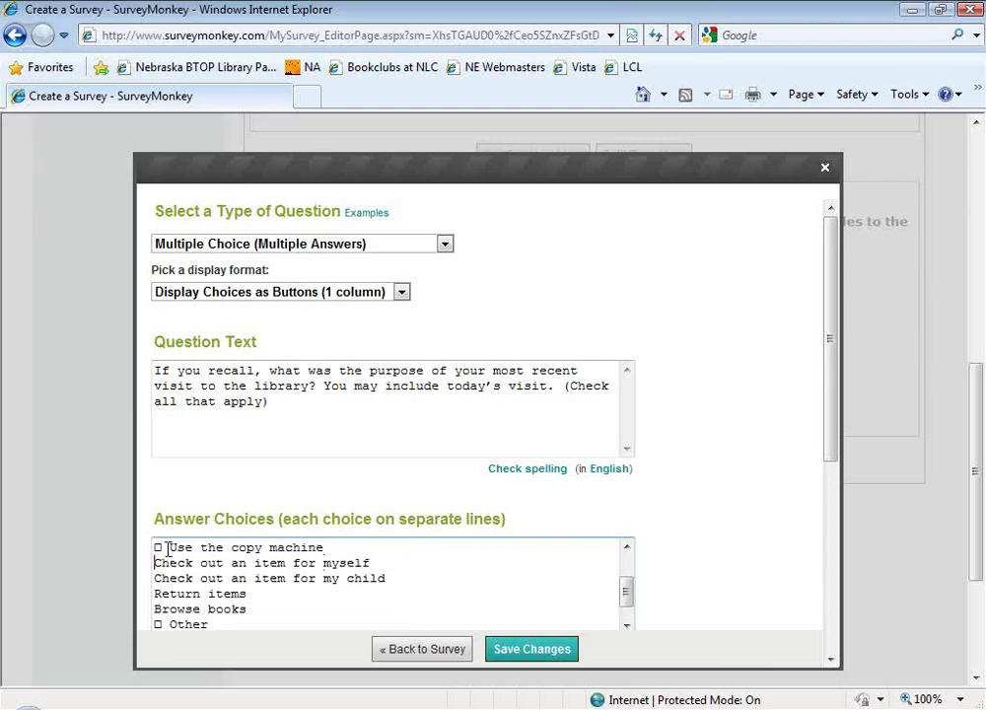
pyautogui.write('Read magazines or newspapers ☐ Attend a program')
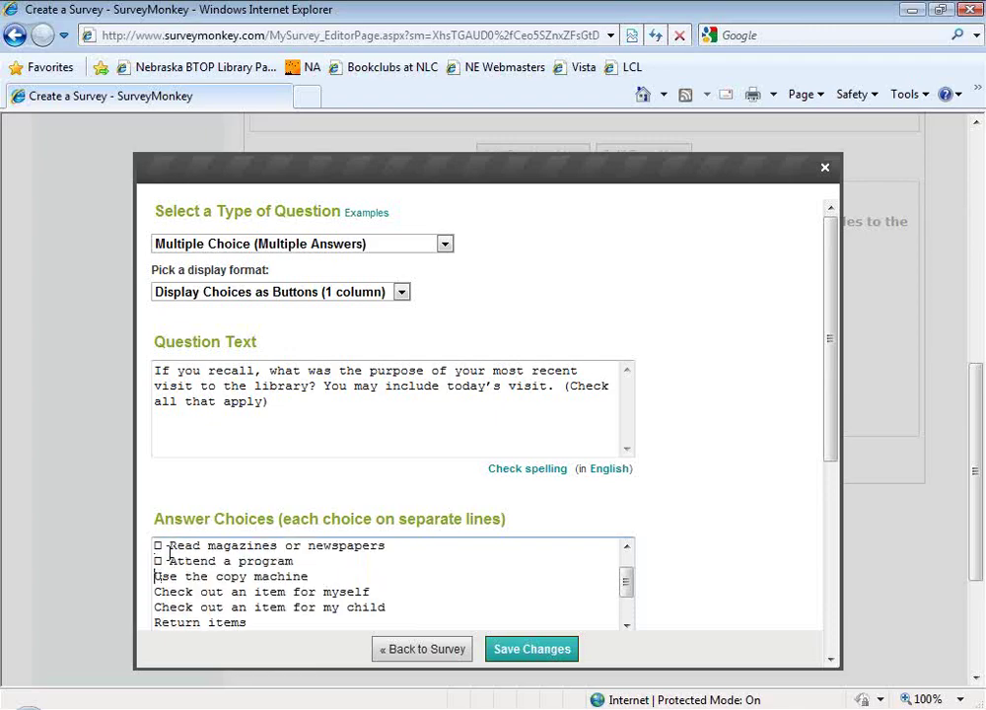
pyautogui.click(170, 561)
pyautogui.press('BackSpace')
pyautogui.press('BackSpace')
pyautogui.click(169, 545)
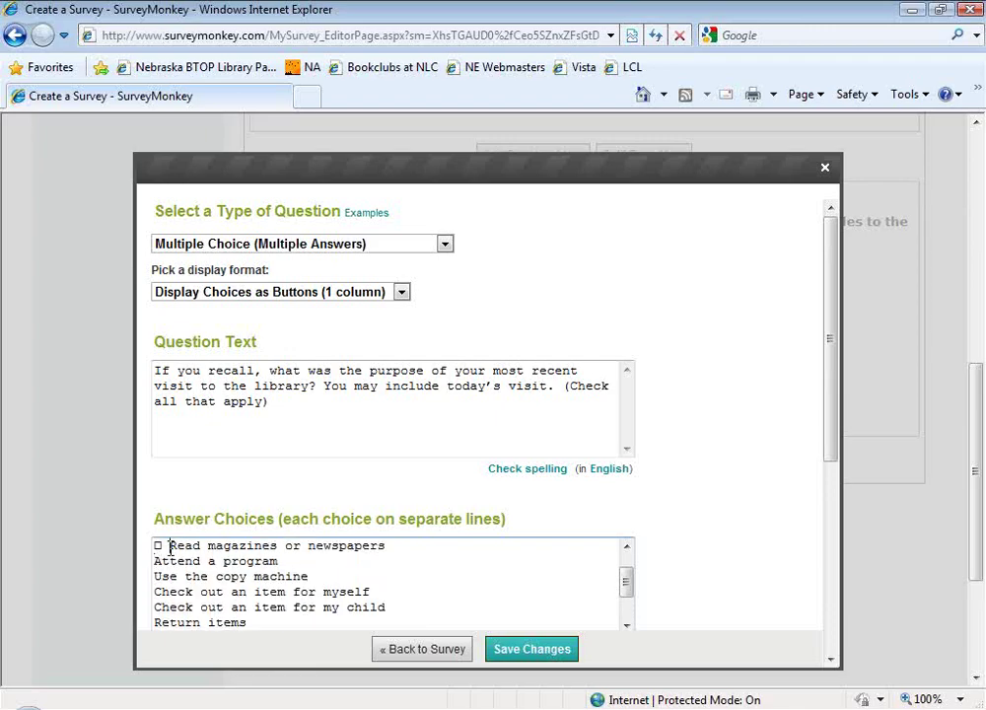
pyautogui.press('BackSpace')
pyautogui.press('BackSpace')
pyautogui.scroll(1, 173, 559)
pyautogui.click(171, 559)
pyautogui.press('BackSpace')
pyautogui.press('BackSpace')
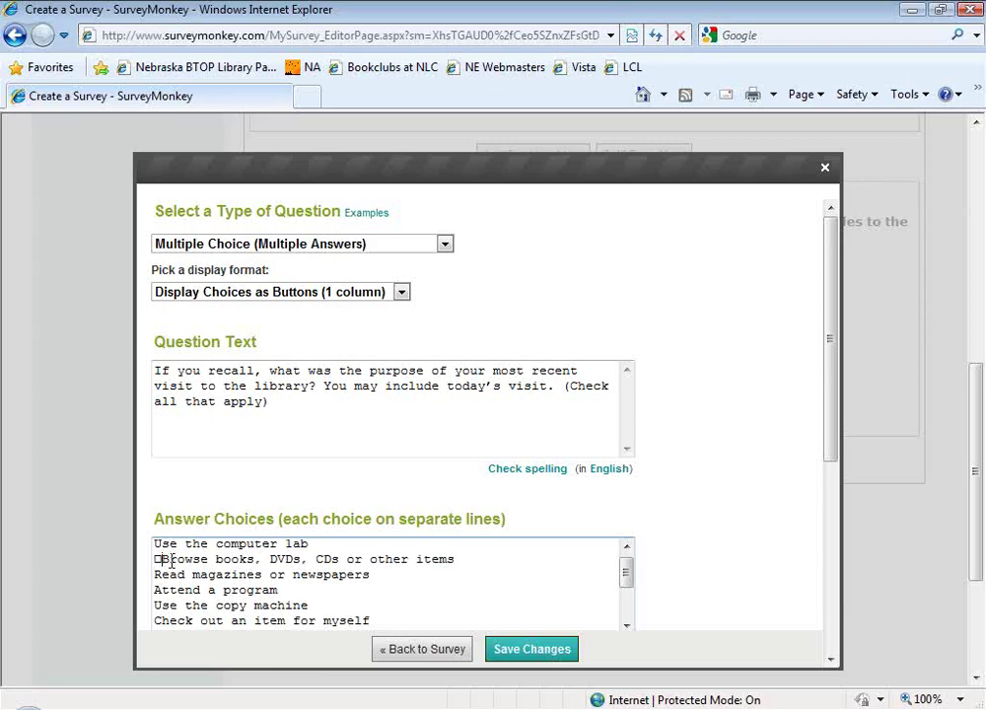
pyautogui.scroll(2, 173, 559)
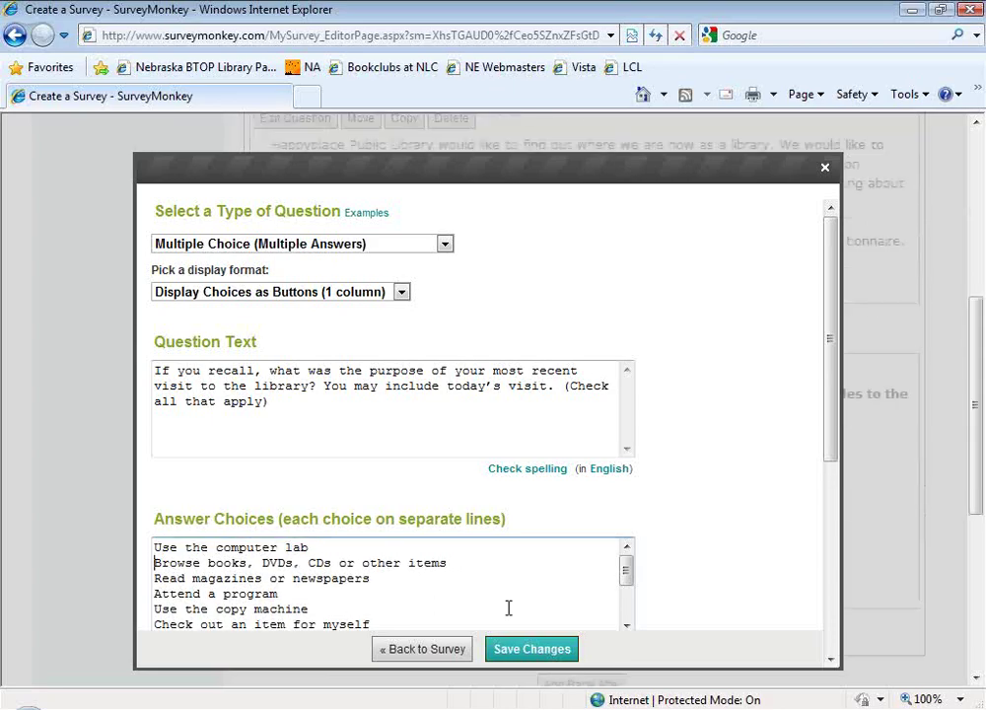
# Delete the "Other" line with its blank from the answer choices and save the question.
pyautogui.scroll(-3, 506, 607)
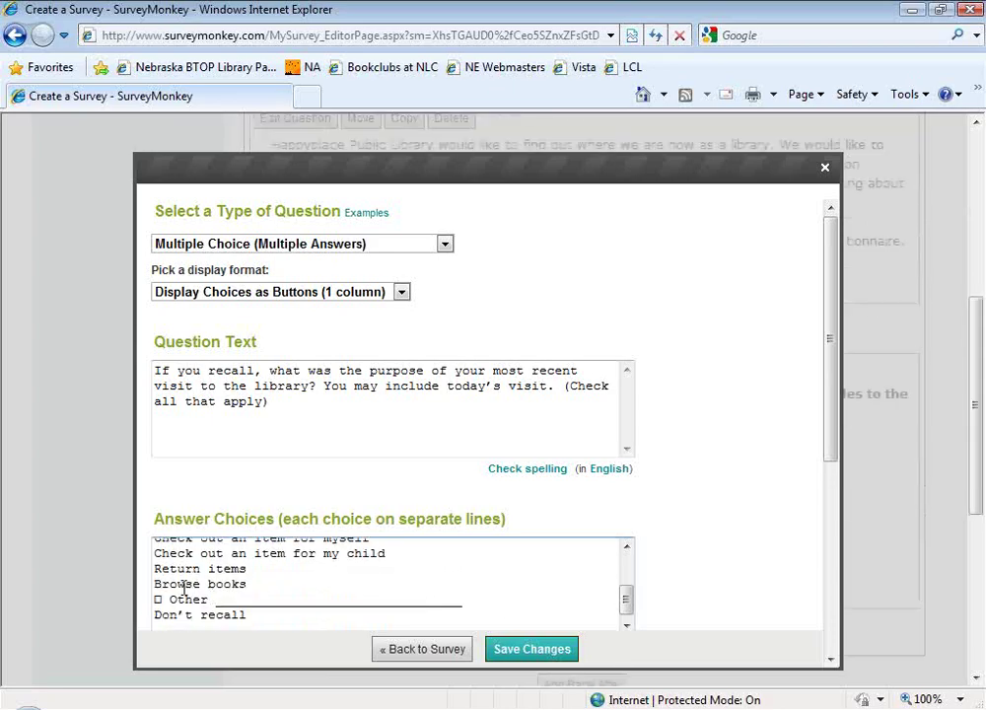
pyautogui.moveTo(156, 599); pyautogui.dragTo(471, 597)
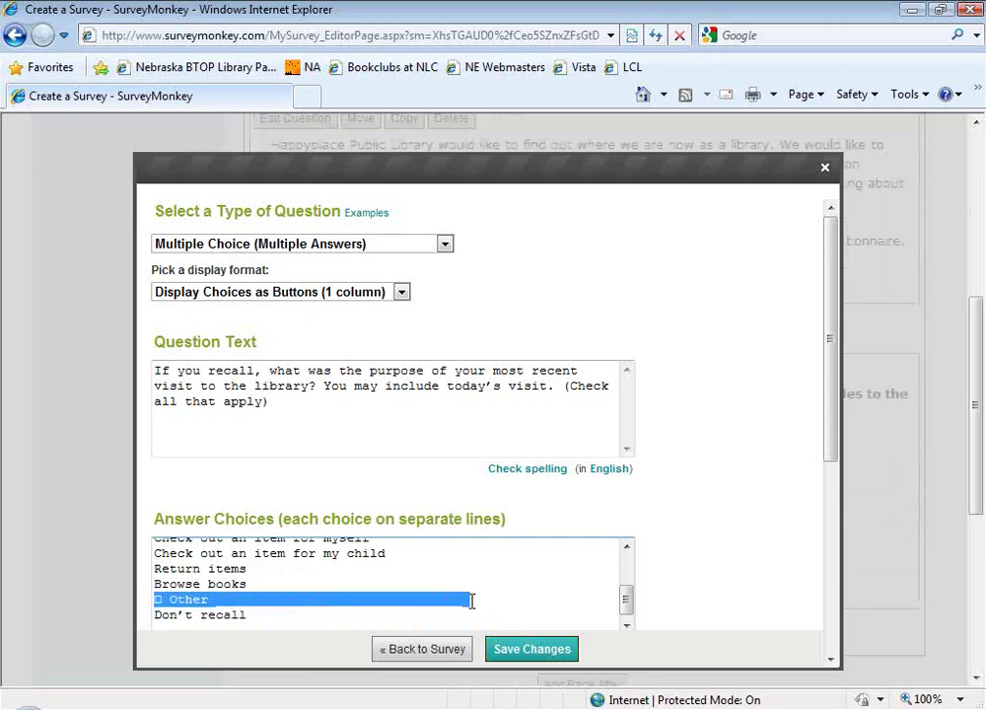
pyautogui.press('Delete')
pyautogui.scroll(-3, 471, 608)
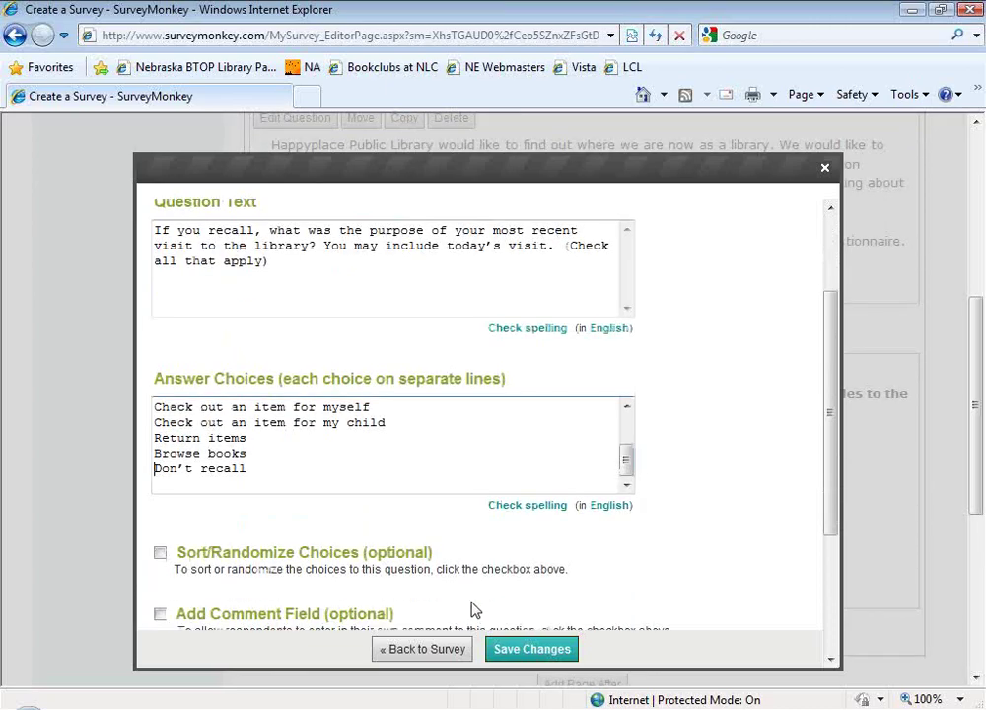
pyautogui.scroll(-3, 473, 609)
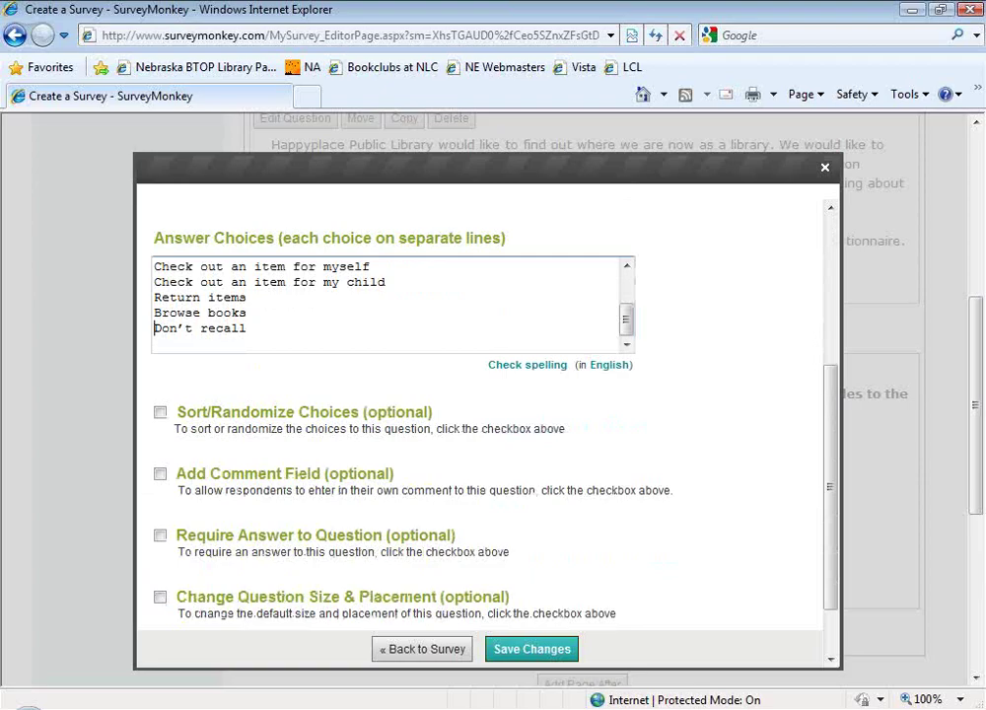
pyautogui.scroll(-2, 483, 414)
pyautogui.scroll(2, 370, 478)
pyautogui.click(529, 649)
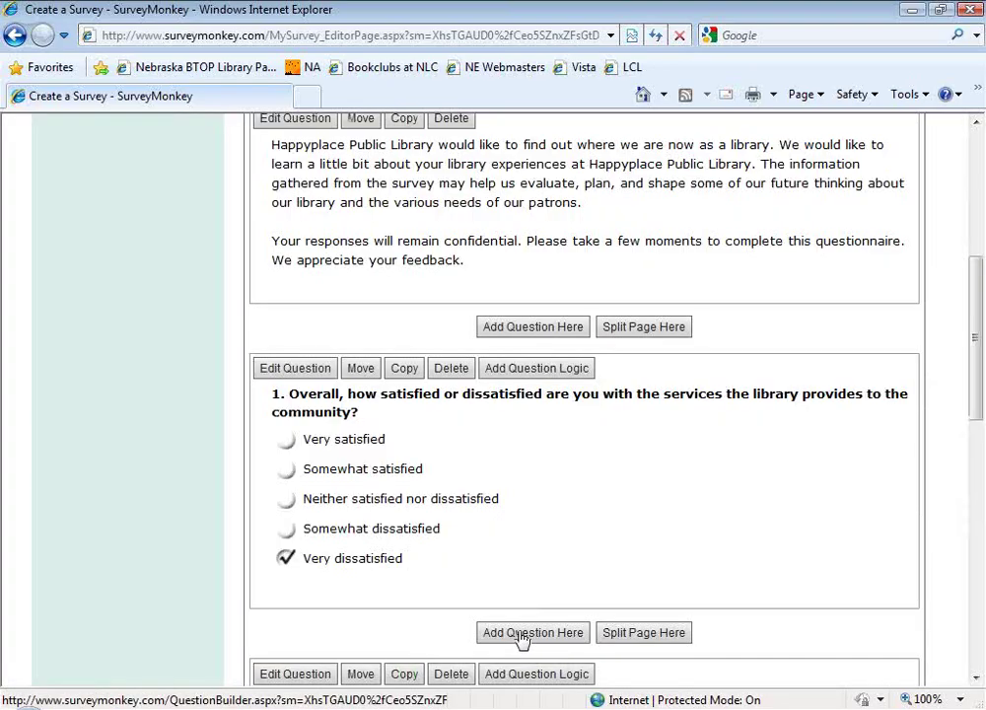
# Test question 2's multiple-answer behaviour by ticking computer lab, magazines or newspapers, copy machine, item for my child and Browse books.
pyautogui.scroll(-5, 521, 641)
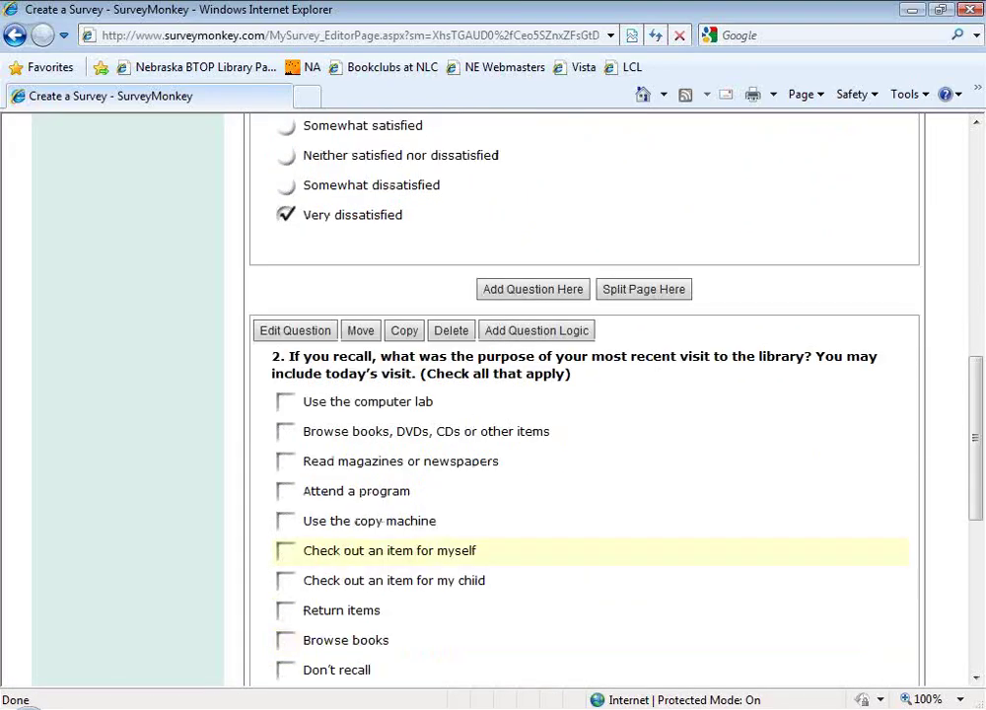
pyautogui.click(283, 400)
pyautogui.click(287, 462)
pyautogui.click(285, 522)
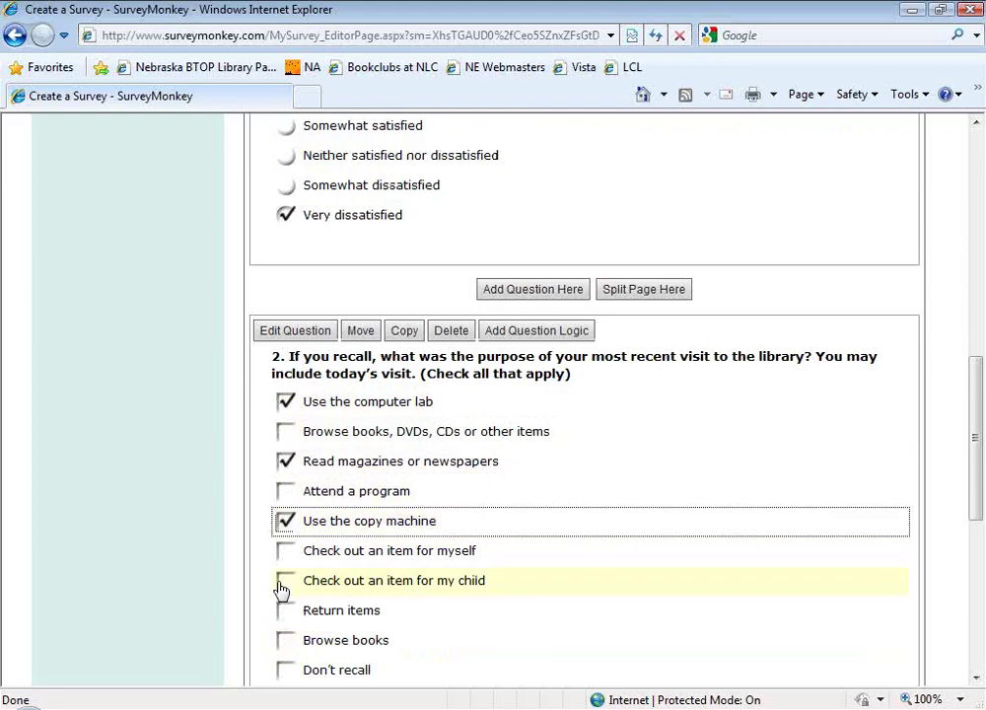
pyautogui.click(284, 583)
pyautogui.click(286, 646)
pyautogui.scroll(-1, 285, 645)
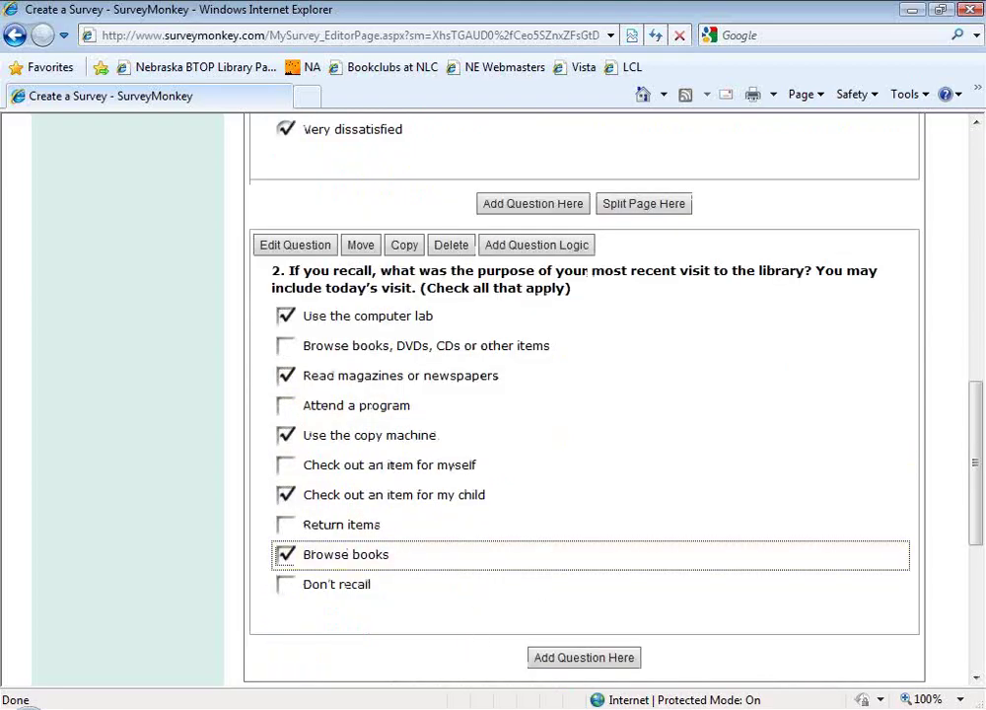
# Add an "Other (please specify)" comment field to question 2, make it an answer choice, and save the question.
pyautogui.click(316, 252)
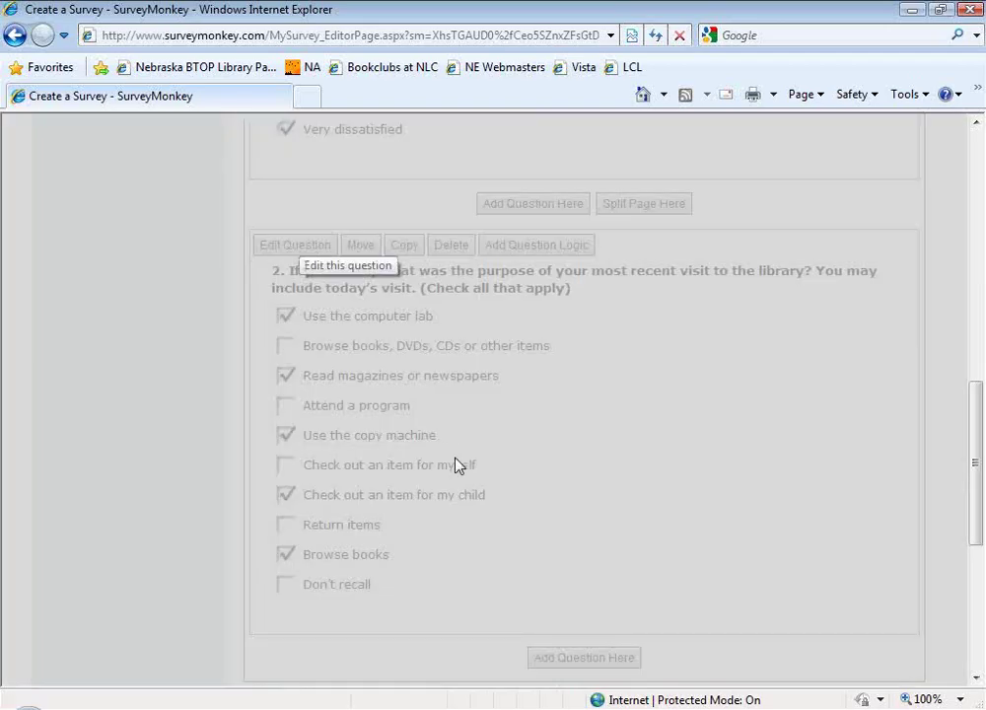
pyautogui.scroll(-3, 449, 518)
pyautogui.scroll(-1, 448, 519)
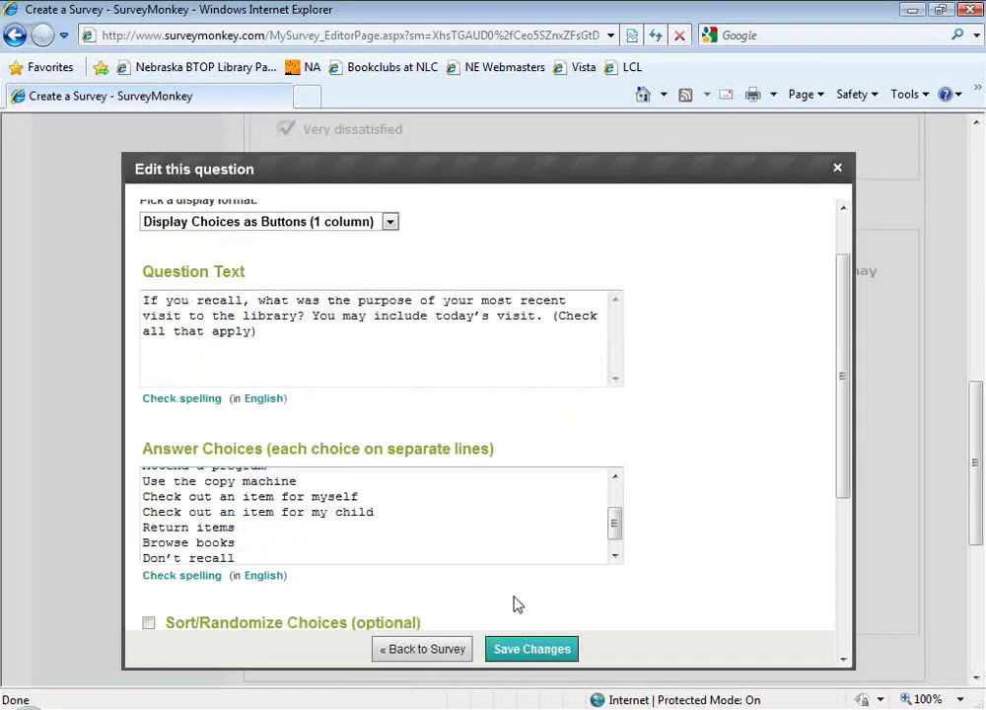
pyautogui.scroll(-4, 512, 596)
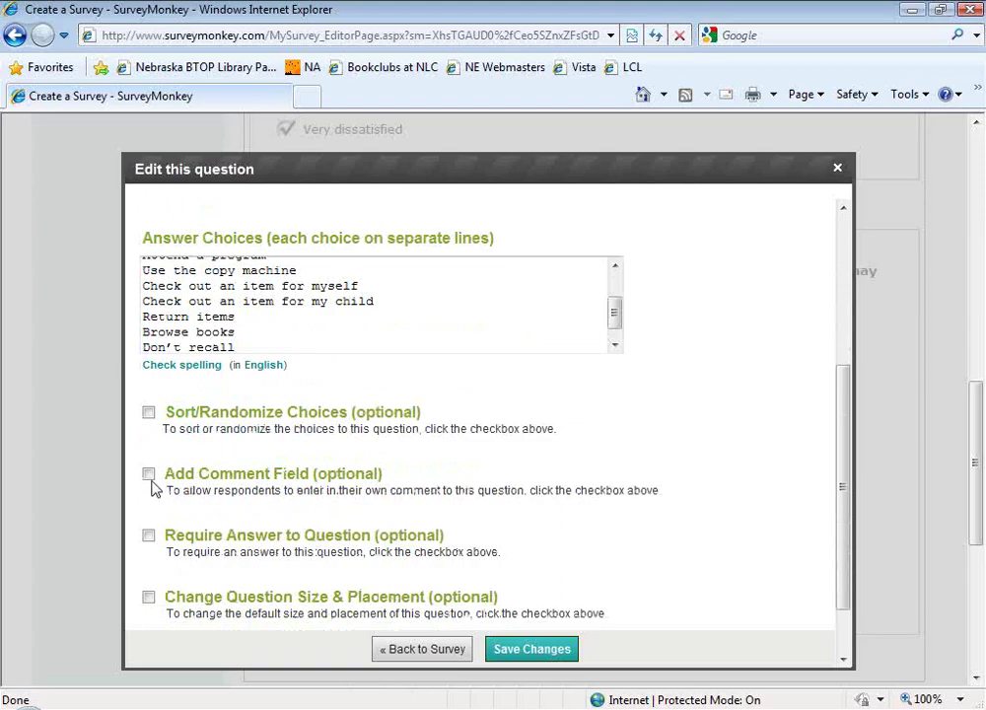
pyautogui.click(148, 473)
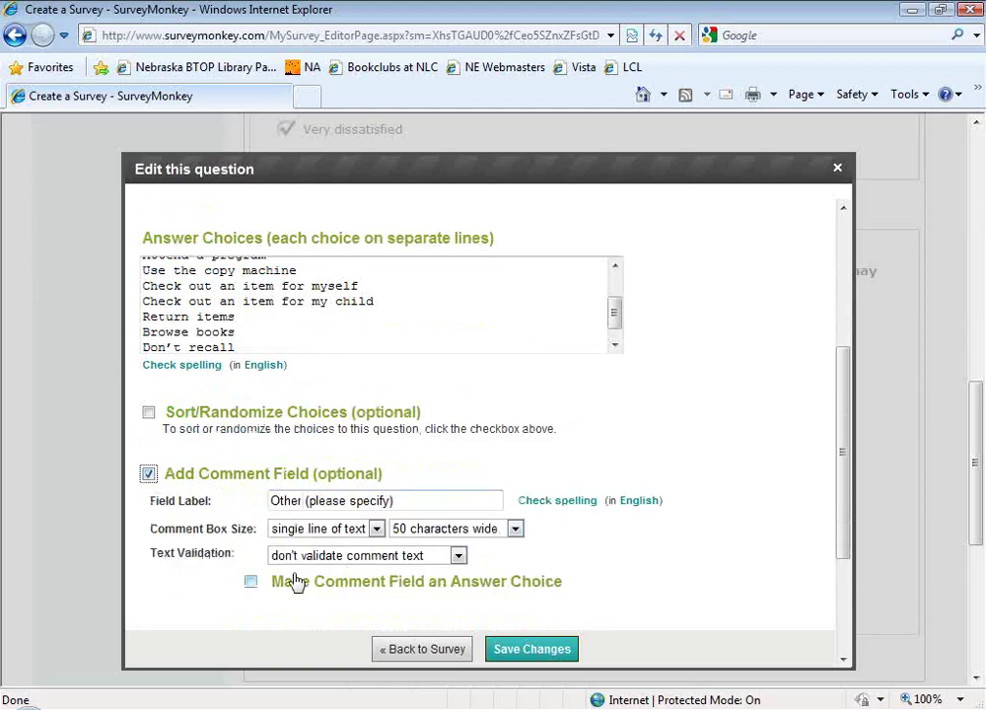
pyautogui.click(251, 580)
pyautogui.scroll(-3, 364, 616)
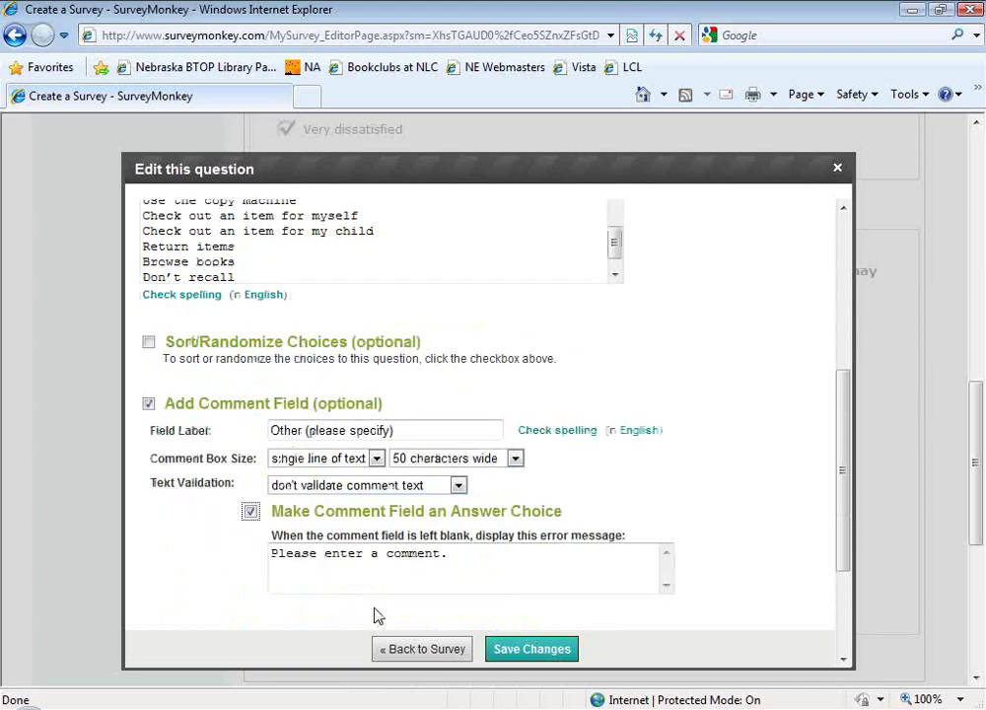
pyautogui.click(523, 648)
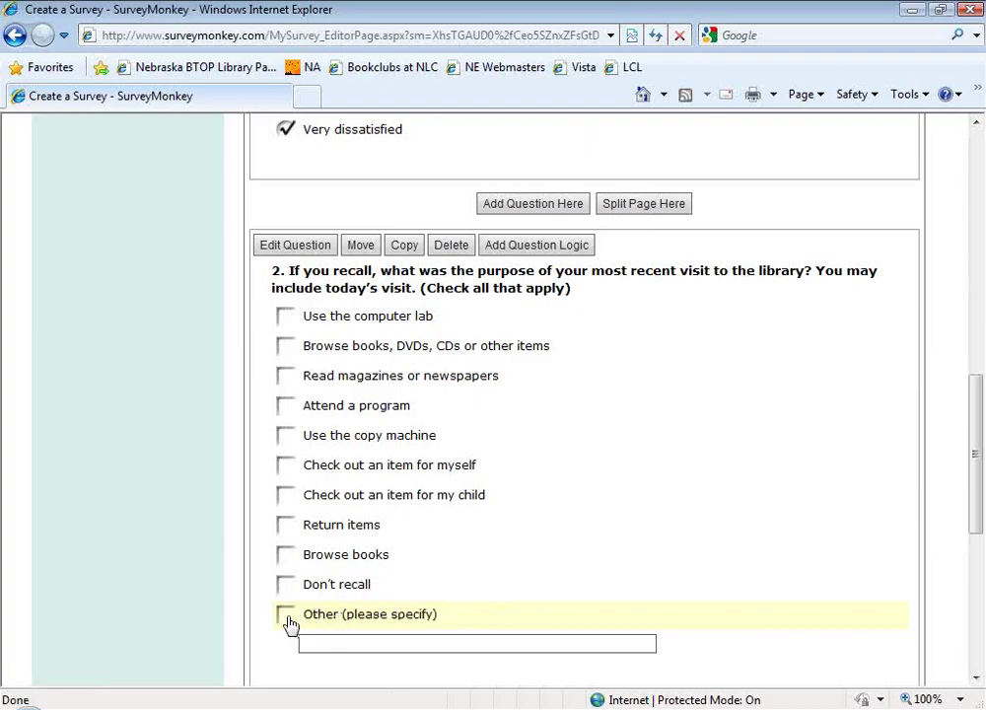
# Test question 2's Other (please specify) choice by ticking it and entering "make copies" in its text box.
pyautogui.click(285, 617)
pyautogui.click(326, 639)
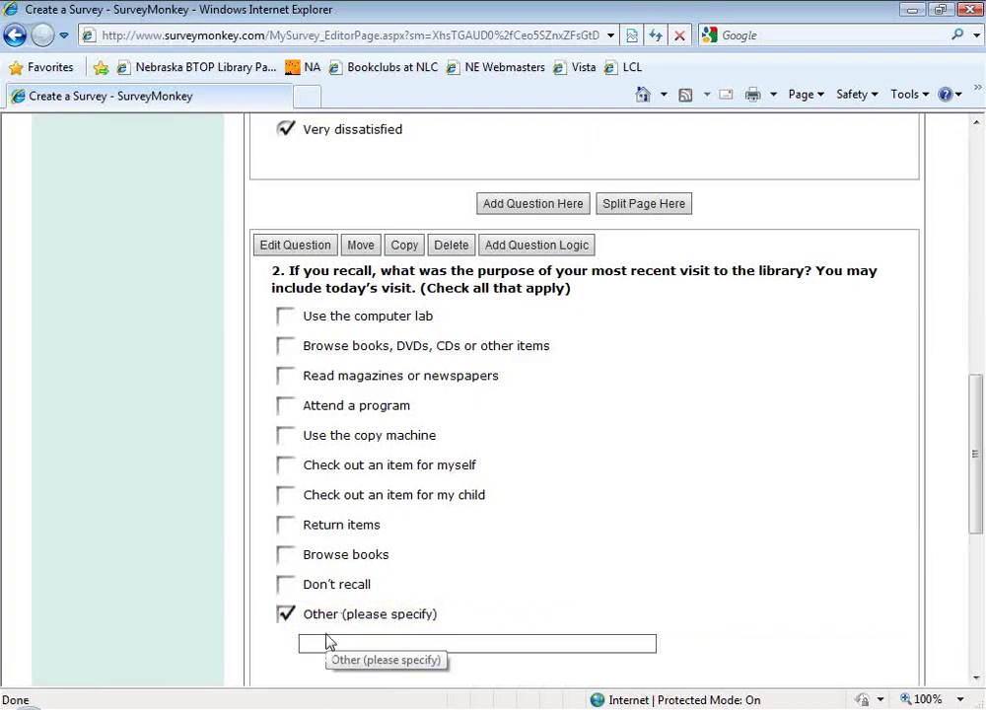
pyautogui.write('make copies')
# Start a new question after question 2, and copy the question about satisfaction with the variety of items from the Word questionnaire.
pyautogui.scroll(-3, 475, 647)
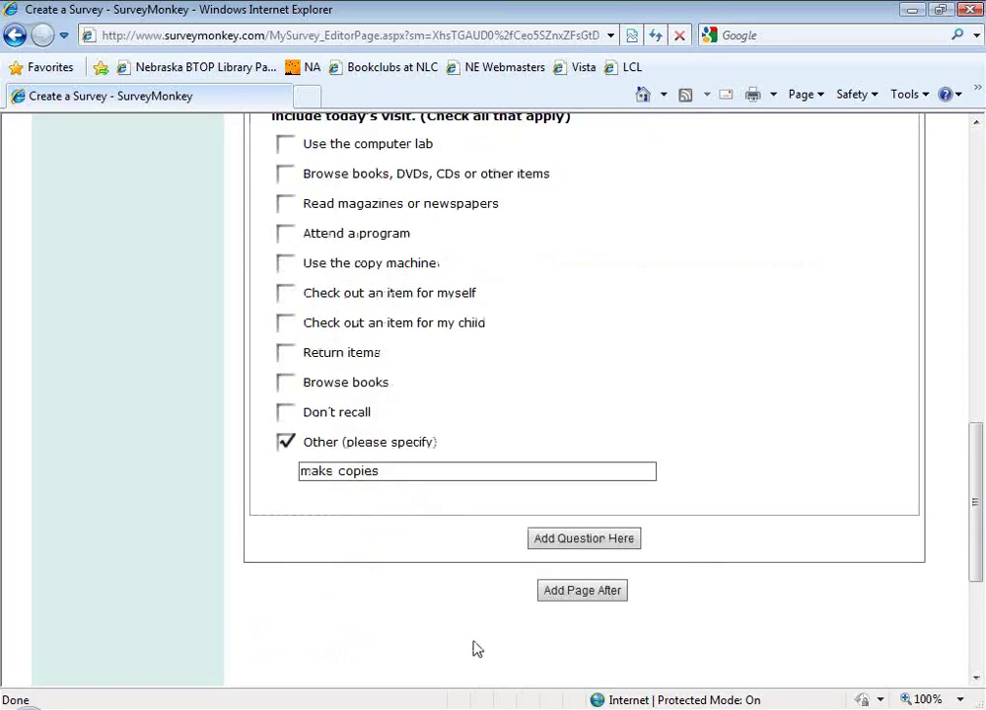
pyautogui.click(545, 542)
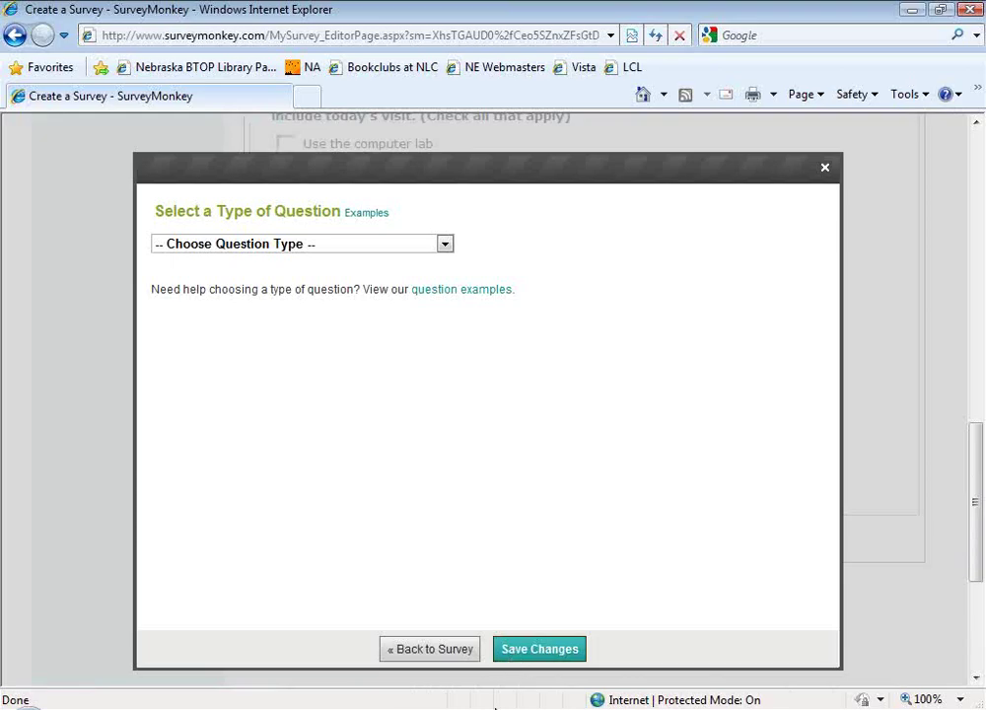
pyautogui.hotkey('alt', 'Tab')
pyautogui.scroll(-1, 492, 375)
pyautogui.scroll(-9, 492, 375)
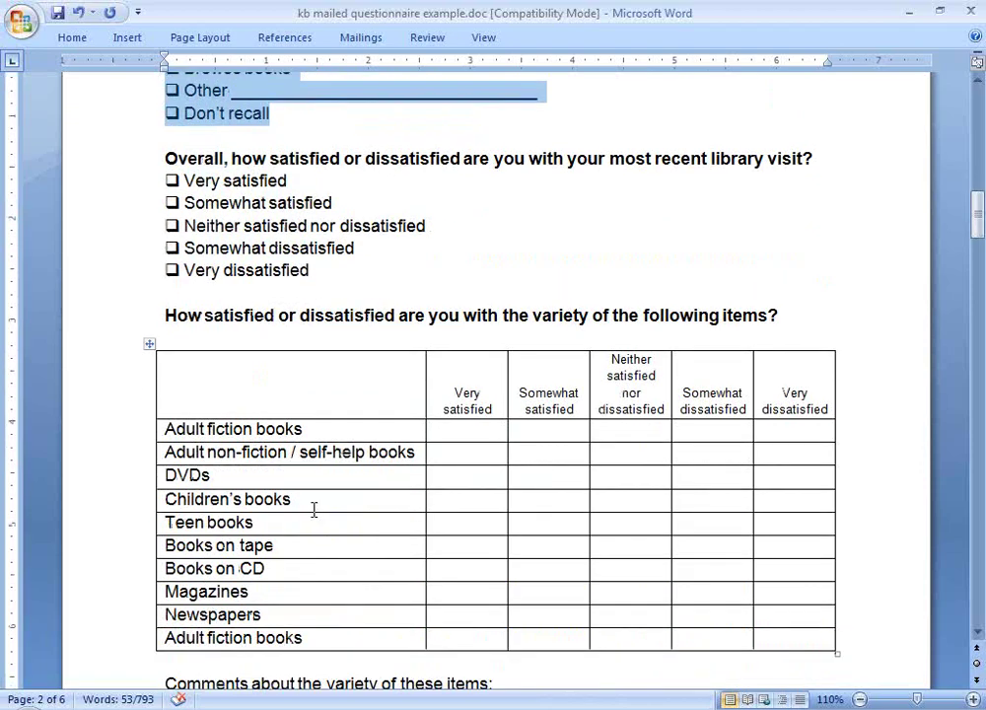
pyautogui.moveTo(162, 309); pyautogui.dragTo(747, 317)
pyautogui.hotkey('ctrl', 'c')
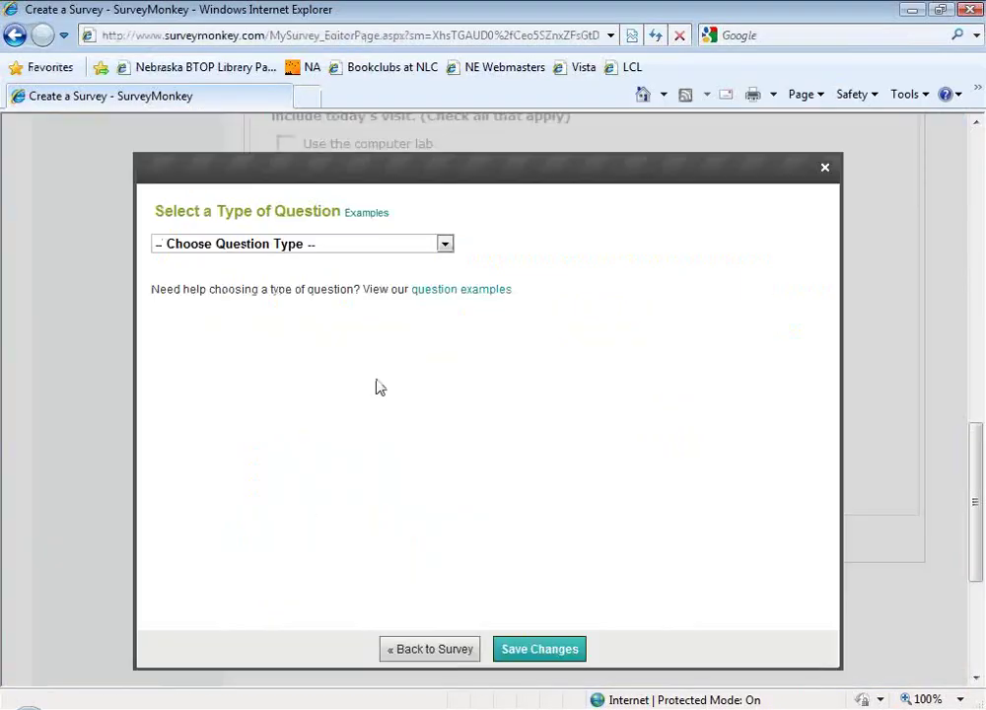
# Back in SurveyMonkey, set the type to Matrix of Choices (Only One Answer Per Row) and paste the copied question text.
pyautogui.click(445, 244)
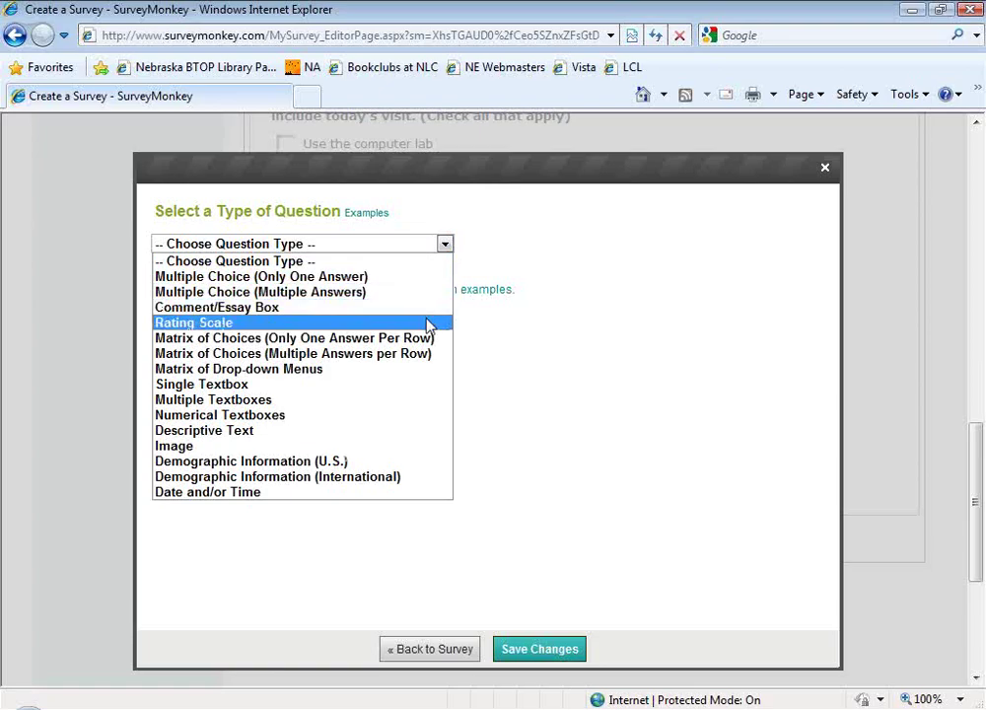
pyautogui.click(422, 338)
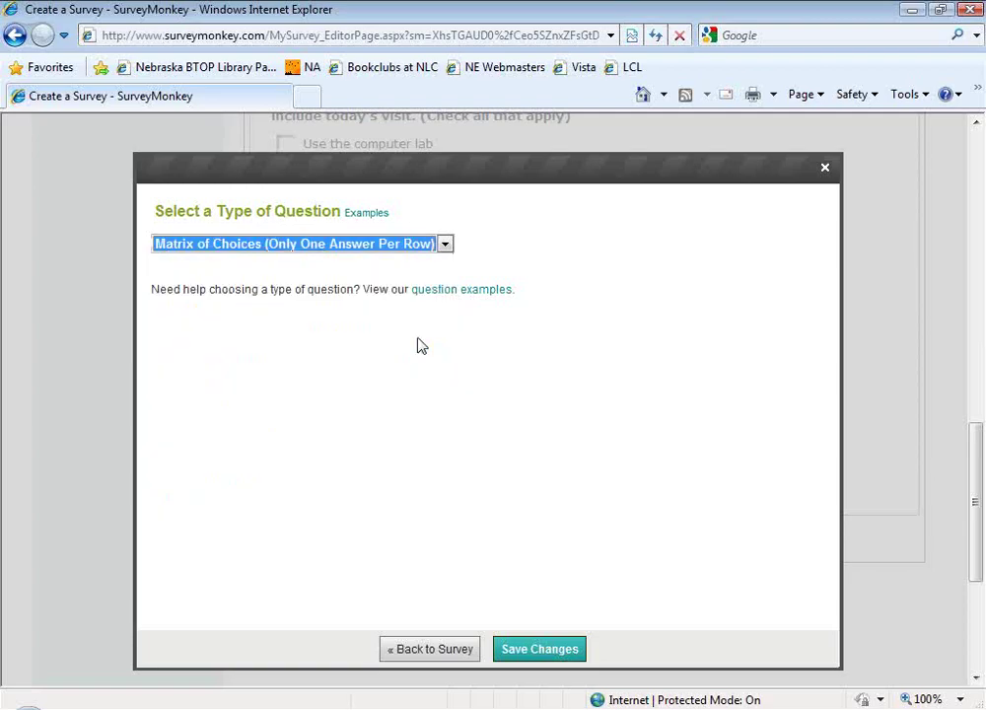
pyautogui.click(328, 346)
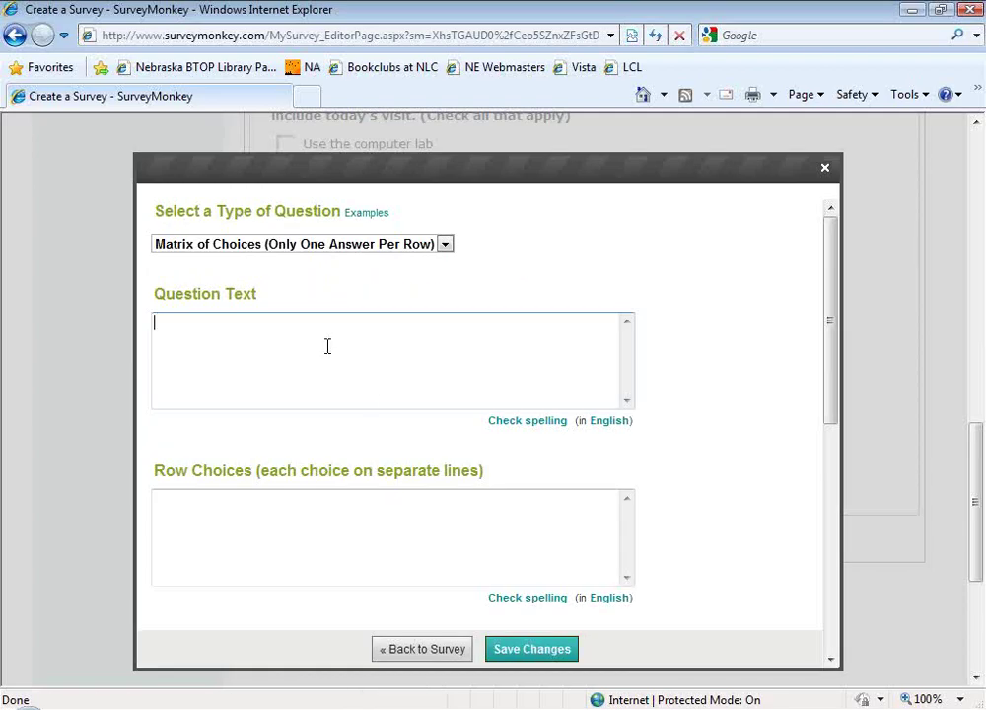
pyautogui.hotkey('ctrl', 'v')
# Copy the table's item labels, Adult fiction books through the last row, from Word into the matrix question's row choices.
pyautogui.click(344, 538)
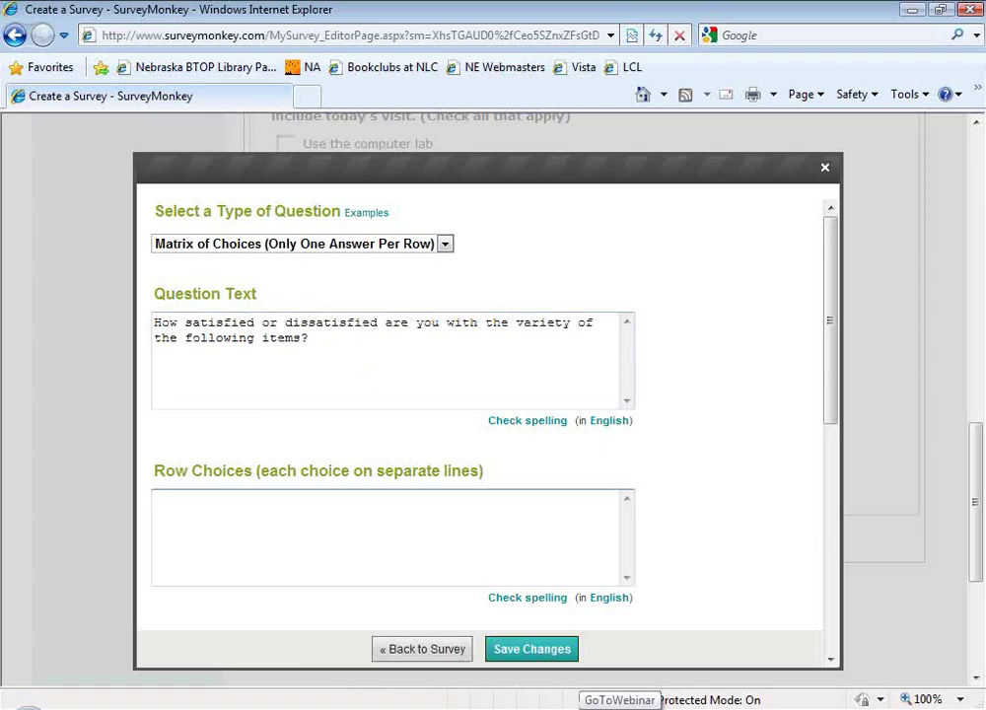
pyautogui.hotkey('alt', 'Tab')
pyautogui.moveTo(162, 425); pyautogui.dragTo(331, 638)
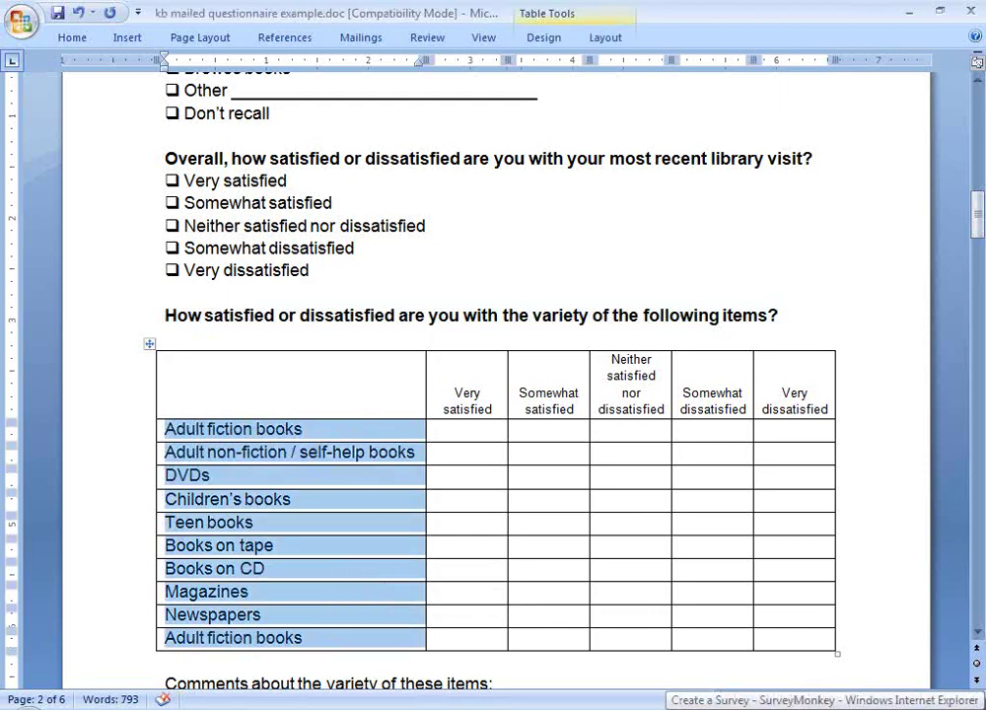
pyautogui.hotkey('ctrl', 'c')
pyautogui.hotkey('alt', 'Tab')
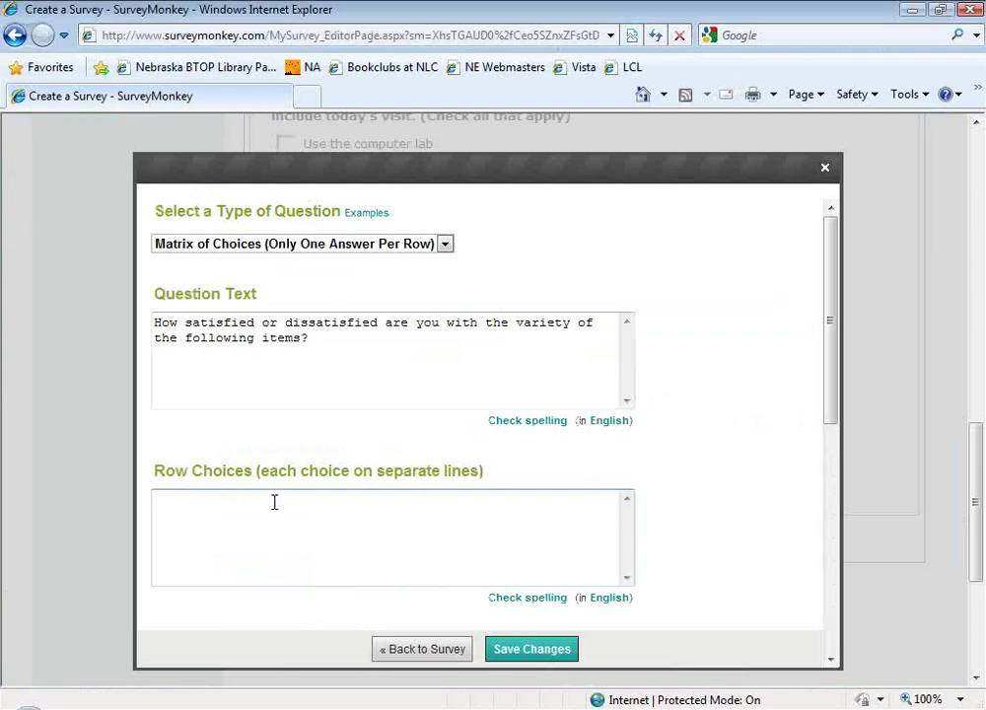
pyautogui.hotkey('ctrl', 'v')
pyautogui.press('BackSpace')
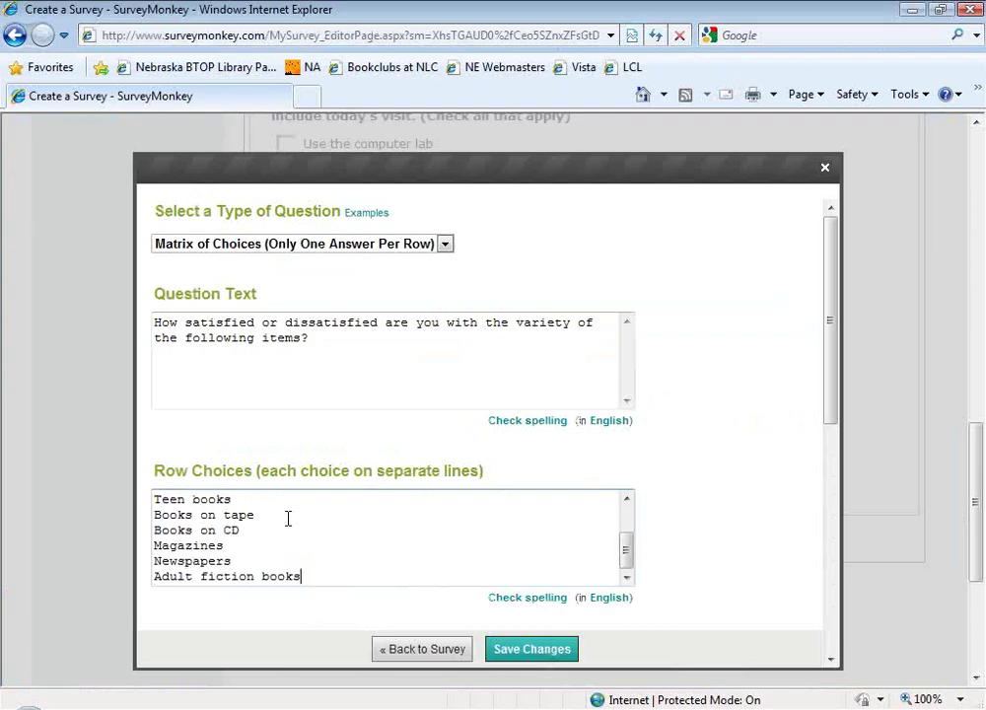
# Copy the five satisfaction headings, Very satisfied to Very dissatisfied, from the Word table into the question's column choices.
pyautogui.scroll(-3, 285, 520)
pyautogui.scroll(-3, 286, 518)
pyautogui.click(279, 477)
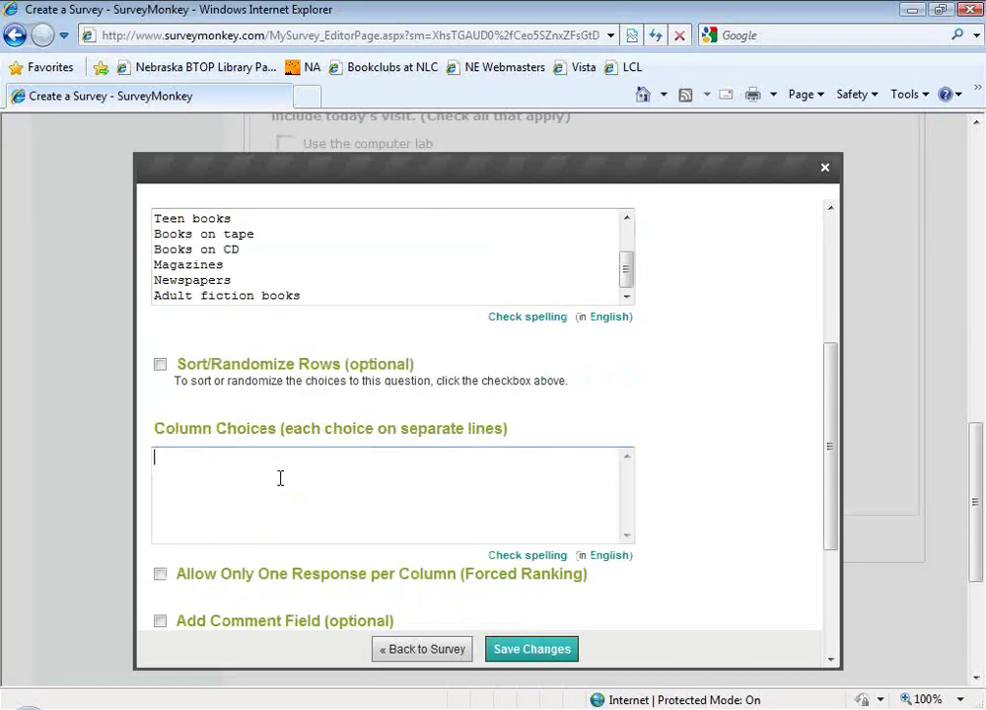
pyautogui.hotkey('alt', 'Tab')
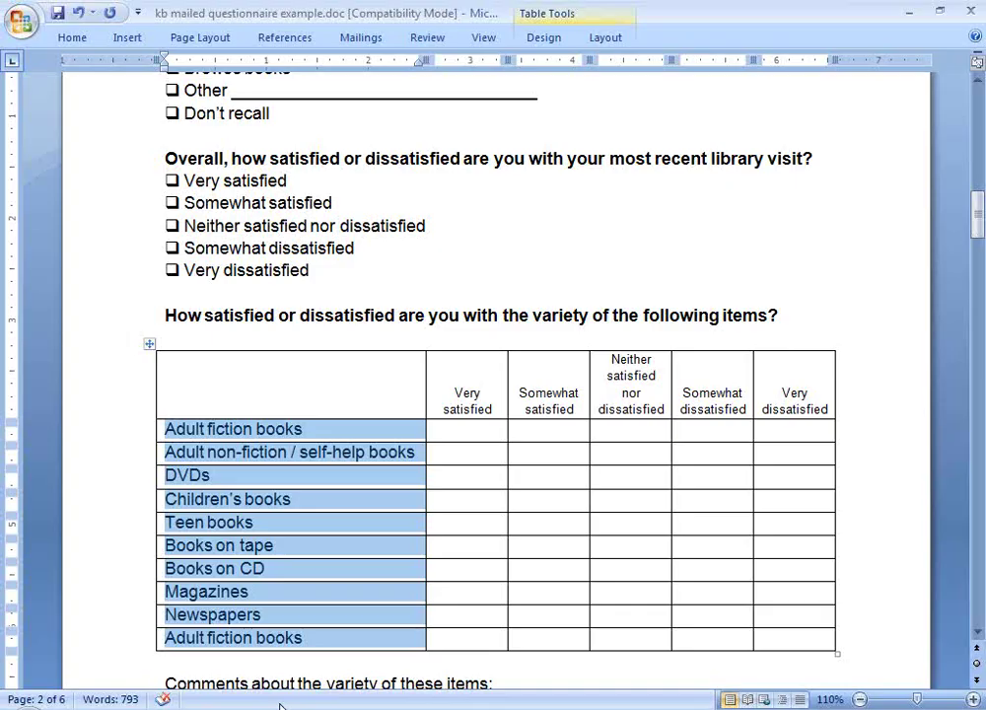
pyautogui.moveTo(451, 388); pyautogui.dragTo(767, 394)
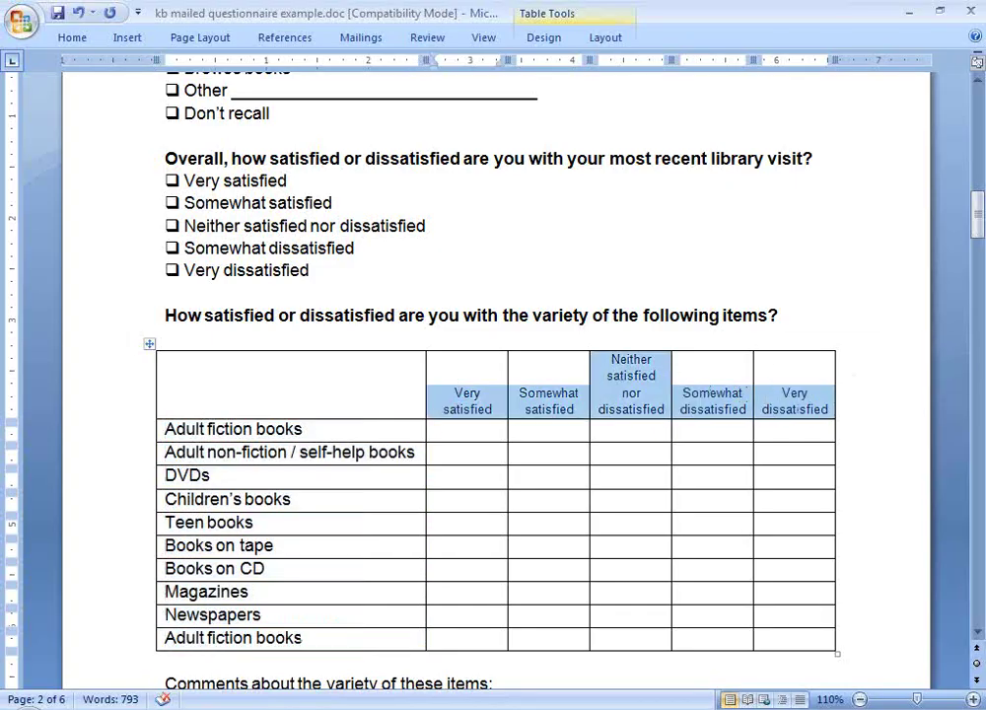
pyautogui.hotkey('ctrl', 'c')
pyautogui.hotkey('alt', 'Tab')
pyautogui.hotkey('ctrl', 'v')
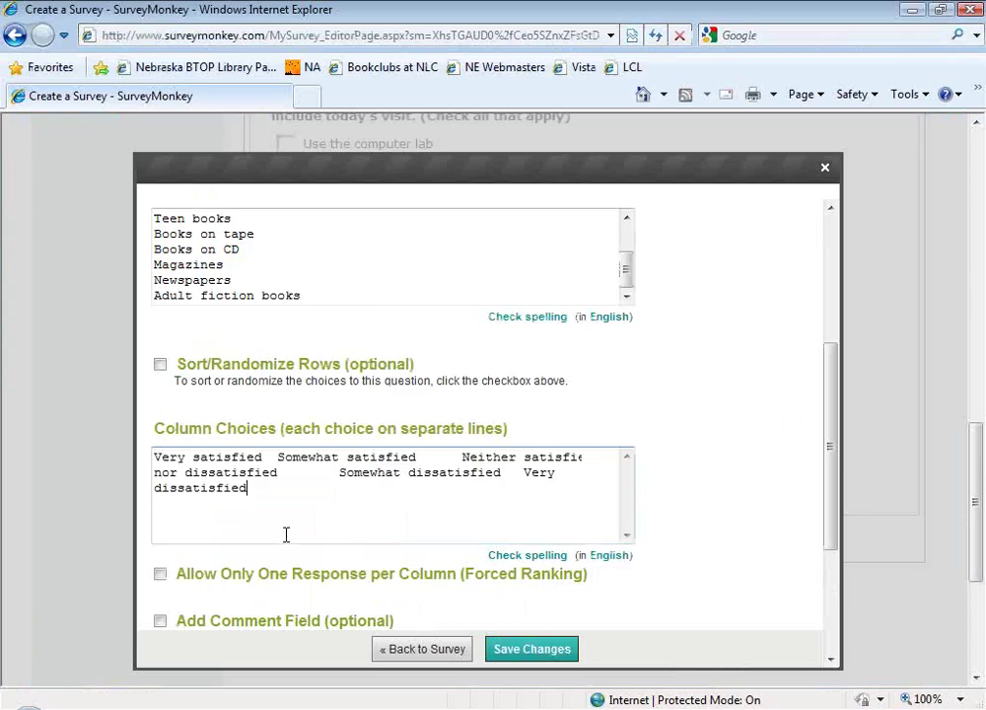
# Split the pasted column choices so each of the five satisfaction ratings stands on its own line without extra spacing.
pyautogui.click(280, 452)
pyautogui.press('BackSpace')
pyautogui.press('Return')
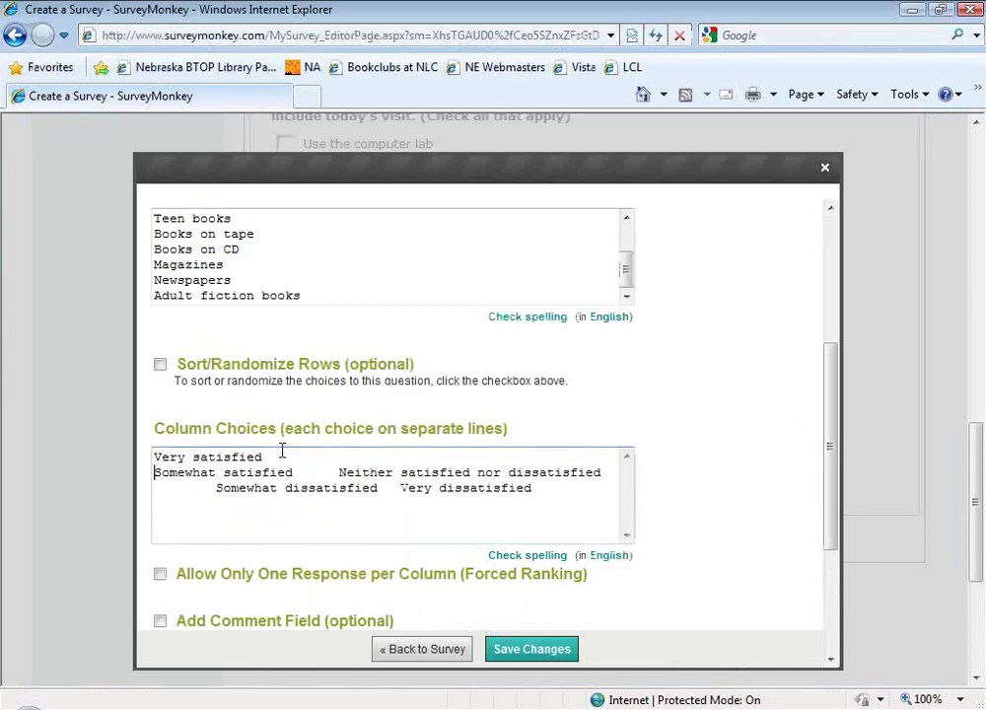
pyautogui.click(339, 472)
pyautogui.press('BackSpace')
pyautogui.press('Return')
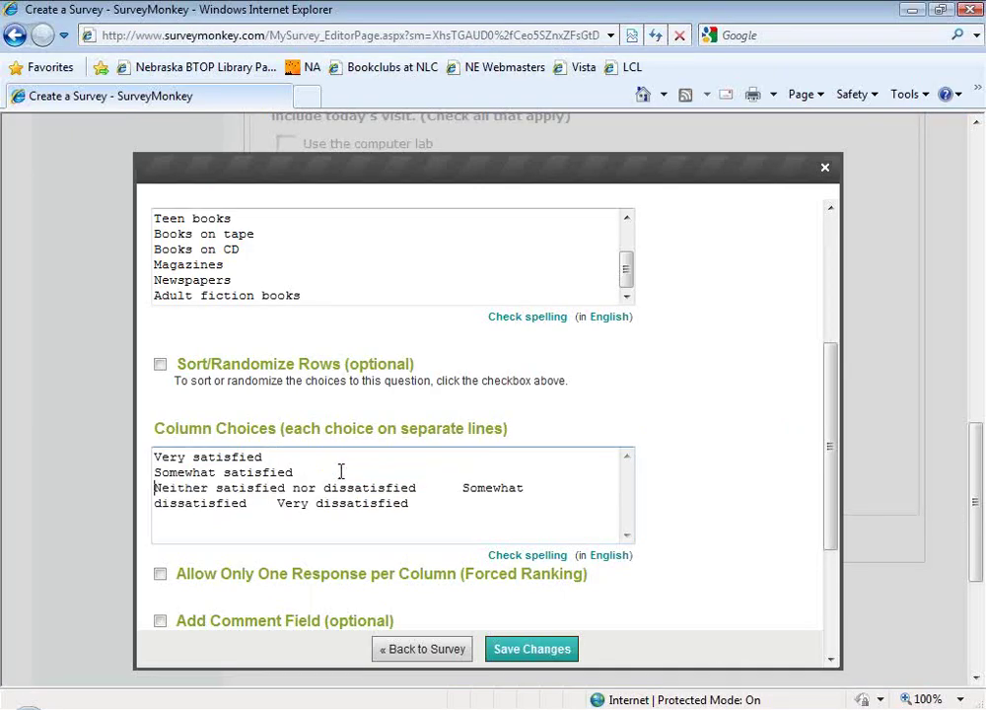
pyautogui.click(459, 487)
pyautogui.press('BackSpace')
pyautogui.press('Return')
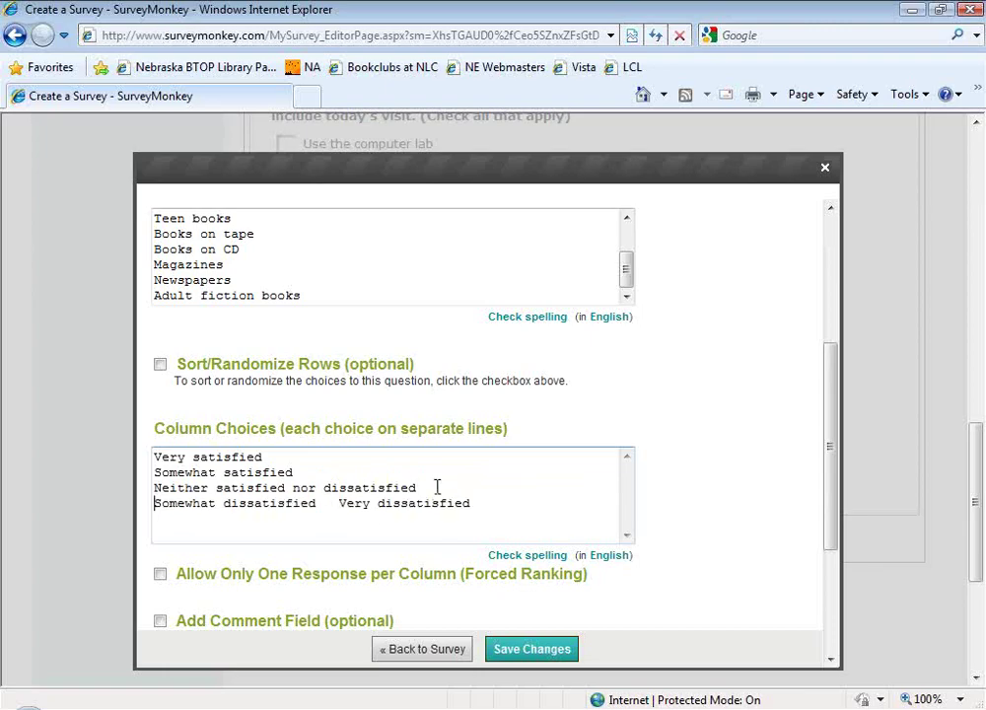
pyautogui.click(339, 504)
pyautogui.press('BackSpace')
pyautogui.press('Return')
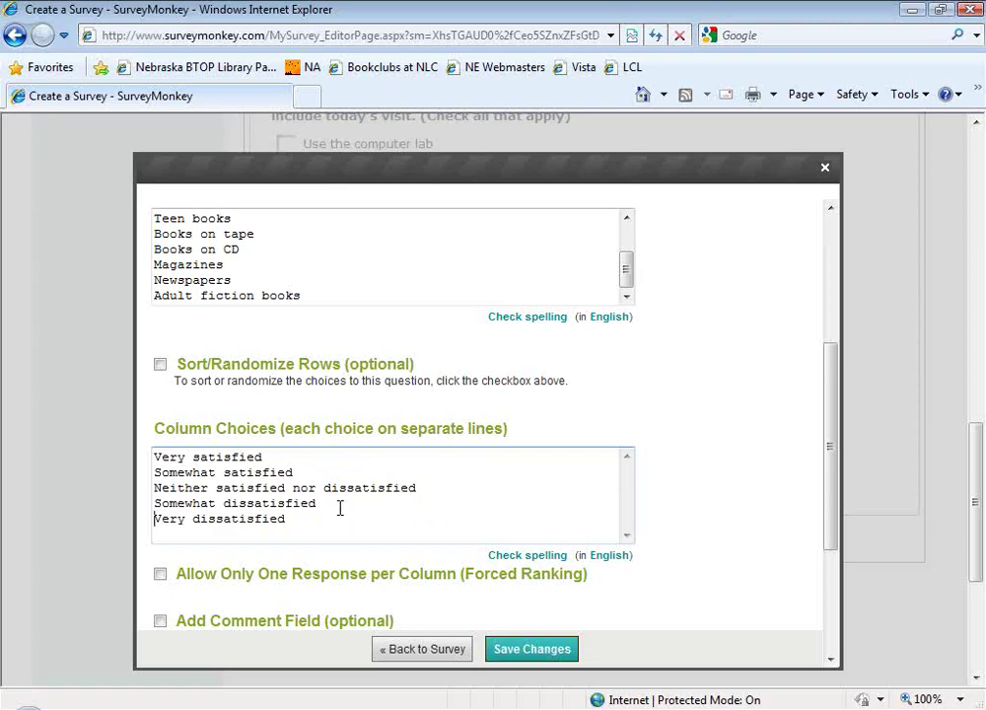
# Add a comment field labelled "Please comment" sized as a paragraph of text, save the matrix question, and review it.
pyautogui.scroll(-1, 339, 507)
pyautogui.scroll(-1, 160, 432)
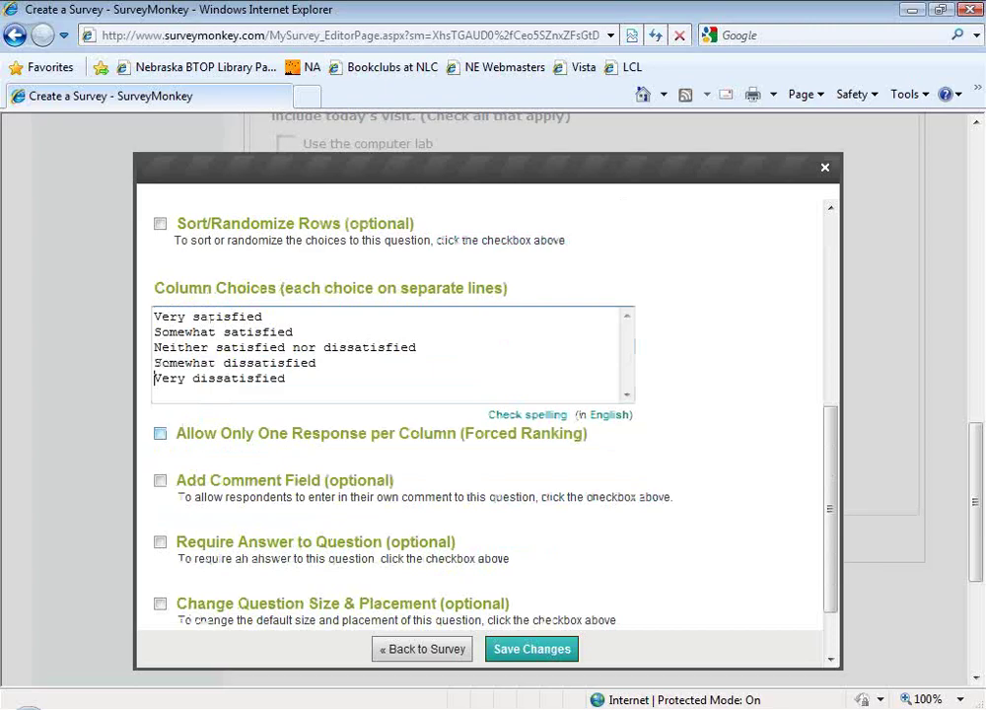
pyautogui.scroll(-1, 160, 433)
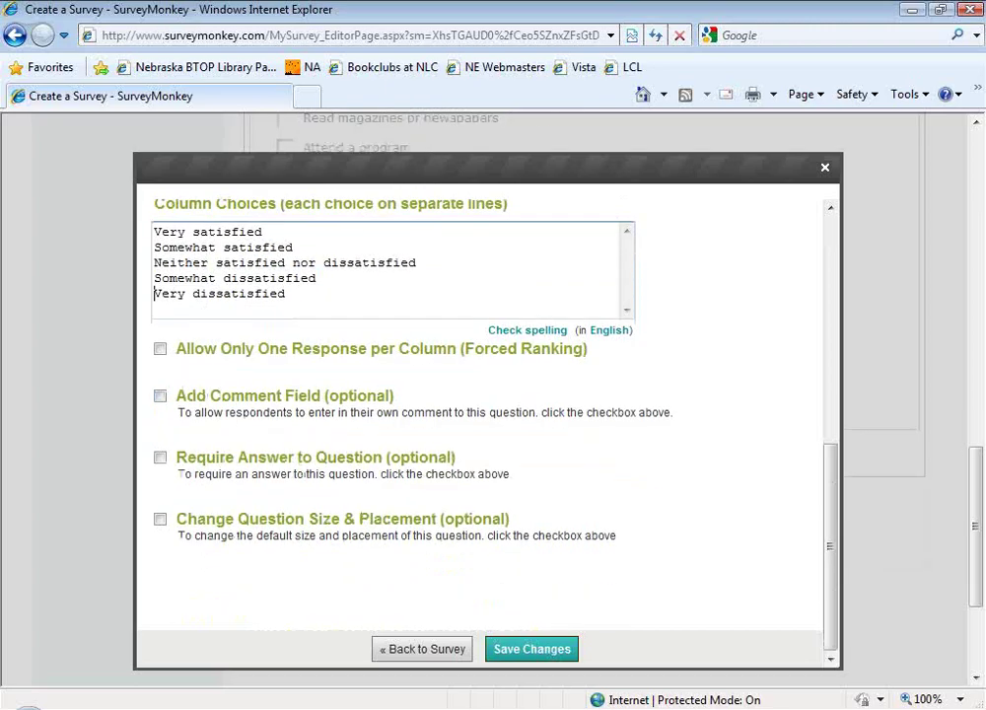
pyautogui.click(159, 396)
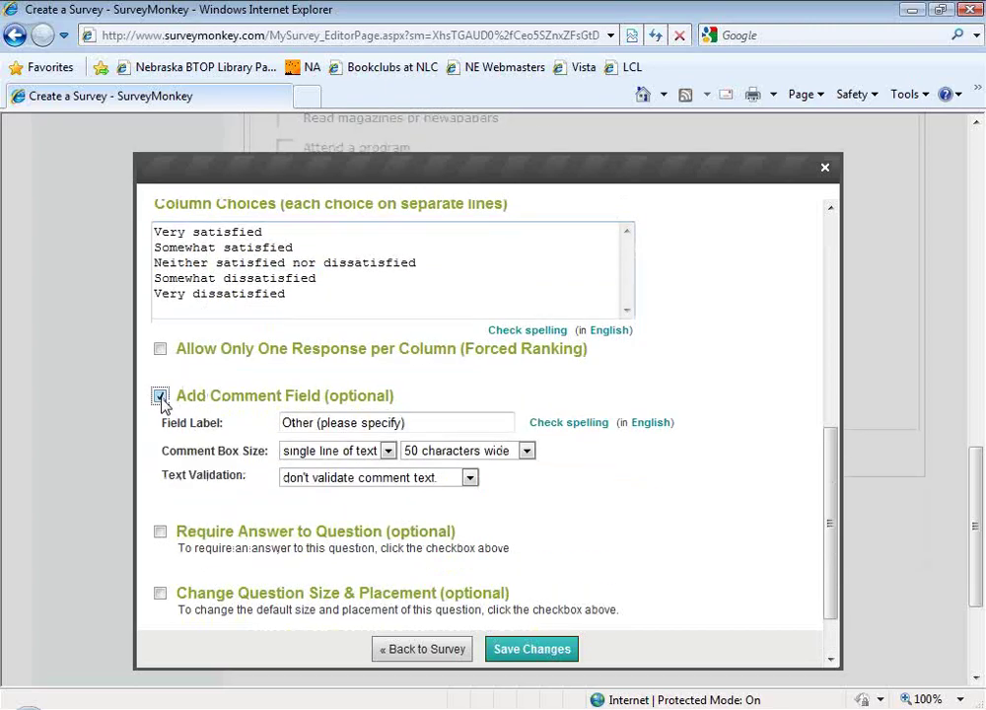
pyautogui.moveTo(427, 420); pyautogui.dragTo(226, 406)
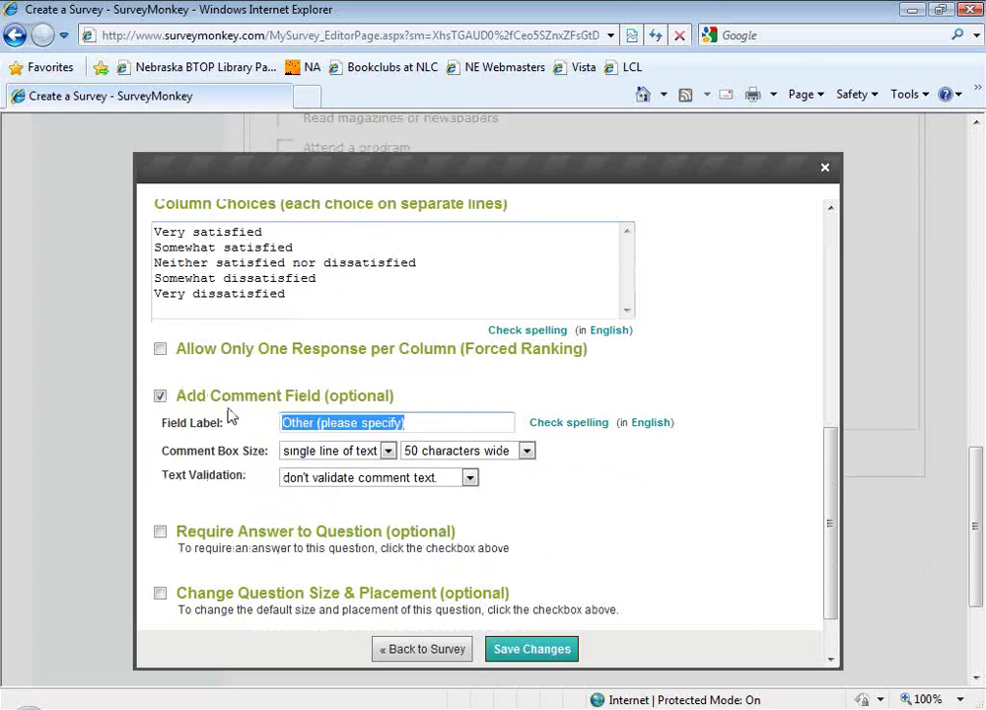
pyautogui.write('Please')
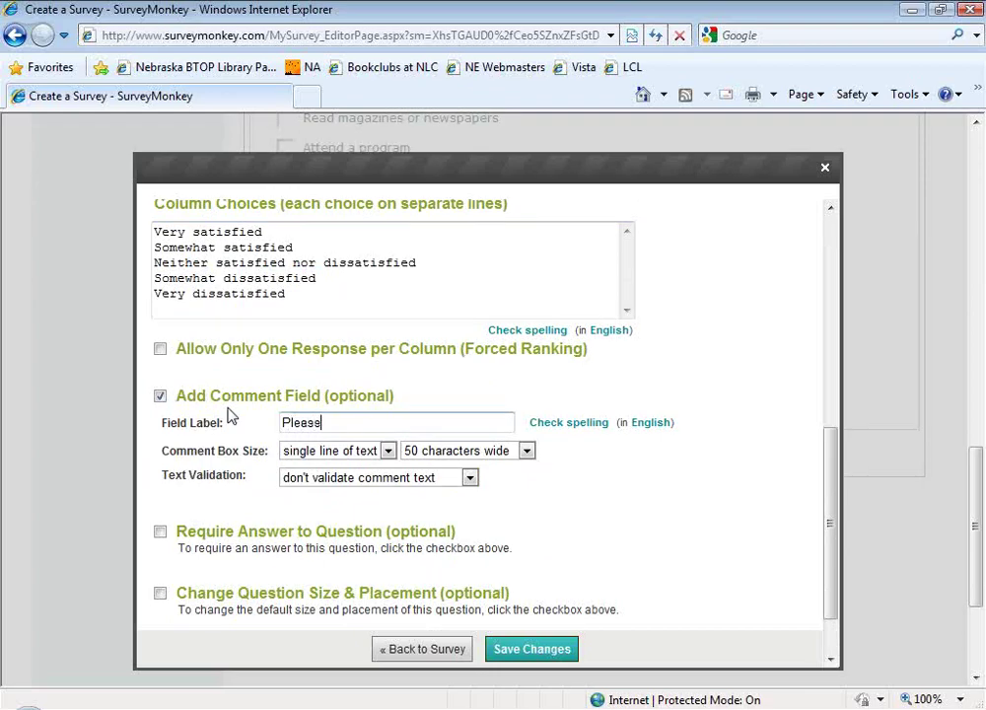
pyautogui.write(' comment')
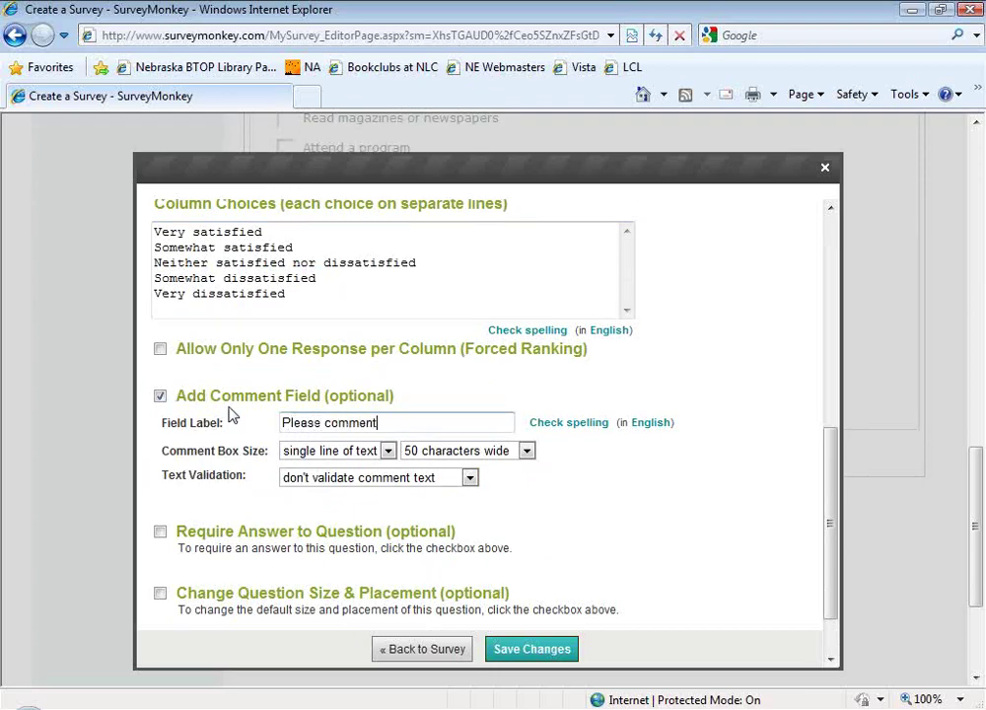
pyautogui.click(386, 451)
pyautogui.click(372, 483)
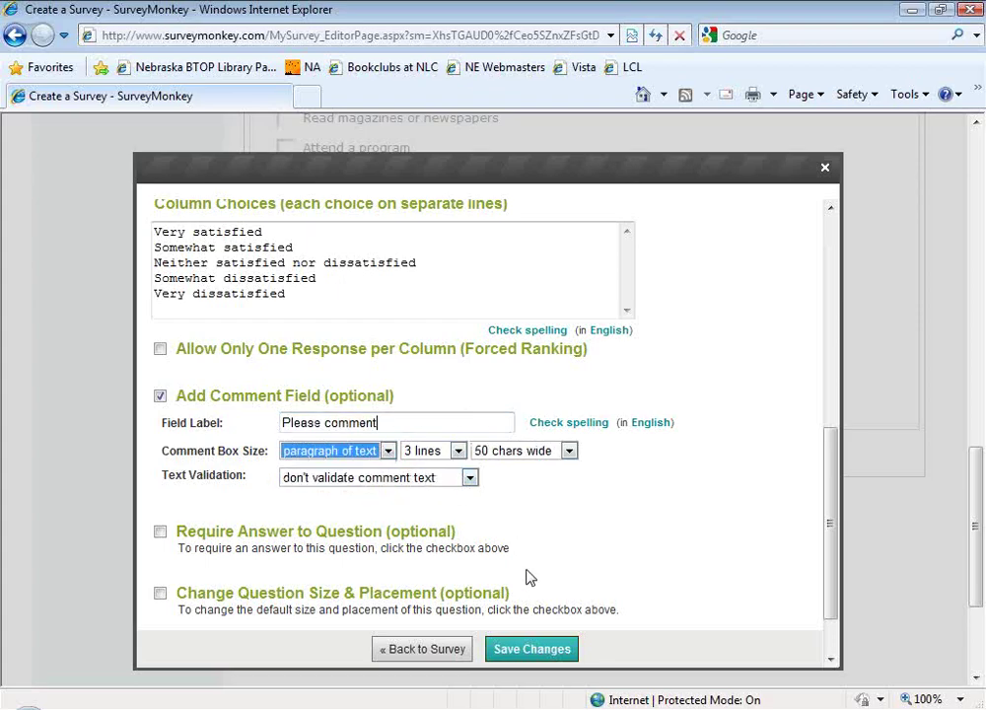
pyautogui.click(541, 650)
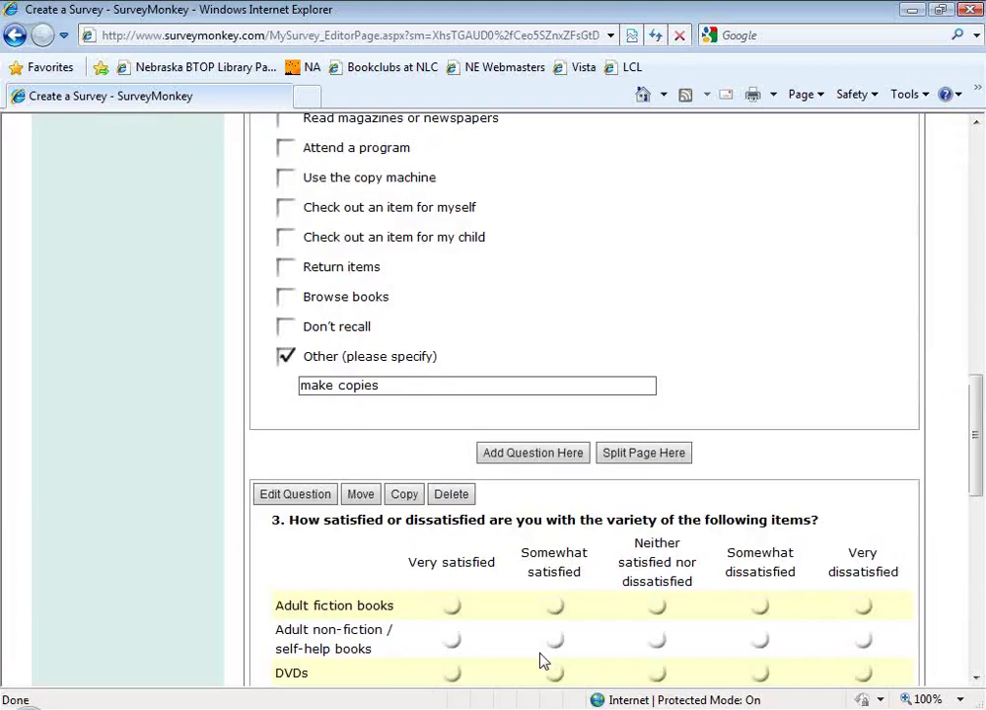
pyautogui.scroll(-5, 537, 659)
pyautogui.scroll(-1, 537, 658)
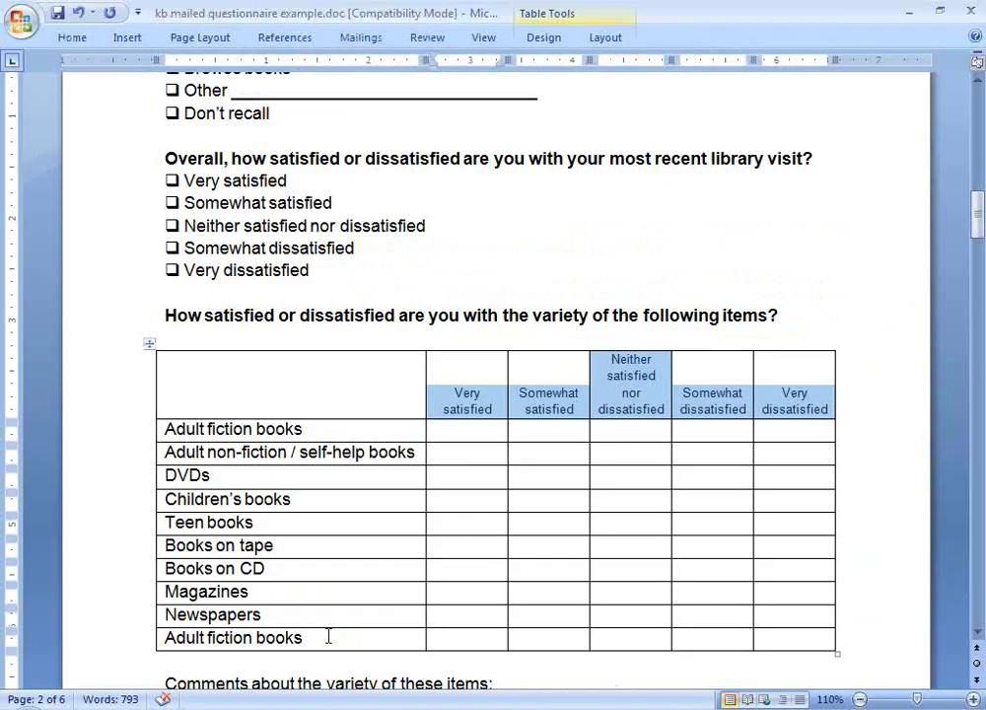
# Copy the question "To what extent do you agree or disagree with the following statements:" from the Word questionnaire.
pyautogui.scroll(-15, 330, 632)
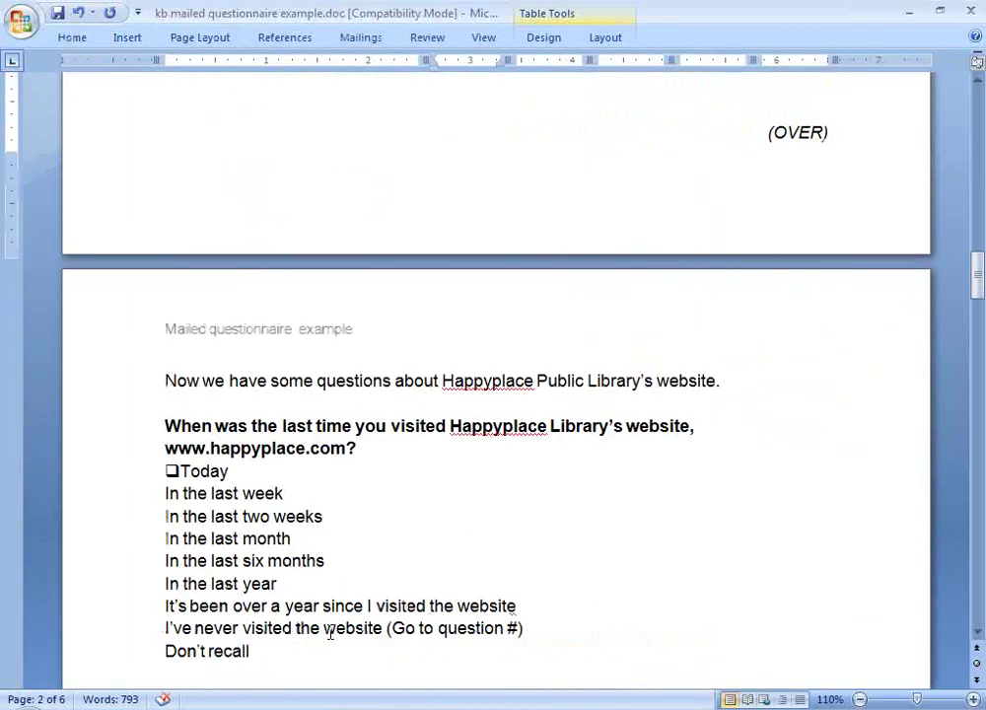
pyautogui.scroll(-14, 330, 632)
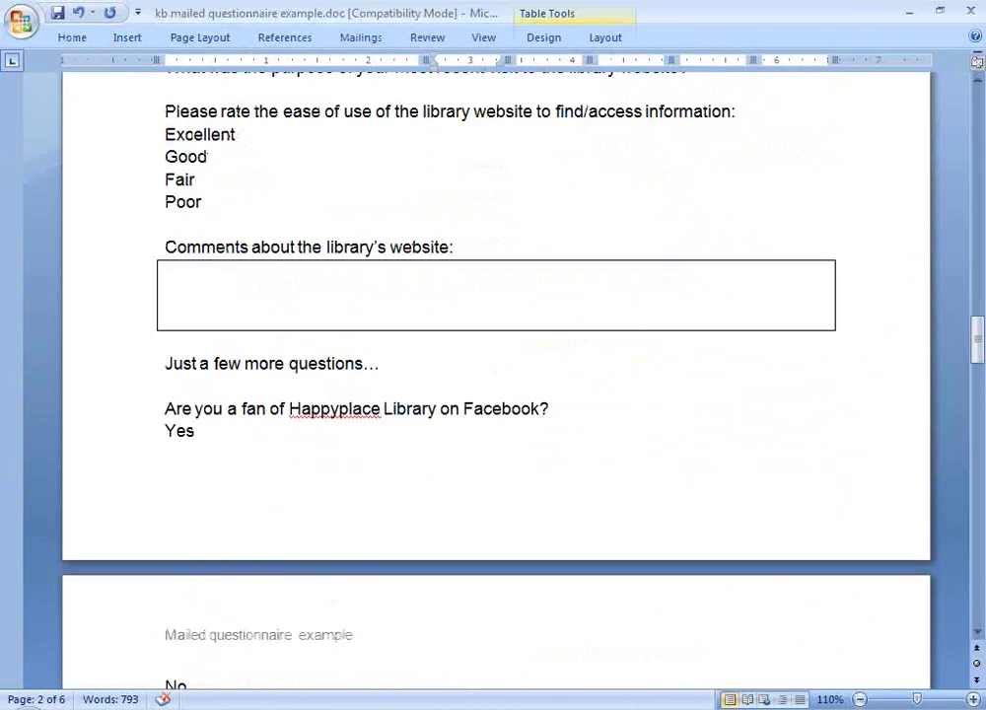
pyautogui.scroll(-6, 331, 632)
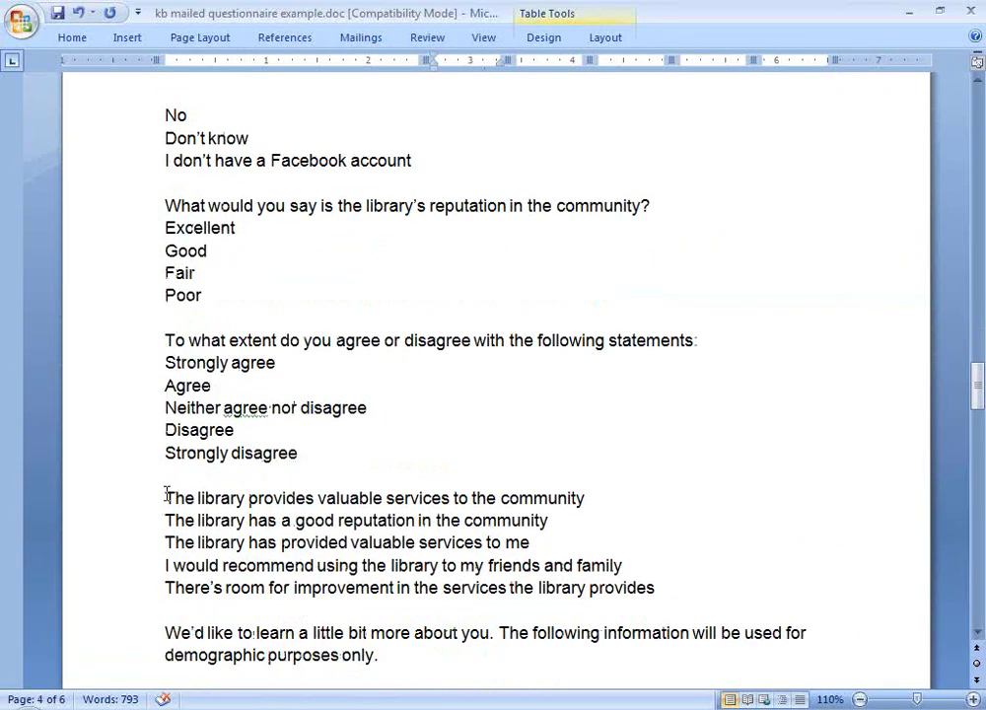
pyautogui.moveTo(164, 338); pyautogui.dragTo(694, 334)
pyautogui.hotkey('ctrl', 'c')
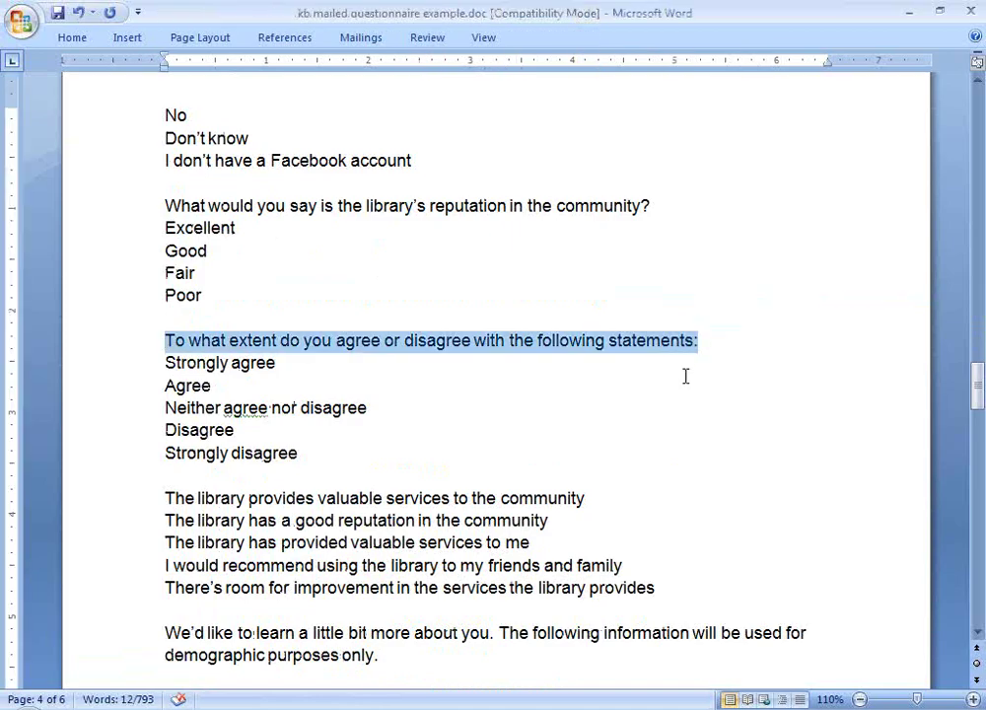
# In SurveyMonkey, add a Matrix of Choices (Only One Answer Per Row) question after question 3 with the copied sentence as its question text.
pyautogui.hotkey('alt', 'Tab')
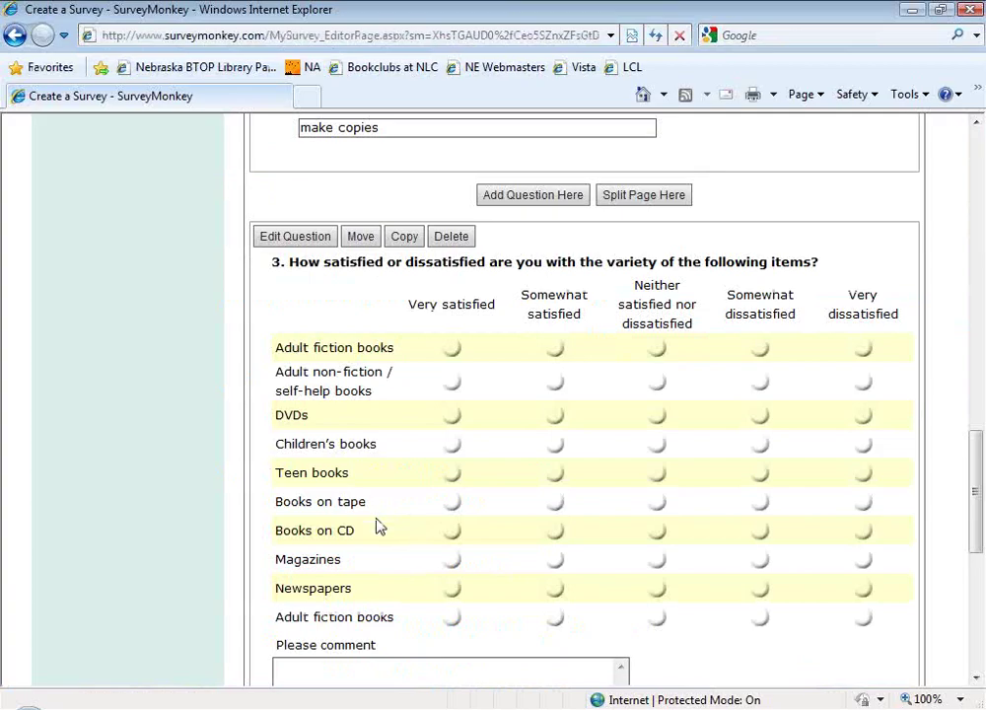
pyautogui.scroll(-3, 379, 527)
pyautogui.click(579, 520)
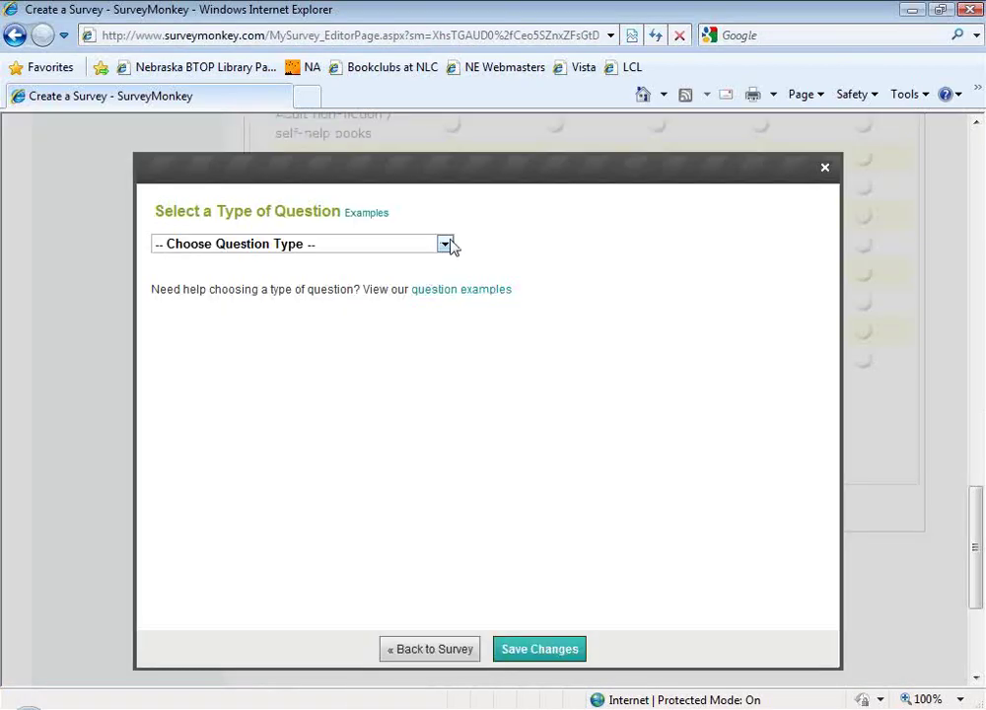
pyautogui.click(446, 244)
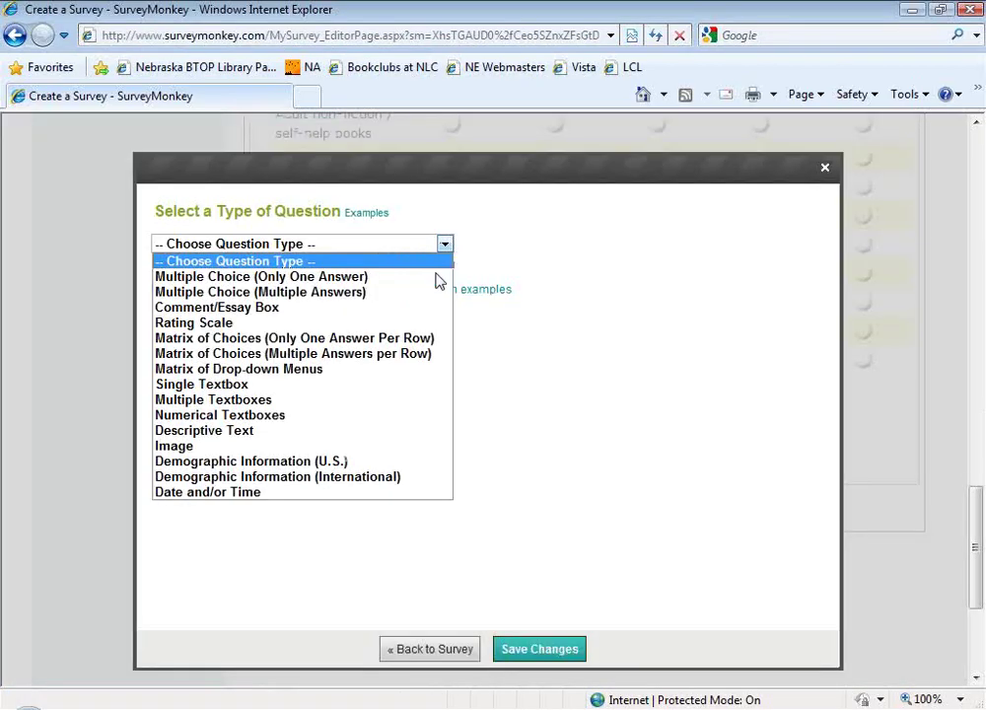
pyautogui.click(325, 337)
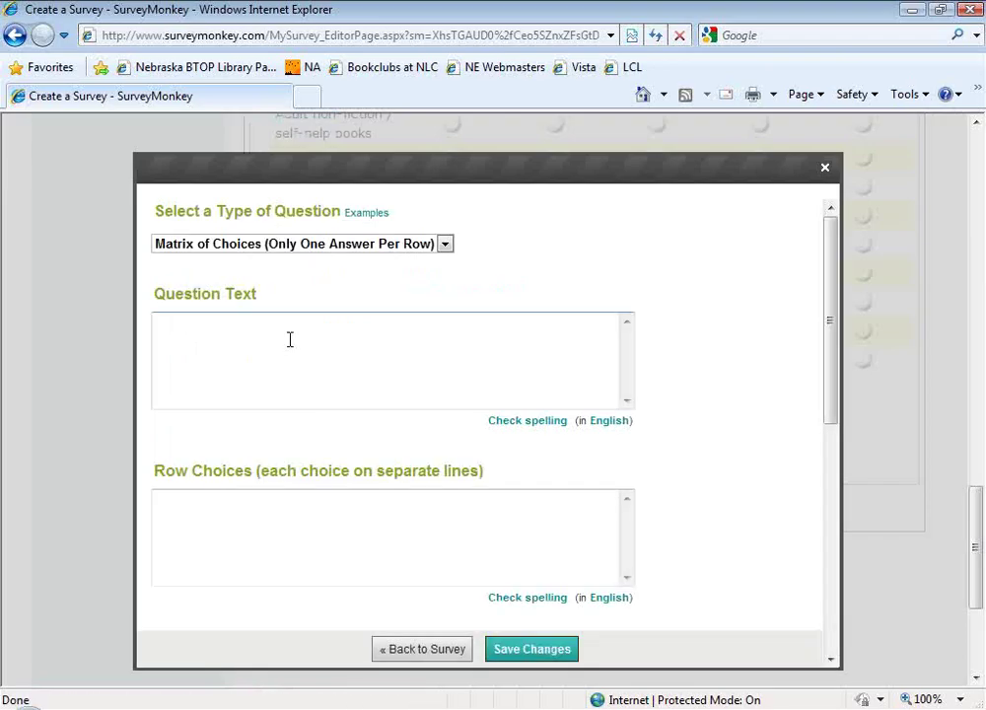
pyautogui.hotkey('ctrl', 'v')
# Copy the five library statements below the agreement scale from Word into the matrix question's row choices, without a trailing blank line.
pyautogui.click(380, 576)
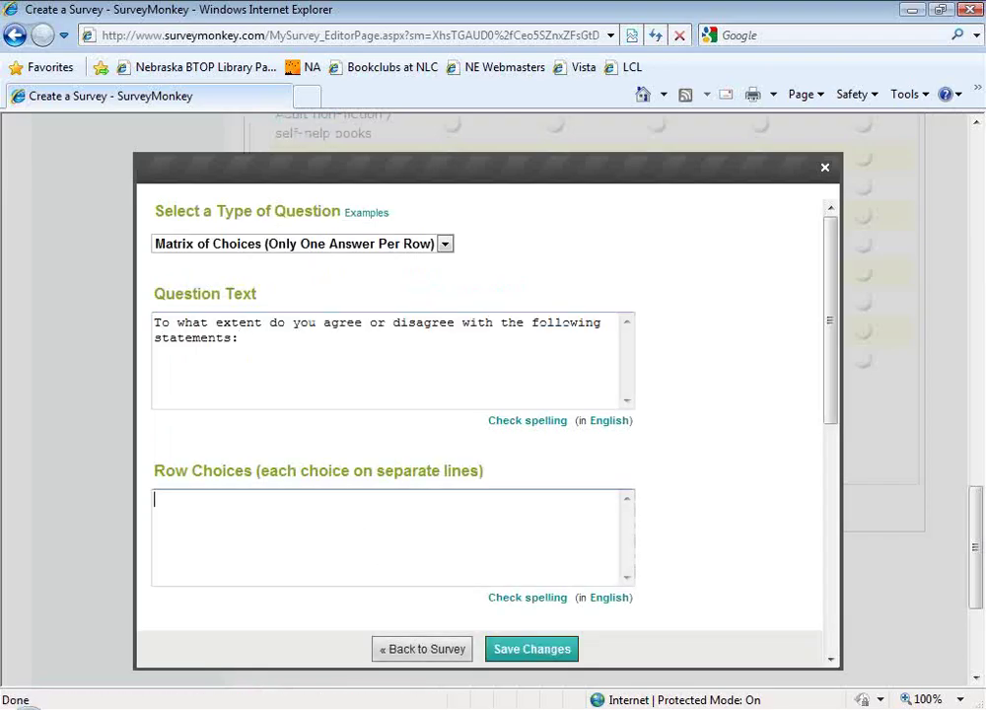
pyautogui.hotkey('alt', 'Tab')
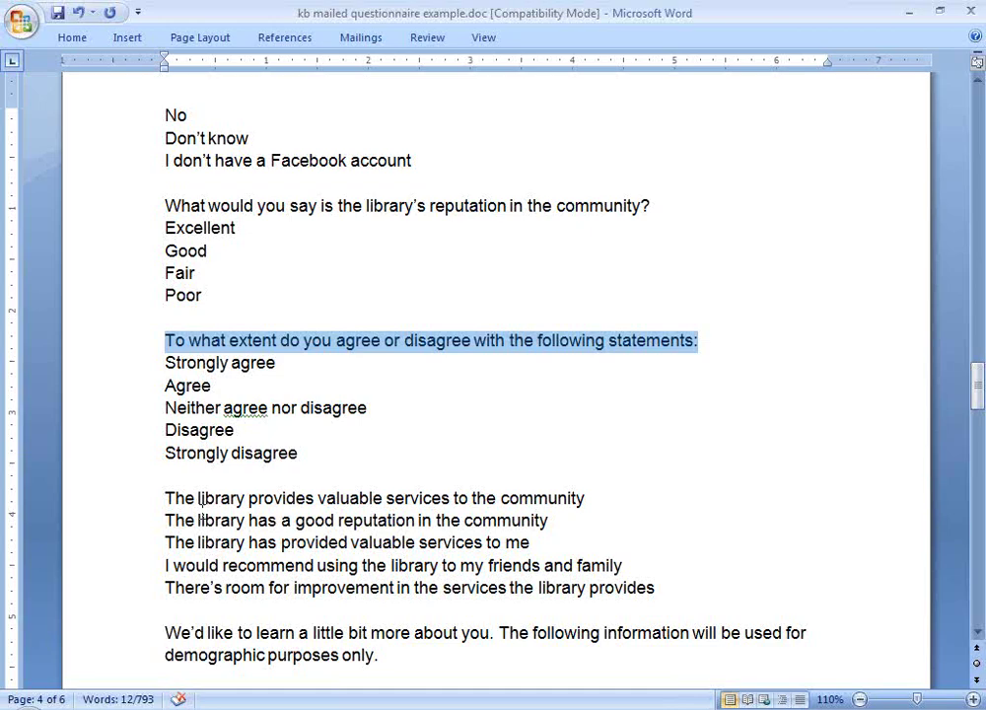
pyautogui.moveTo(163, 497); pyautogui.dragTo(660, 587)
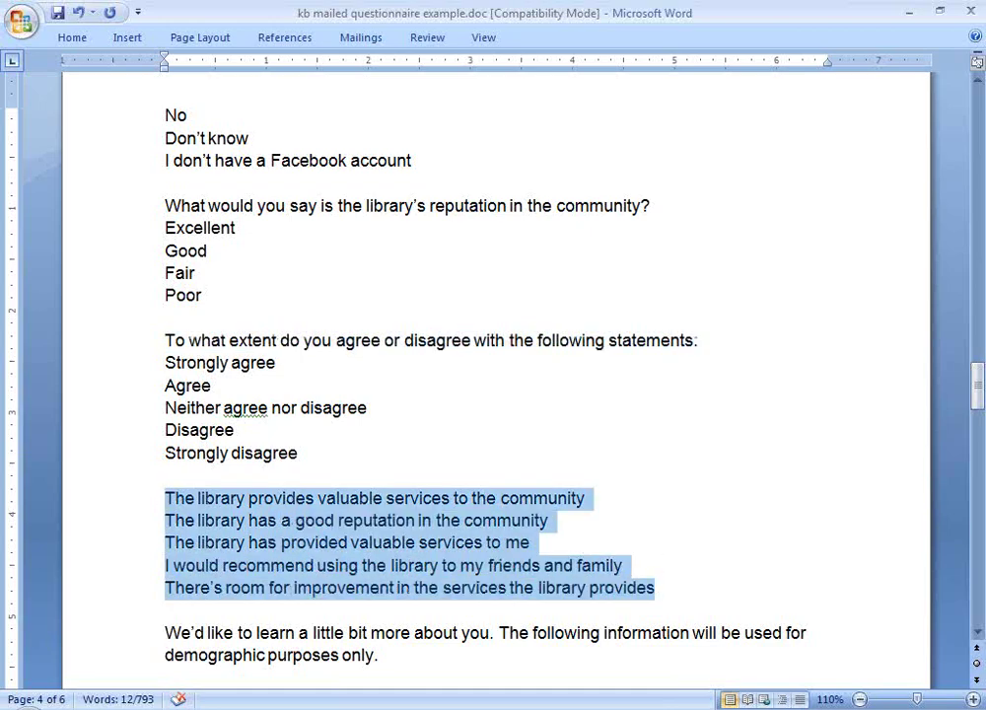
pyautogui.hotkey('ctrl', 'c')
pyautogui.hotkey('alt', 'Tab')
pyautogui.click(277, 525)
pyautogui.hotkey('ctrl', 'v')
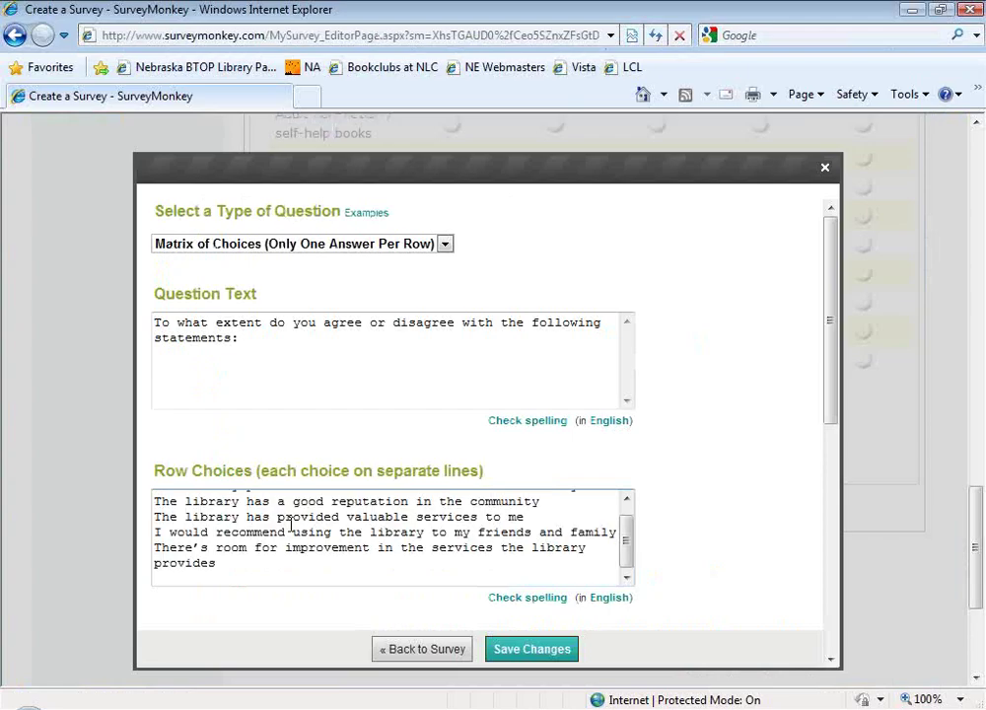
pyautogui.press('BackSpace')
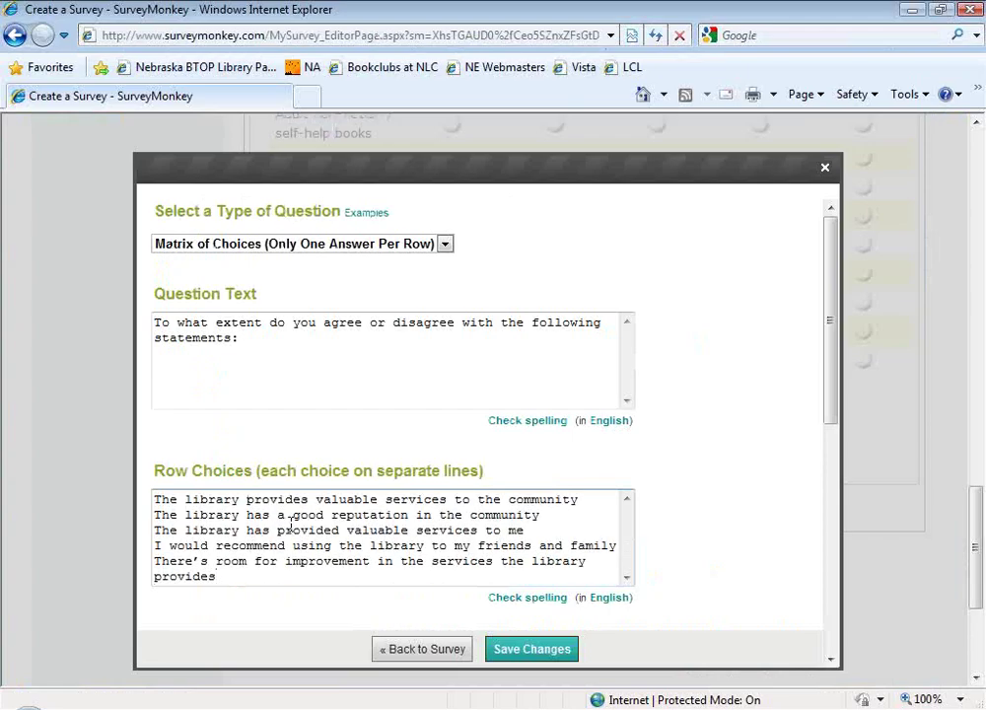
# Copy the five agreement ratings, Strongly agree to Strongly disagree, from Word into the matrix question's column choices.
pyautogui.scroll(-4, 291, 523)
pyautogui.click(296, 531)
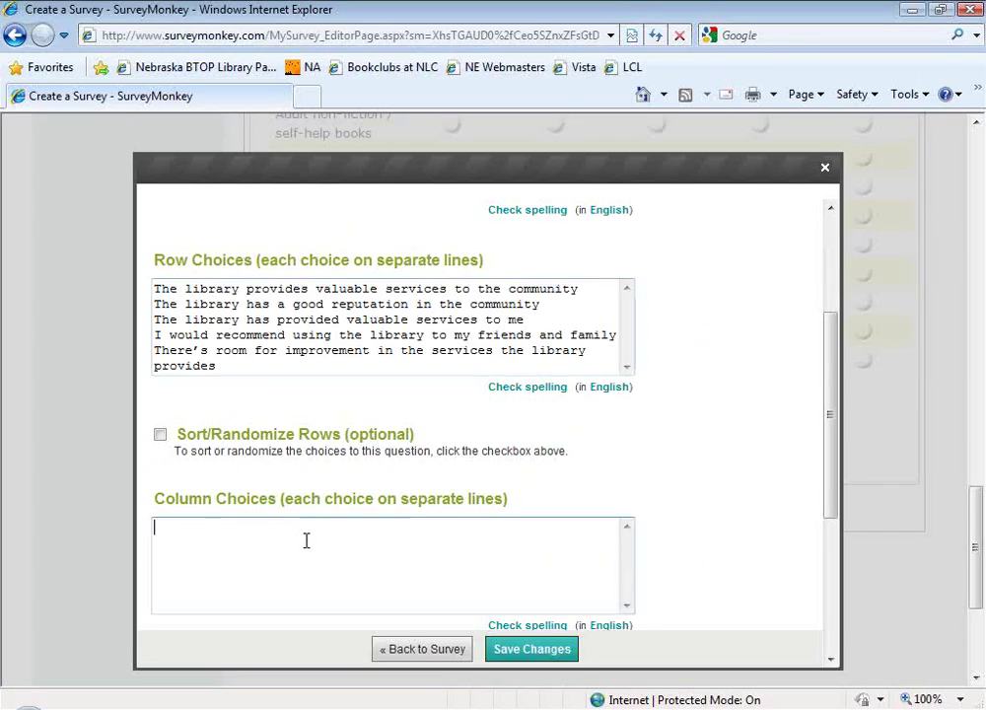
pyautogui.hotkey('alt', 'Tab')
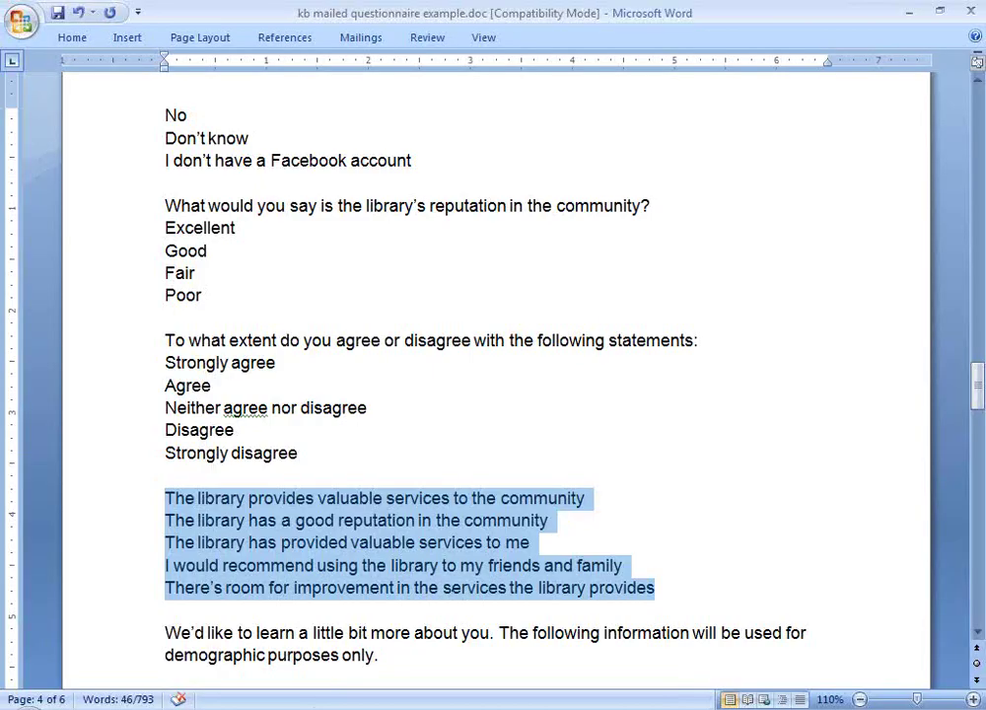
pyautogui.scroll(-1, 167, 310)
pyautogui.moveTo(168, 310); pyautogui.dragTo(296, 398)
pyautogui.hotkey('ctrl', 'c')
pyautogui.hotkey('alt', 'Tab')
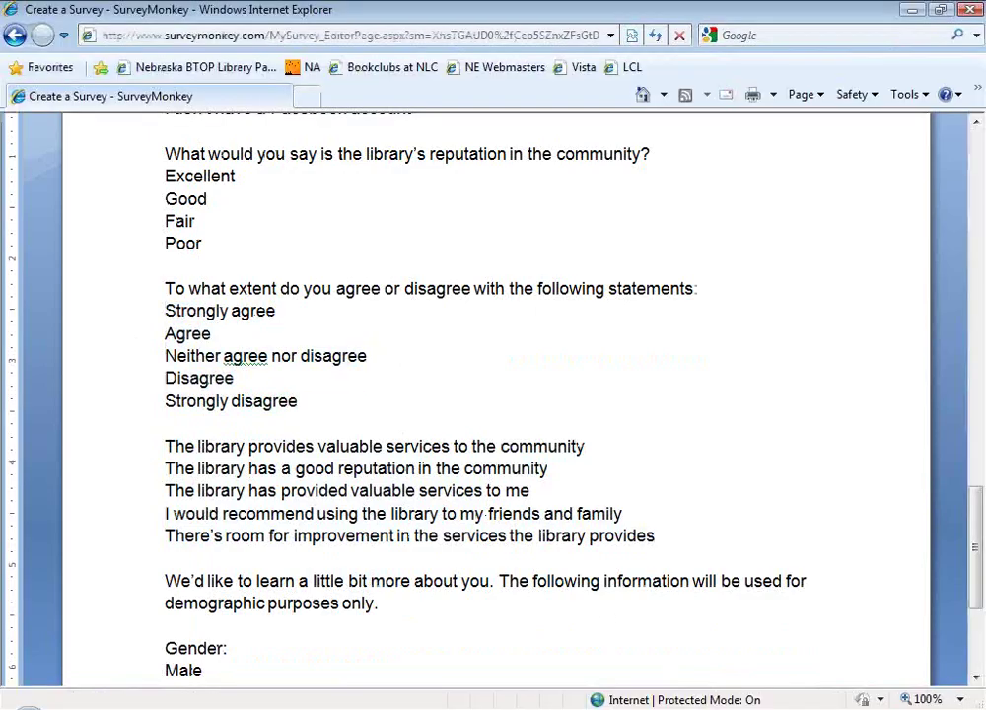
pyautogui.hotkey('ctrl', 'v')
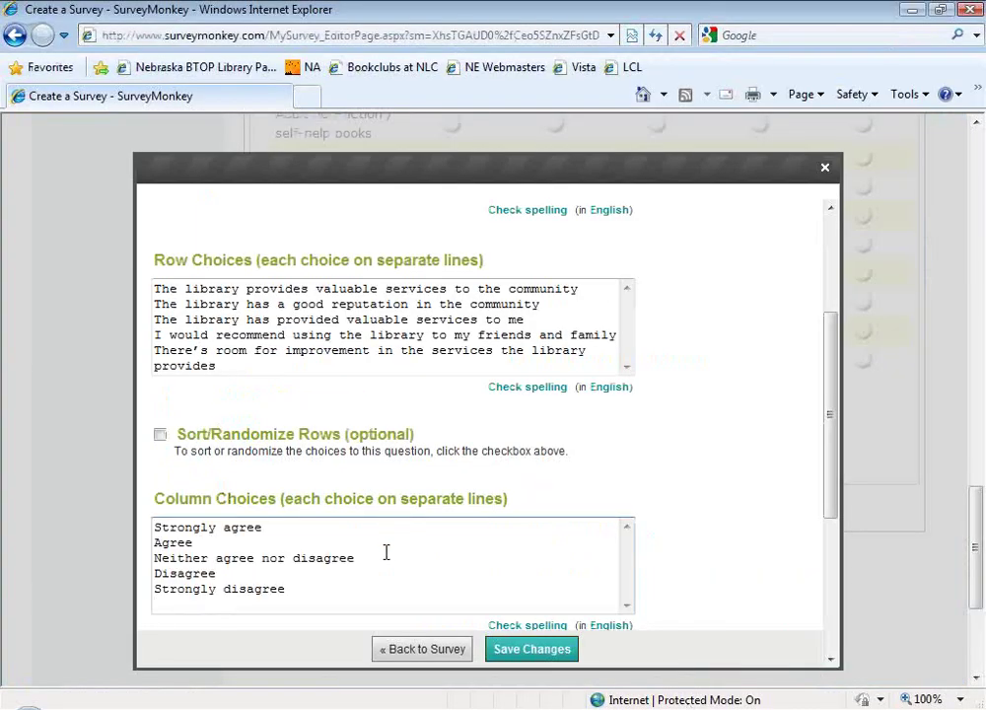
# Set the question's columns width to 40% for label / 60% for choices, then save the agreement matrix and review it.
pyautogui.scroll(-3, 385, 552)
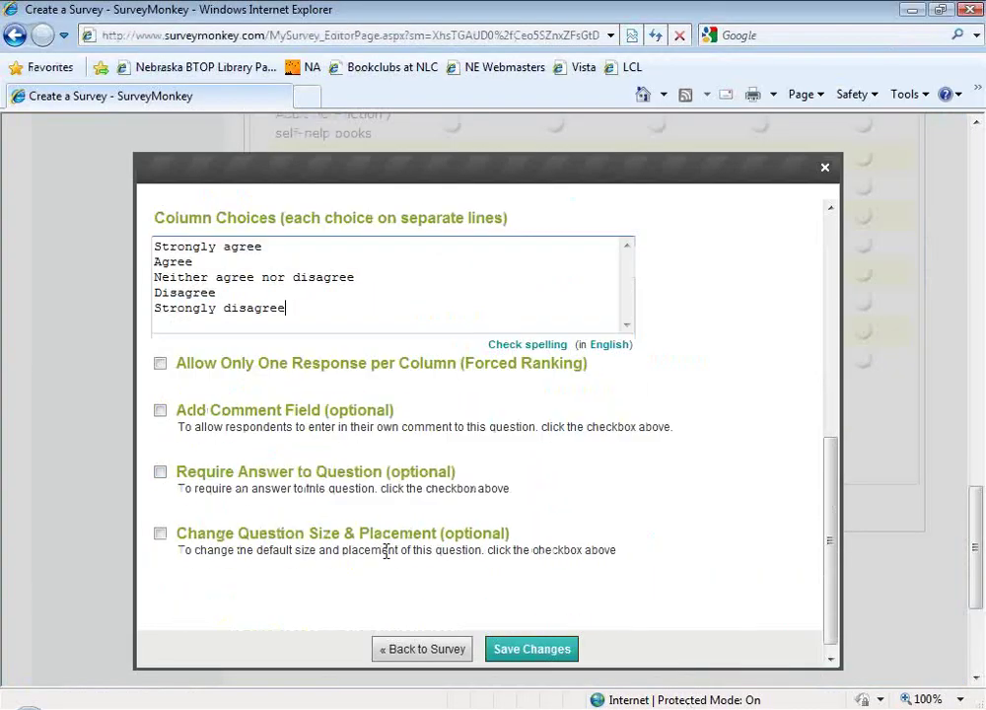
pyautogui.scroll(-2, 385, 551)
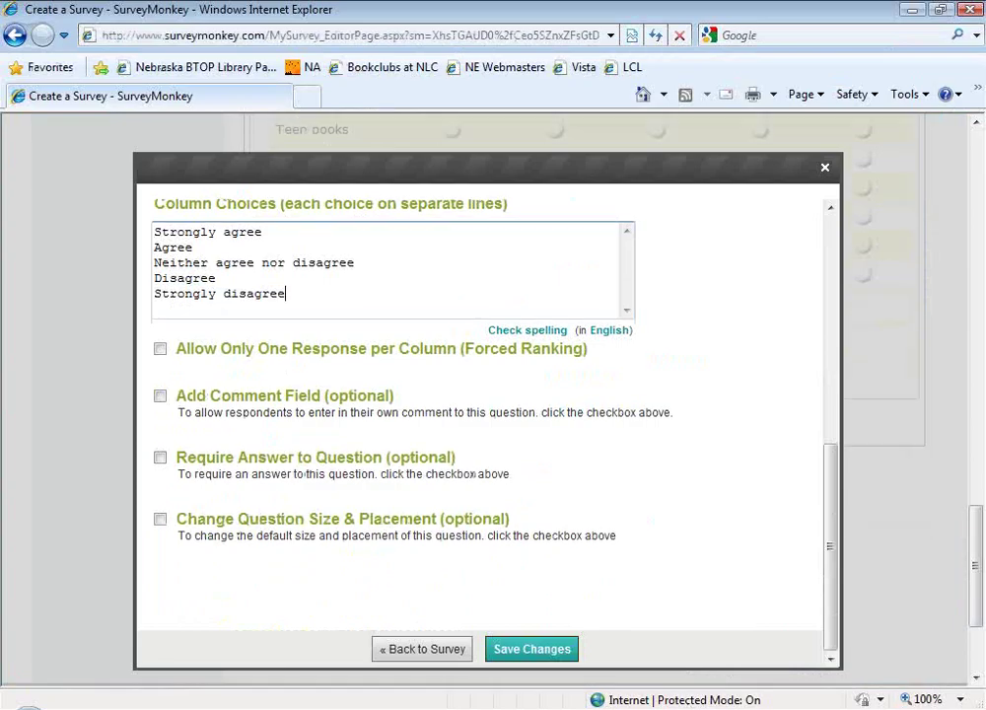
pyautogui.click(159, 519)
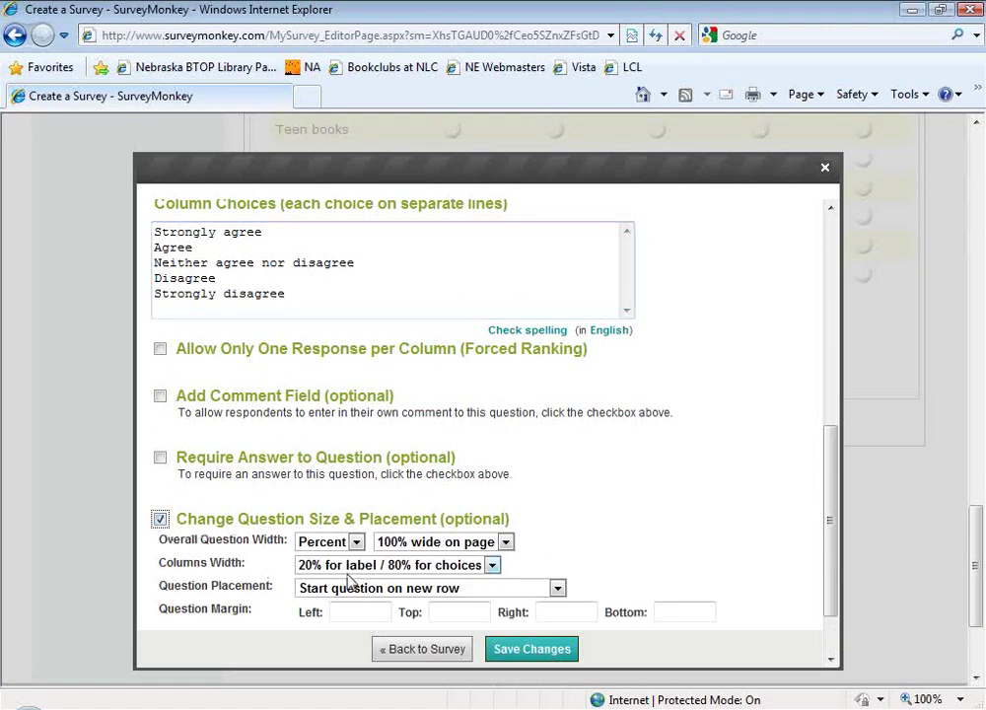
pyautogui.click(492, 565)
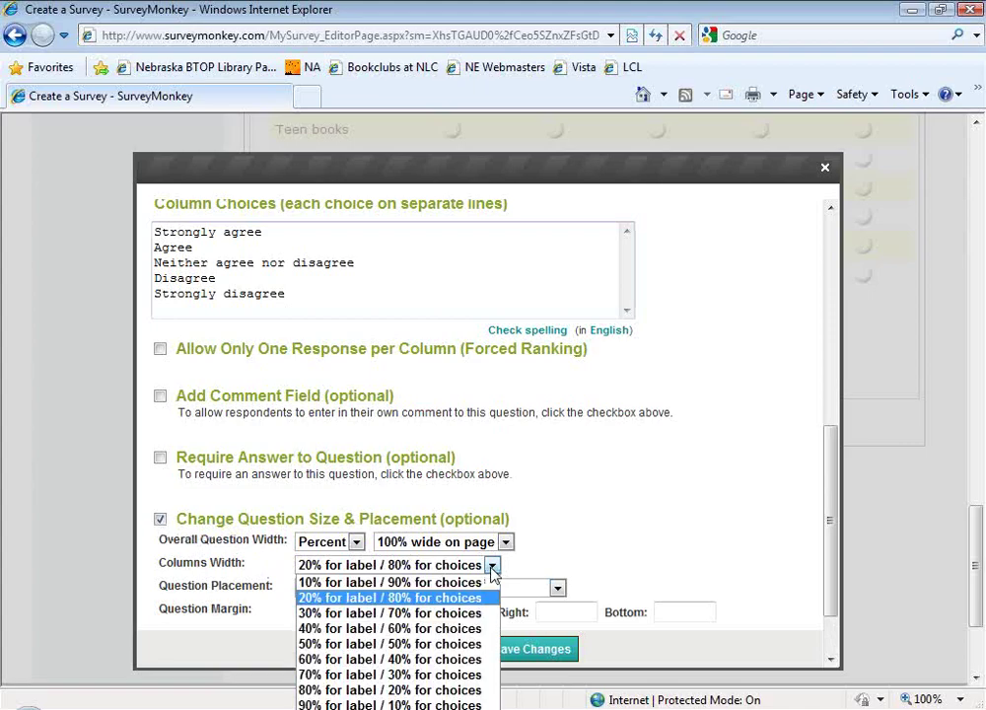
pyautogui.click(477, 629)
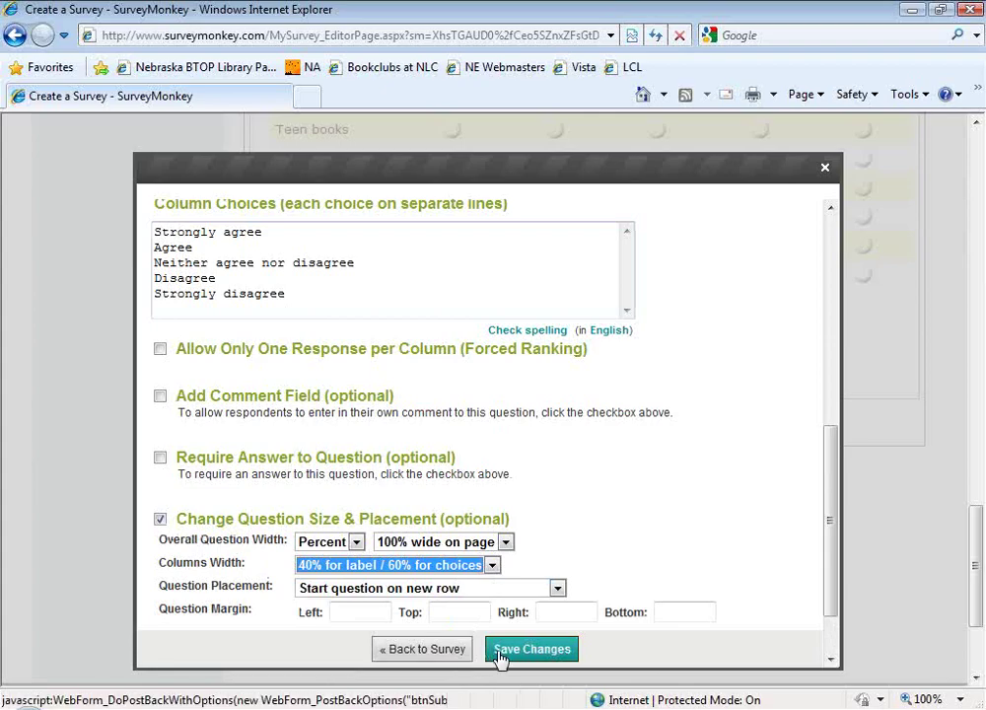
pyautogui.click(500, 655)
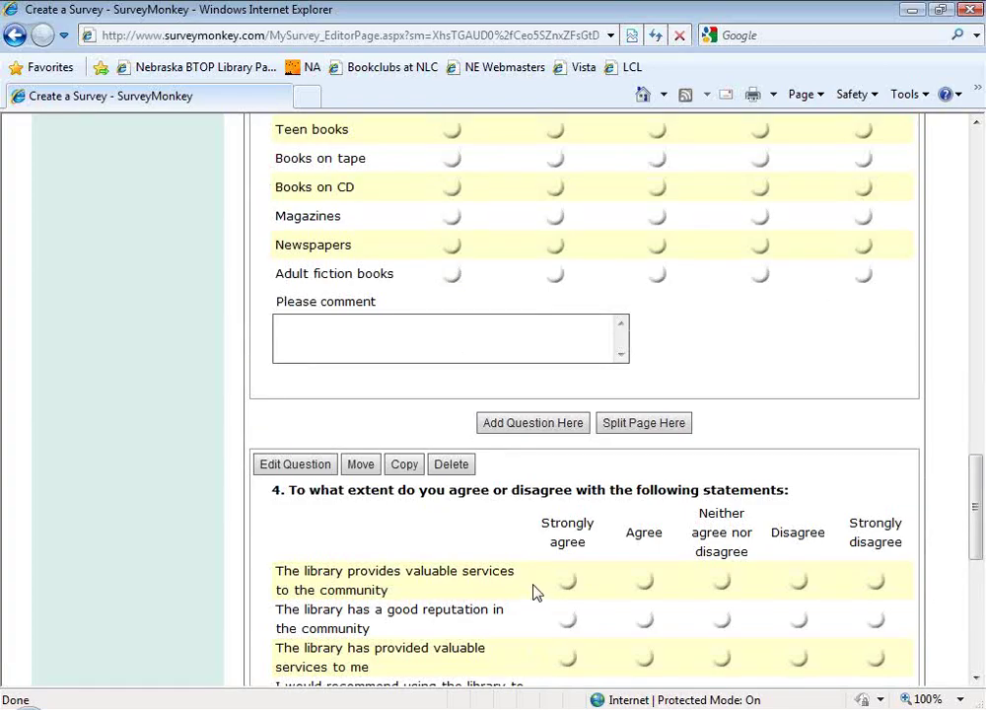
pyautogui.scroll(-2, 534, 589)
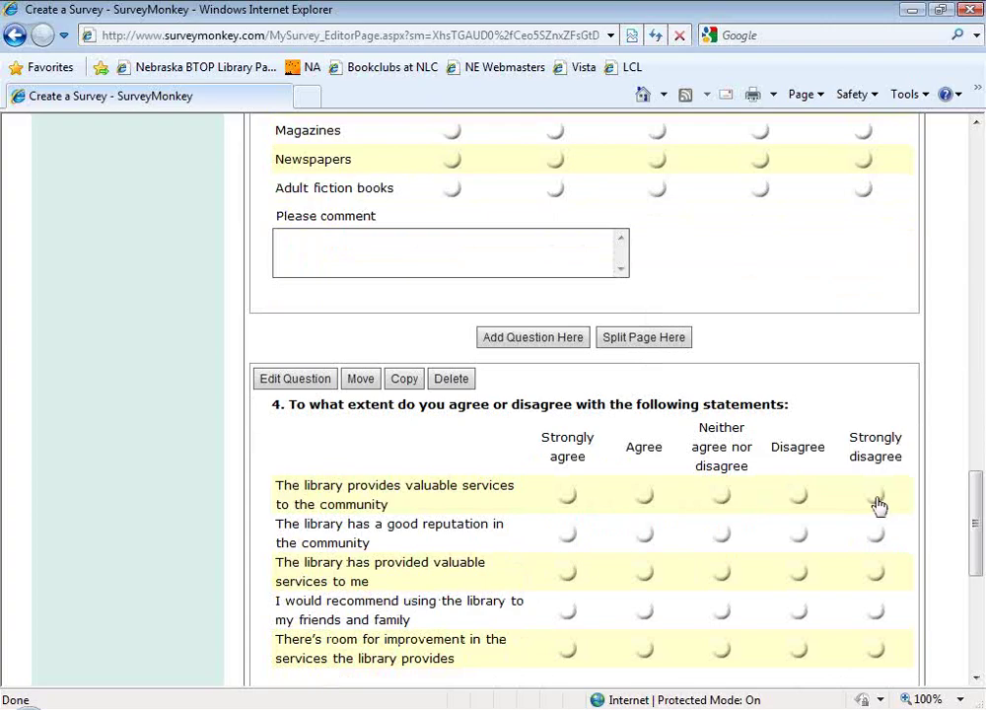
pyautogui.scroll(-2, 562, 571)
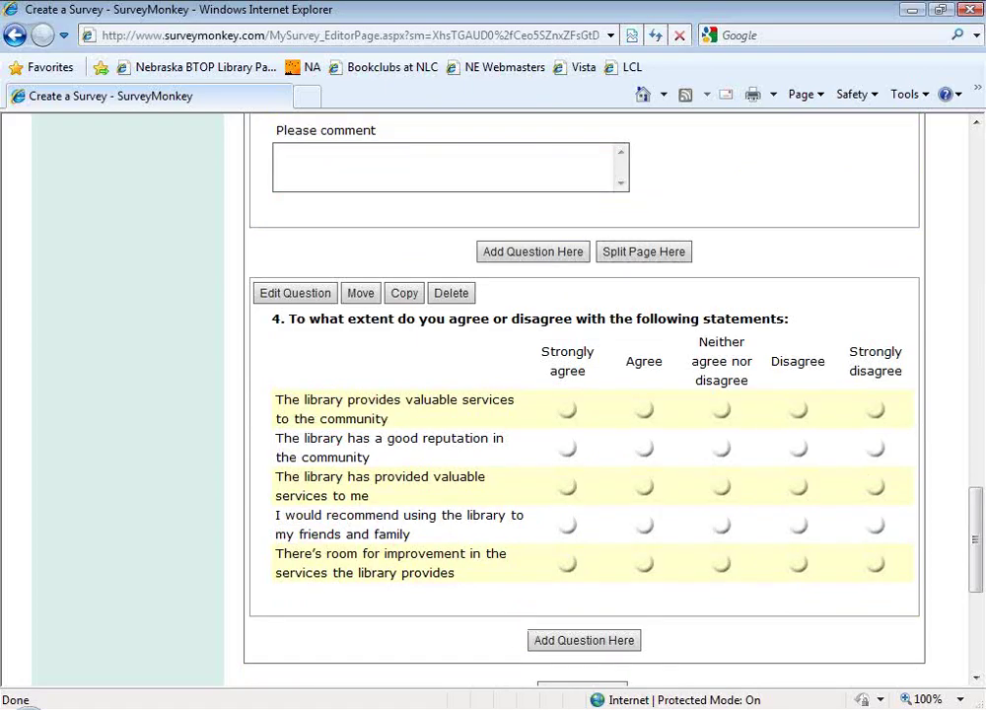
pyautogui.scroll(-4, 493, 650)
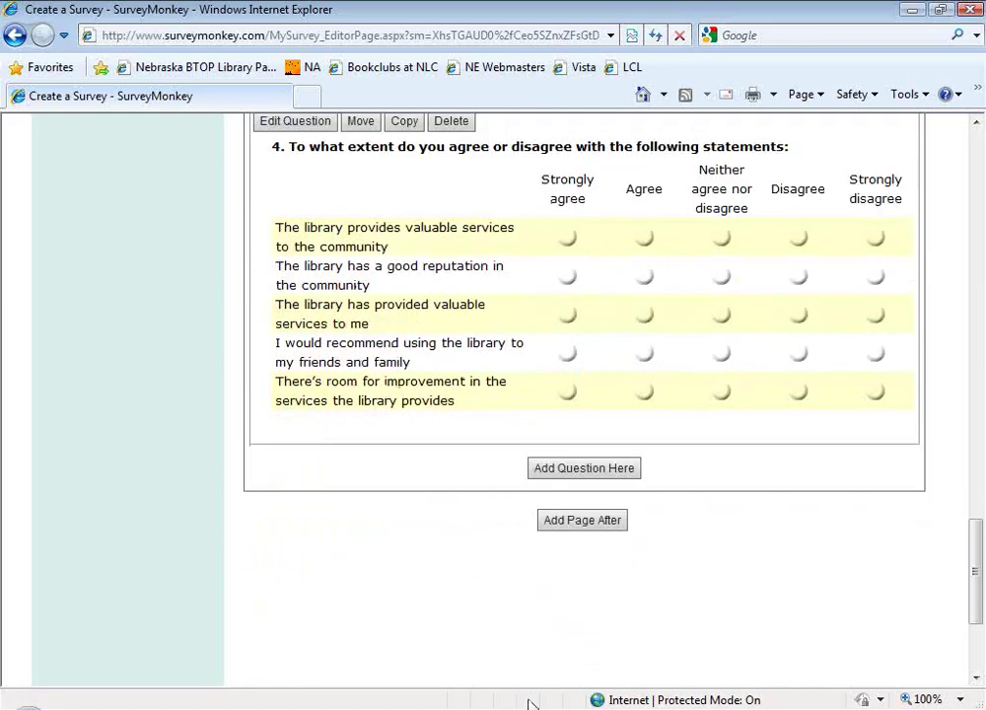
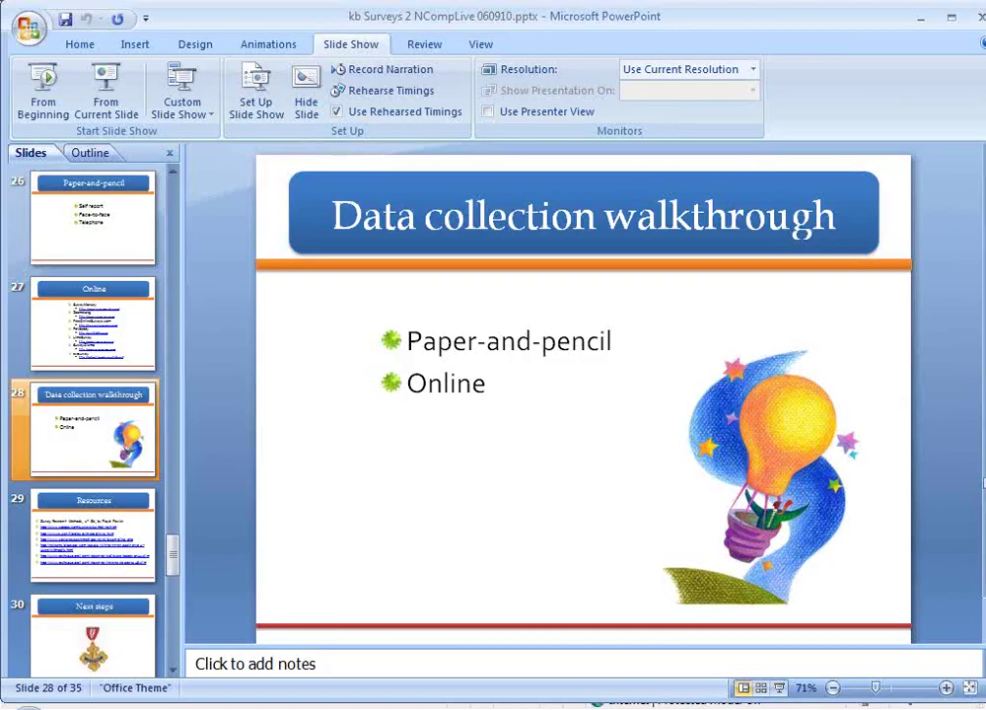
# Switch to the PowerPoint presentation, look over the Resources and Online slides, and present the Online slide.
pyautogui.click(680, 706)
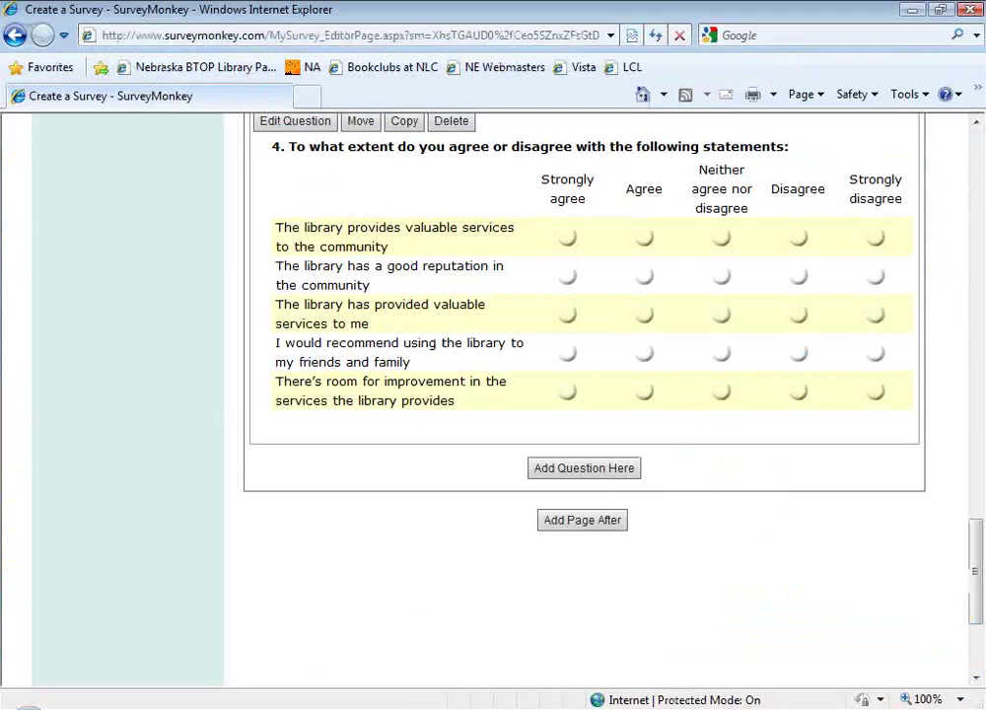
pyautogui.hotkey('alt', 'Tab')
pyautogui.scroll(-3, 394, 631)
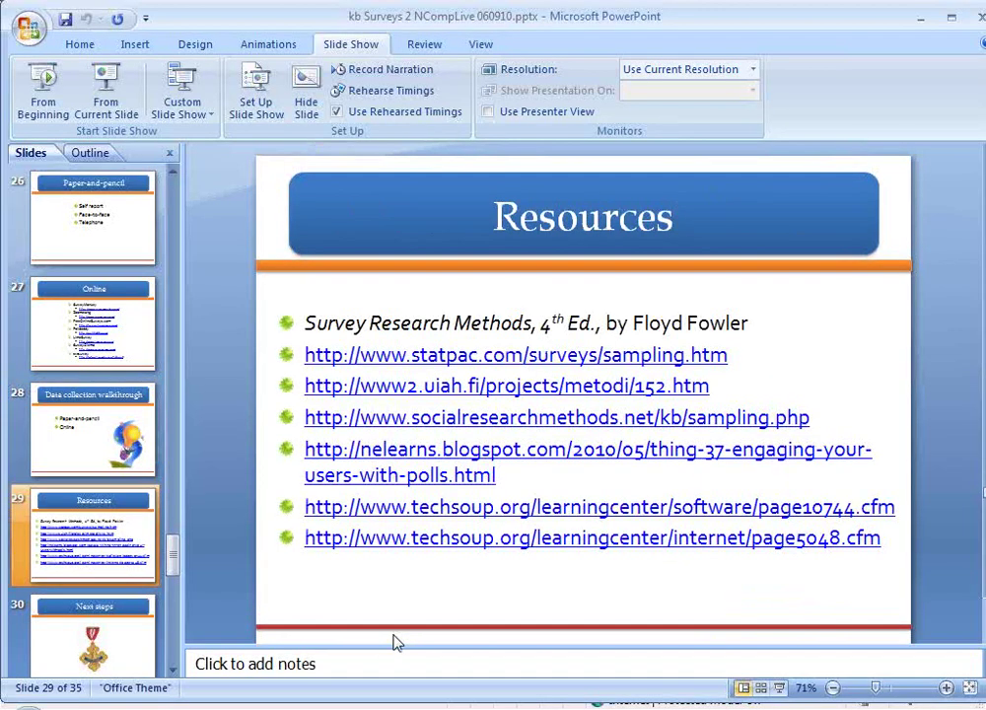
pyautogui.scroll(4, 395, 642)
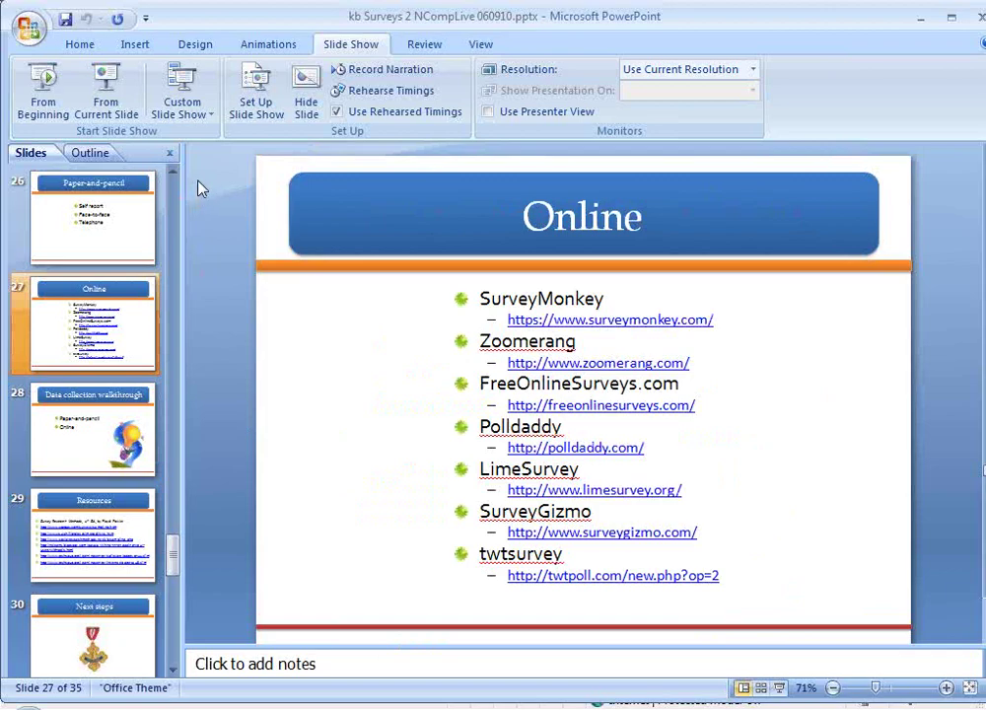
pyautogui.click(106, 93)
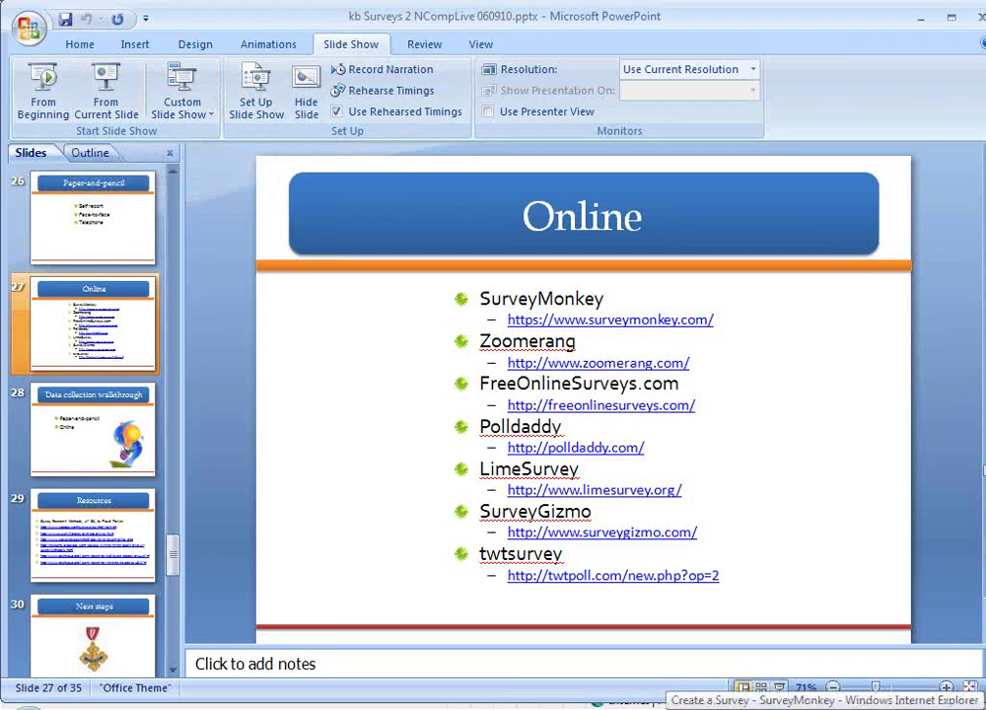
# Return to the SurveyMonkey survey and view the question types offered for a new question without adding one.
pyautogui.click(690, 708)
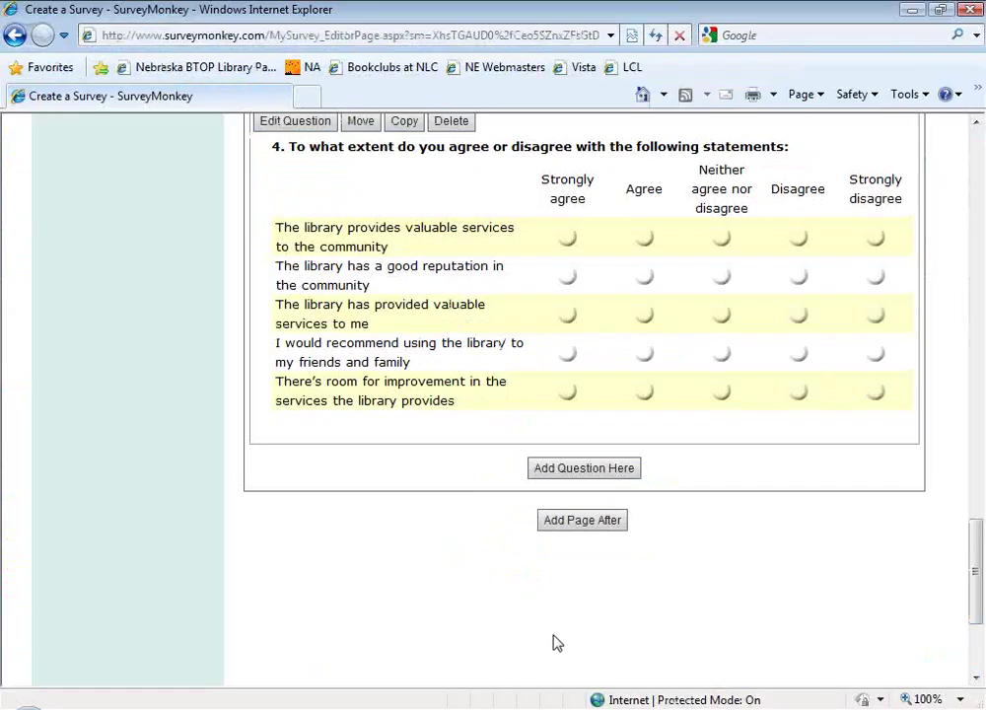
pyautogui.click(577, 470)
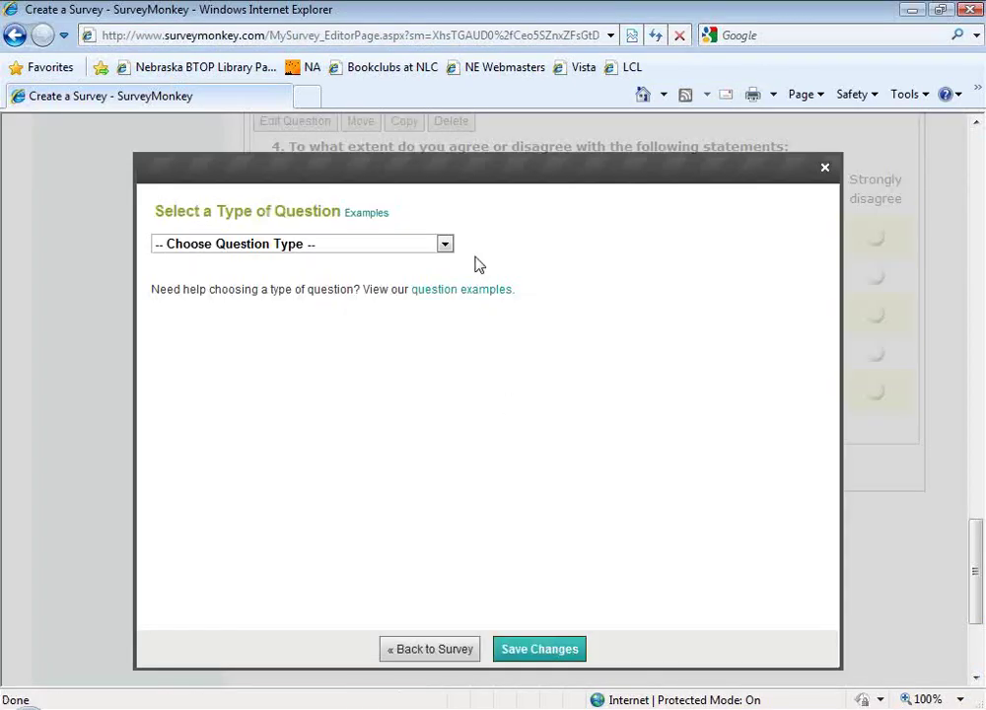
pyautogui.click(444, 246)
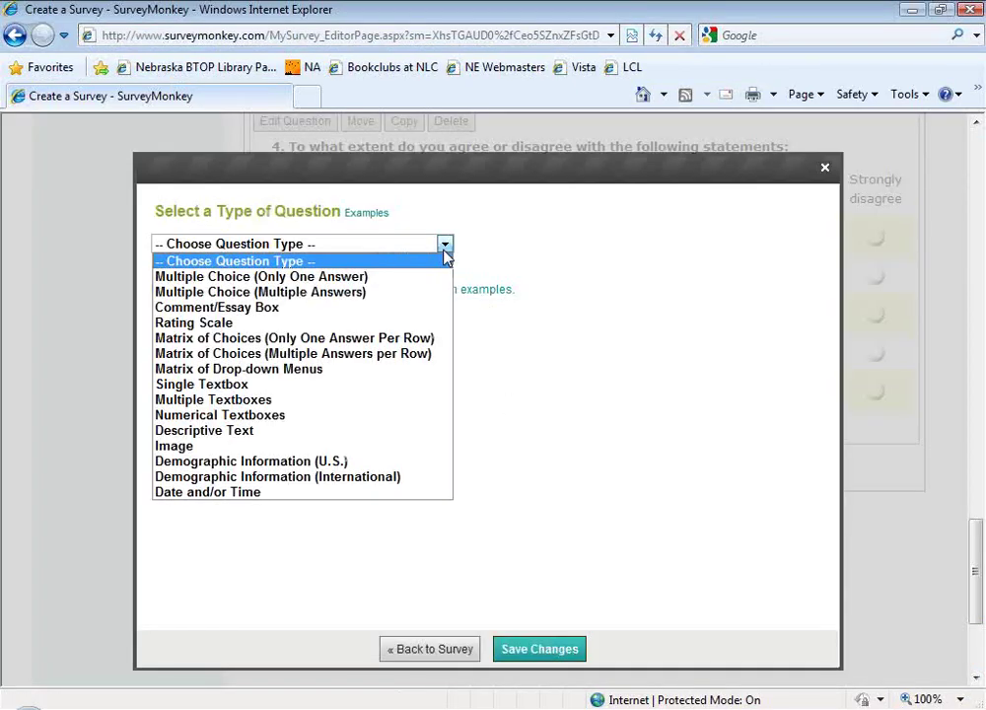
pyautogui.click(448, 649)
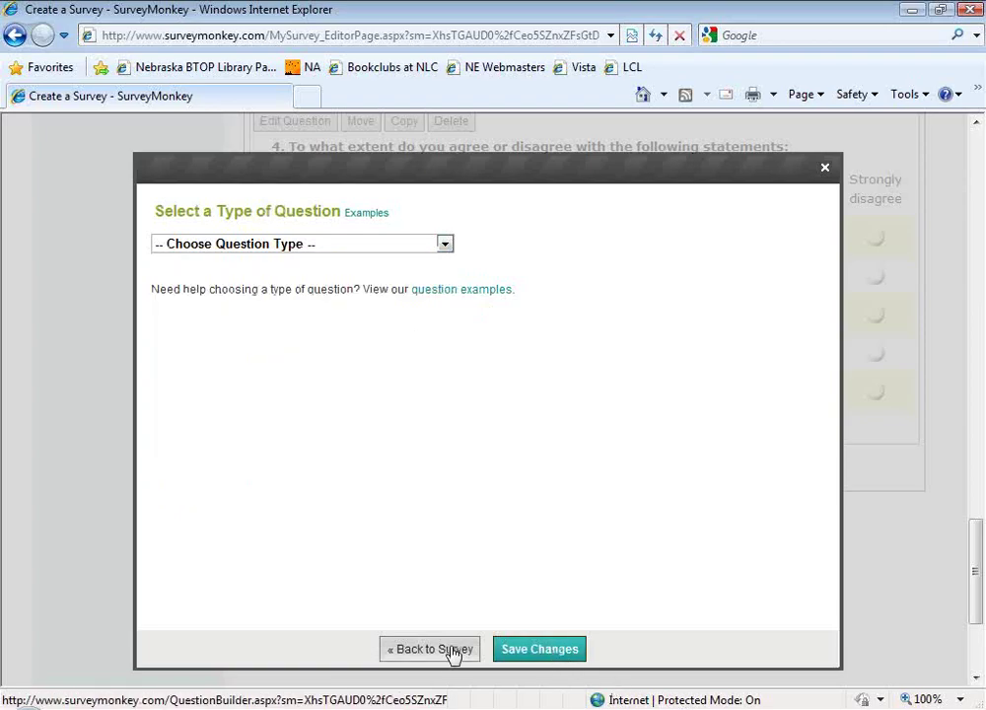
# Open question 2 about the most recent visit's purpose, examine its comment field's text validation options, and save the question.
pyautogui.scroll(15, 529, 609)
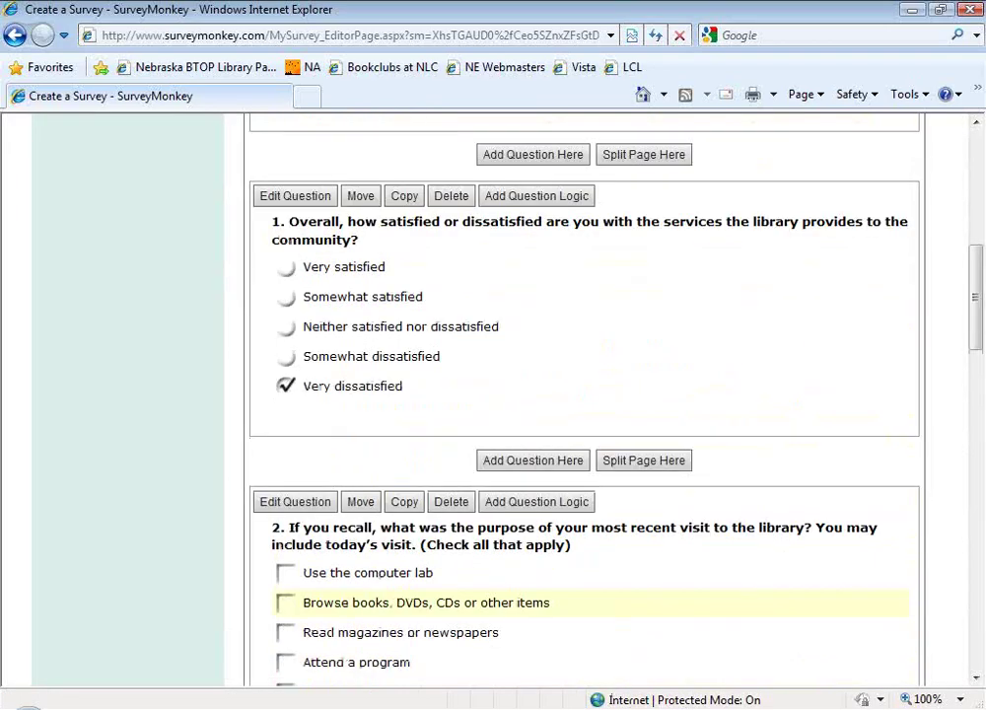
pyautogui.scroll(-2, 492, 443)
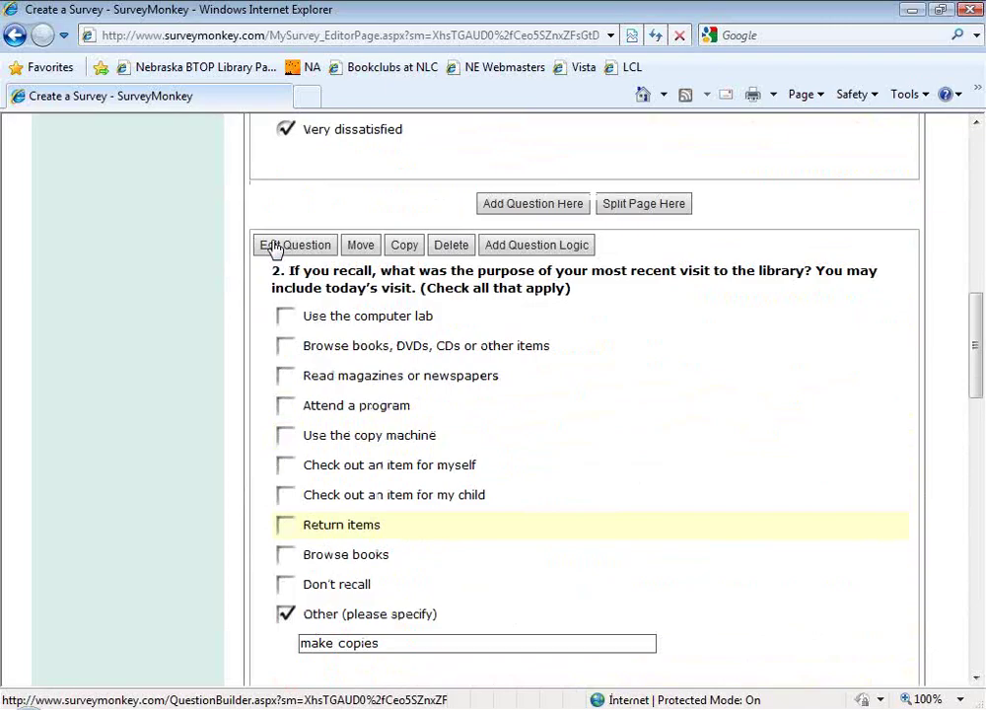
pyautogui.click(376, 325)
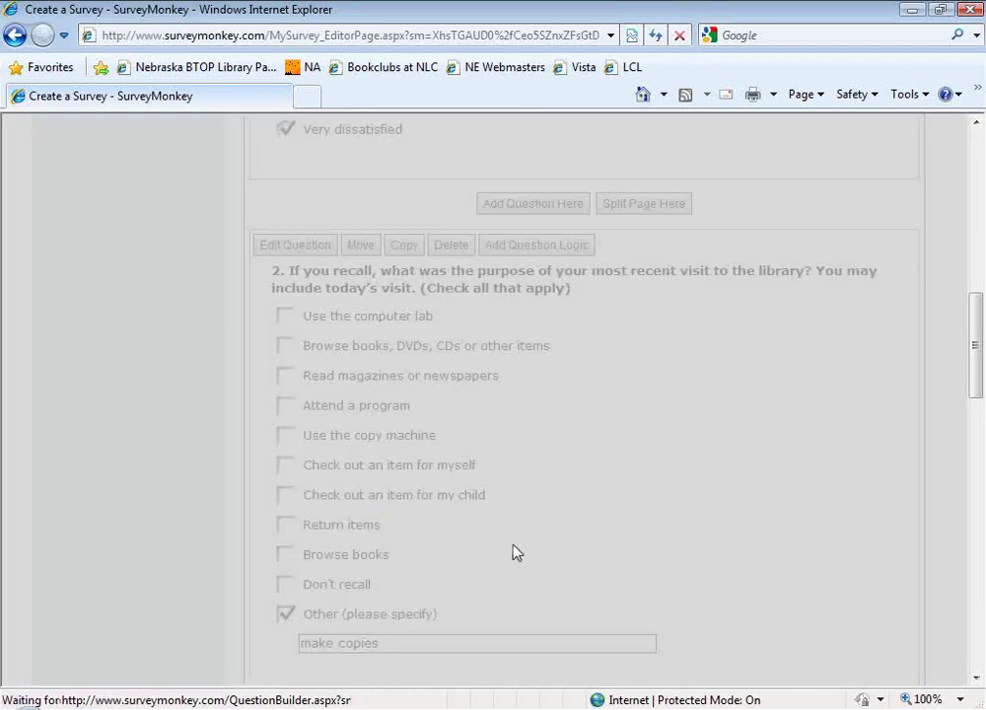
pyautogui.scroll(-1, 395, 581)
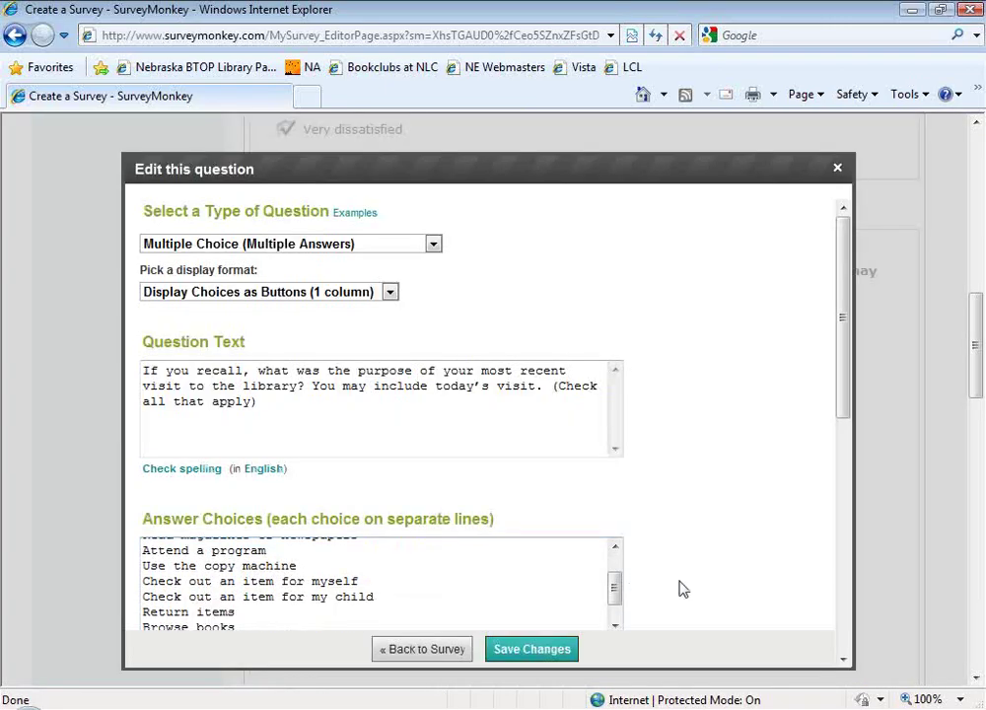
pyautogui.scroll(-10, 677, 588)
pyautogui.scroll(-2, 686, 588)
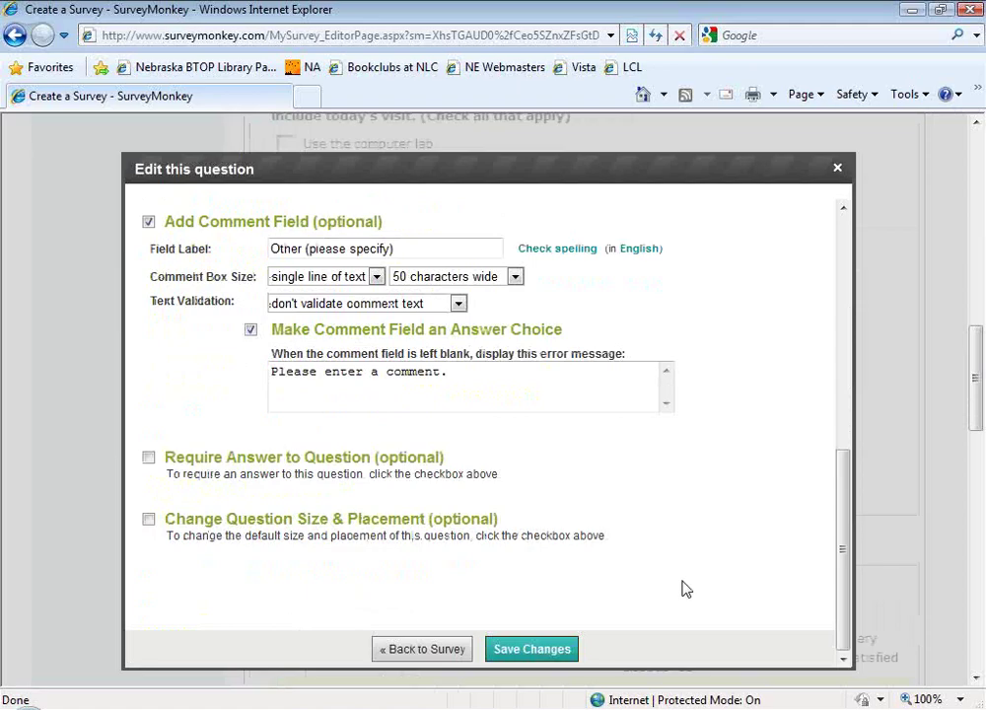
pyautogui.scroll(3, 686, 588)
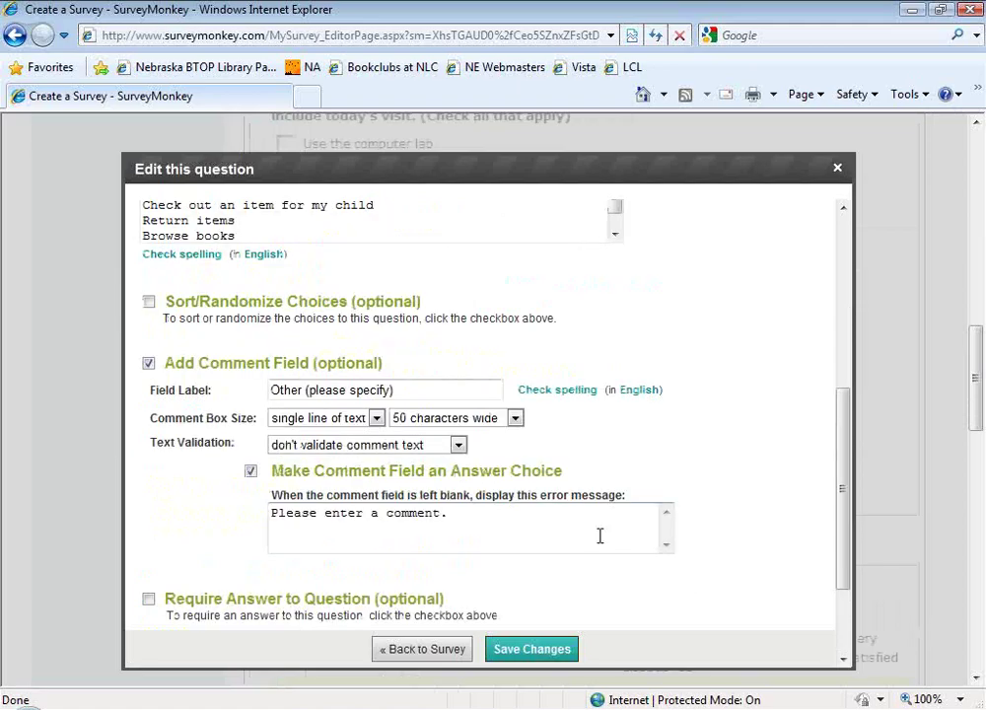
pyautogui.click(458, 446)
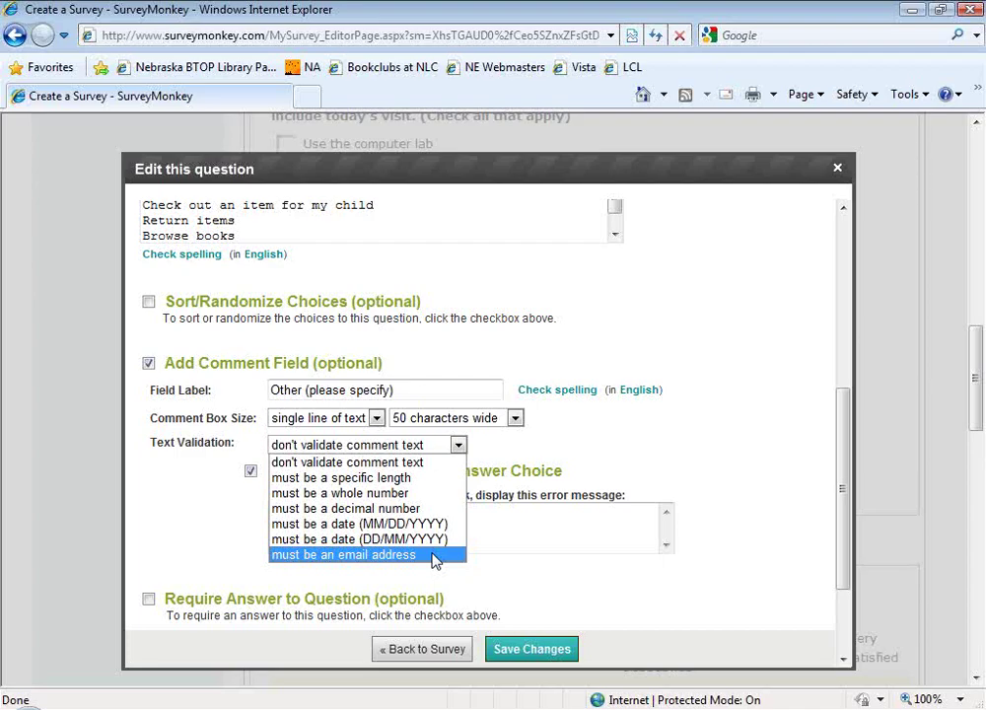
pyautogui.click(524, 653)
pyautogui.click(524, 649)
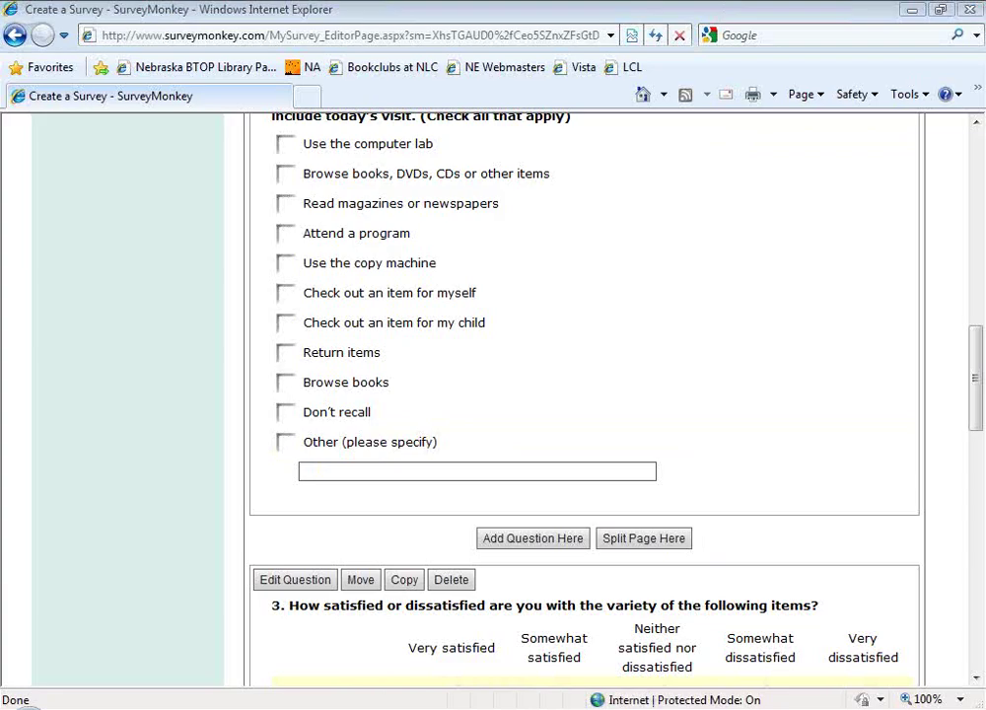
pyautogui.hotkey('alt', 'Tab')
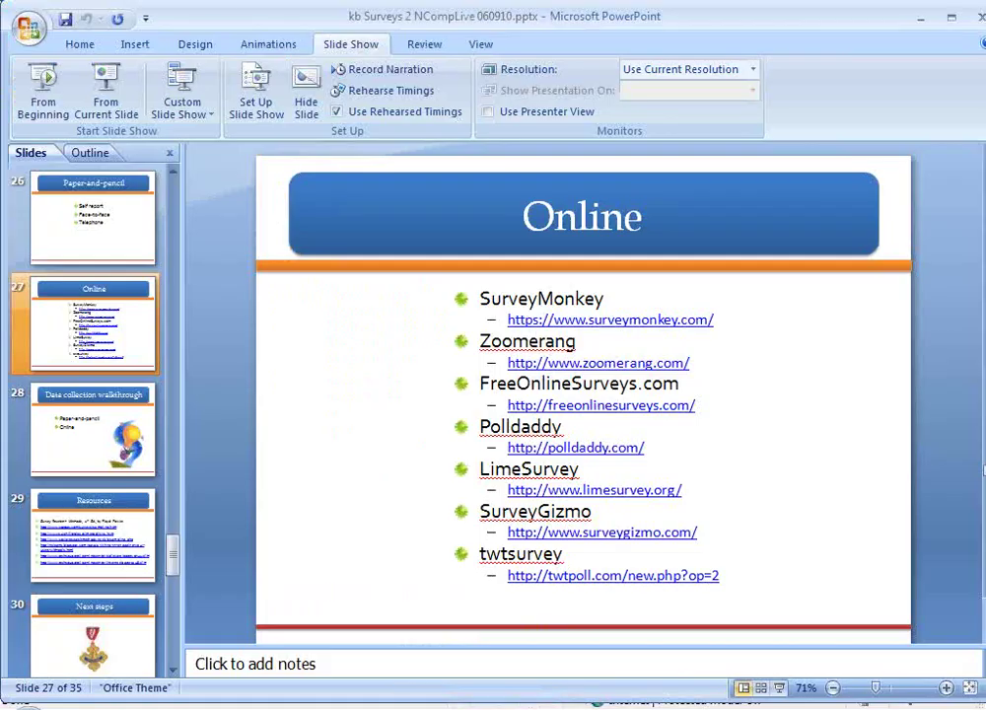
pyautogui.hotkey('alt', 'Tab')
# Create a response collector for the survey that uses a link for e-mail or a webpage, naming it Customer satisfaction.
pyautogui.scroll(15, 704, 578)
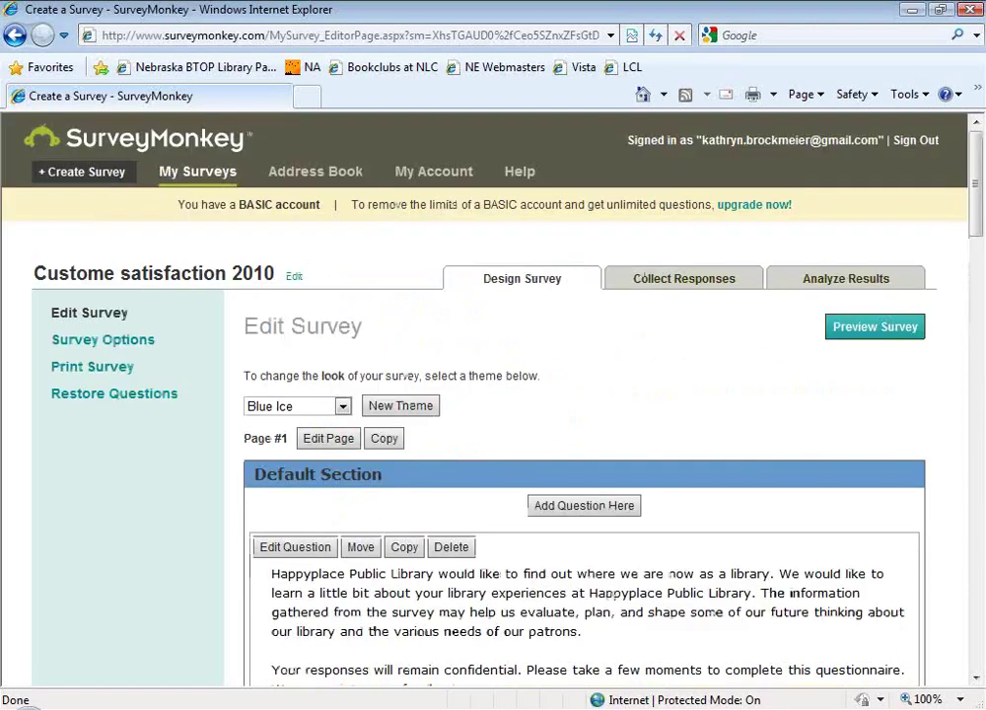
pyautogui.click(671, 280)
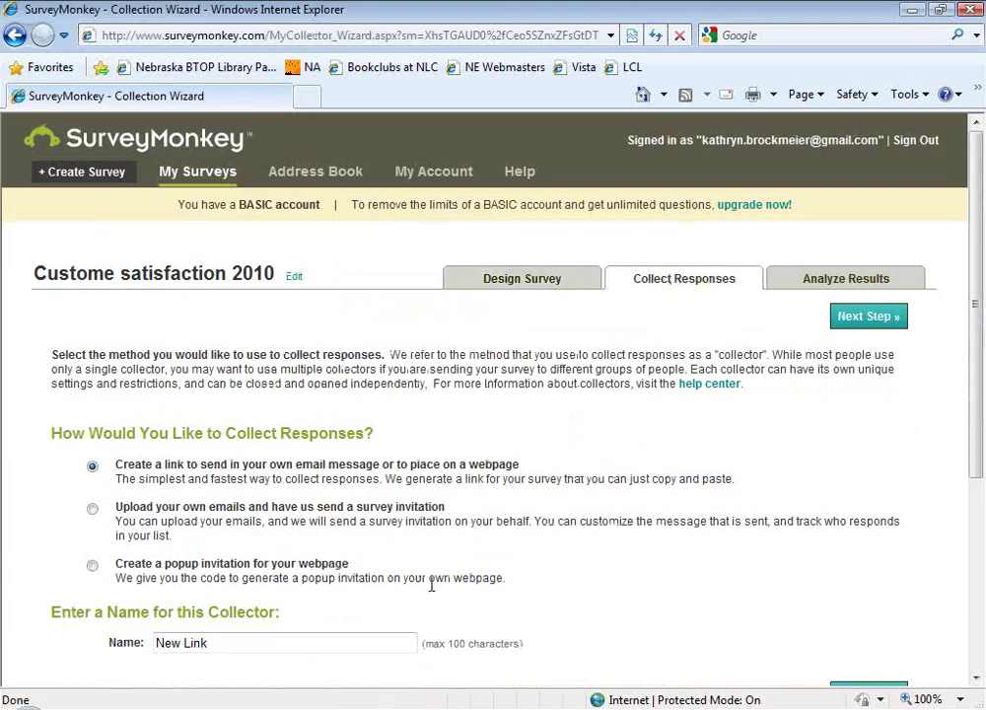
pyautogui.scroll(-1, 431, 585)
pyautogui.moveTo(291, 561); pyautogui.dragTo(95, 532)
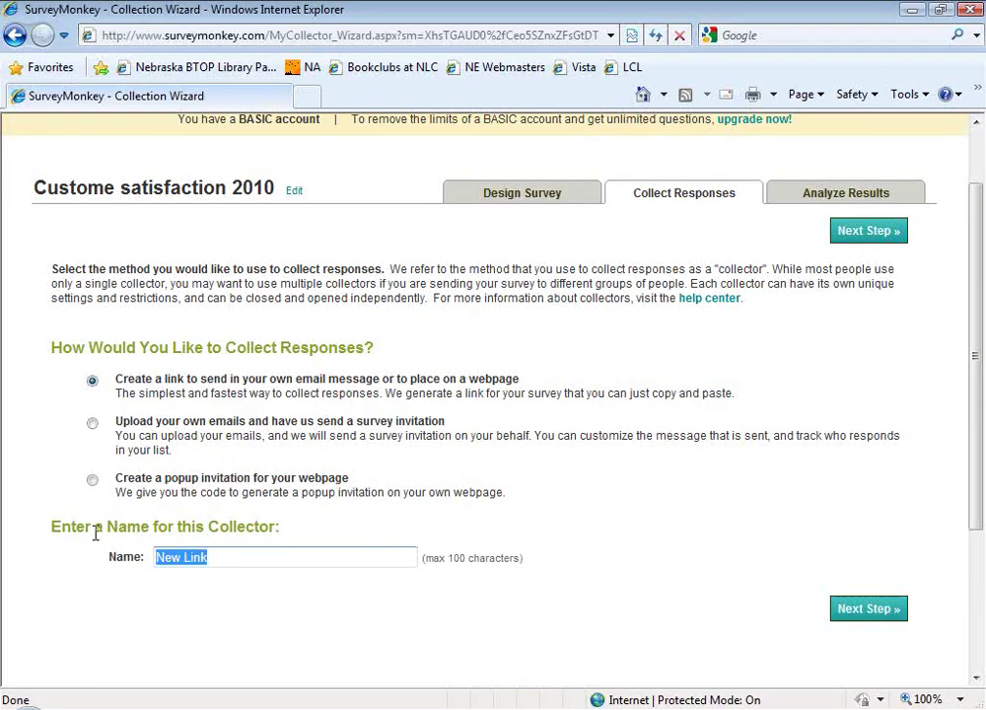
pyautogui.write('Customer ')
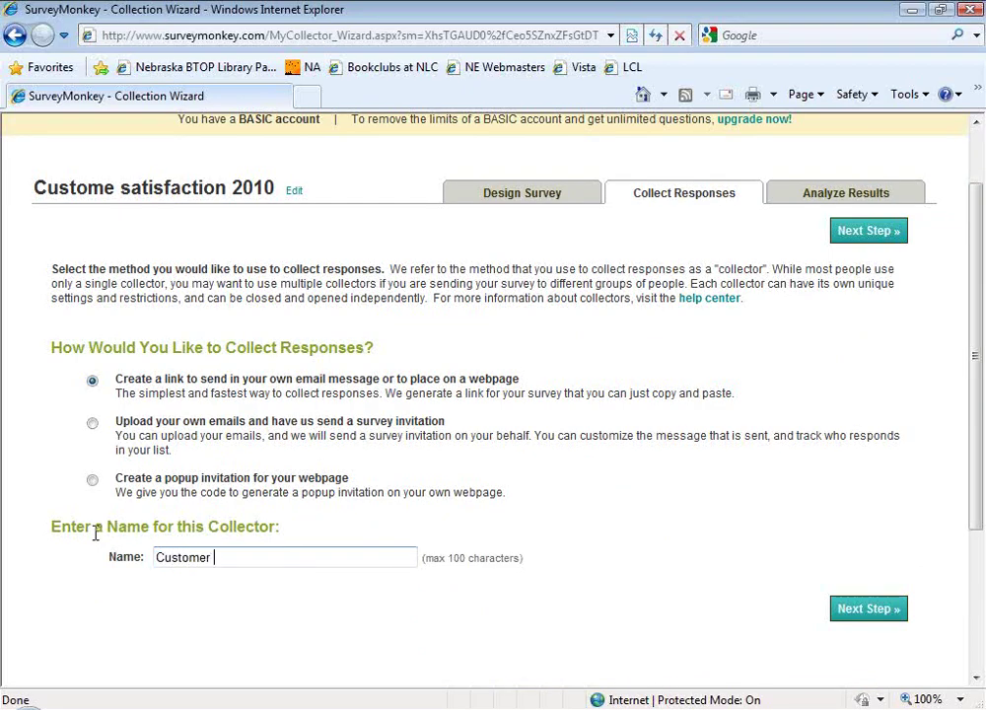
pyautogui.write('satisfaction')
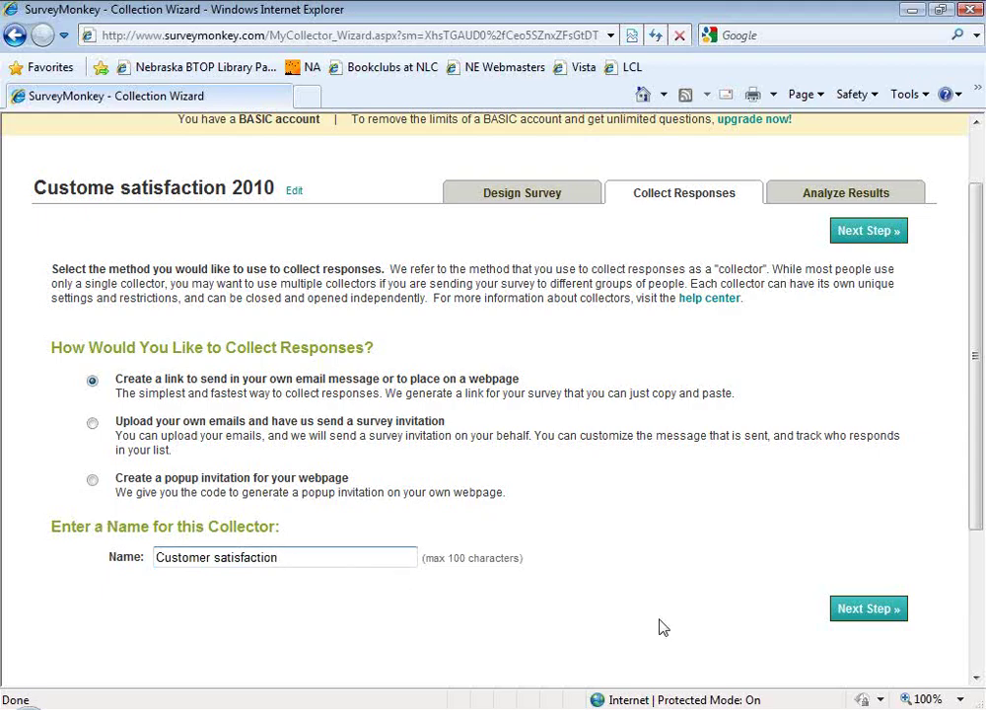
pyautogui.click(845, 623)
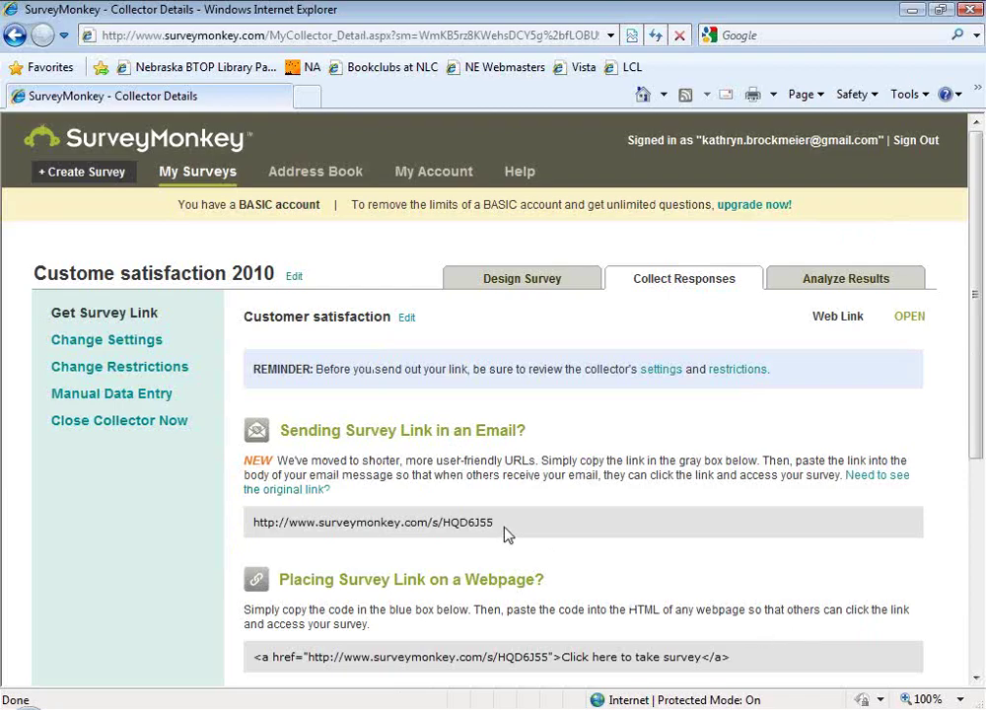
# Highlight the collector's survey link for e-mail and look over the webpage and custom link options.
pyautogui.moveTo(502, 528); pyautogui.dragTo(250, 523)
pyautogui.scroll(-3, 361, 549)
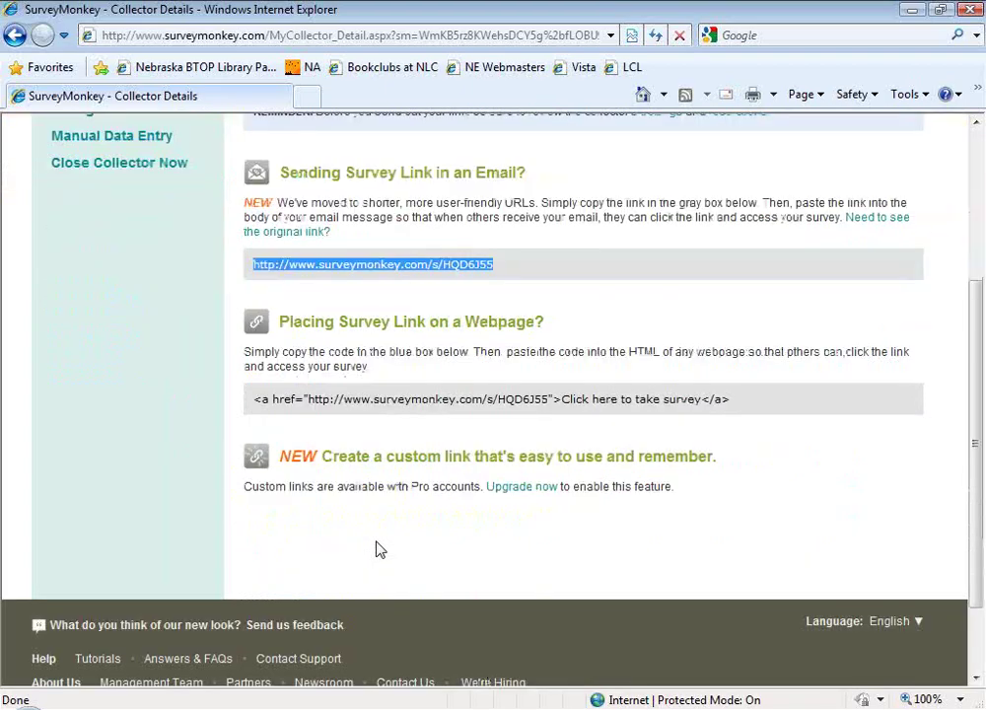
pyautogui.scroll(2, 470, 555)
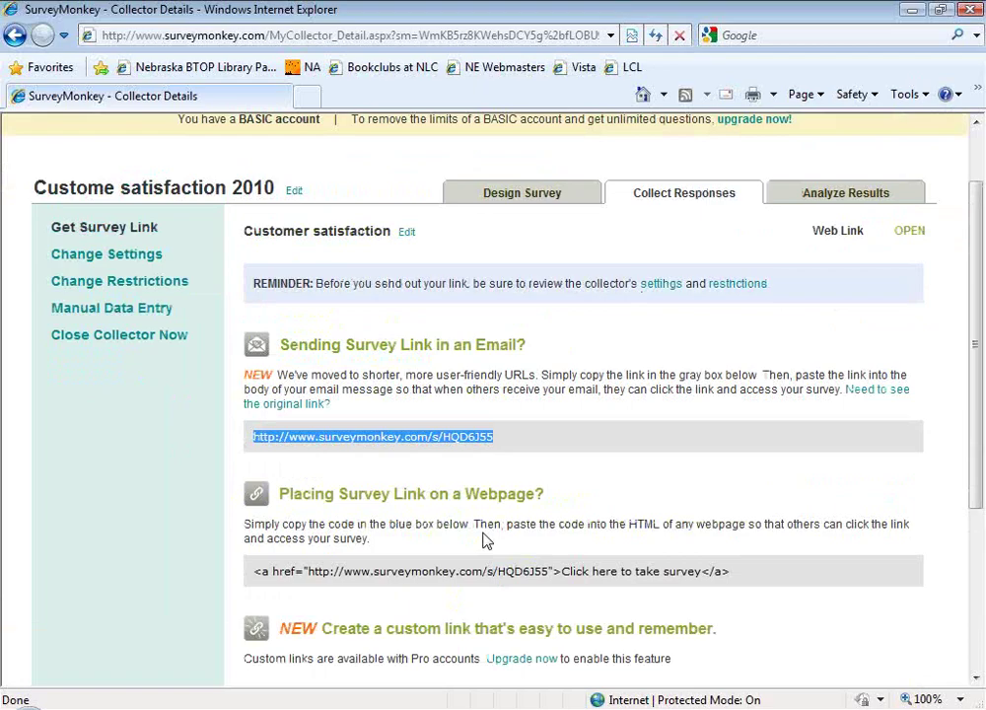
pyautogui.click(503, 449)
pyautogui.click(498, 448)
pyautogui.moveTo(495, 448); pyautogui.dragTo(474, 451)
pyautogui.scroll(-2, 498, 449)
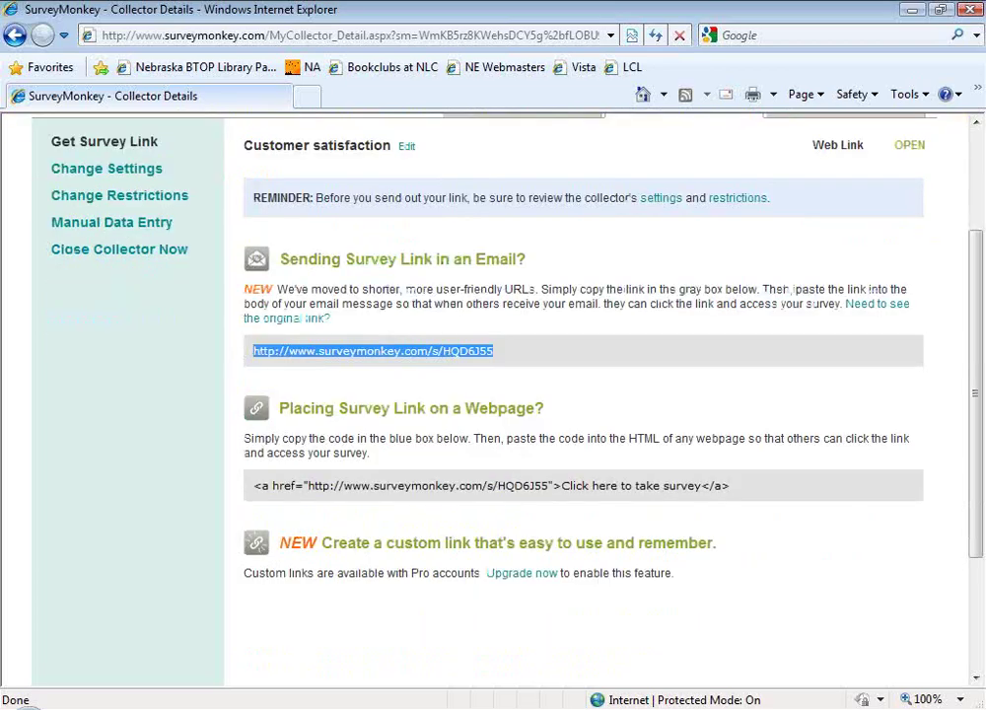
# Switch to the PowerPoint presentation and start the slide show from the Online slide.
pyautogui.click(433, 706)
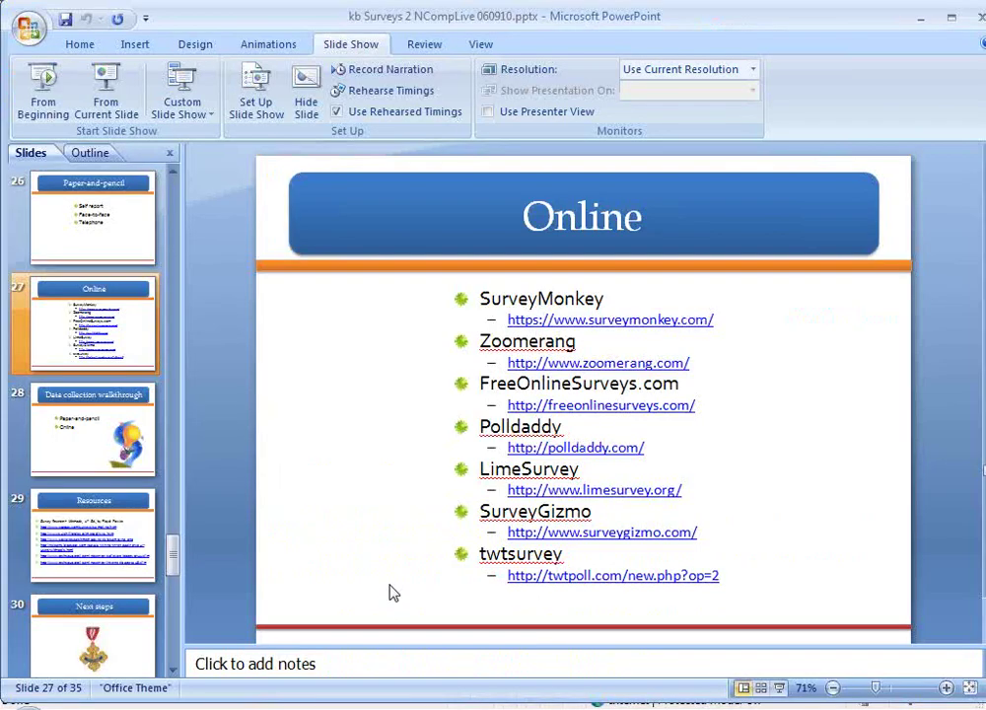
pyautogui.click(105, 101)
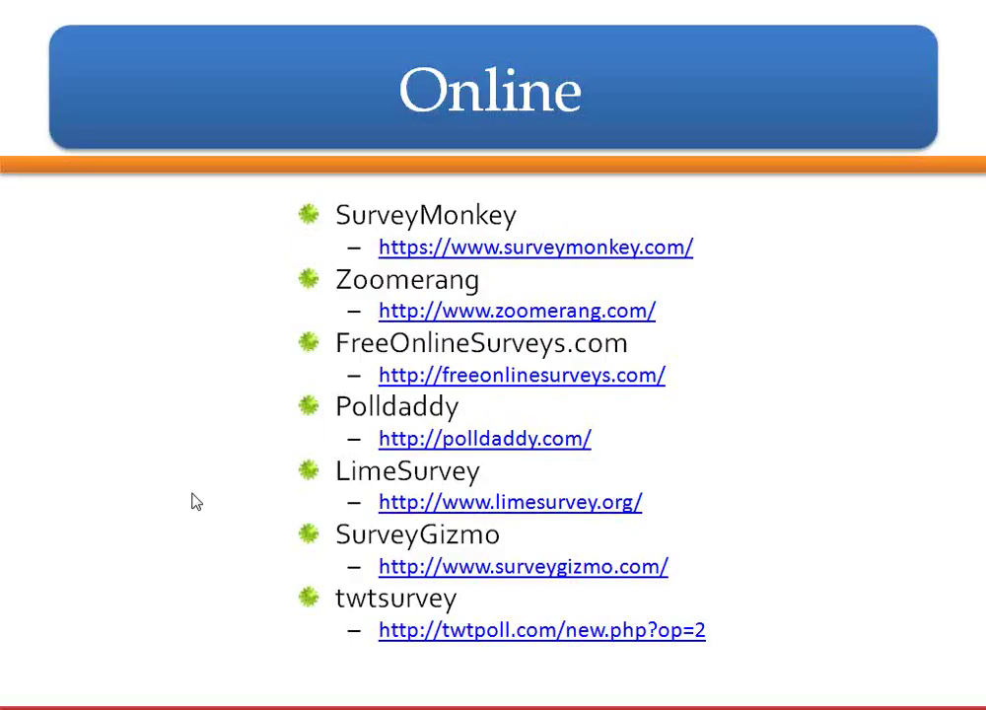